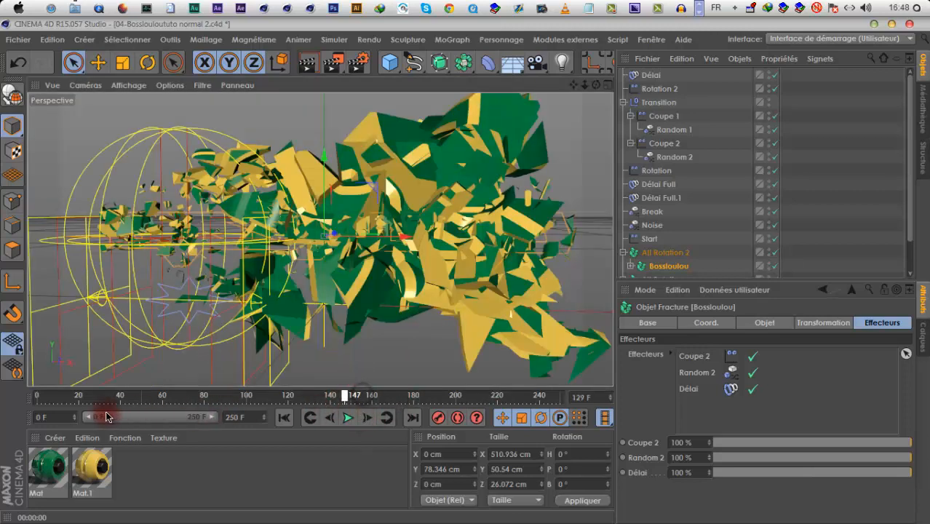
Lower the Délai effector's strength on the Bossloulou fracture object to 79 % and preview the animation
left_click(352, 411)
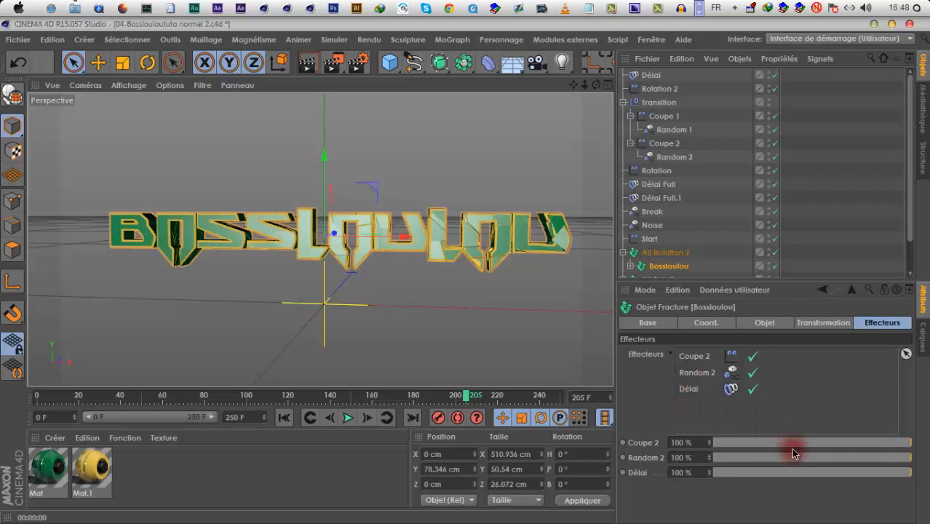
left_click_drag(864, 475, 762, 479)
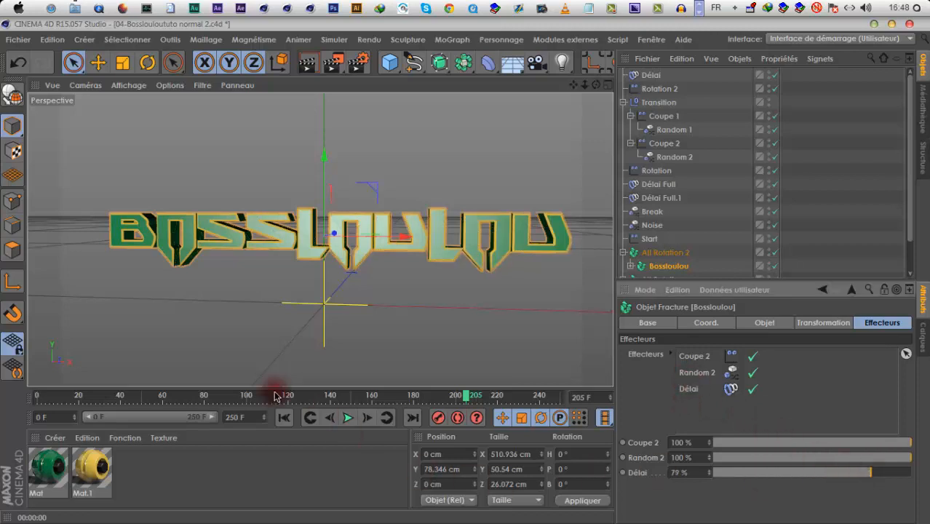
left_click(310, 419)
left_click(349, 419)
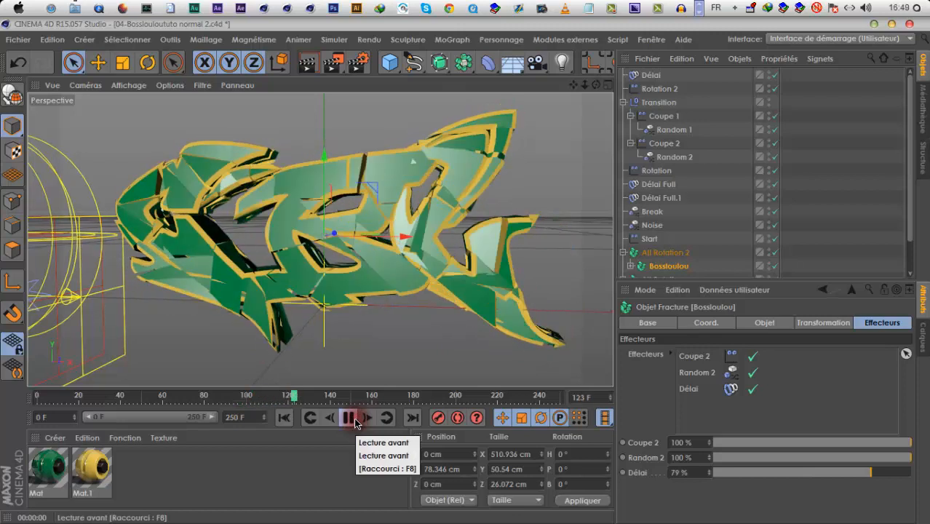
left_click(353, 418)
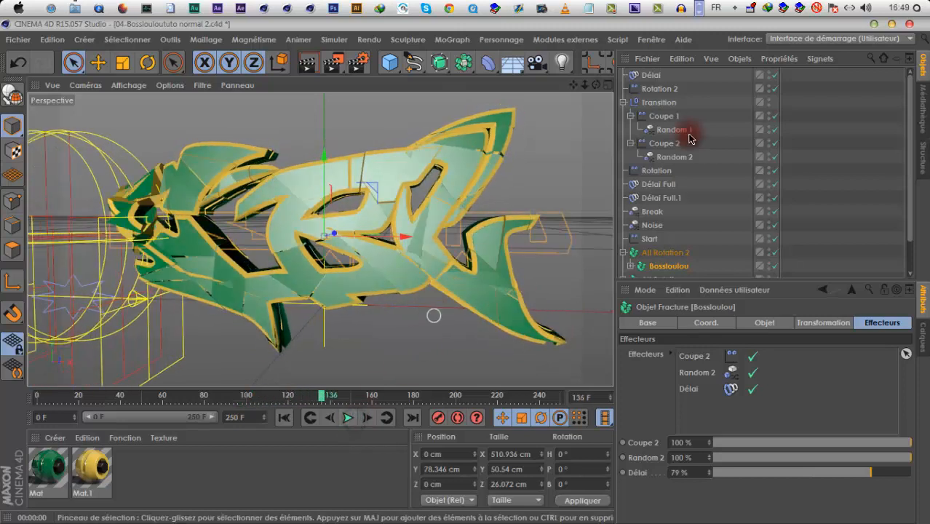
Show the Break random effector's transformation parameters, preview the break-up of the logo, and return to the first frame
left_click(655, 211)
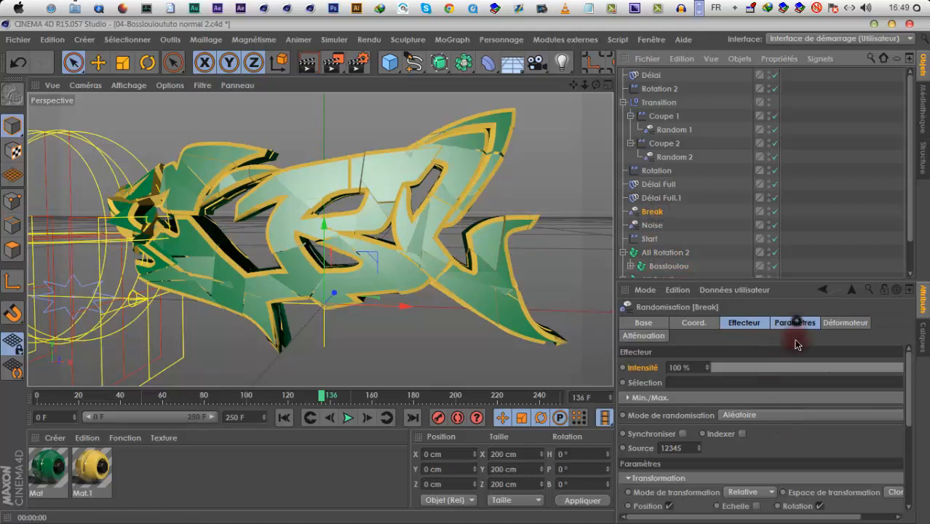
left_click(795, 323)
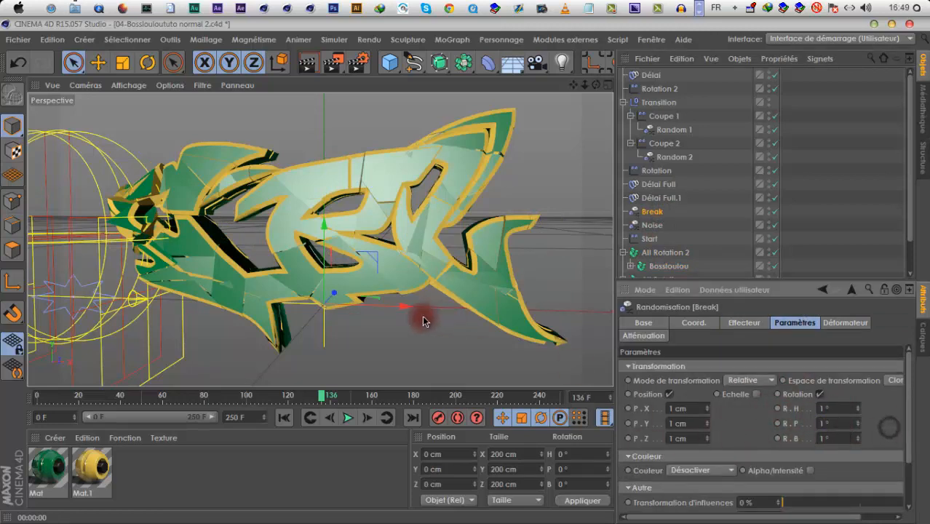
left_click(349, 417)
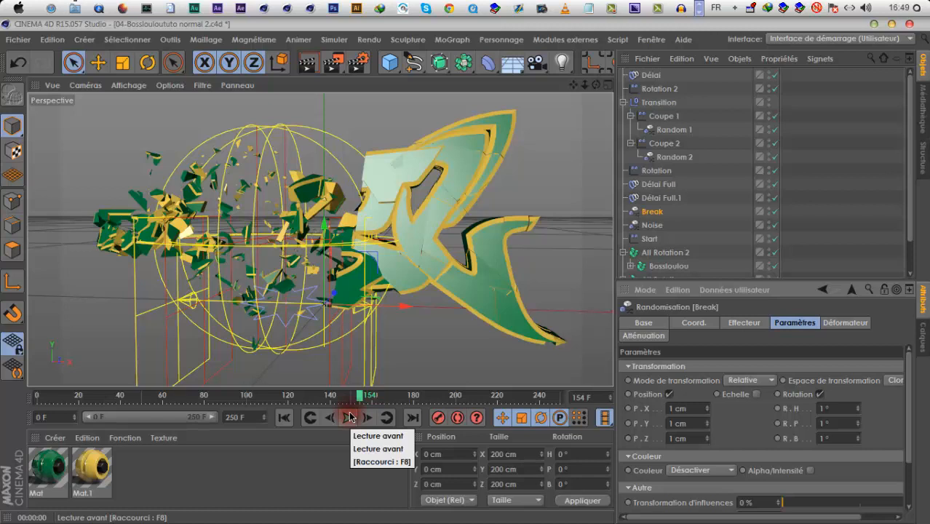
left_click(349, 417)
left_click(283, 418)
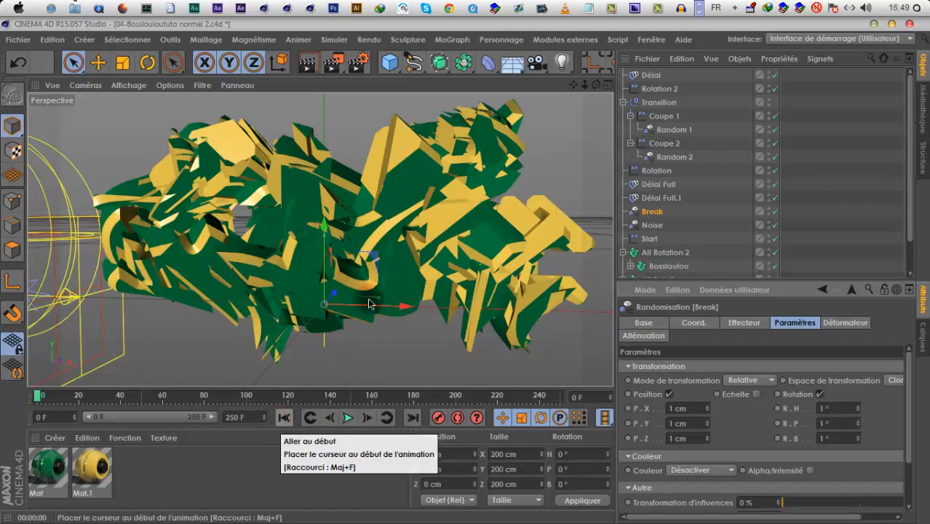
Add a camera to the scene, rename it 01 and look through it in the viewport
left_click(466, 193)
left_click(535, 64)
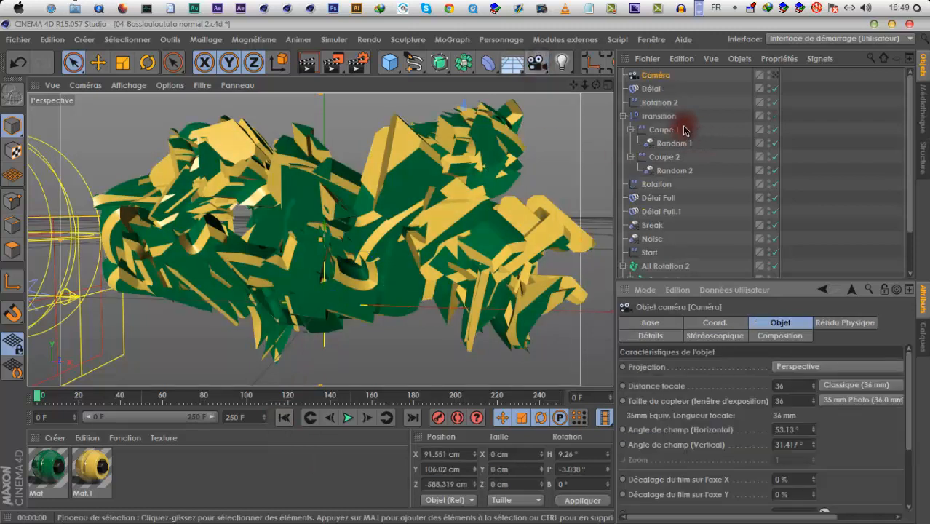
double_click(659, 76)
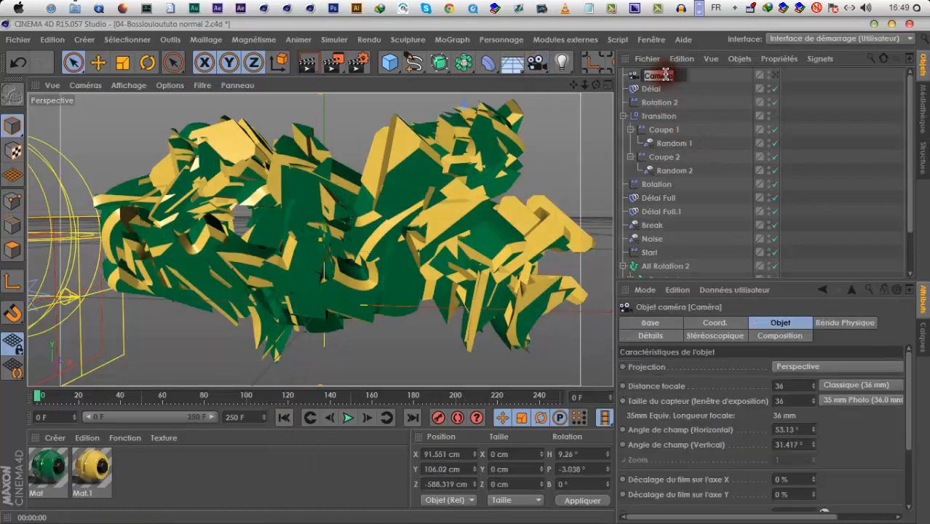
left_click(832, 152)
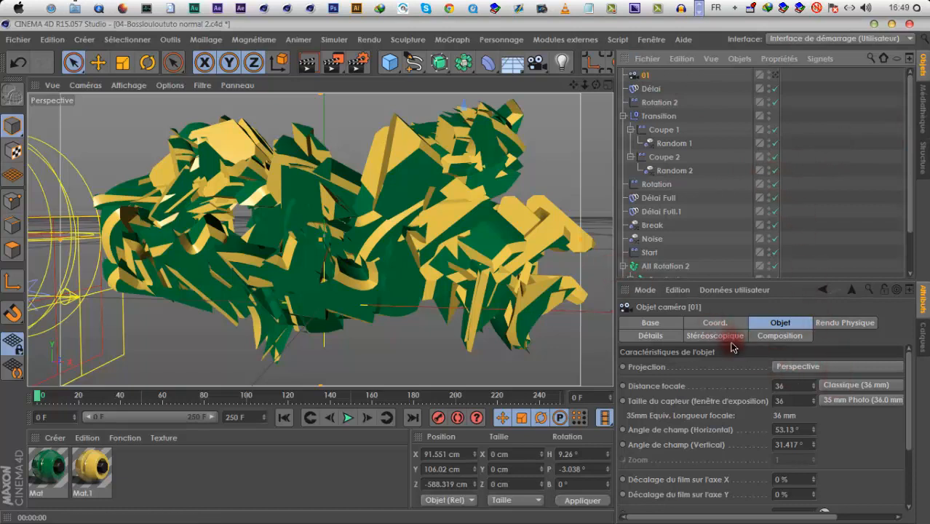
left_click(776, 75)
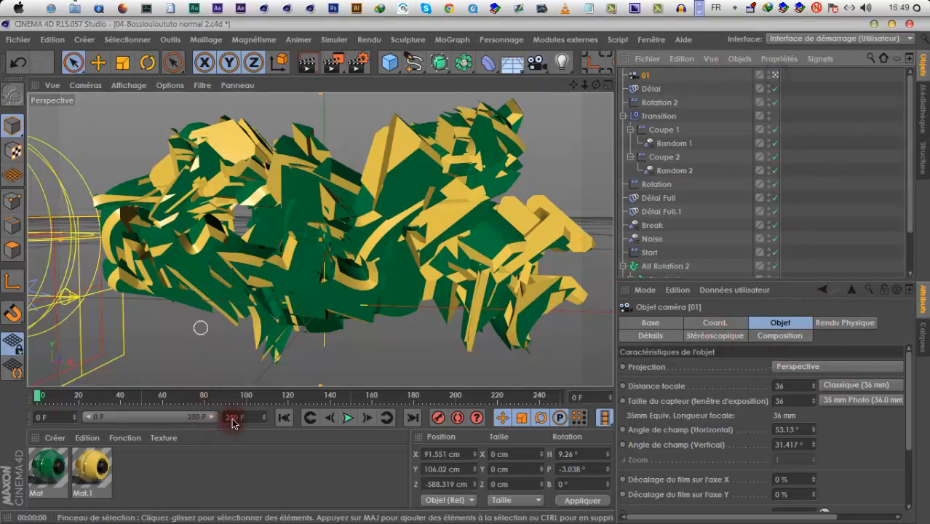
left_click(426, 207)
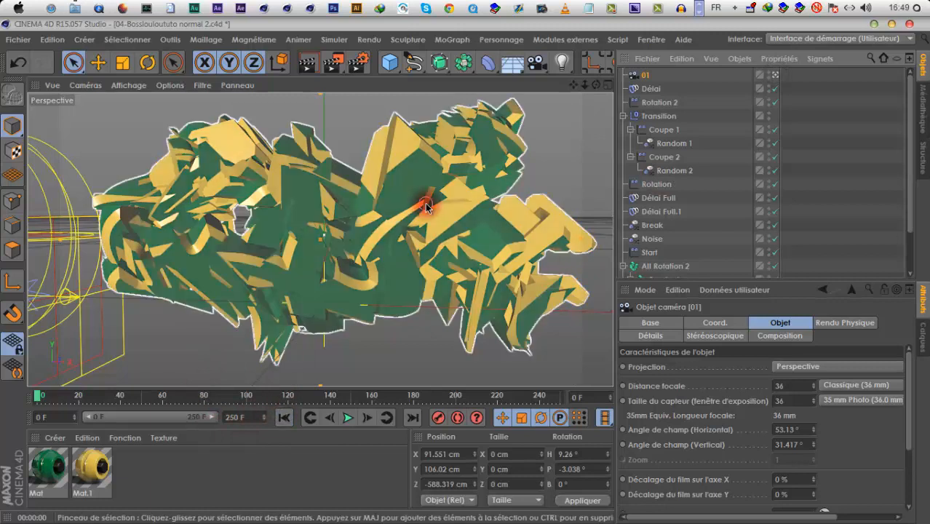
At frame 20, move camera 01 to about X 229, Y 69, Z -718 cm with a 25.8° bank and record a keyframe
left_click(344, 420)
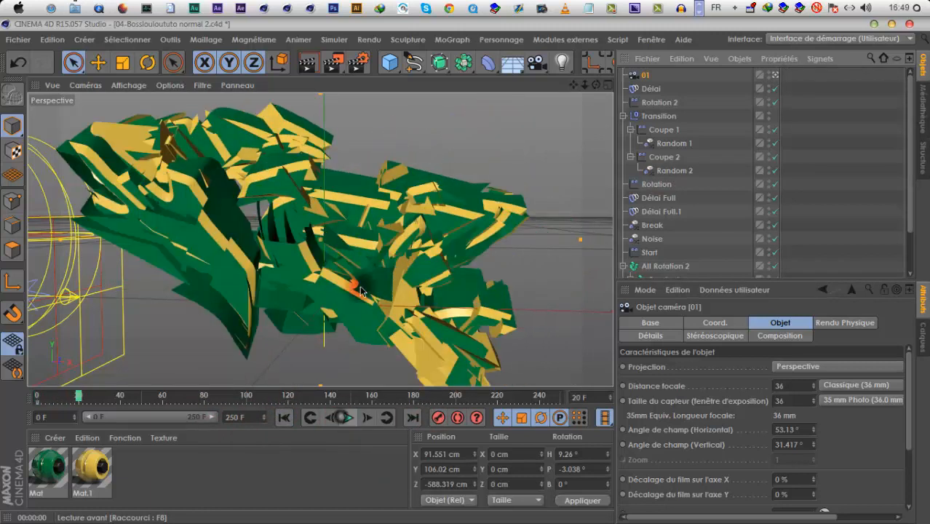
mouse_move(597, 85)
right_mouse_down()
mouse_move(463, 272)
mouse_move(594, 88)
right_mouse_up()
left_click_drag(462, 261, 579, 85)
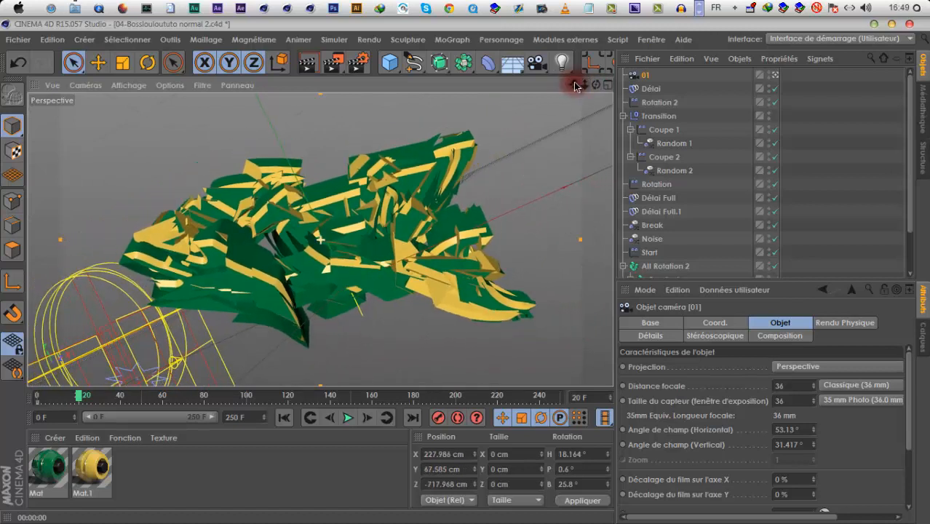
left_click_drag(467, 272, 466, 273)
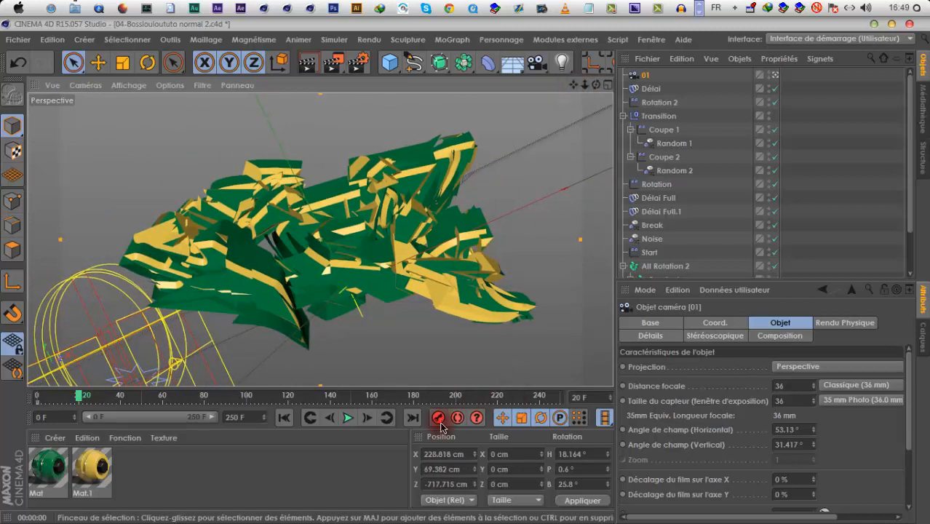
At frame 36, raise camera 01 to about Y 757 cm looking steeply down at -71° pitch, record a keyframe and replay from the start
left_click(348, 418)
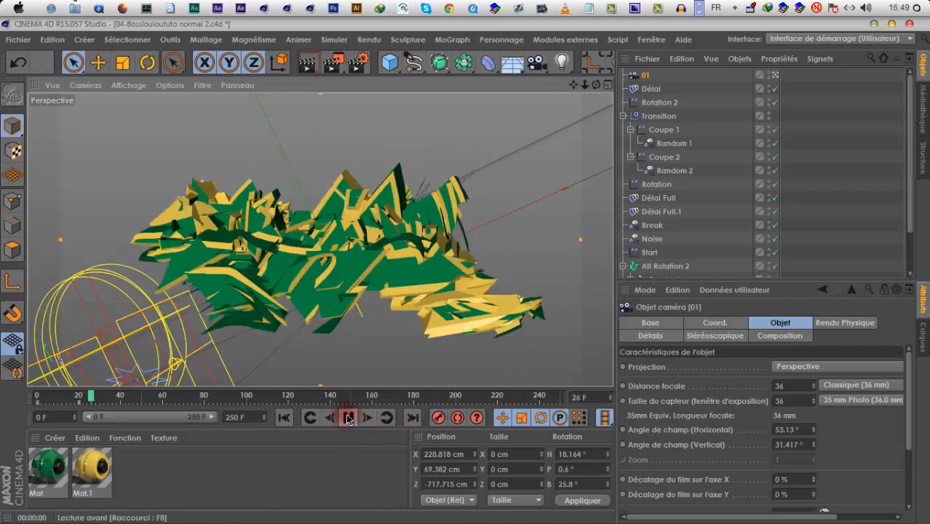
left_click_drag(467, 274, 484, 294)
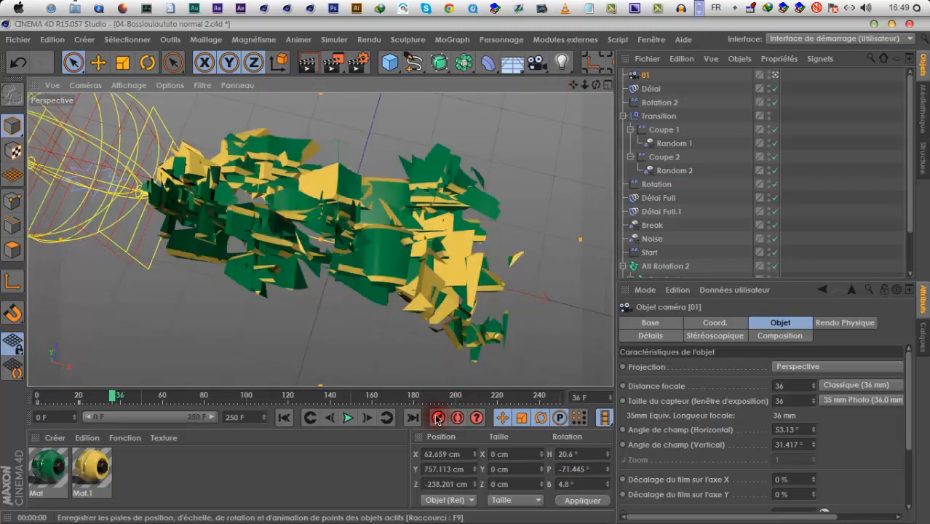
left_click(347, 419)
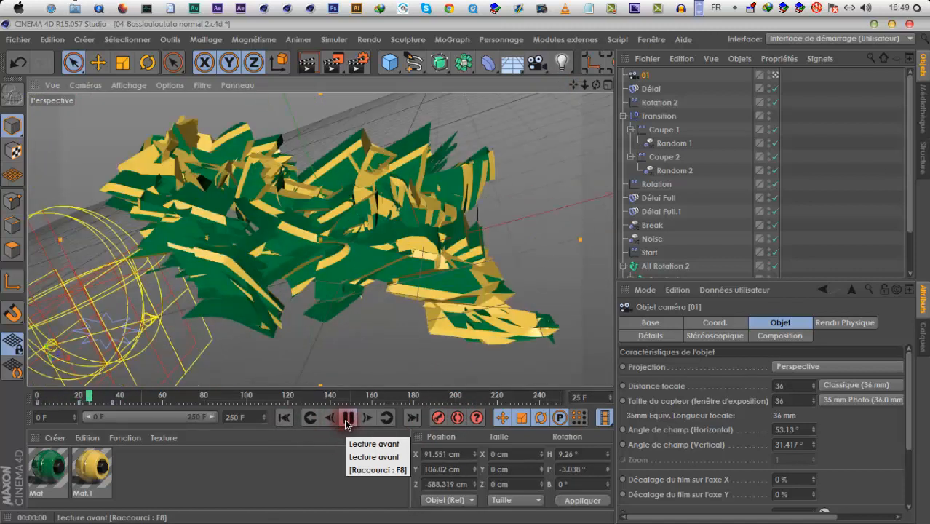
At about frame 57, reposition camera 01 to about X -78, Y 230, Z -796 cm with a -21.6° bank and keyframe it
left_click(346, 422)
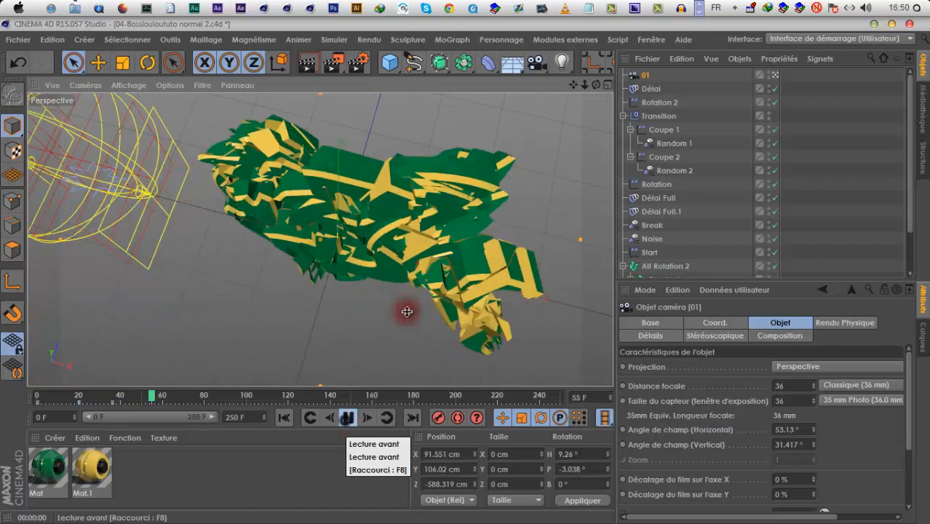
mouse_move(595, 86)
left_mouse_down()
mouse_move(486, 259)
mouse_move(464, 270)
mouse_move(466, 262)
mouse_move(479, 277)
mouse_move(434, 269)
mouse_move(473, 270)
mouse_move(444, 270)
mouse_move(591, 89)
left_mouse_up()
mouse_move(468, 275)
left_mouse_down()
mouse_move(477, 272)
mouse_move(467, 273)
left_mouse_up()
left_click_drag(582, 88, 477, 281)
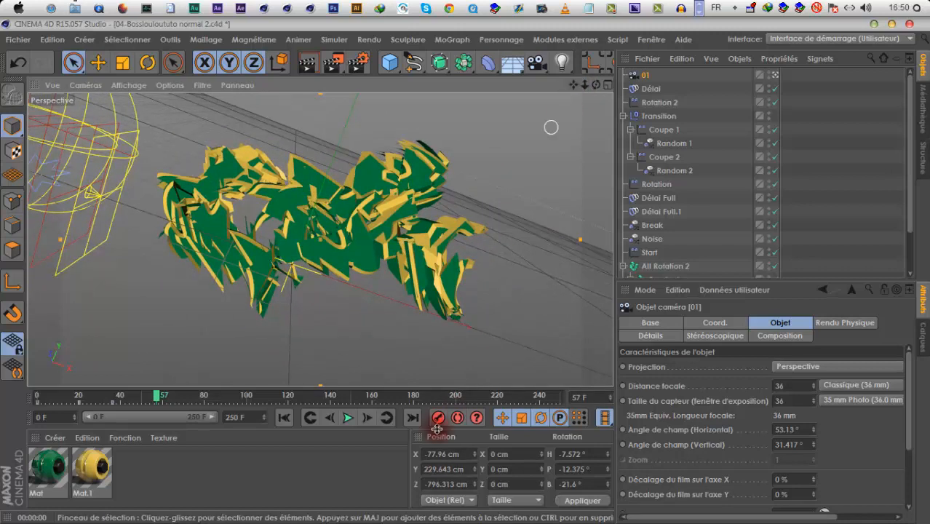
At frame 75, reposition camera 01 to about X 67, Y 62, Z -778 cm with a -1.2° bank and keyframe it
left_click(351, 420)
mouse_move(595, 86)
left_mouse_down()
mouse_move(465, 266)
mouse_move(468, 275)
mouse_move(580, 89)
mouse_move(473, 270)
mouse_move(589, 91)
left_mouse_up()
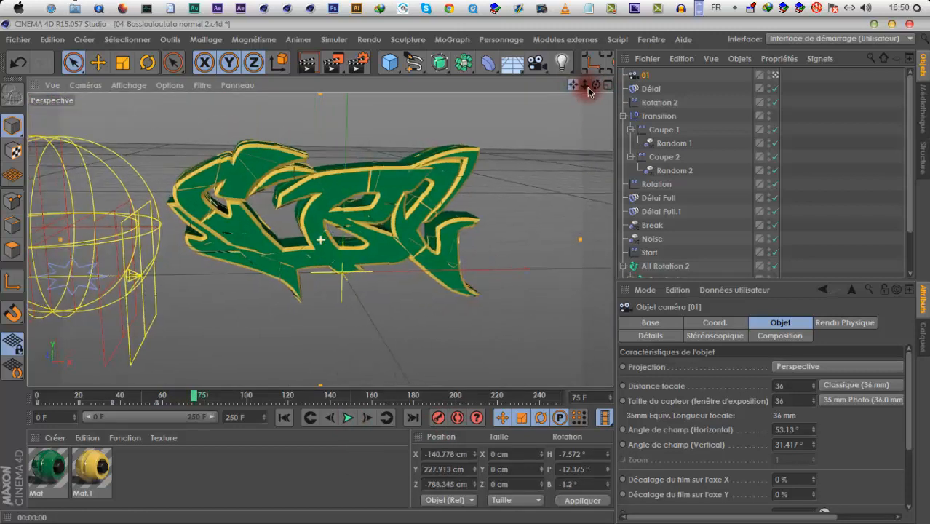
left_click_drag(461, 271, 587, 89)
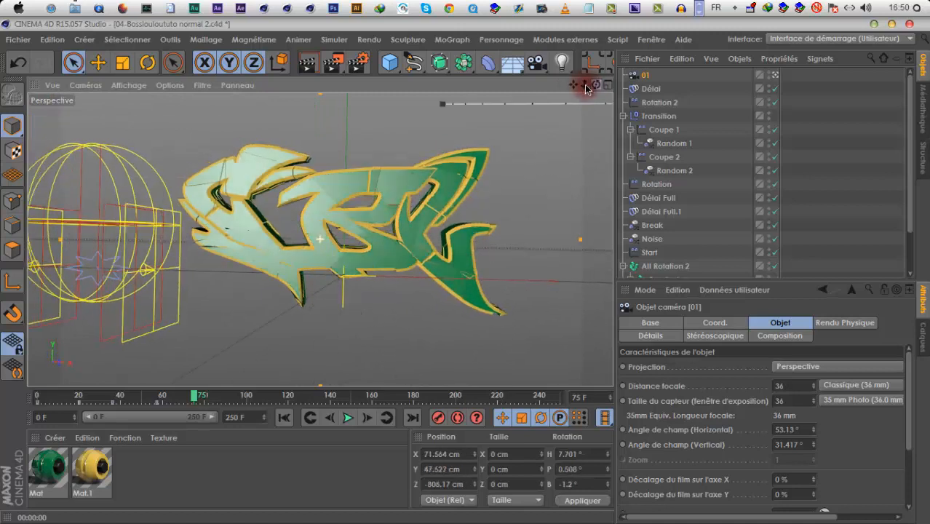
left_click_drag(466, 269, 592, 91)
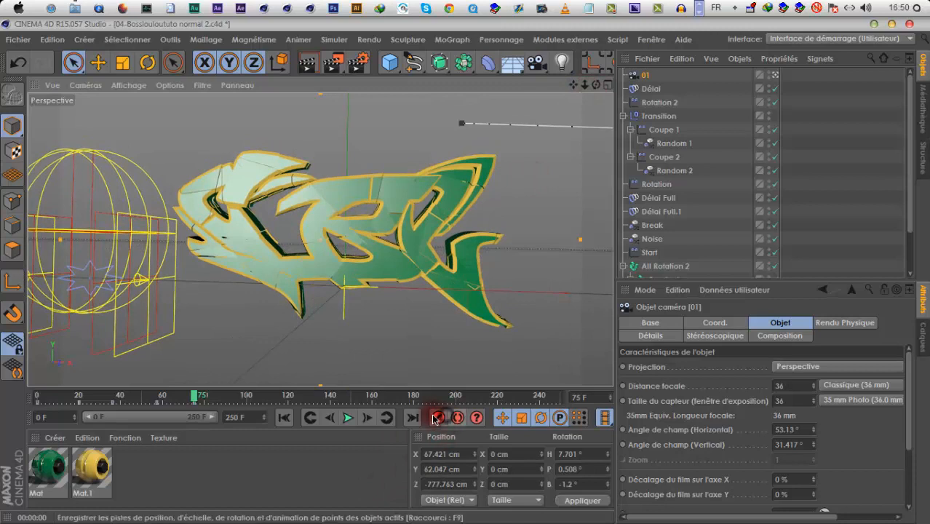
At frame 97, reposition camera 01 to about X 172, Y 83, Z -859 cm with a -19.8° bank and keyframe it
left_click(349, 417)
left_click_drag(595, 87, 573, 91)
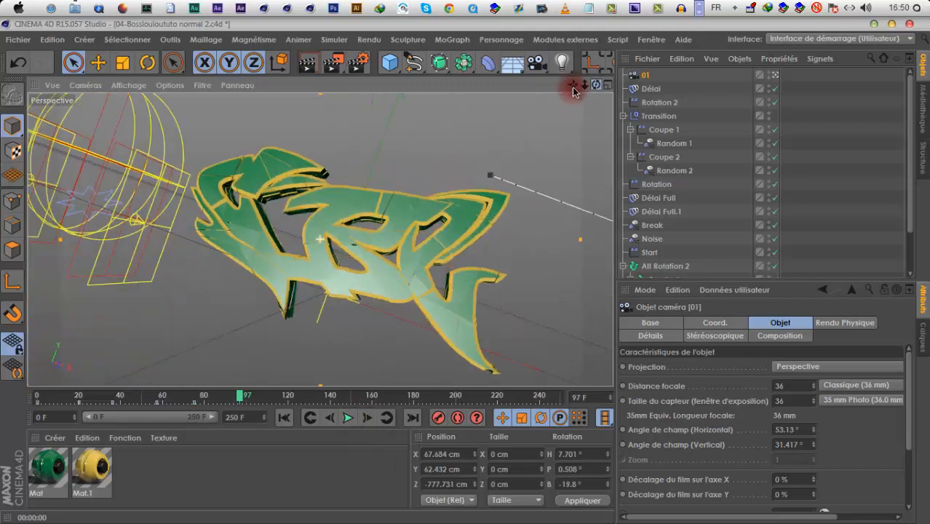
left_click_drag(464, 272, 574, 88)
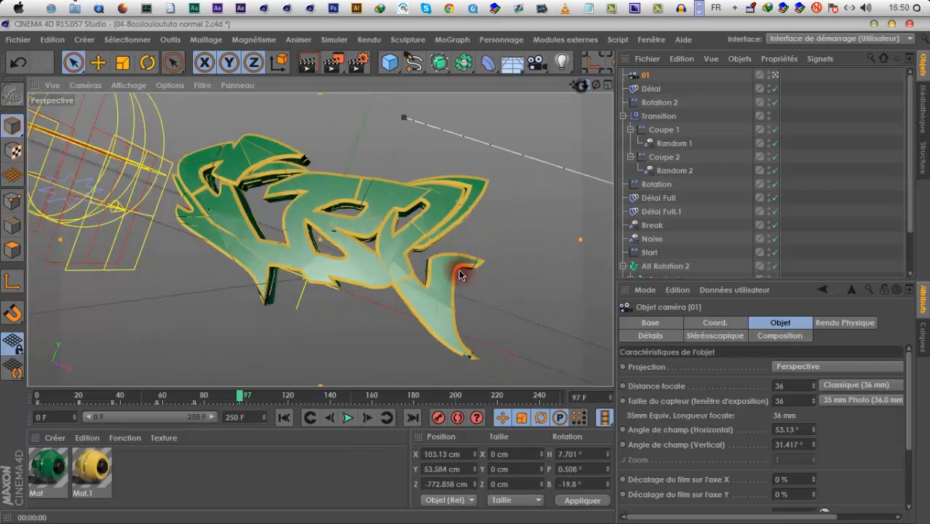
mouse_move(460, 274)
left_mouse_down()
mouse_move(469, 265)
mouse_move(460, 275)
left_mouse_up()
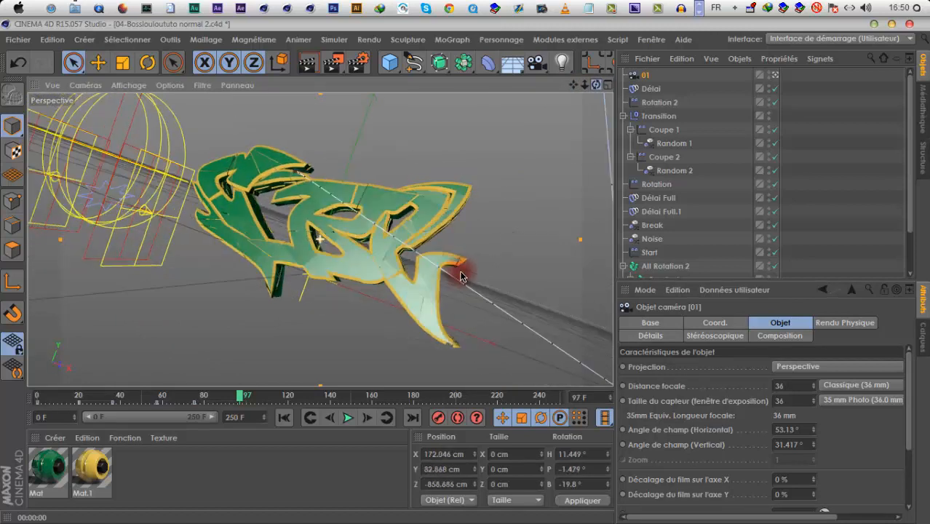
Play back the camera animation from the start and check the movement between its early keyframes
left_click(342, 419)
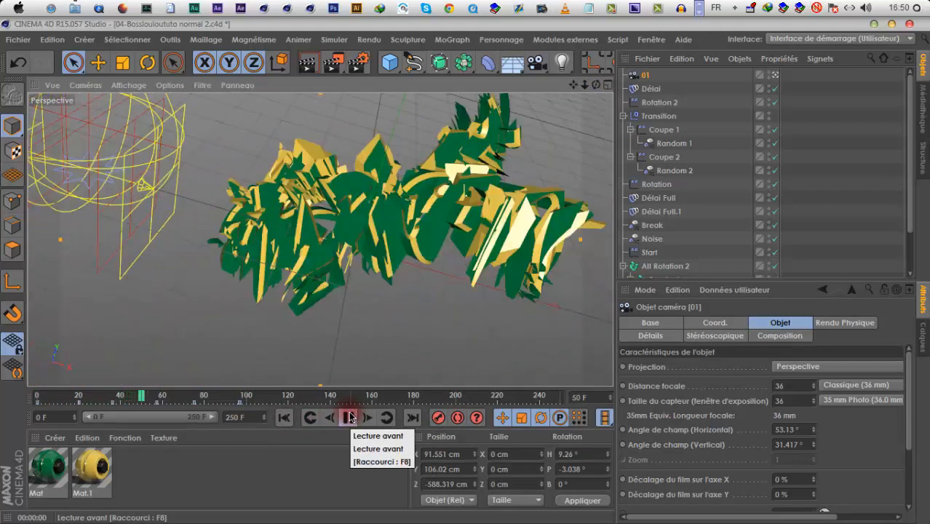
left_click(350, 418)
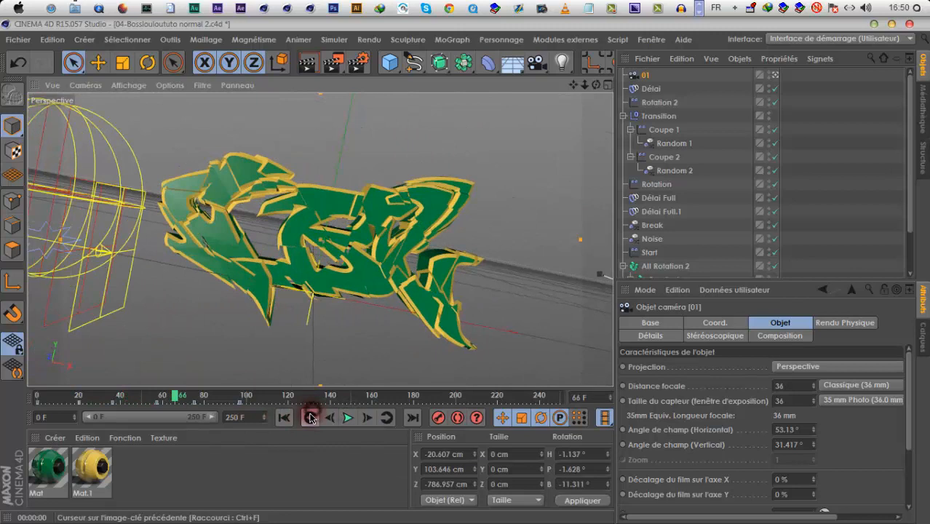
left_click(310, 418)
left_click(310, 417)
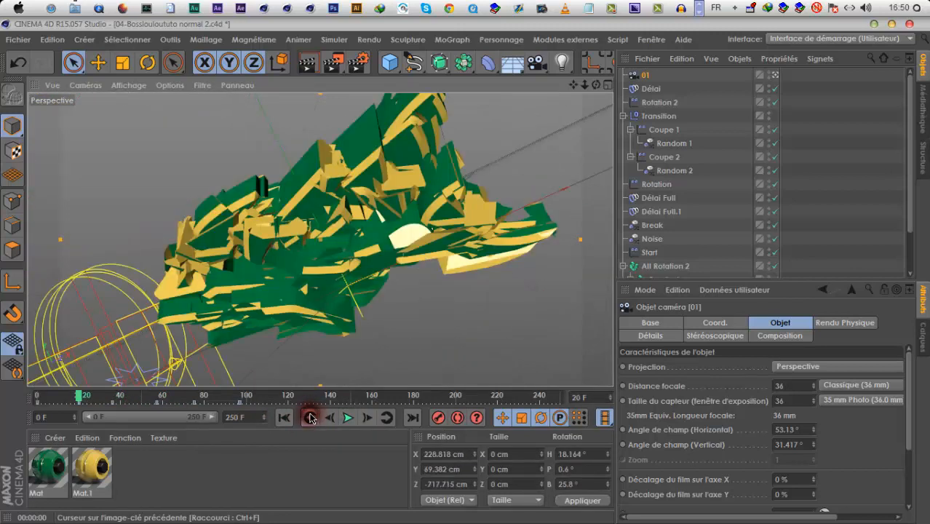
left_click(138, 396)
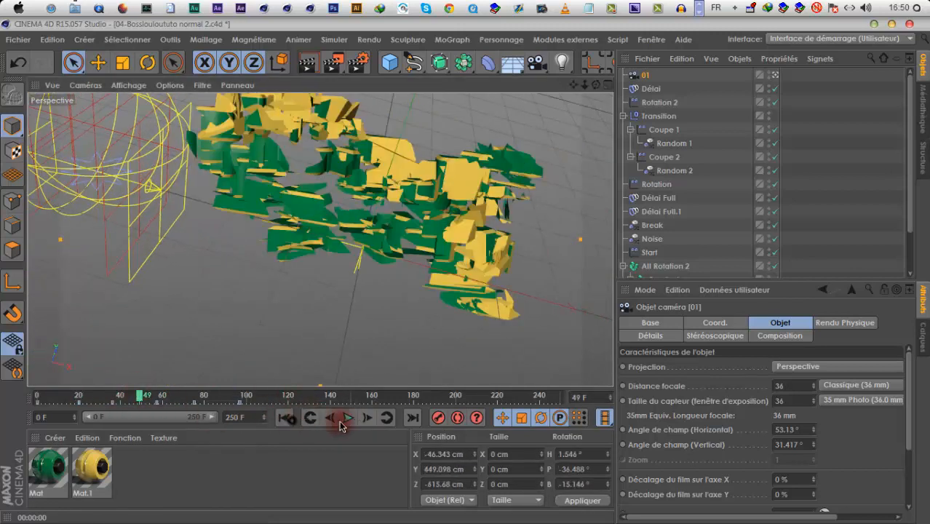
left_click(348, 418)
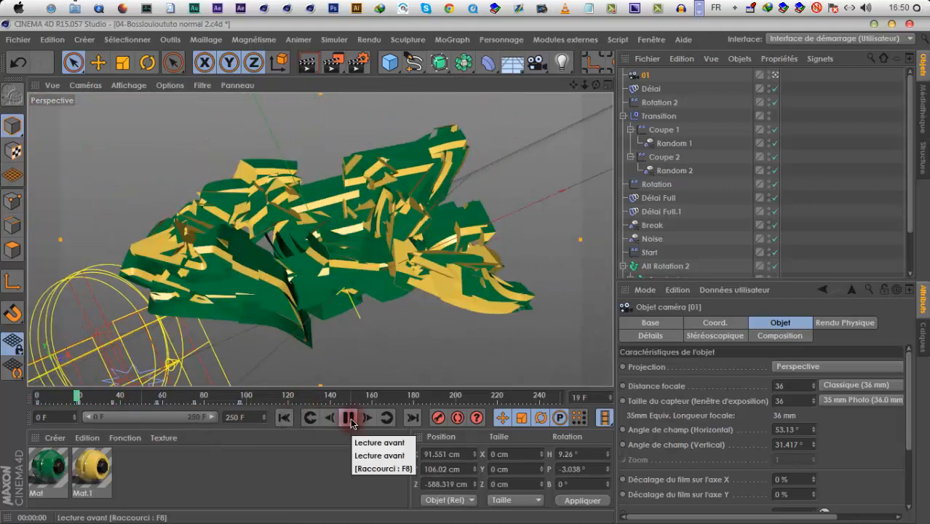
left_click(351, 423)
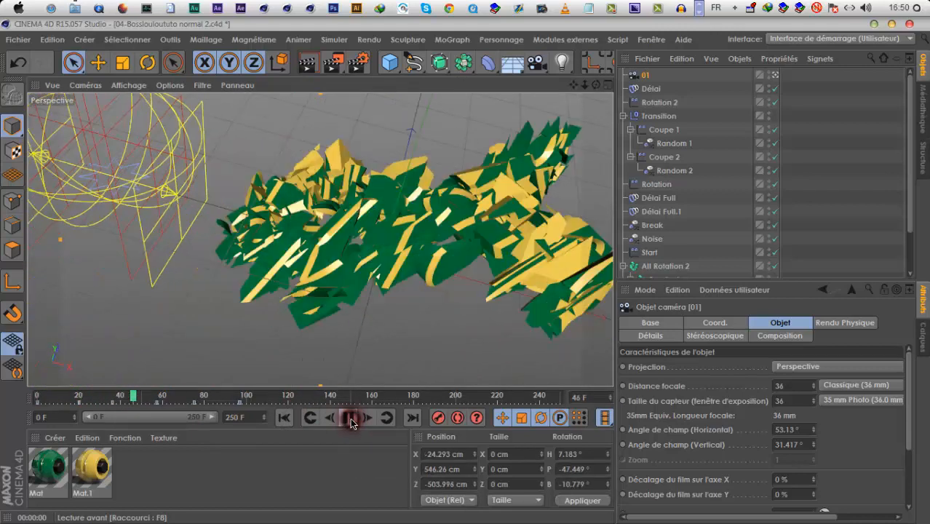
At frame 45, reposition camera 01 to about X -244, Y 321, Z -672 cm with a -9.2° bank, keyframe it and replay the animation
left_click(133, 399)
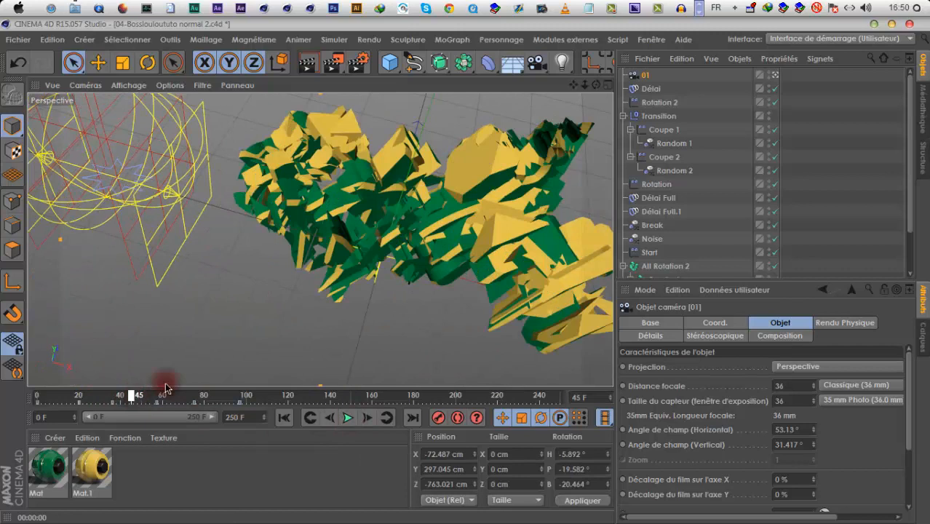
left_click(585, 86)
left_click_drag(467, 270, 466, 270)
left_click_drag(571, 85, 466, 270)
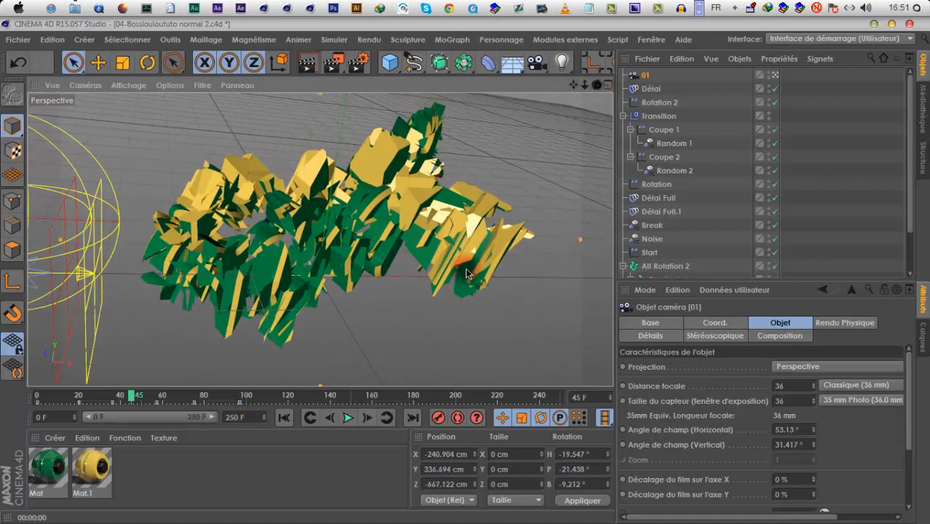
left_click_drag(595, 85, 573, 90)
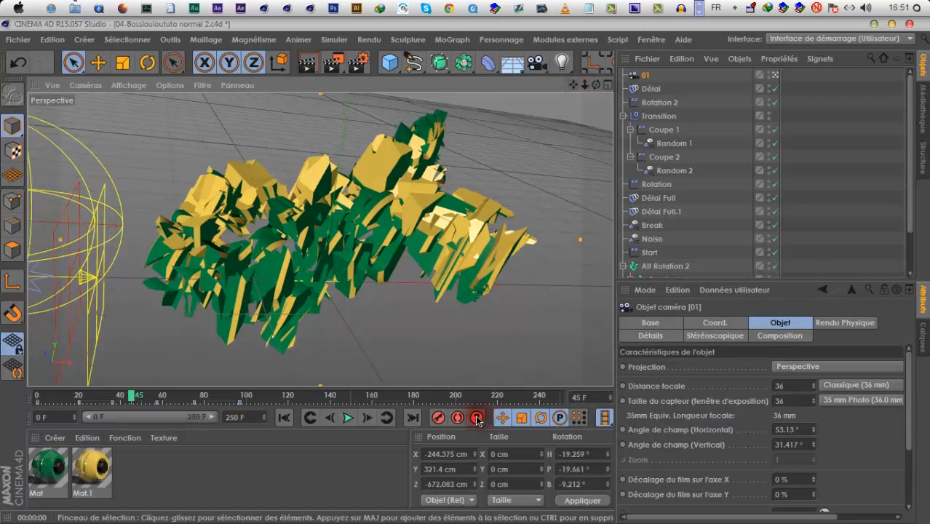
left_click(348, 418)
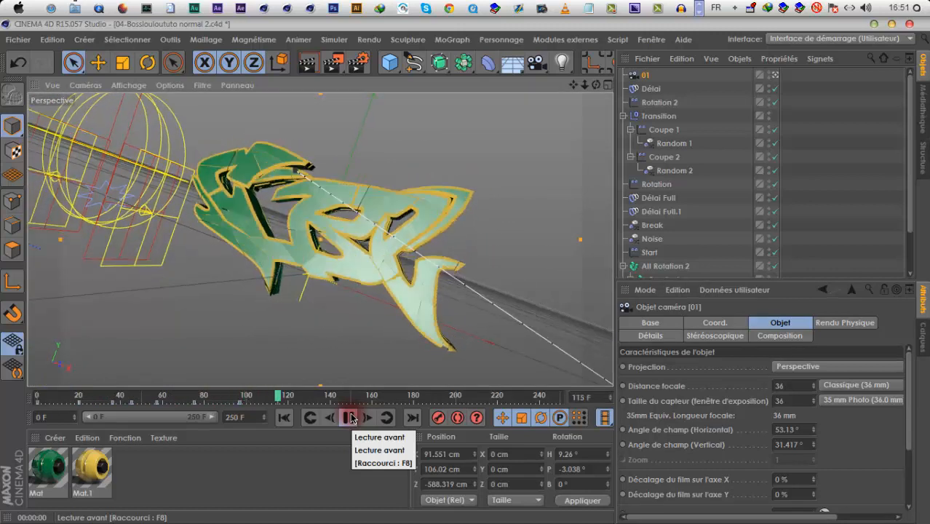
Move camera 01's last keyframe to frame 122 and replay the animation to check the slower movement
left_click(350, 418)
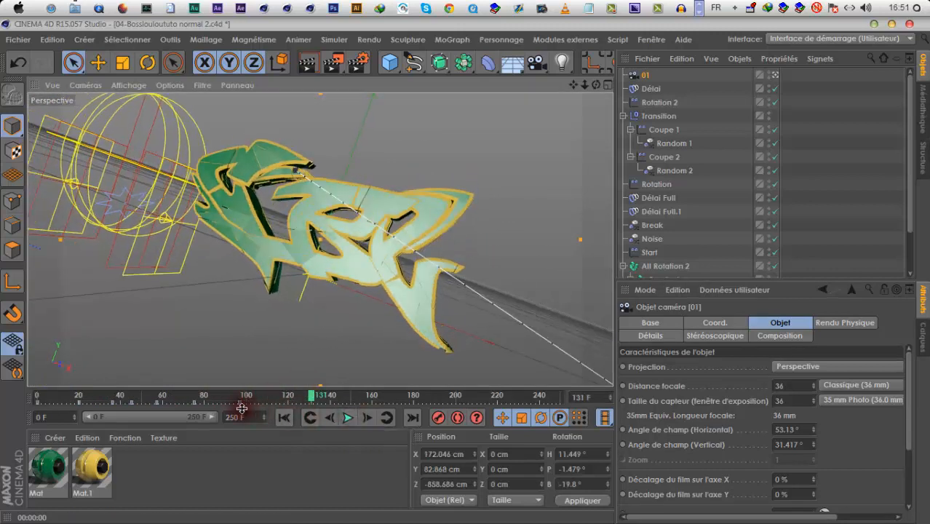
left_click_drag(247, 404, 290, 403)
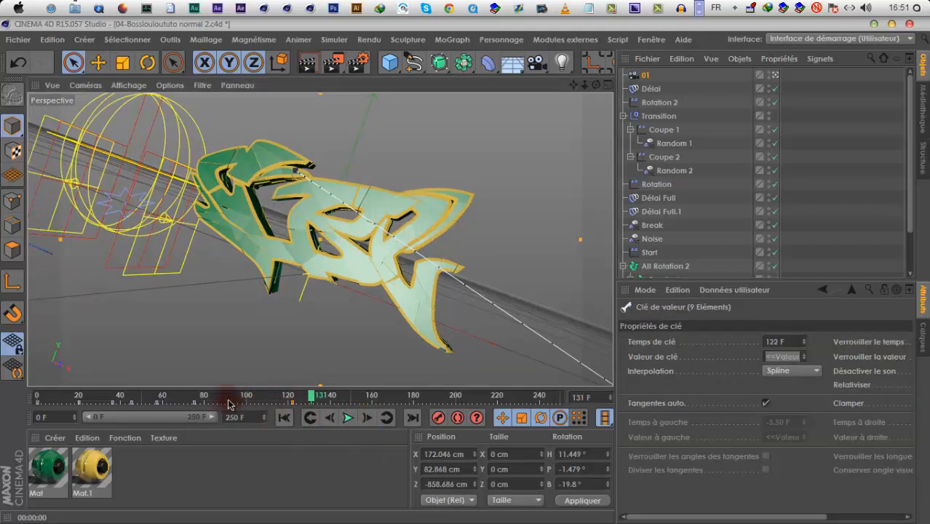
left_click(327, 418)
left_click(348, 417)
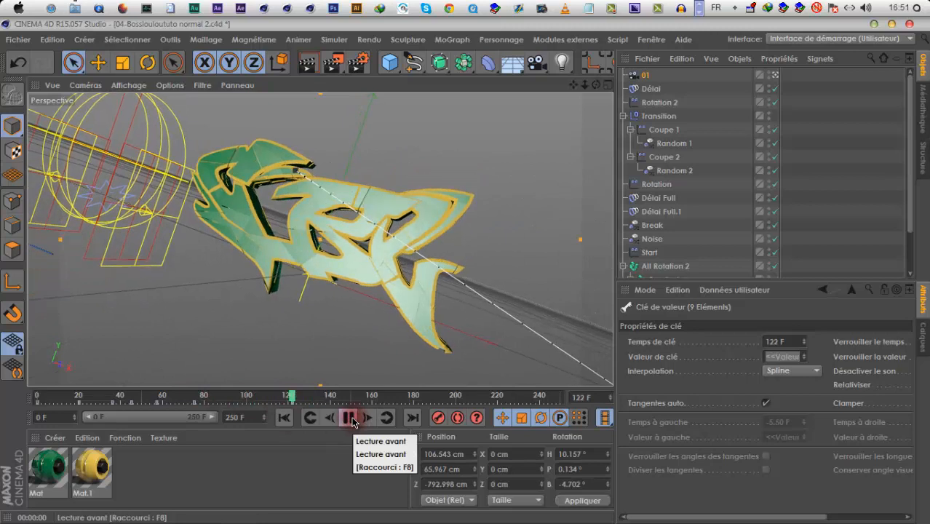
left_click(350, 419)
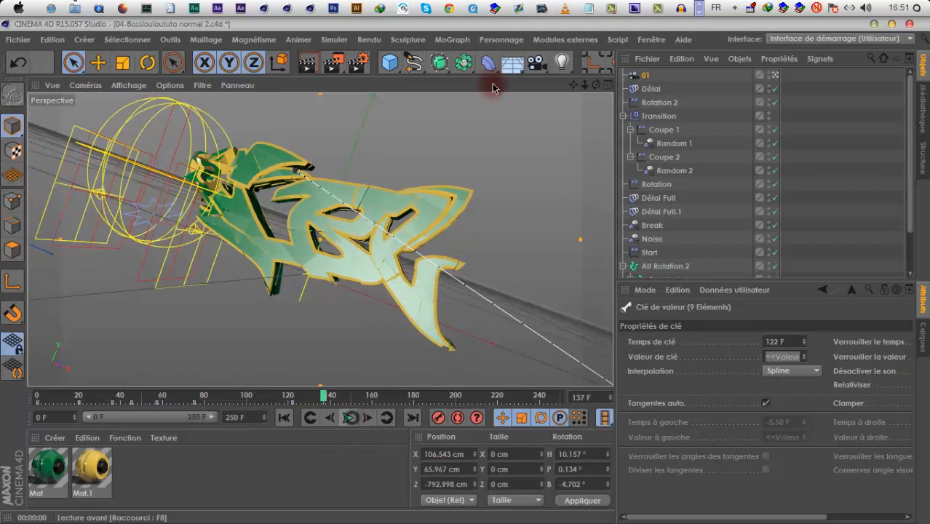
Add a second camera named 02, look through it and orbit it around to the logo's left side
left_click(540, 64)
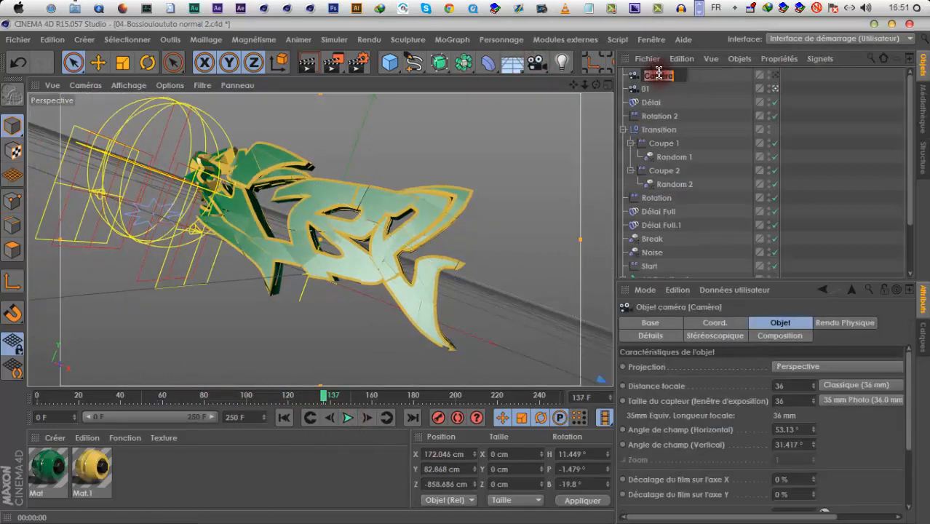
key("Return")
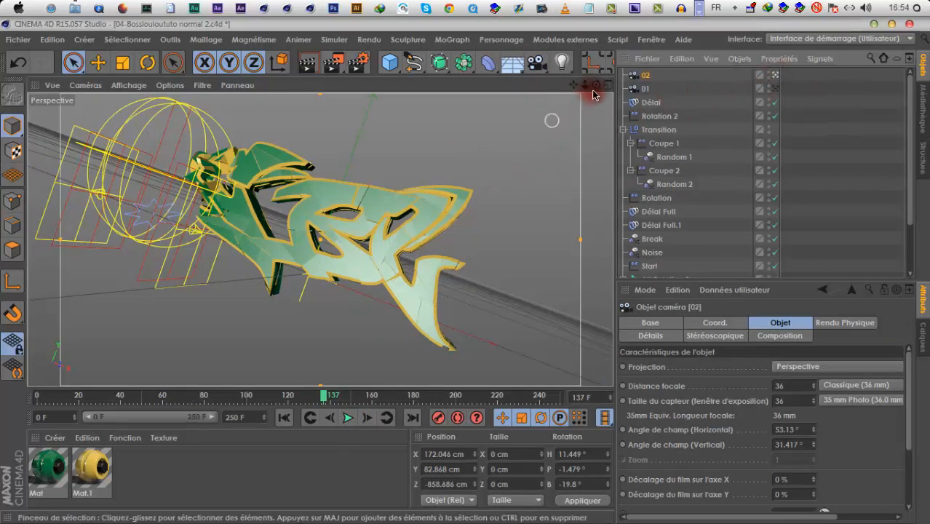
left_click_drag(495, 274, 469, 275, "alt")
right_click_drag(470, 277, 469, 275)
mouse_move(484, 266)
left_mouse_down()
mouse_move(468, 266)
mouse_move(477, 262)
left_mouse_up()
Review the camera mode in the Navigation preferences and close the preferences window
left_click(53, 40)
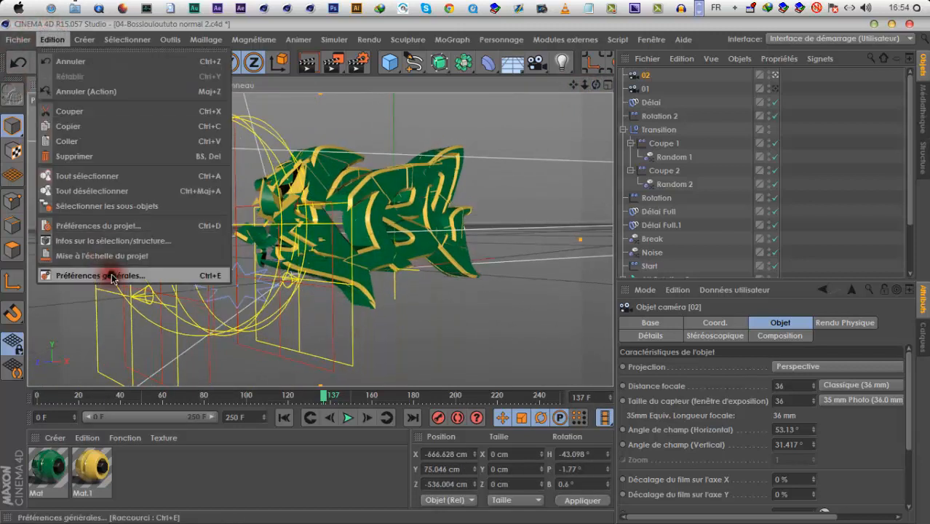
left_click(109, 273)
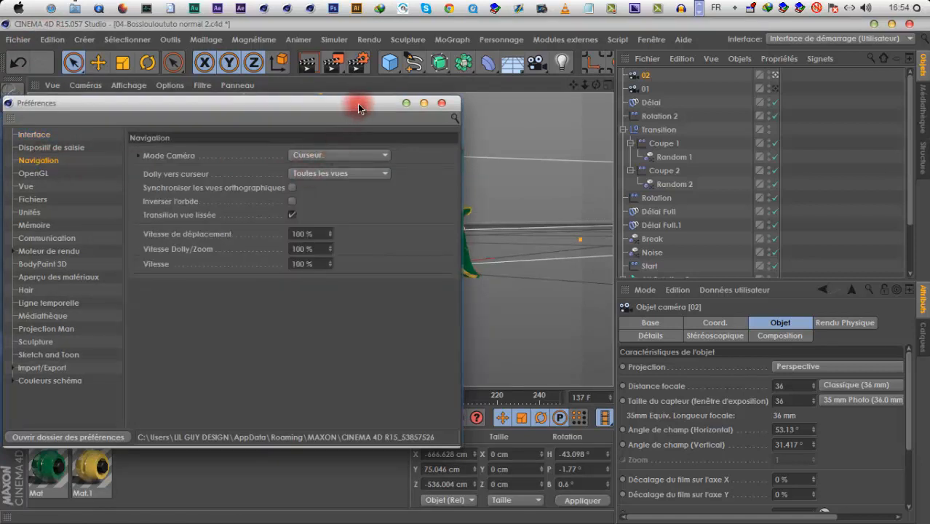
left_click_drag(365, 102, 448, 109)
left_click(473, 103)
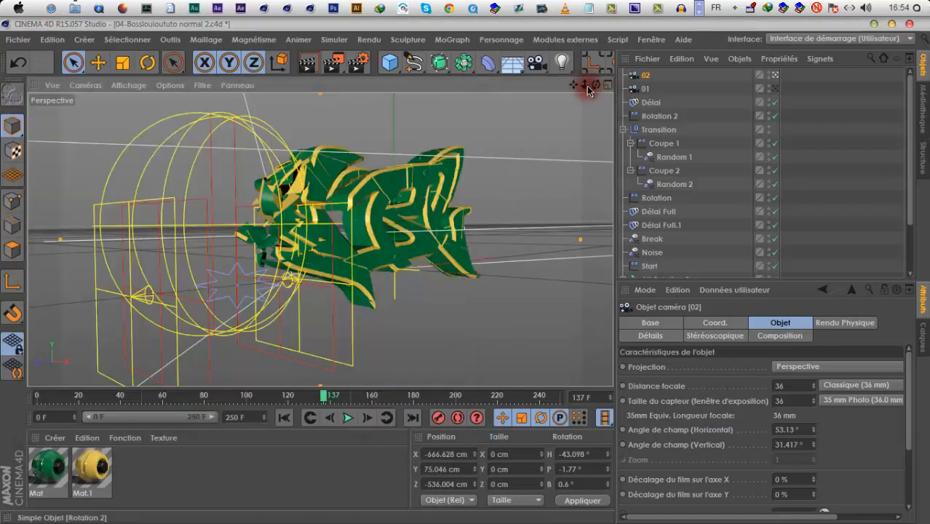
Try panning, zooming and orbiting camera 02 around the shattering logo
middle_click_drag(472, 280, 449, 270, "alt")
left_click_drag(451, 277, 475, 270)
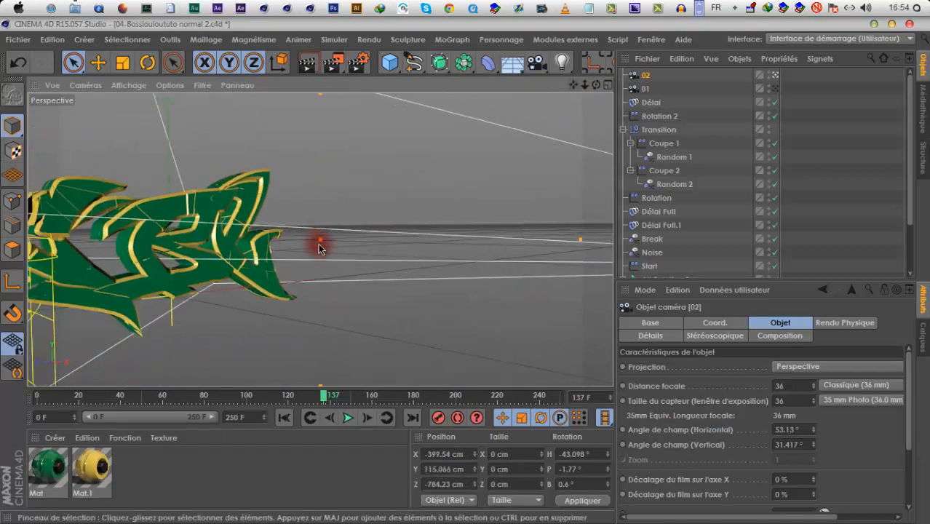
mouse_move(573, 86)
left_mouse_down()
mouse_move(457, 273)
mouse_move(603, 95)
mouse_move(465, 270)
mouse_move(465, 262)
mouse_move(580, 93)
mouse_move(467, 269)
mouse_move(502, 277)
mouse_move(460, 274)
mouse_move(590, 91)
left_mouse_up()
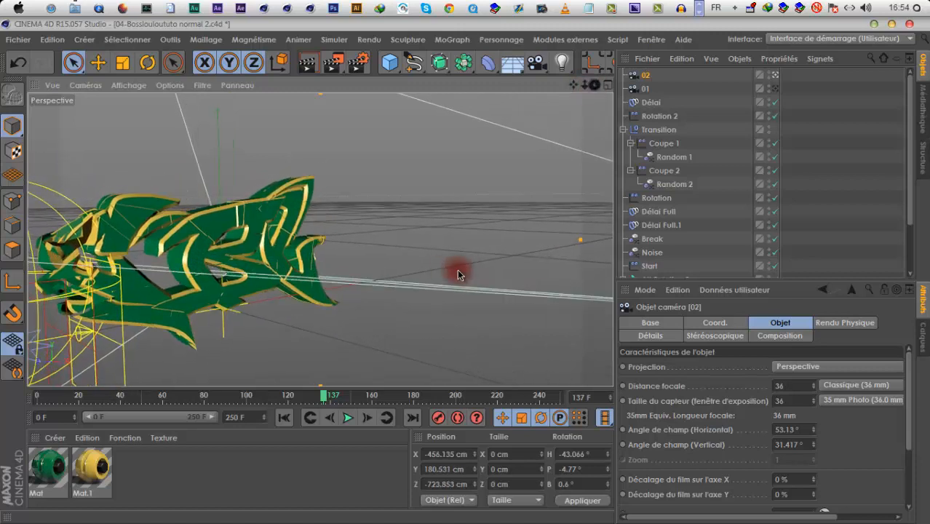
left_click_drag(457, 269, 513, 182)
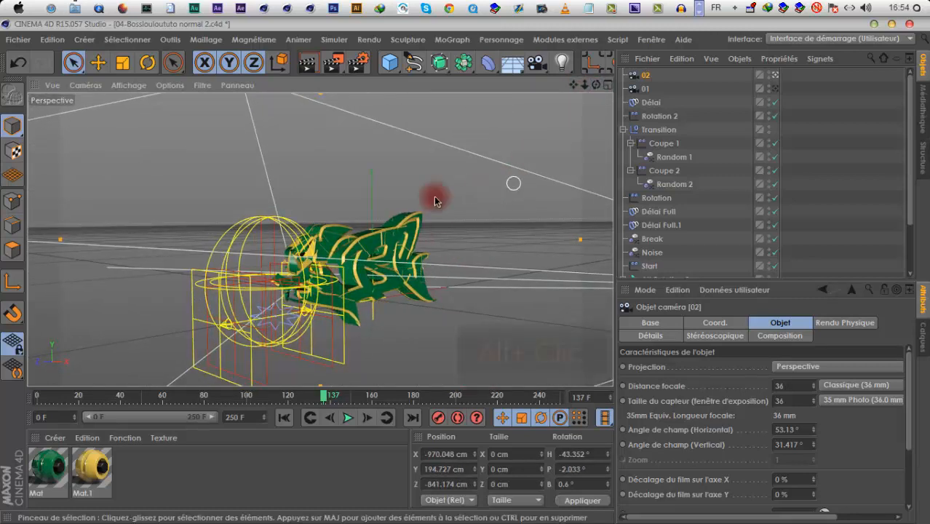
left_click_drag(434, 202, 299, 293, "alt")
scroll(298, 293, "up", 5)
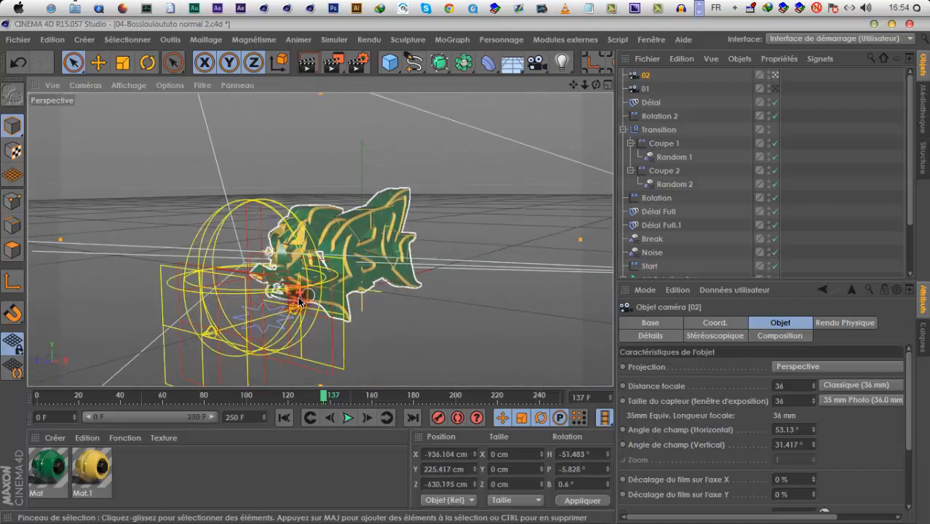
Reposition camera 02 to about X -548, Y 79, Z -336 cm with a -50.3° heading and place its keyframe around frame 87
left_click_drag(572, 87, 594, 89)
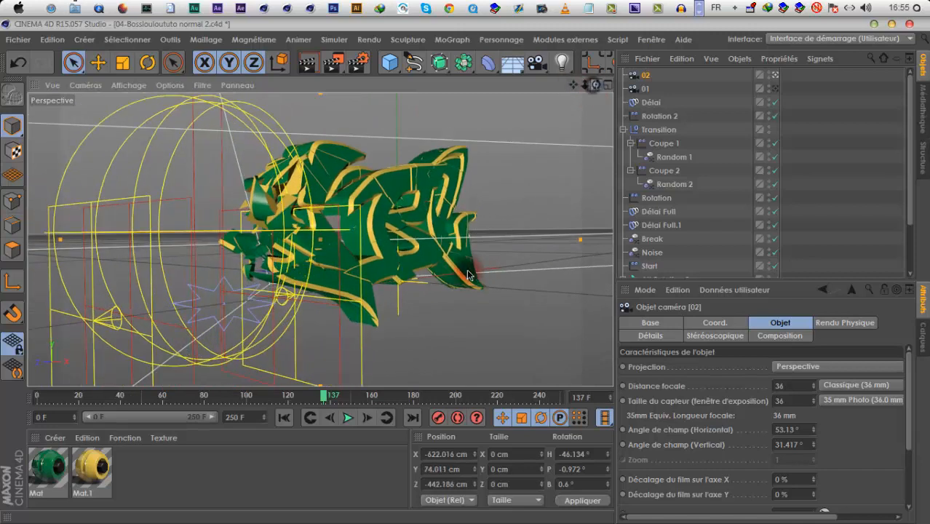
left_click_drag(468, 275, 464, 276)
left_click_drag(574, 85, 468, 275)
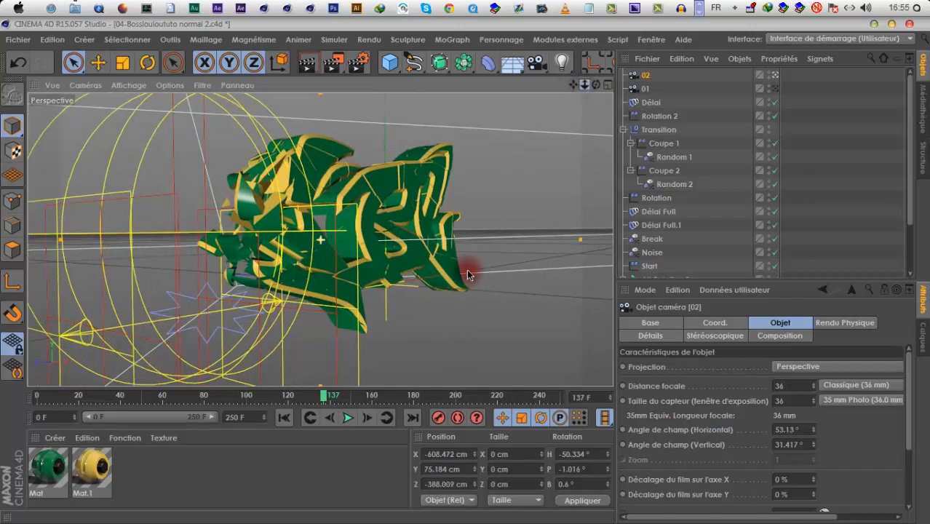
mouse_move(588, 88)
left_mouse_down()
mouse_move(475, 270)
mouse_move(582, 87)
left_mouse_up()
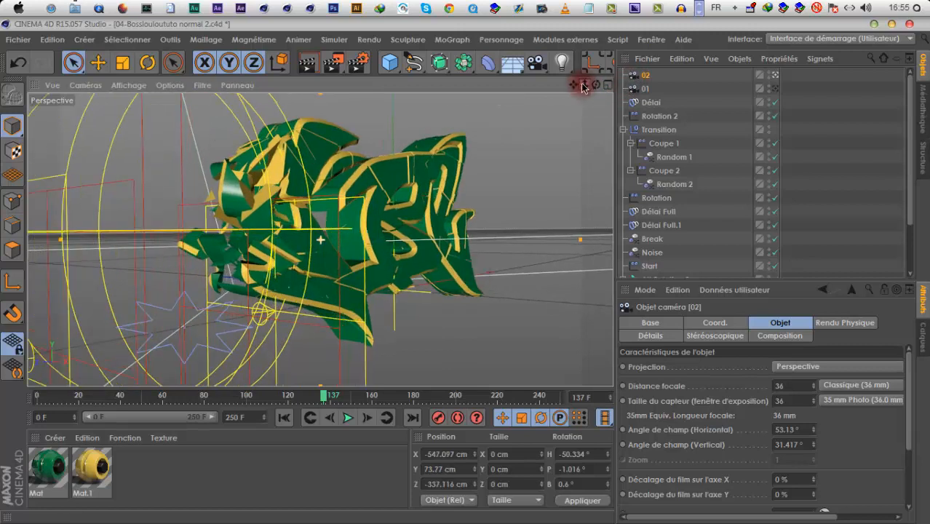
left_click_drag(470, 279, 460, 375)
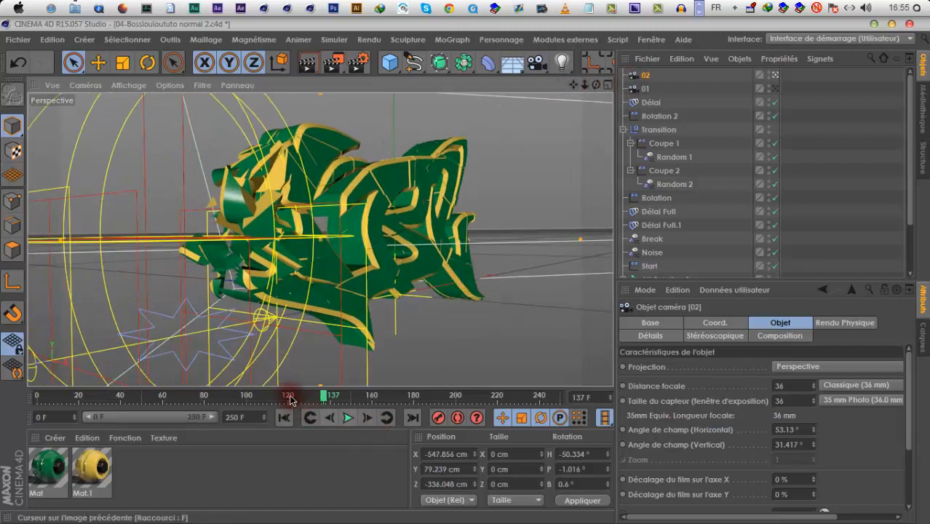
left_click_drag(290, 399, 227, 415)
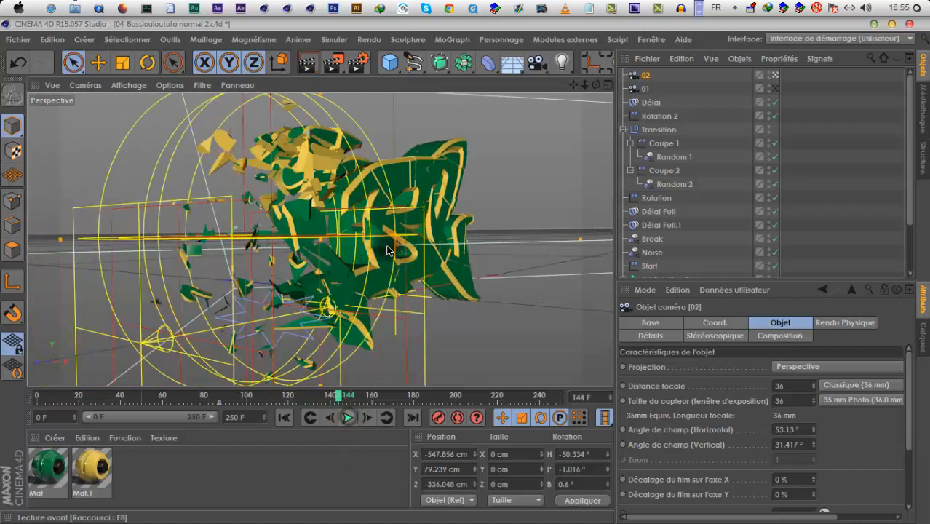
At frame 144, reposition camera 02 to about X -120, Y 87, Z -777 cm with a -5.3° heading, keyframe it and play onward
left_click_drag(464, 272, 468, 270)
left_click_drag(602, 88, 582, 87)
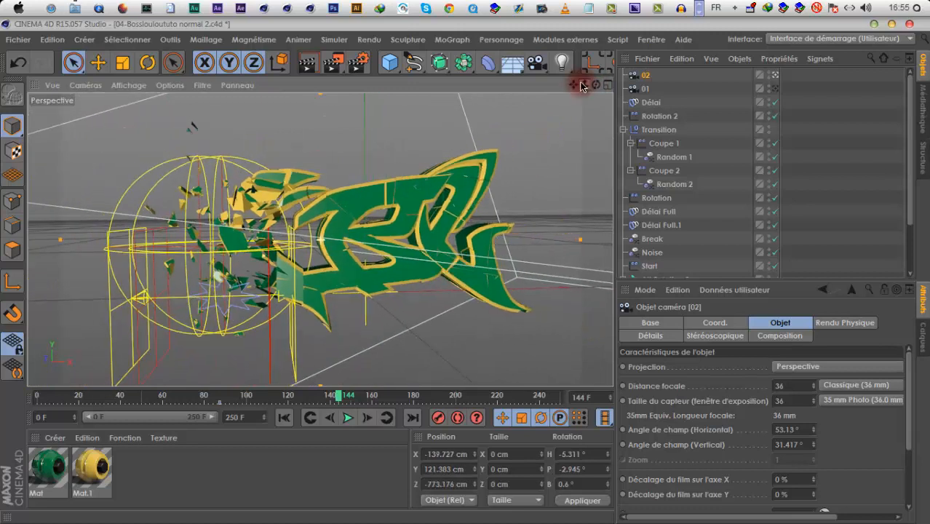
left_click_drag(467, 269, 459, 403)
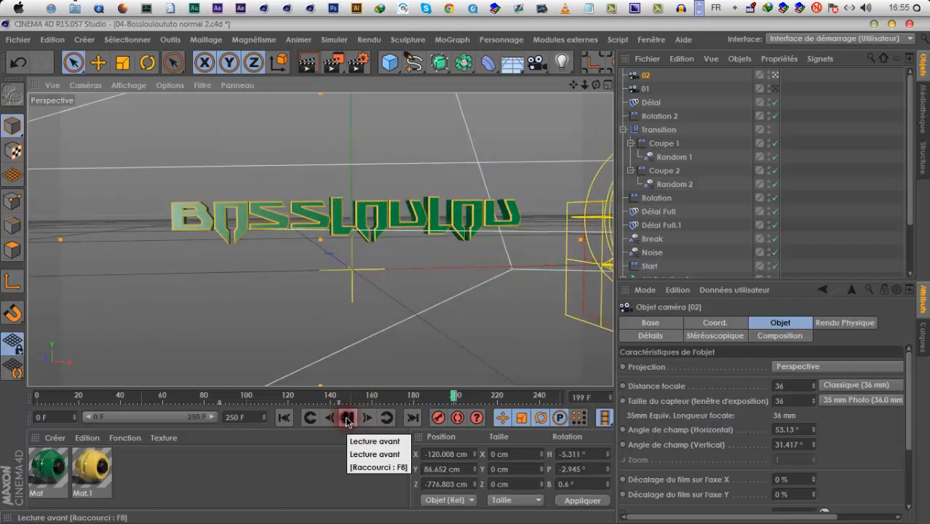
At frame 201, set camera 02's X position and all rotations to 0, move it to about Z -698 cm and keyframe it
left_click(714, 323)
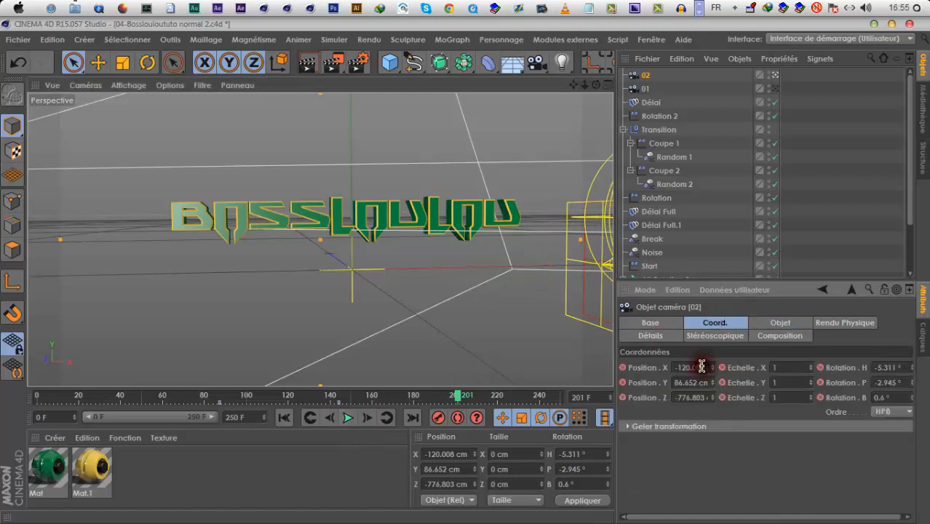
type("0c")
key("Return")
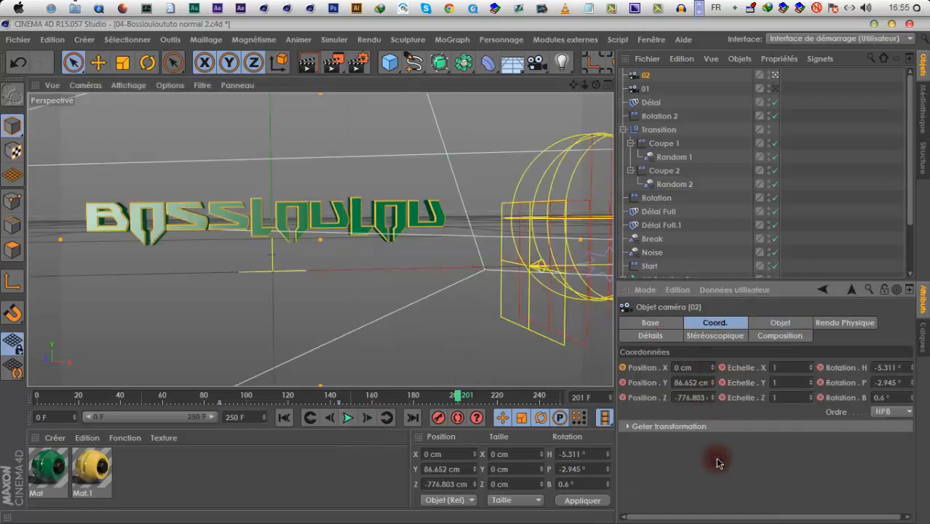
type("0")
key("Tab")
type("0")
key("Tab")
type("0")
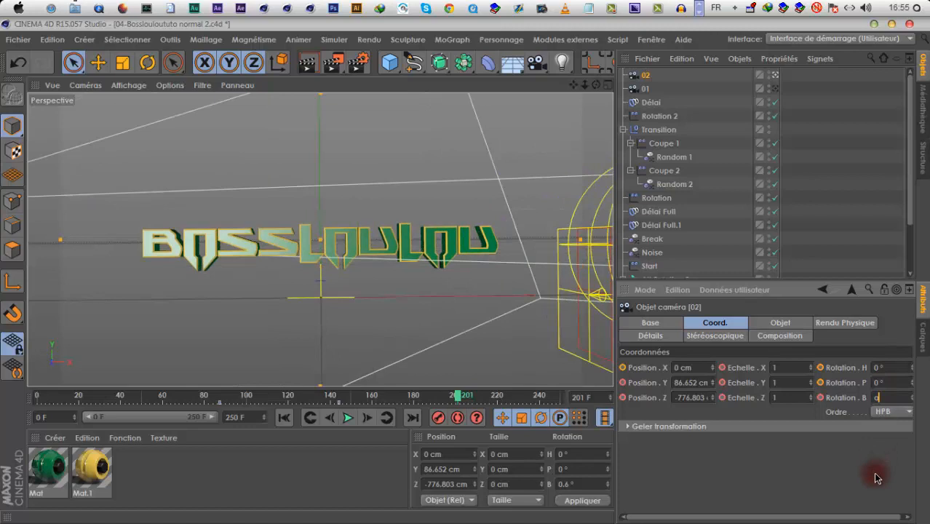
key("Return")
mouse_move(715, 421)
left_mouse_down()
mouse_move(713, 395)
mouse_move(714, 403)
left_mouse_up()
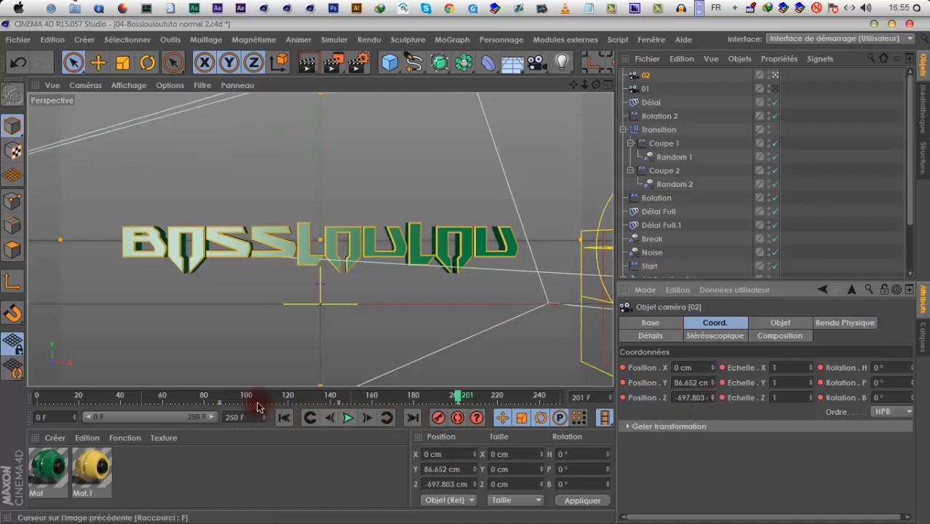
Play back camera 02's animation from its first keyframe to check the movement
left_click(217, 396)
left_click(338, 419)
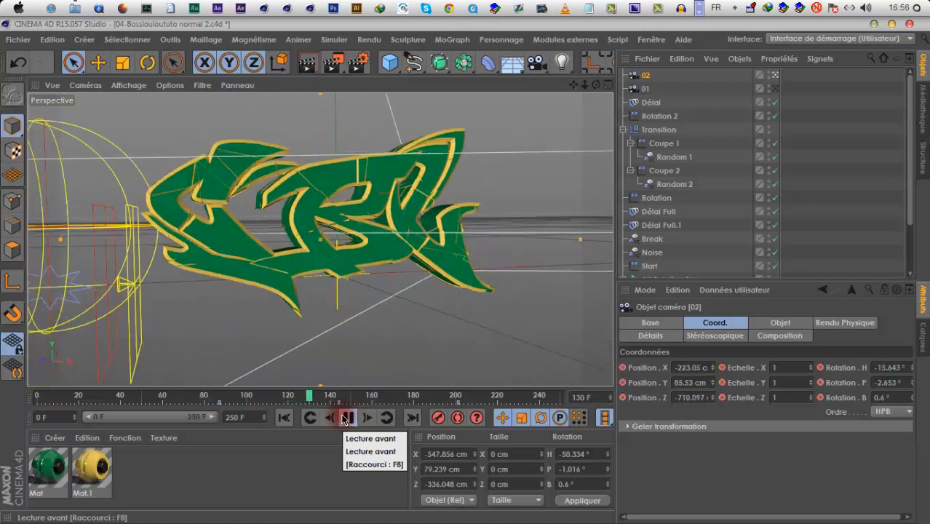
left_click(347, 418)
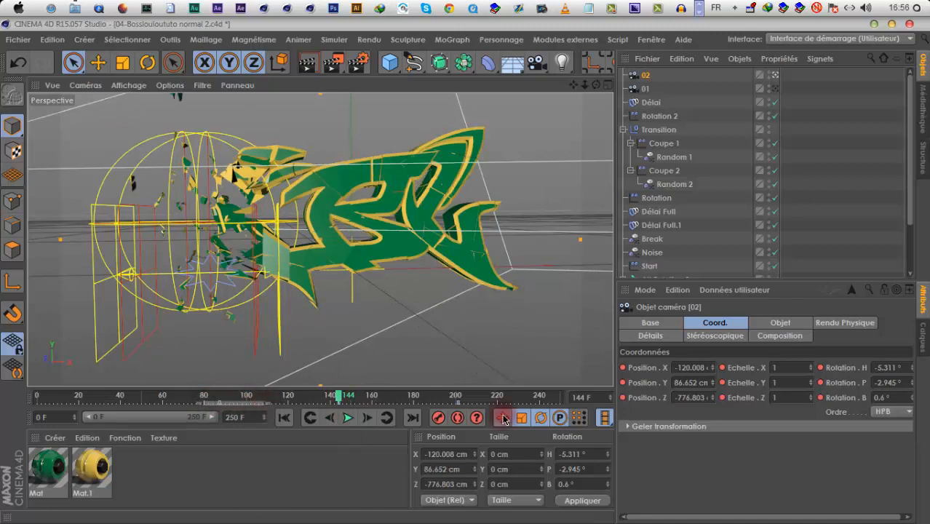
Shift all of camera 02's keyframes later so the middle one lands on frame 200, and extend the timeline to 263 frames
left_click_drag(504, 418, 522, 418)
left_click_drag(318, 405, 424, 411)
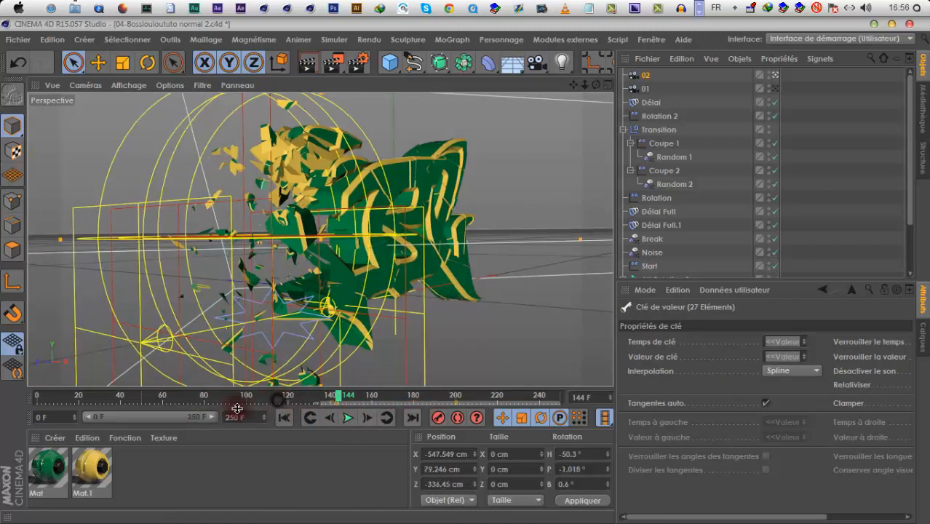
left_click(277, 398)
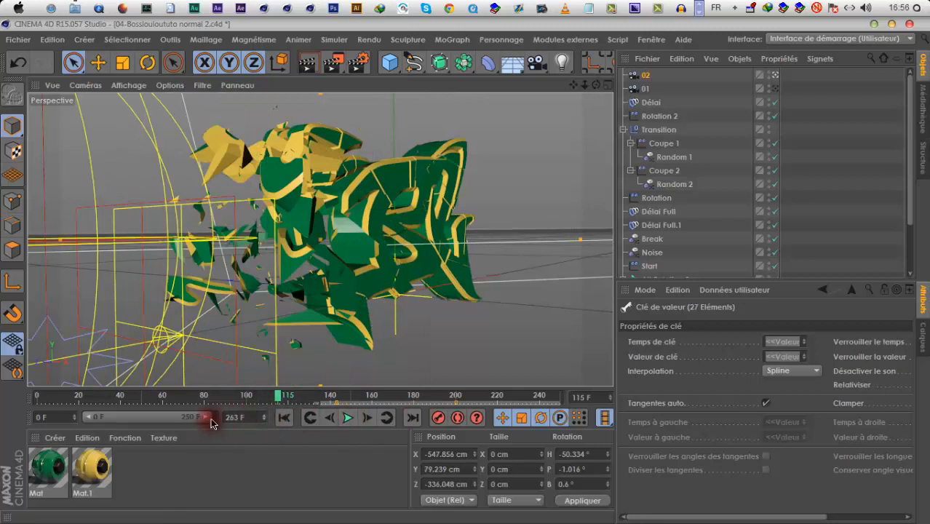
left_click_drag(315, 398, 429, 405)
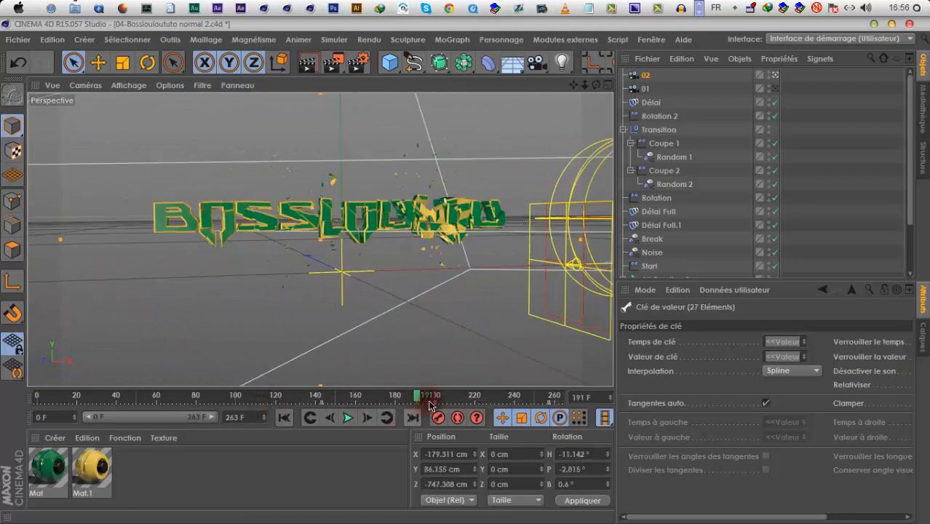
Move camera 02's last keyframe to frame 215 and delete its keyframe at frame 200
left_click_drag(529, 405, 467, 407)
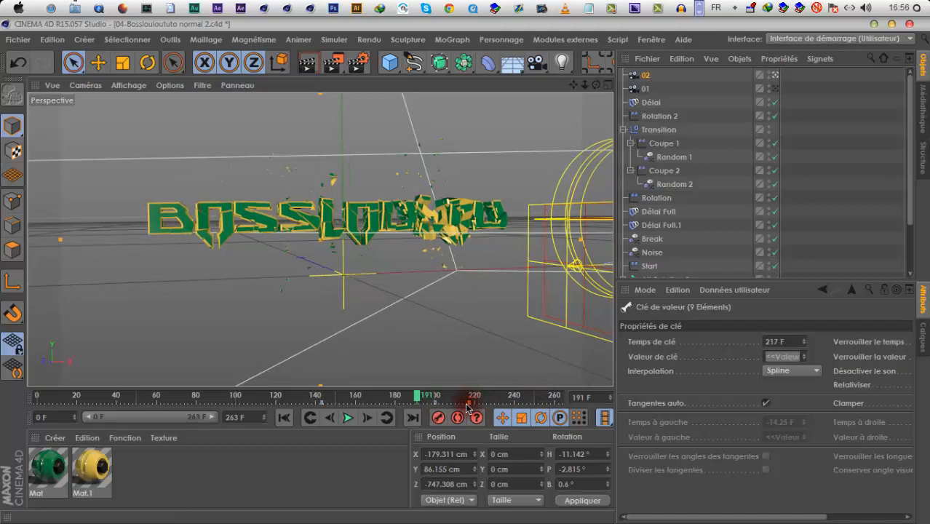
left_click(413, 397)
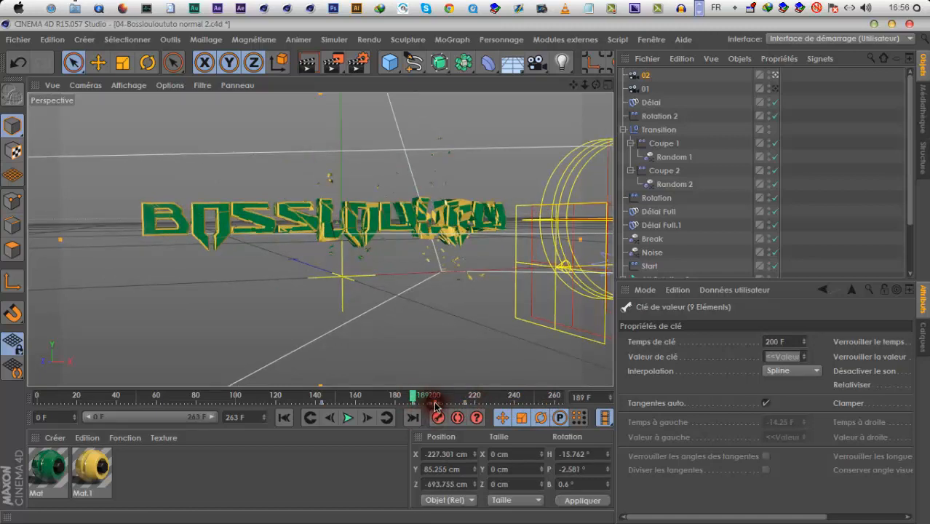
right_click(435, 406)
left_click(389, 431)
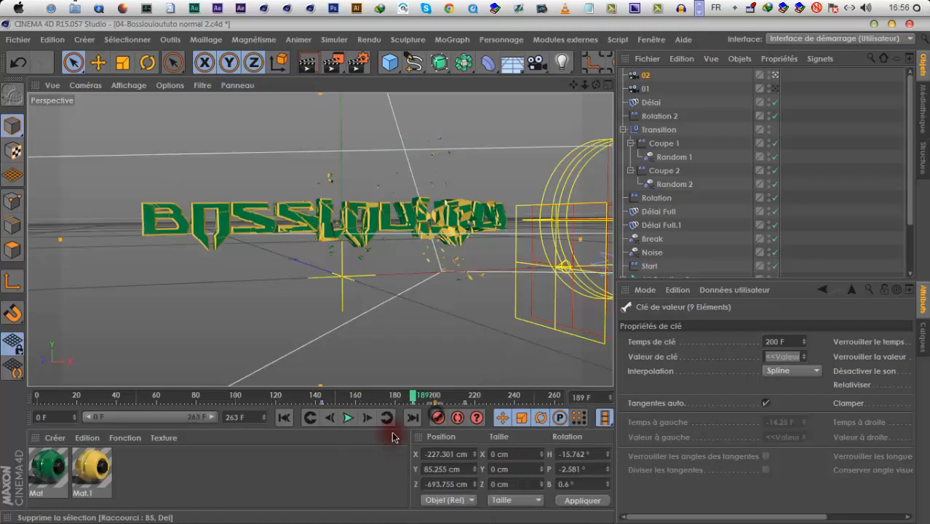
Delete camera 02's keyframe at frame 189
left_click_drag(395, 401, 426, 409)
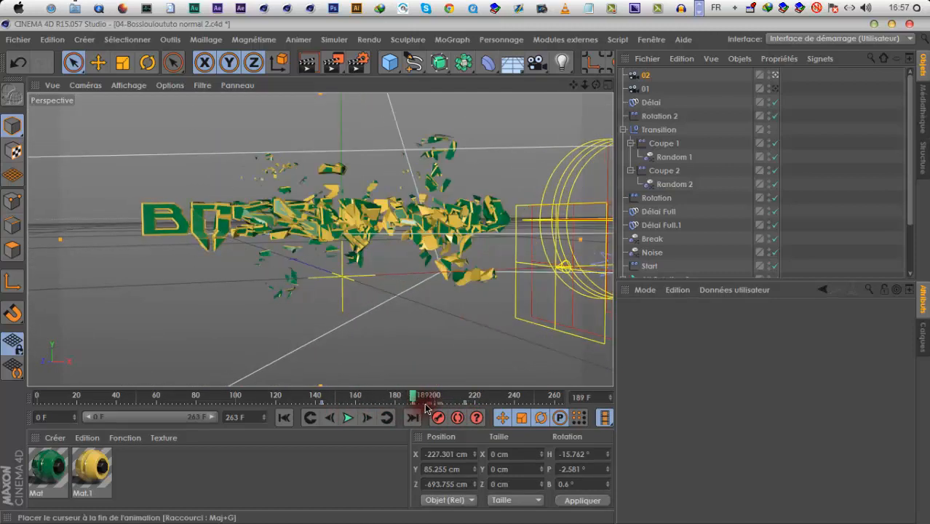
left_click(410, 403)
right_click(414, 414)
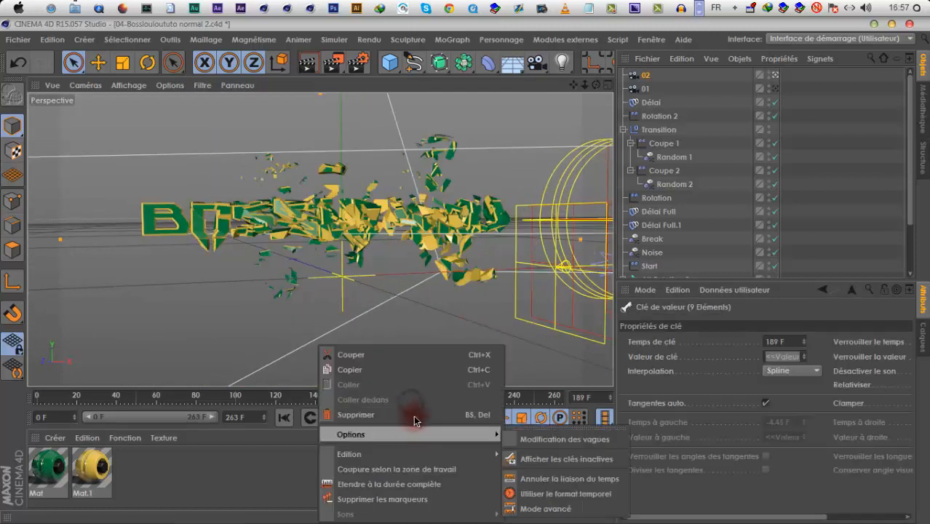
left_click(383, 401)
At frame 176, reposition camera 02 to about X -244, Y 173, Z -518 cm with a -22.6° heading, keyframe it and replay the animation
left_click_drag(332, 398, 386, 397)
middle_click_drag(349, 294, 372, 288, "alt")
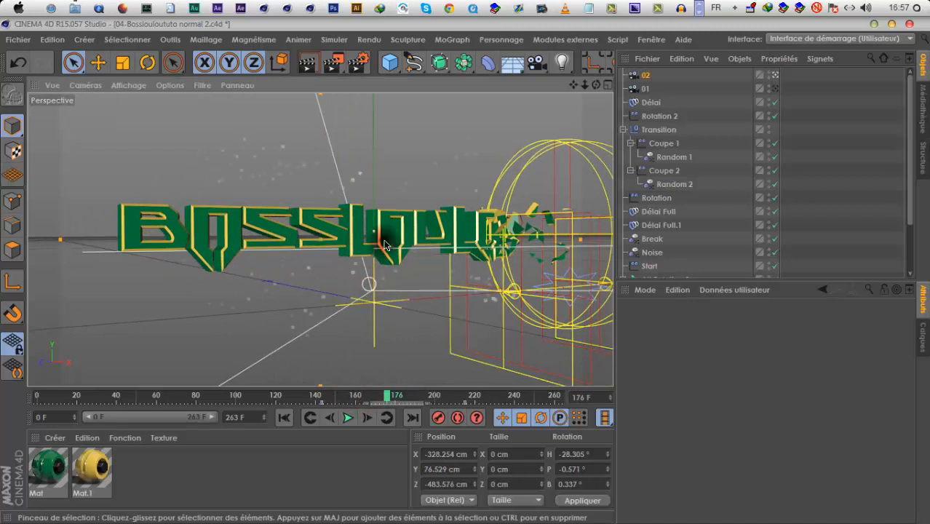
left_click_drag(384, 246, 373, 263, "alt")
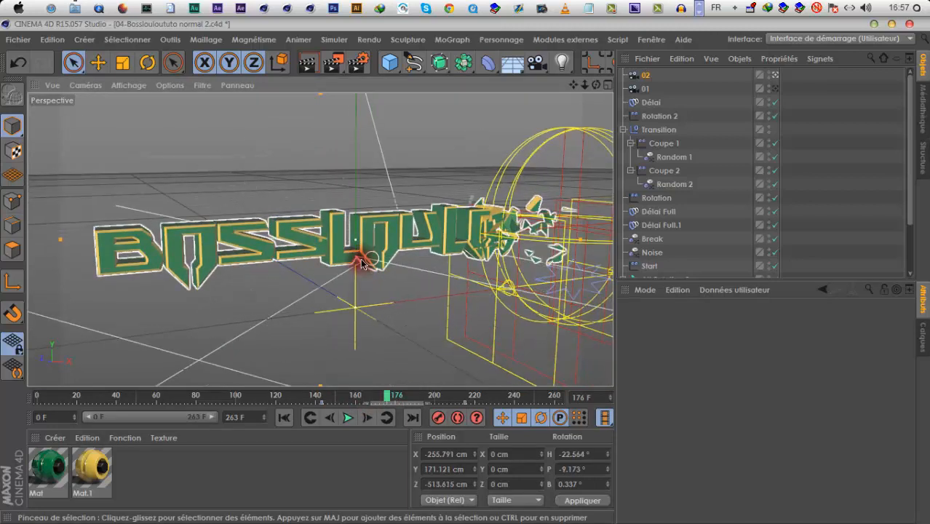
middle_click_drag(363, 263, 352, 265, "alt")
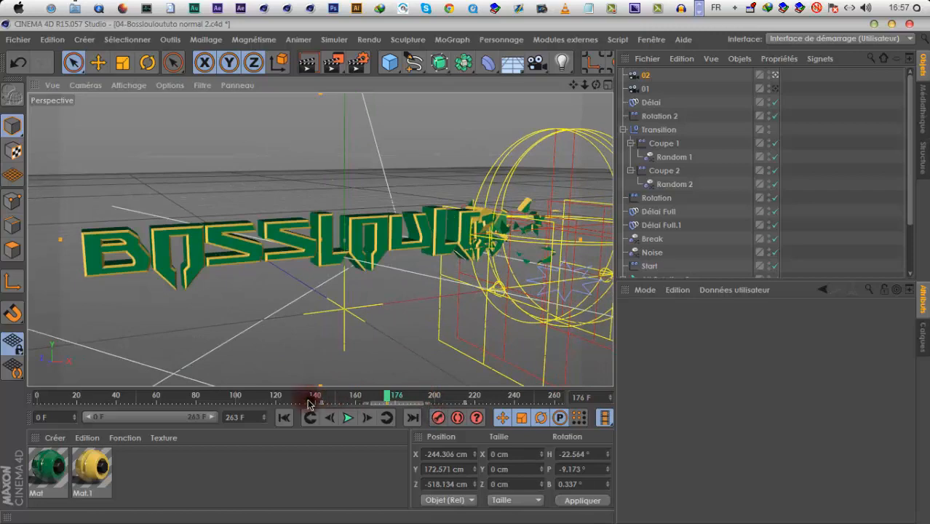
left_click(308, 403)
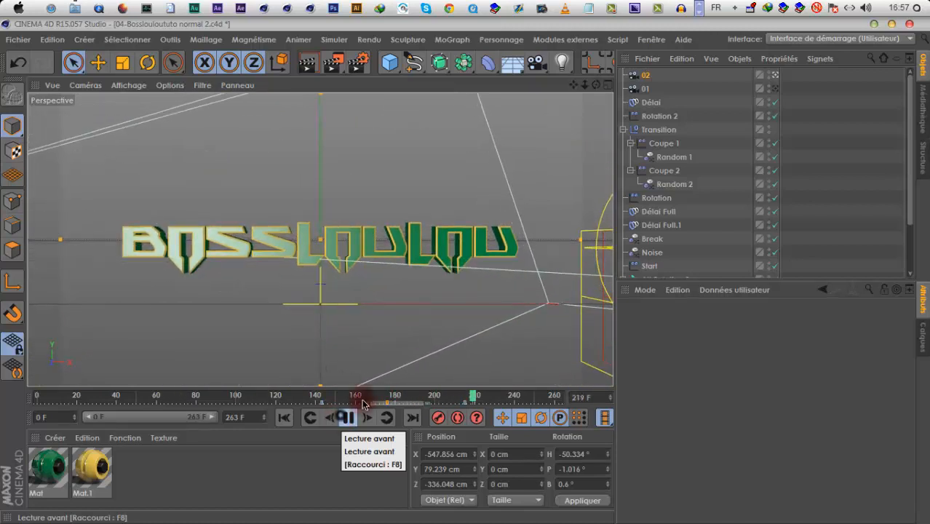
left_click(348, 416)
Move camera 01's last keyframe to frame 125 and replay the animation, switching the view from camera 01 to camera 02 during playback
left_click(646, 76)
left_click(647, 89)
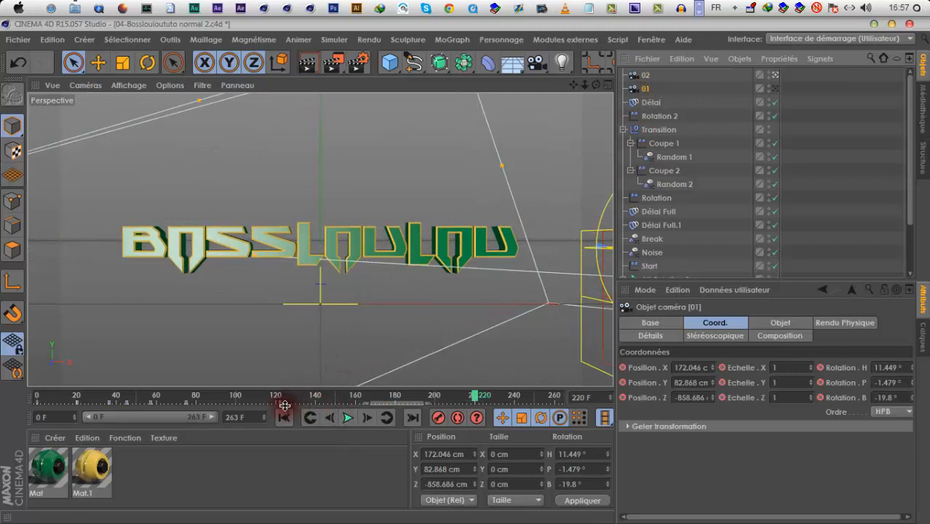
left_click_drag(305, 402, 185, 406)
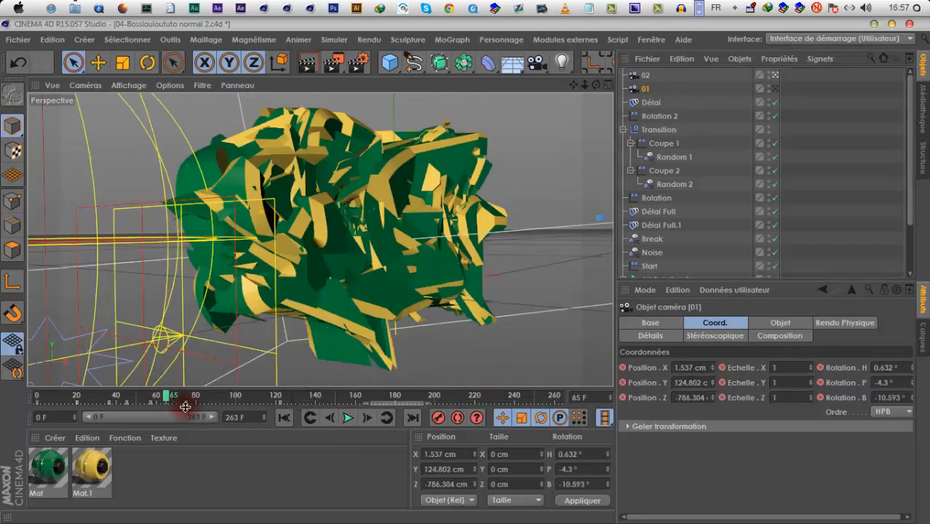
left_click(188, 403)
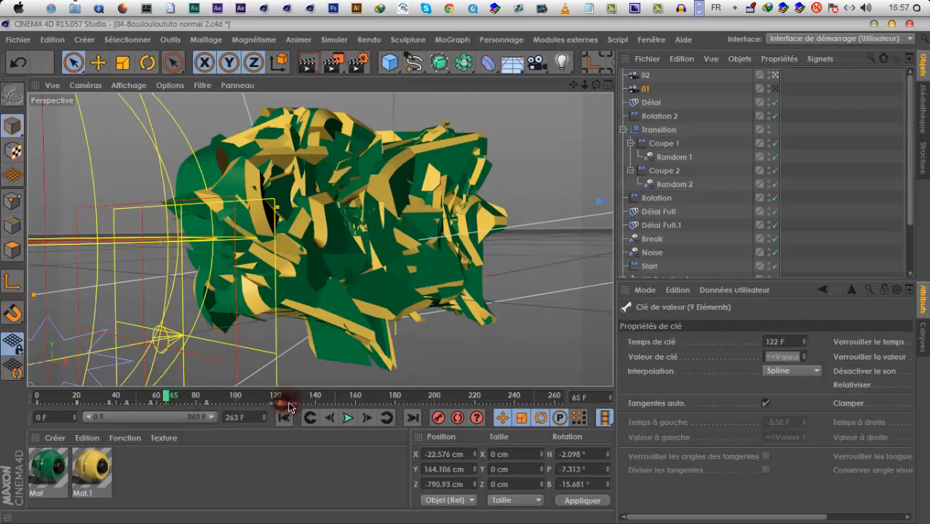
left_click(349, 419)
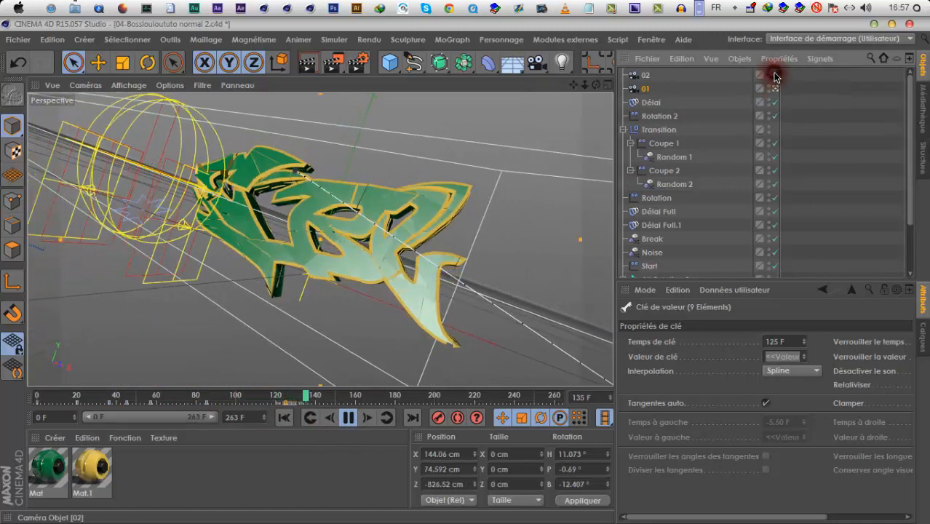
left_click(774, 76)
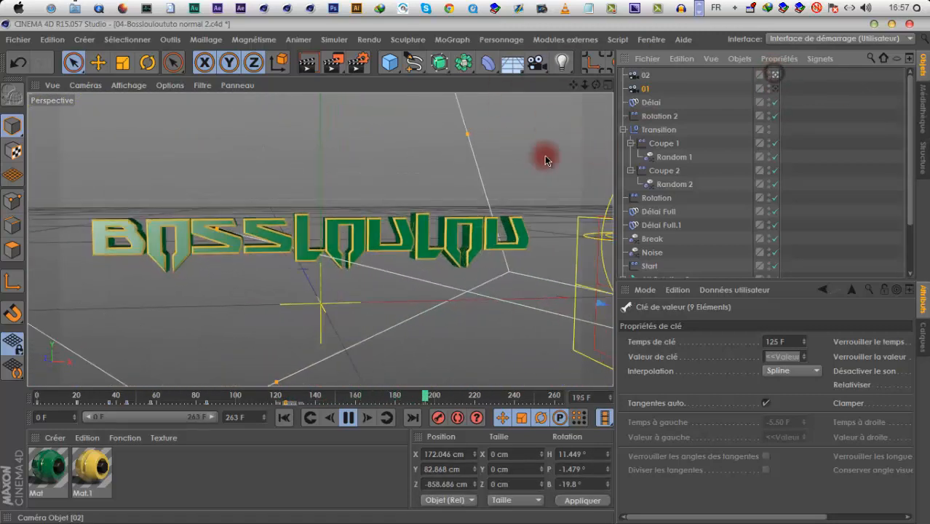
left_click(347, 420)
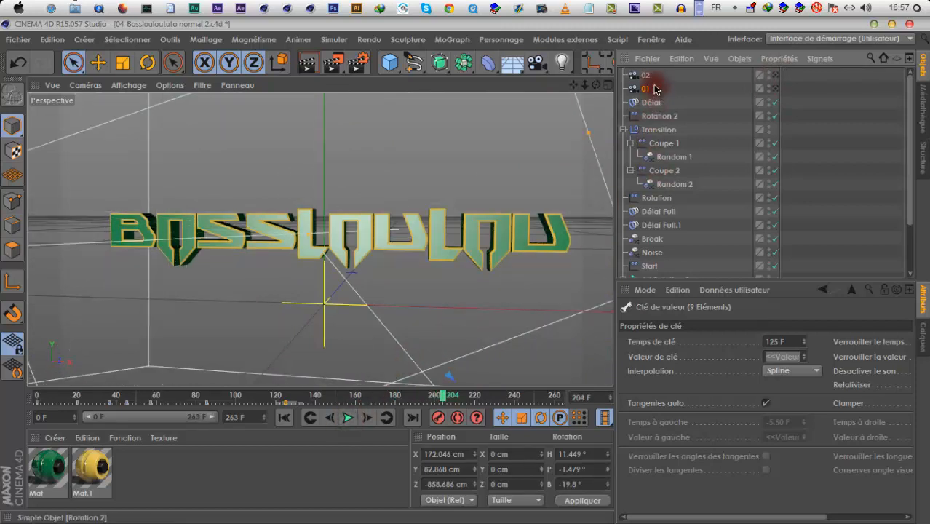
Reorder the cameras so that 01 sits above 02 in the object list
left_click_drag(653, 94, 653, 95)
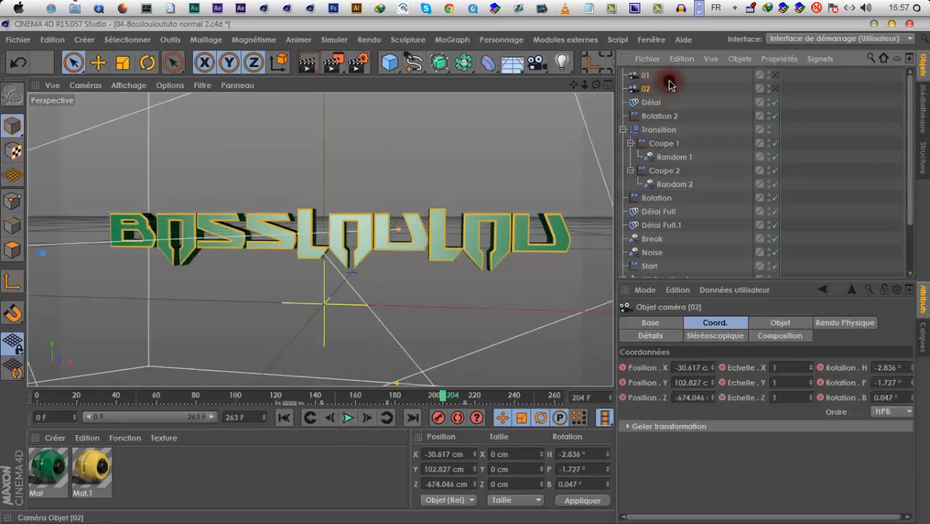
left_click(669, 82)
Switch to Cinema 4D R14, add a Mise en scène object to its empty project, and close that window
left_click(285, 14)
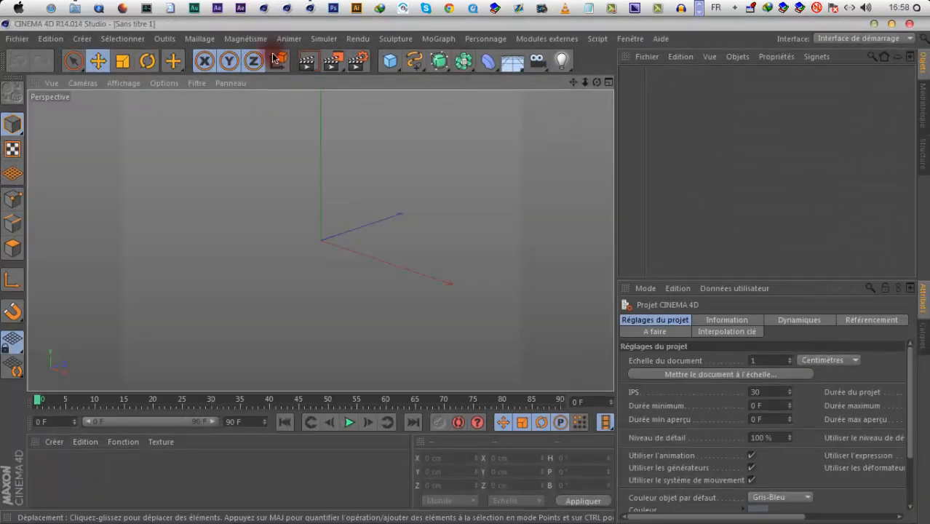
left_click_drag(45, 24, 71, 79)
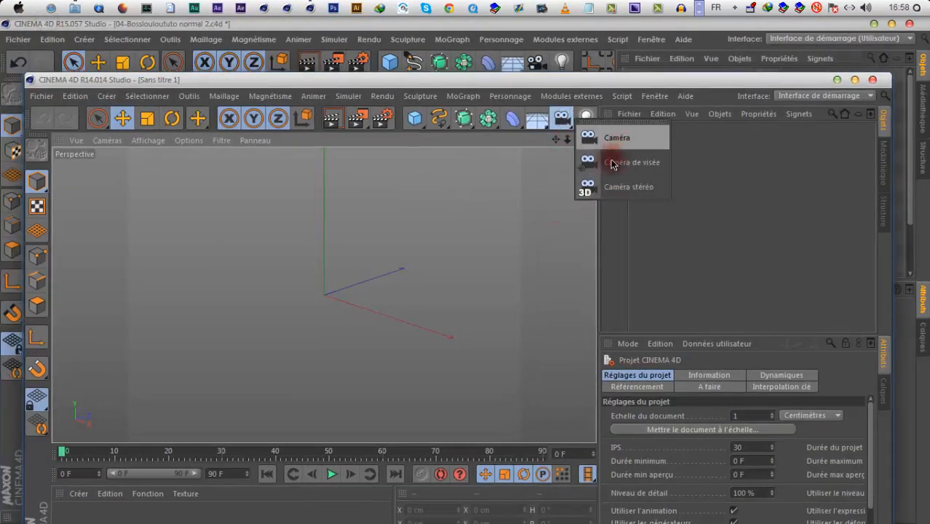
left_click_drag(532, 123, 574, 272)
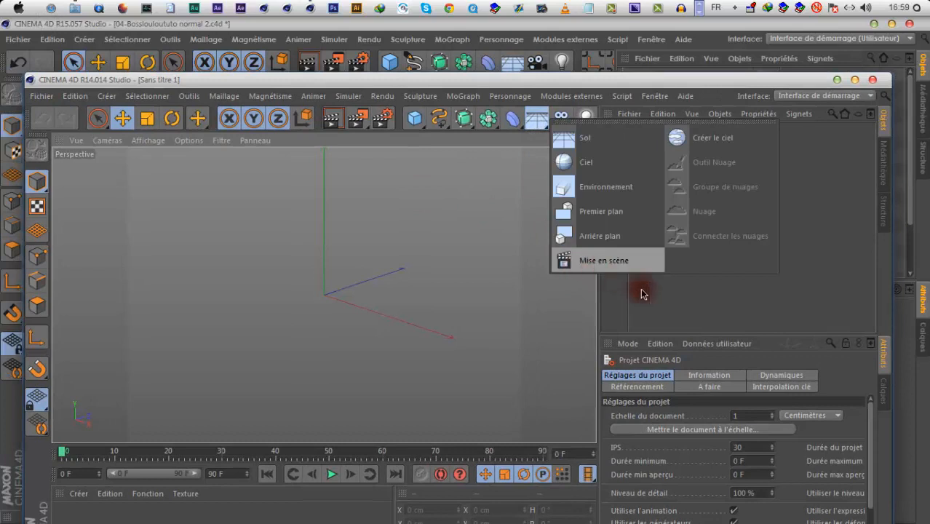
left_click_drag(642, 293, 648, 287)
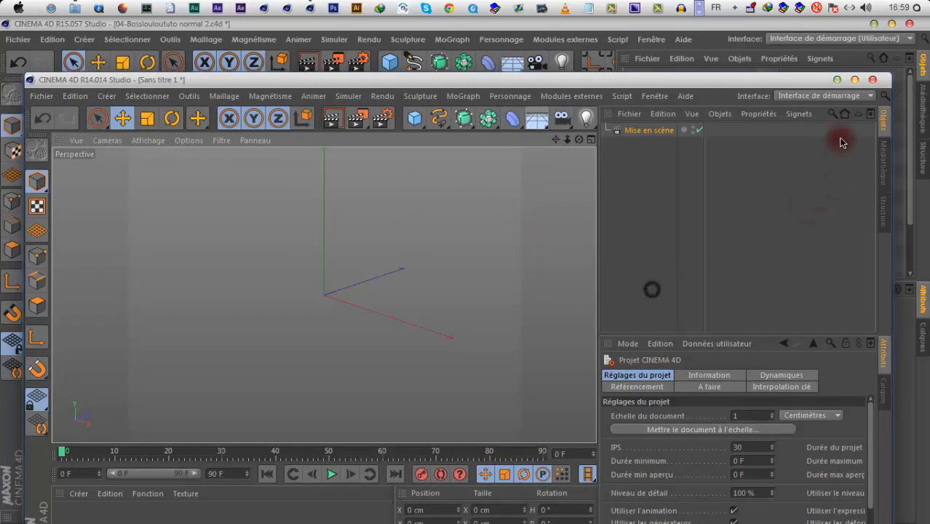
left_click(871, 80)
left_click(511, 321)
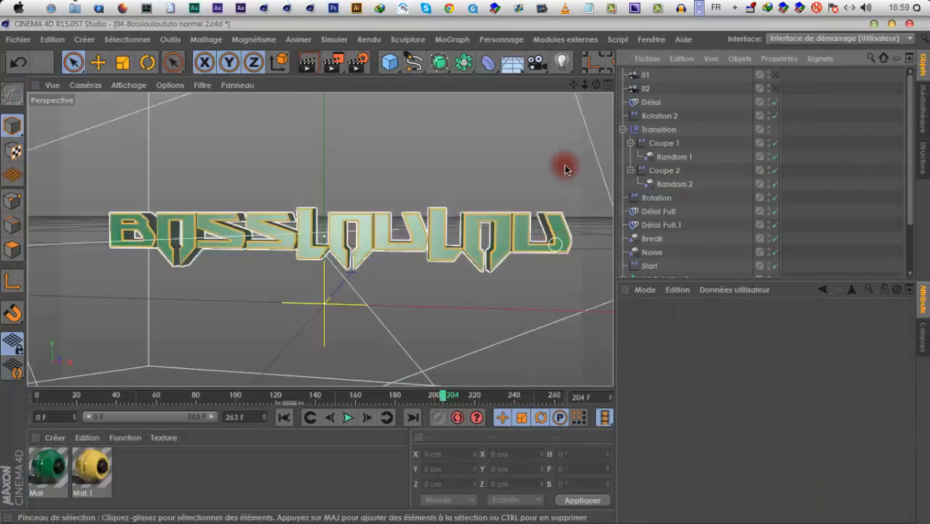
Create a Transition de caméra from cameras 01 and 02 and look through the resulting transition camera
left_click(539, 70)
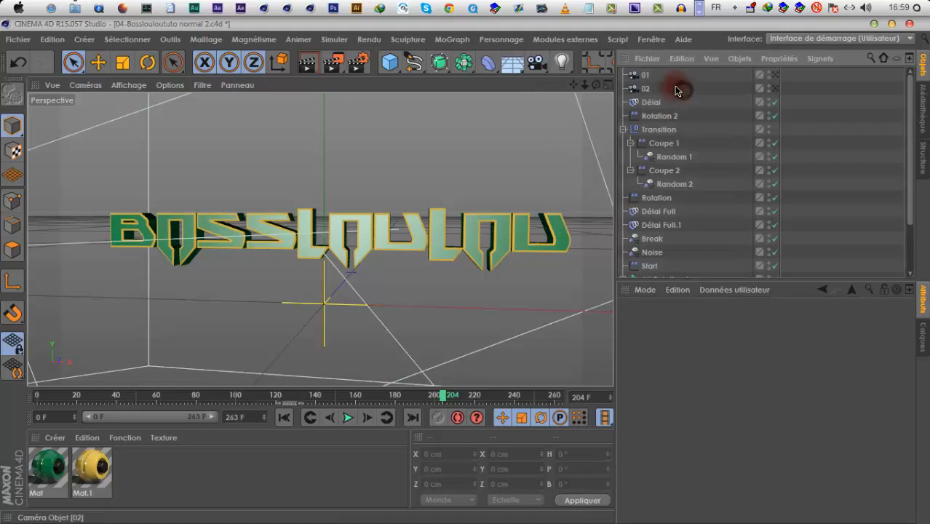
left_click_drag(624, 73, 673, 87)
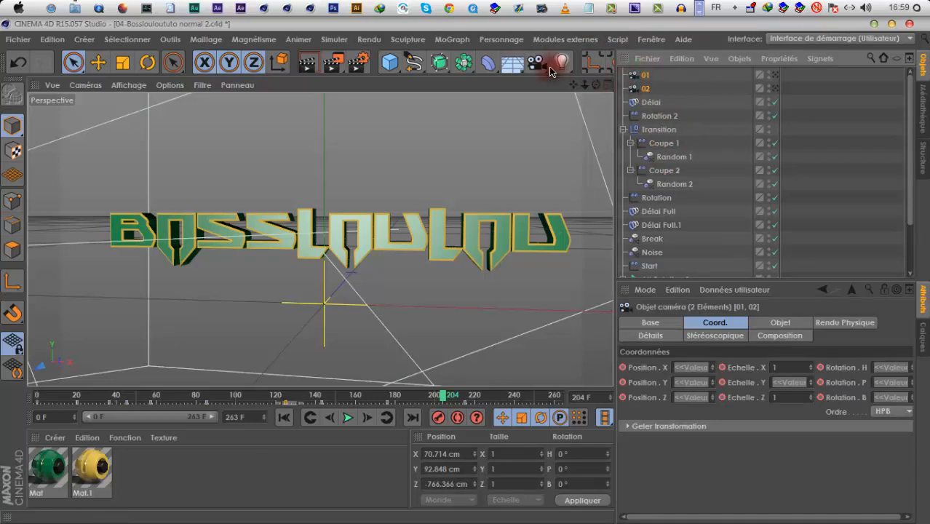
left_click(537, 63)
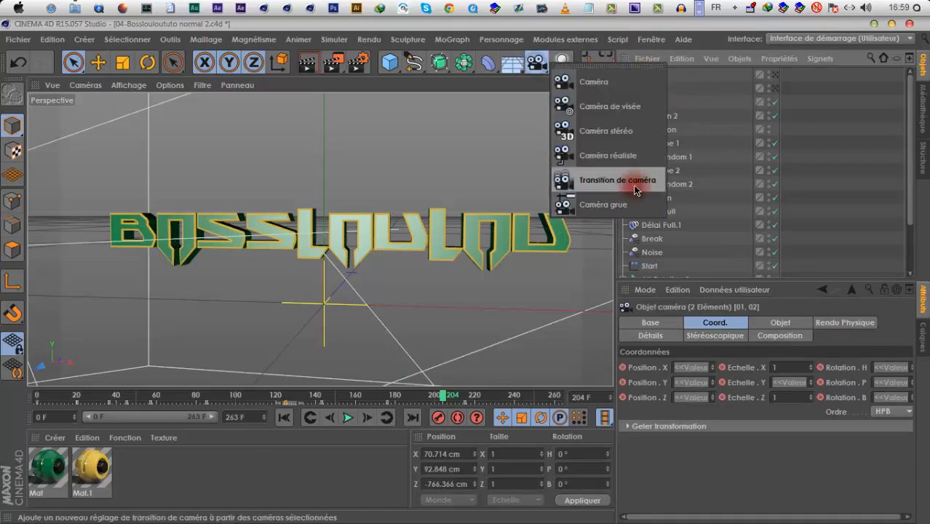
left_click(618, 181)
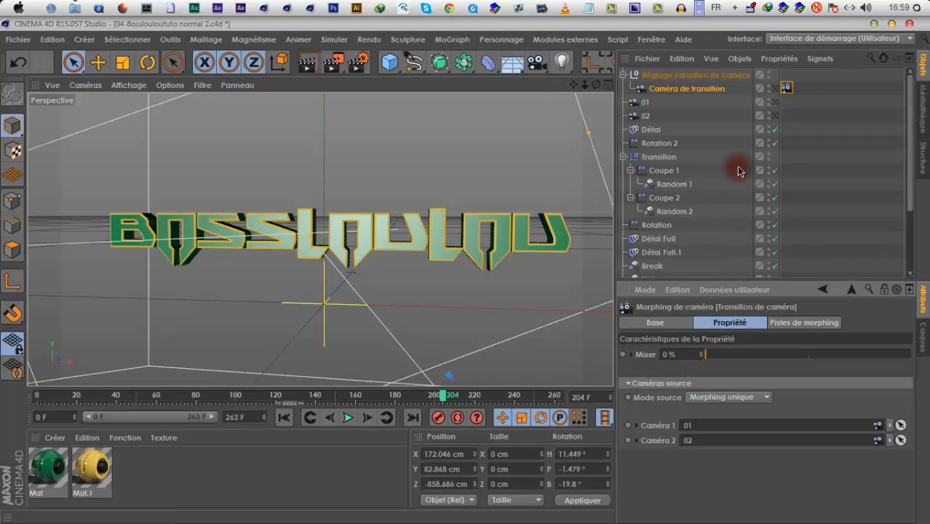
left_click(783, 88)
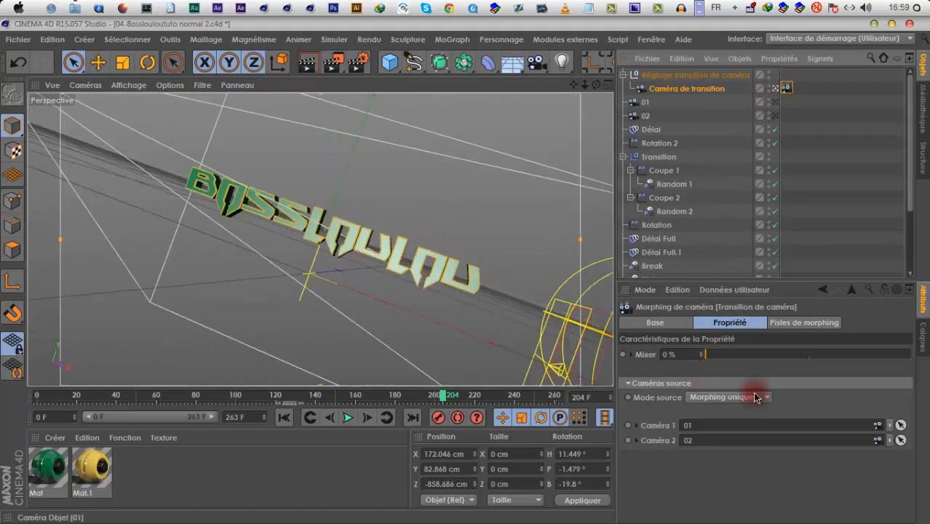
At frame 0, test the transition camera's Mixer up to 100 %, return it to 0 % and keyframe it
left_click(283, 424)
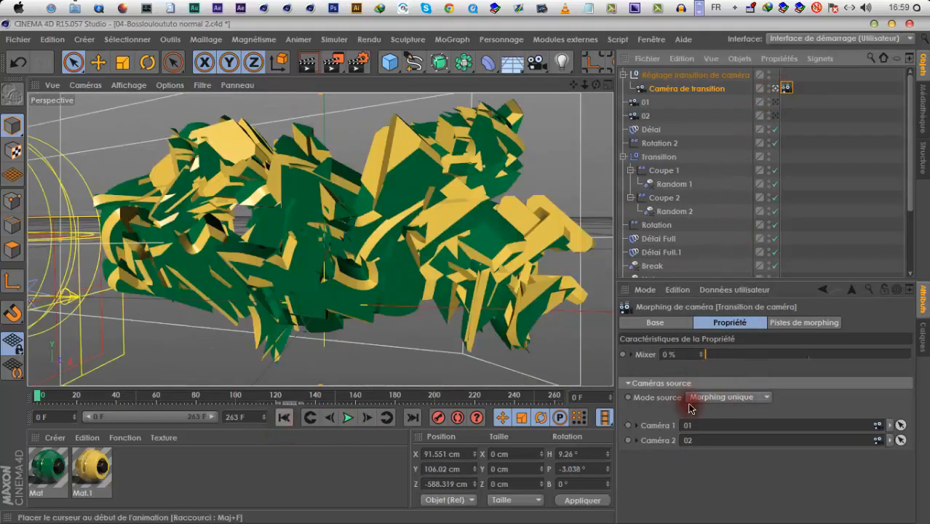
left_click_drag(709, 357, 920, 357)
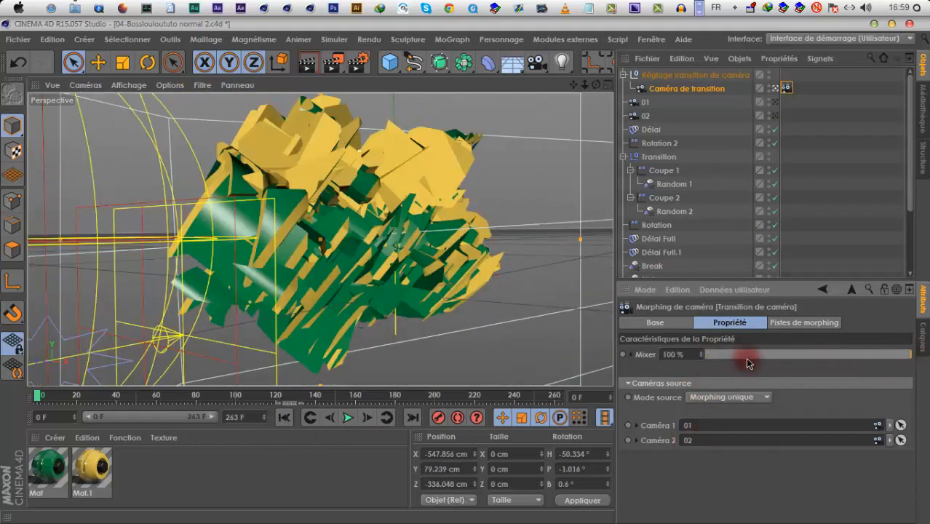
left_click_drag(749, 363, 668, 354)
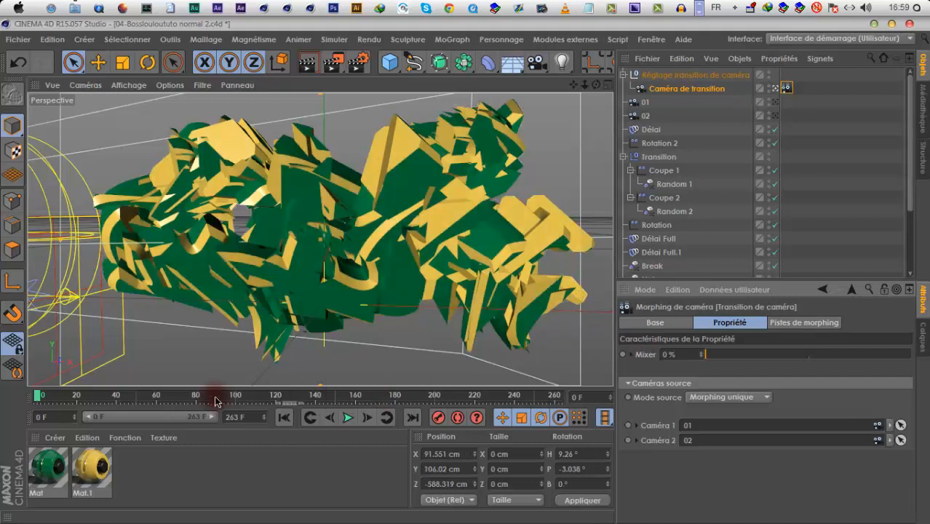
left_click(624, 355, "ctrl")
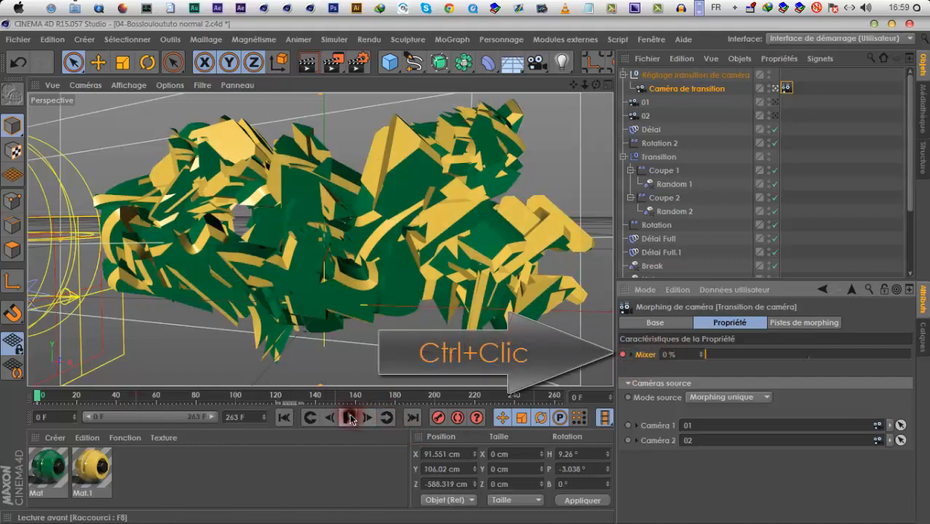
Play and scrub to frame 122, where the logo is assembled, and keyframe the Mixer at 0 %
left_click(350, 417)
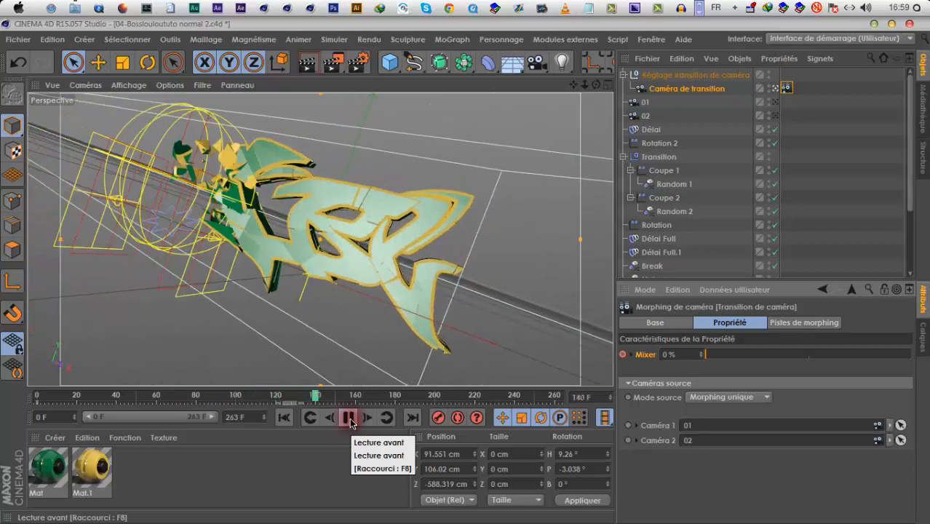
left_click(349, 419)
left_click_drag(297, 398, 235, 396)
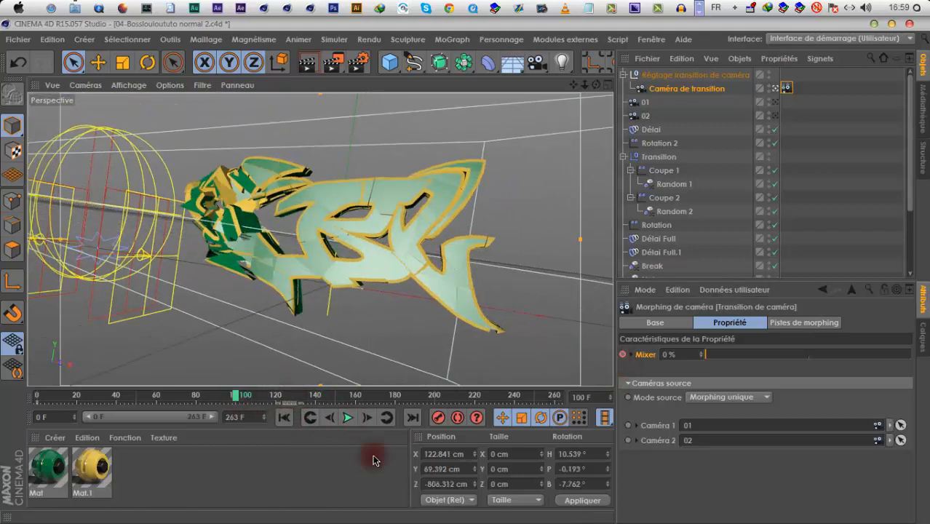
left_click(350, 420)
left_click(622, 354, "ctrl")
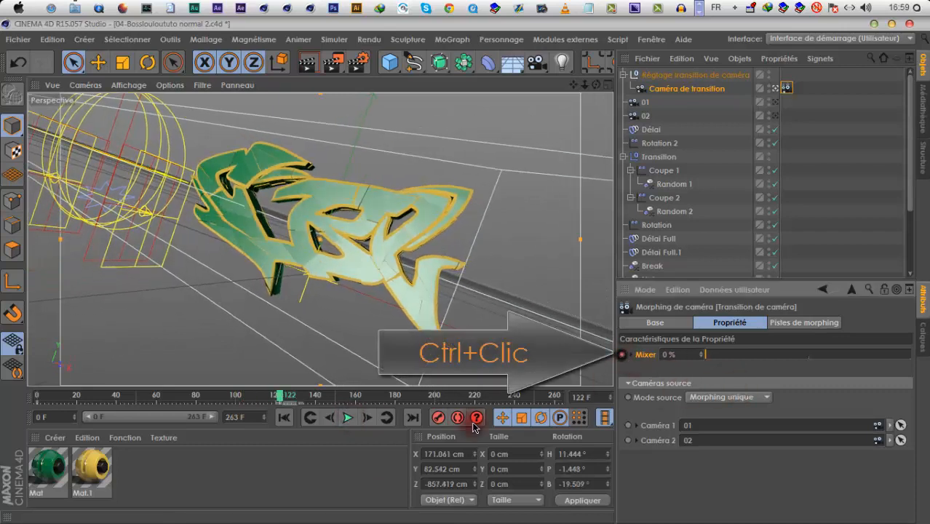
At frame 142, set the Mixer to 100 %, keyframe it and replay the animation through the transition camera
left_click(352, 417)
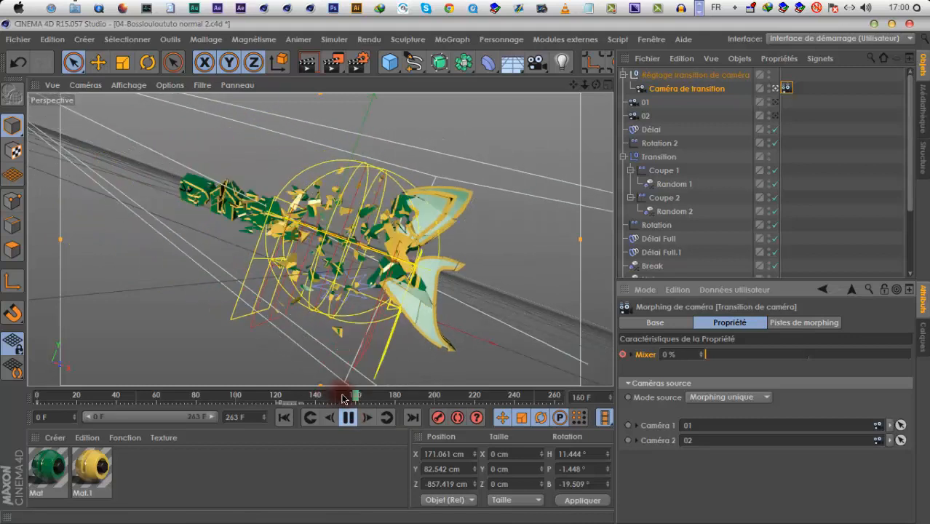
left_click_drag(342, 397, 321, 396)
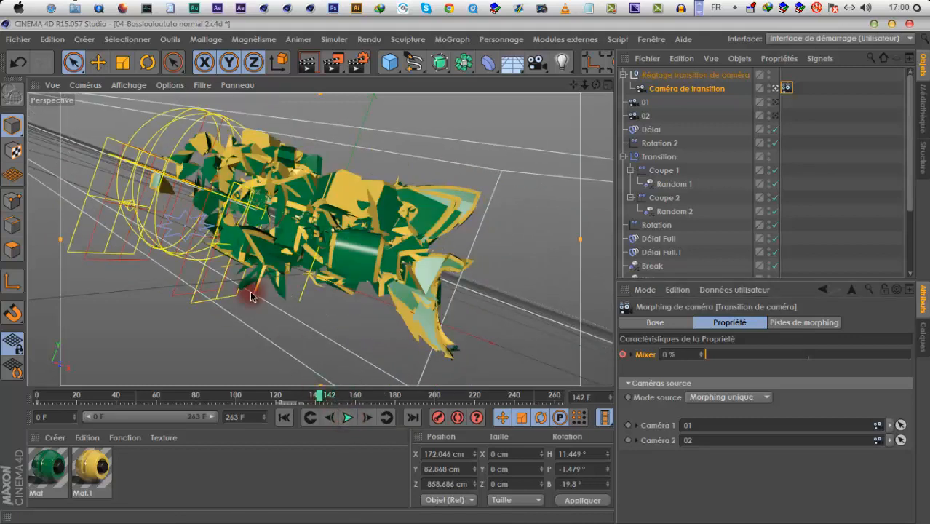
left_click_drag(706, 354, 673, 368)
left_click_drag(744, 370, 921, 377)
left_click(623, 354, "ctrl")
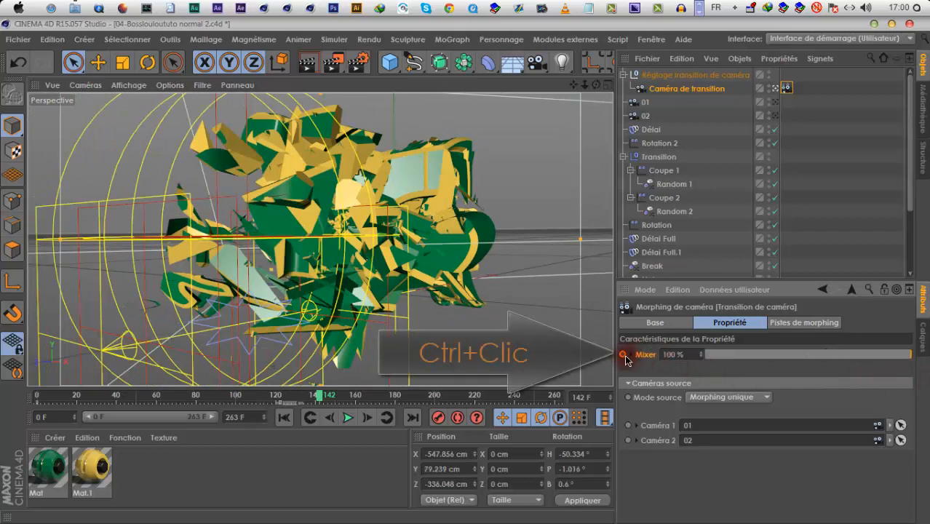
left_click(313, 417)
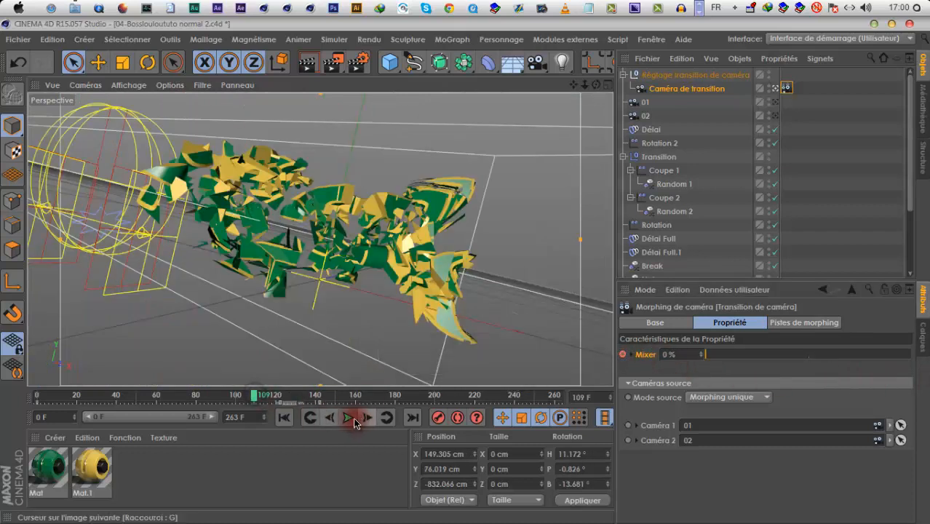
left_click(350, 417)
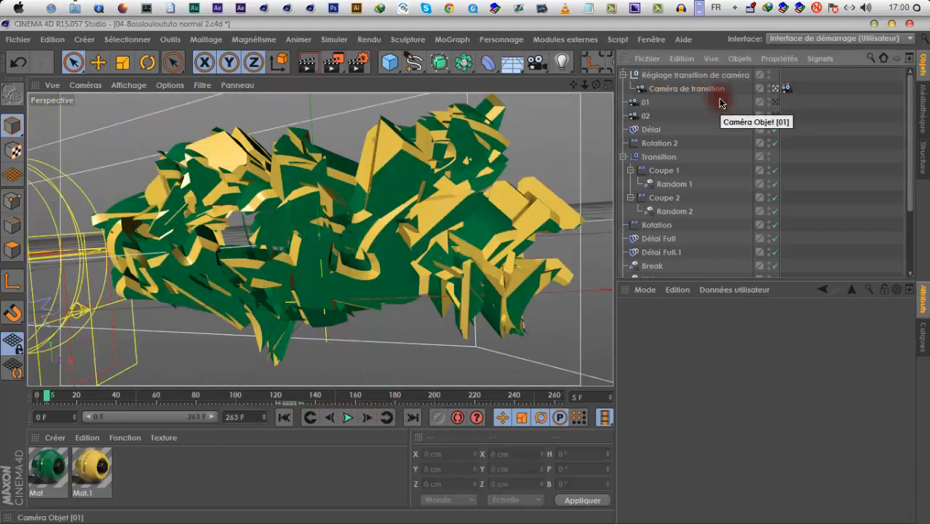
Leave the transition camera's view and show the whole camera setup around the logo from outside
left_click(774, 88)
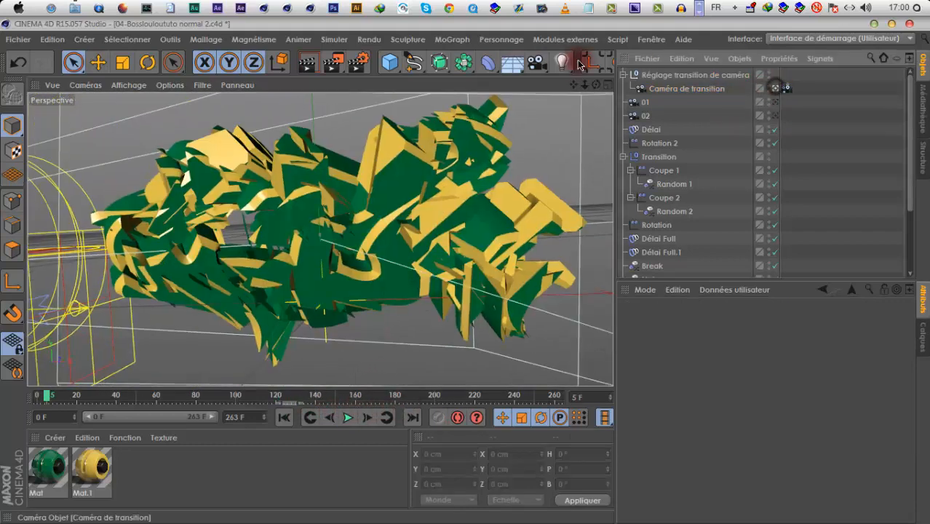
left_click_drag(584, 86, 509, 91)
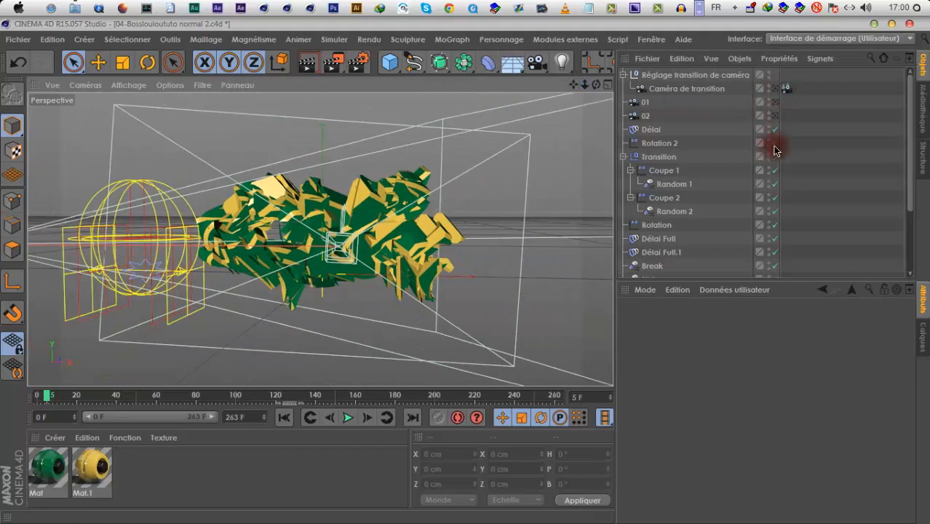
left_click_drag(464, 276, 436, 276)
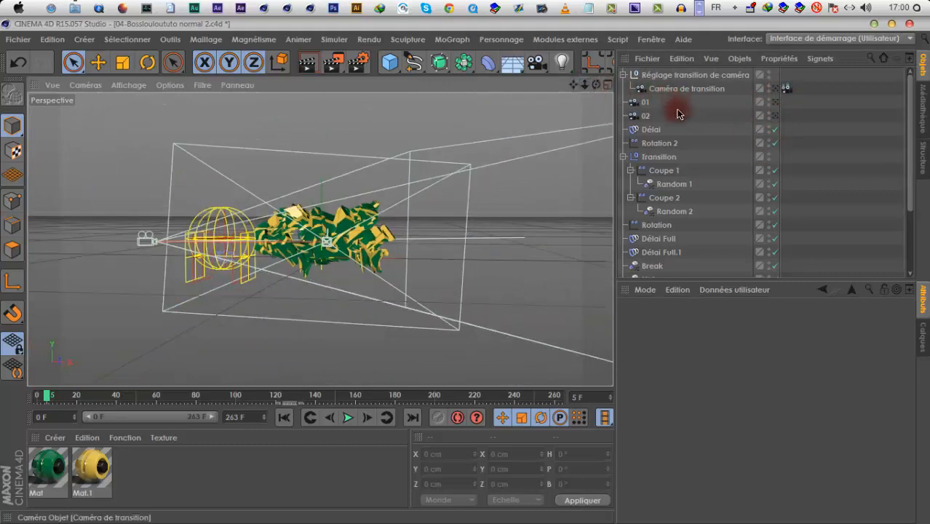
mouse_move(595, 91)
left_mouse_down()
mouse_move(470, 270)
mouse_move(582, 89)
left_mouse_up()
left_click_drag(464, 274, 455, 274)
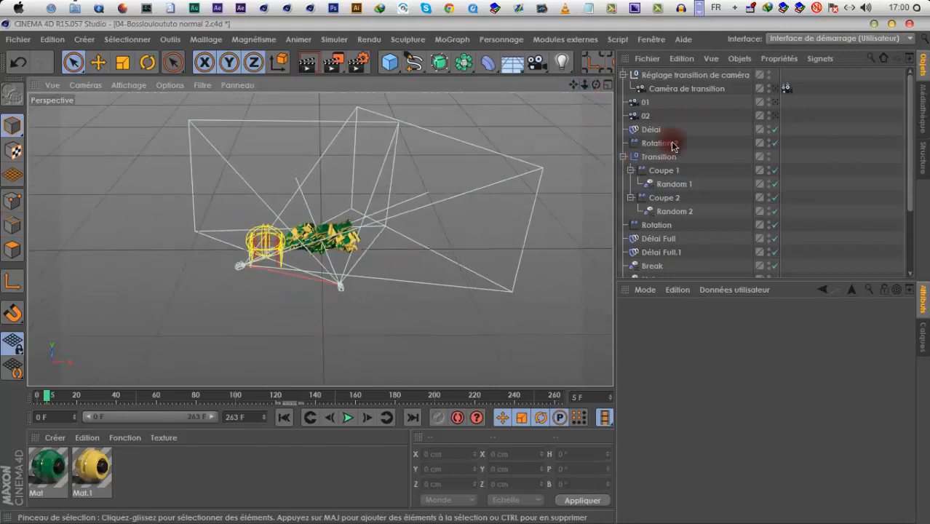
Enable the display colour of camera 02 and set it to red
left_click(643, 116)
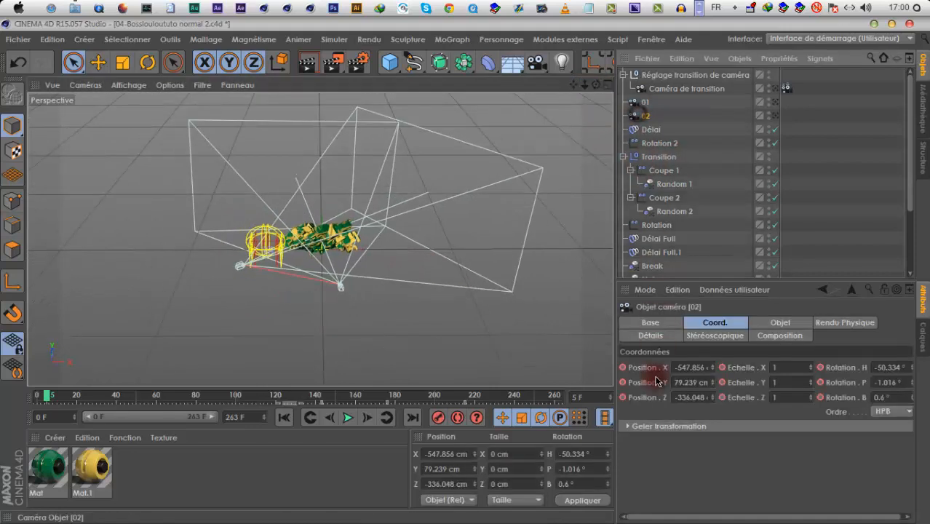
left_click(652, 321)
left_click(715, 430)
left_click(716, 434)
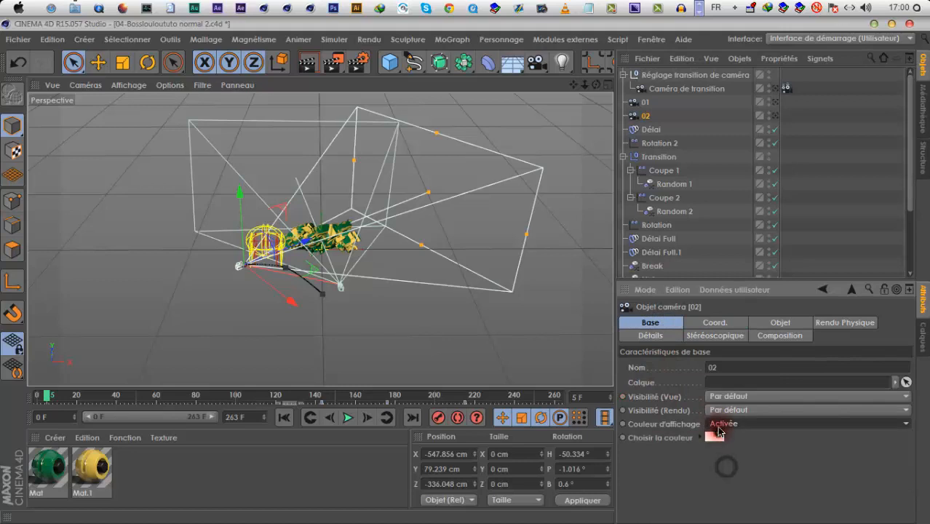
left_click(717, 437)
left_click(695, 496)
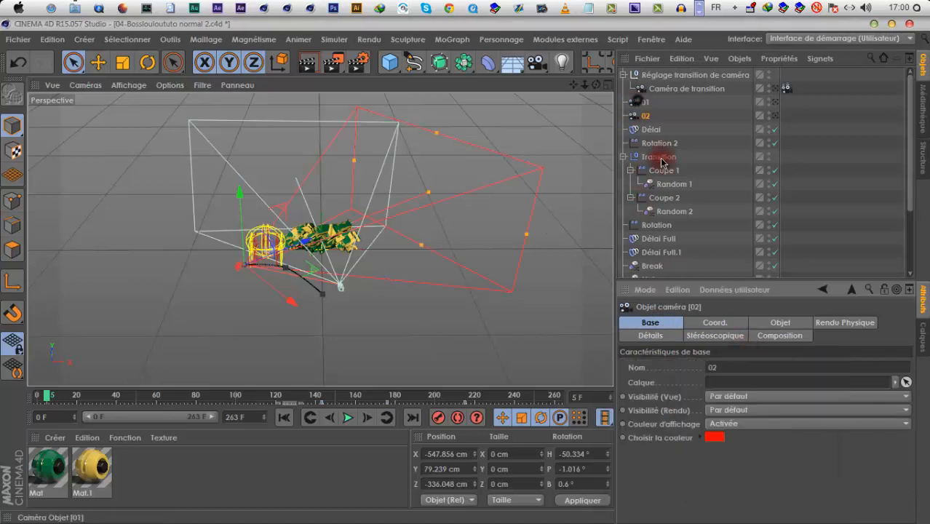
Enable the display colour of camera 01 and set it to light blue
left_click(644, 102)
left_click(716, 423)
left_click(717, 441)
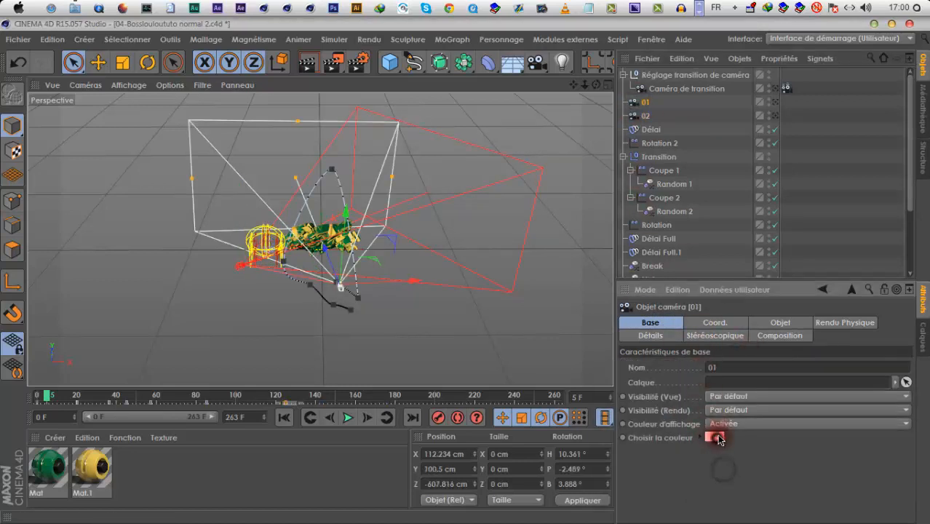
left_click(717, 438)
left_click(753, 388)
left_click(690, 501)
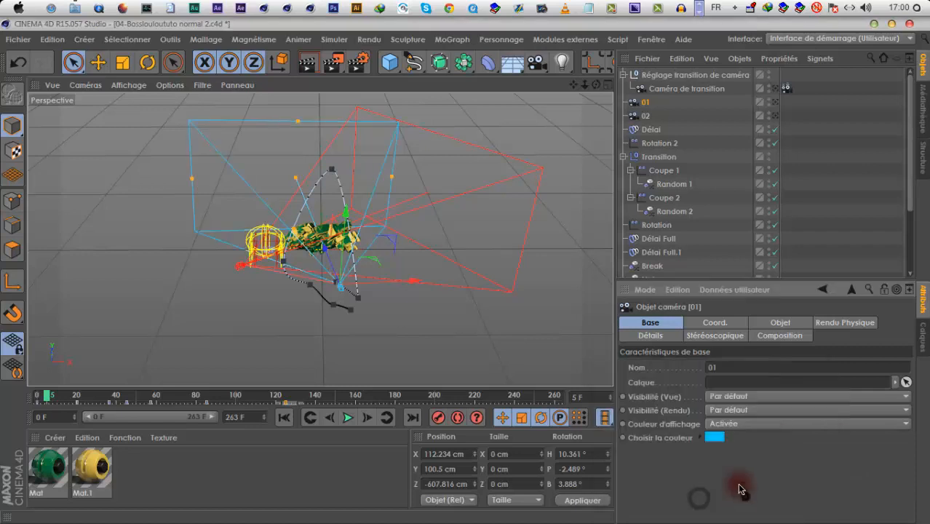
Compare the paths of cameras 01, 02 and the transition camera, scrubbing through frame 61 to frame 76
left_click_drag(479, 287, 467, 267)
left_click(669, 90)
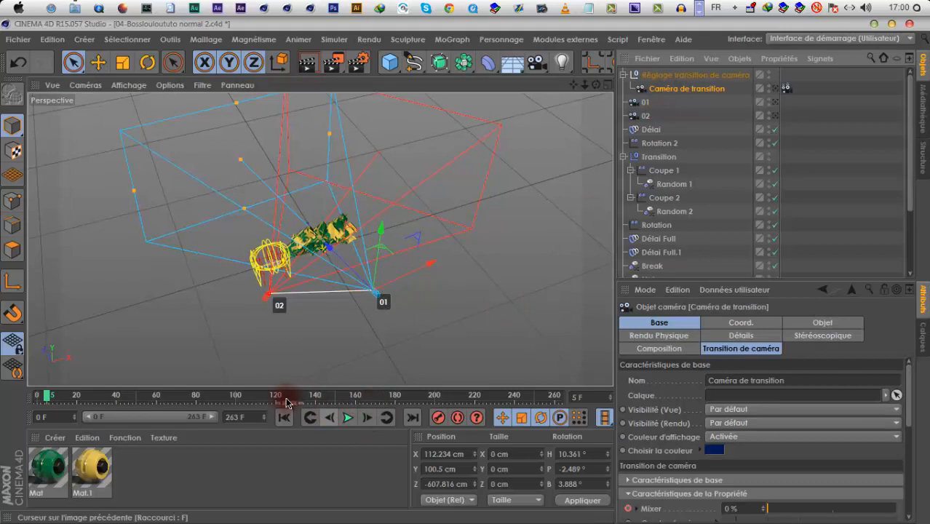
left_click_drag(292, 399, 158, 397)
left_click(326, 338)
left_click(590, 217)
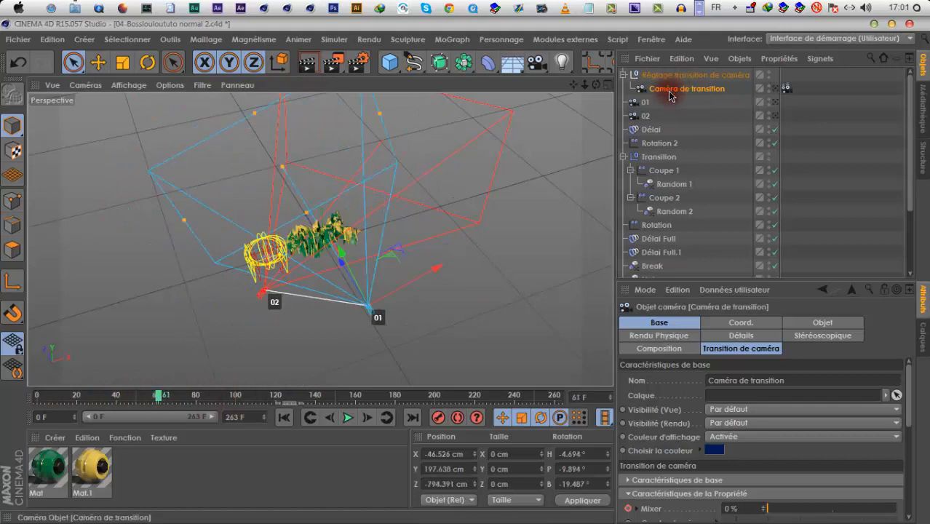
left_click(649, 117)
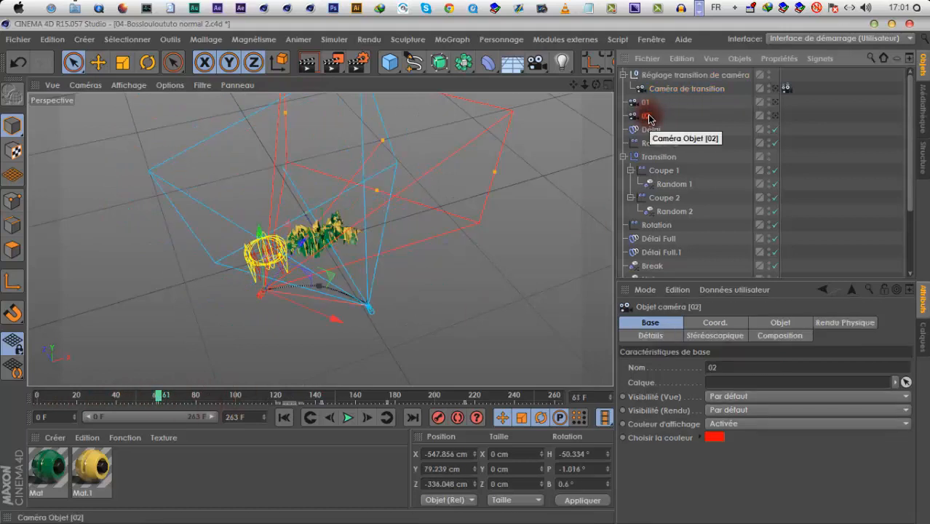
left_click(646, 106)
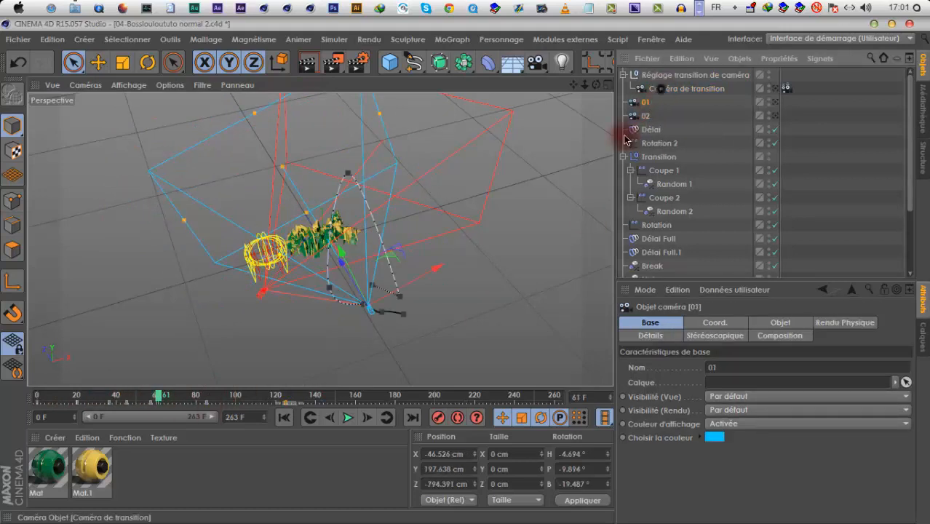
left_click(660, 89)
left_click_drag(160, 398, 188, 398)
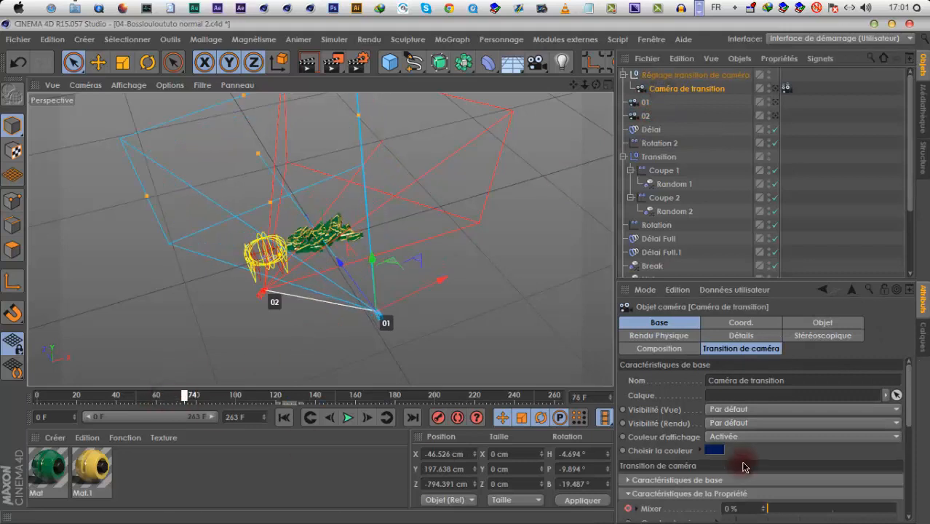
Check the transition camera's display colour and scrub to frame 263 to examine its move from camera 01 to 02
left_click(713, 449)
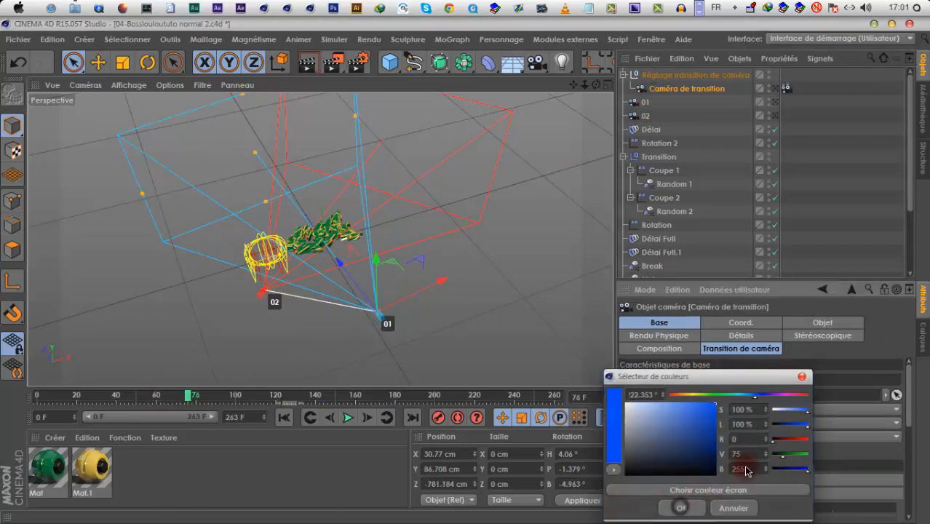
left_click(681, 507)
left_click_drag(191, 397, 468, 403)
left_click(313, 395)
left_click_drag(328, 402, 351, 402)
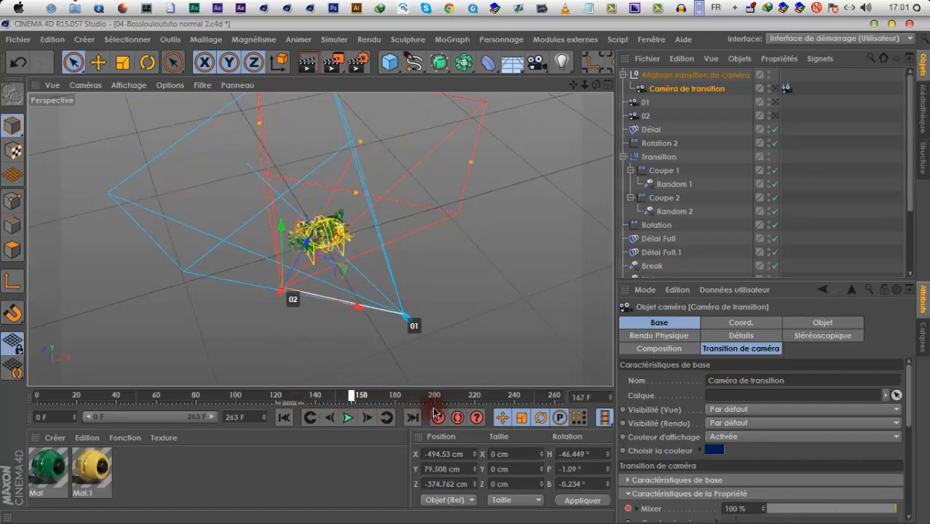
left_click_drag(612, 397, 615, 395)
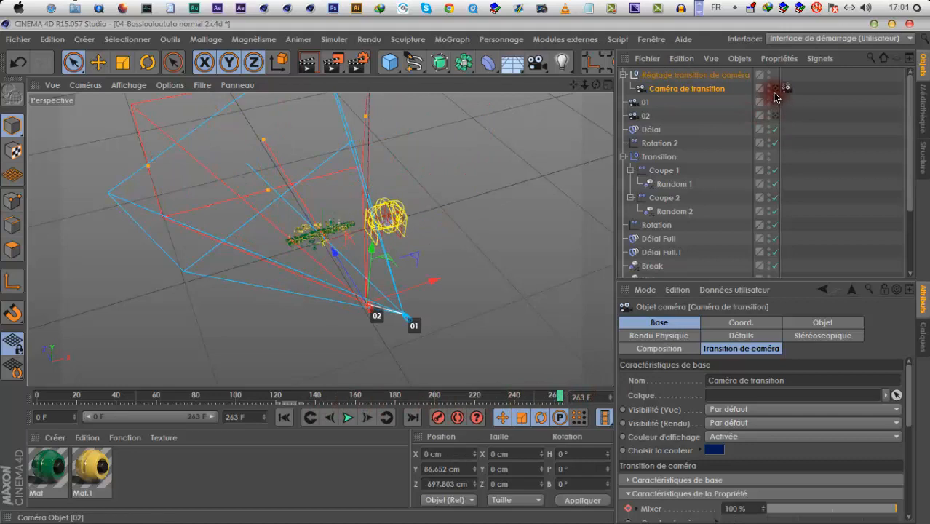
Play the animation from the start through the transition camera, with cameras 01 and 02 hidden in the viewport
left_click(775, 89)
left_click(284, 417)
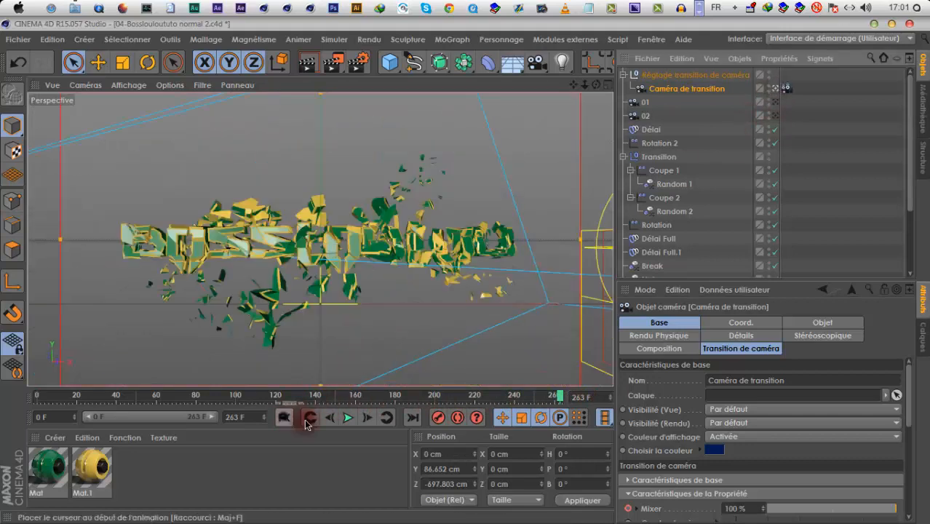
left_click(347, 419)
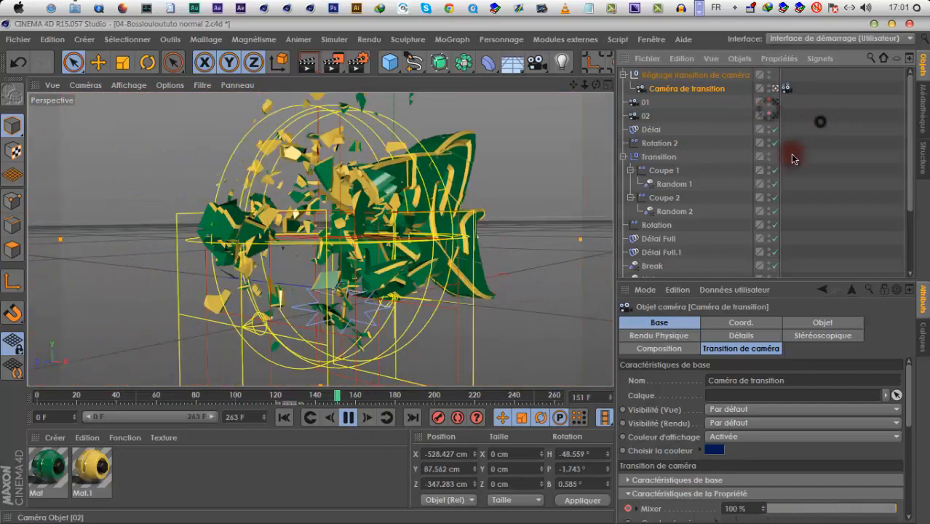
left_click(674, 170)
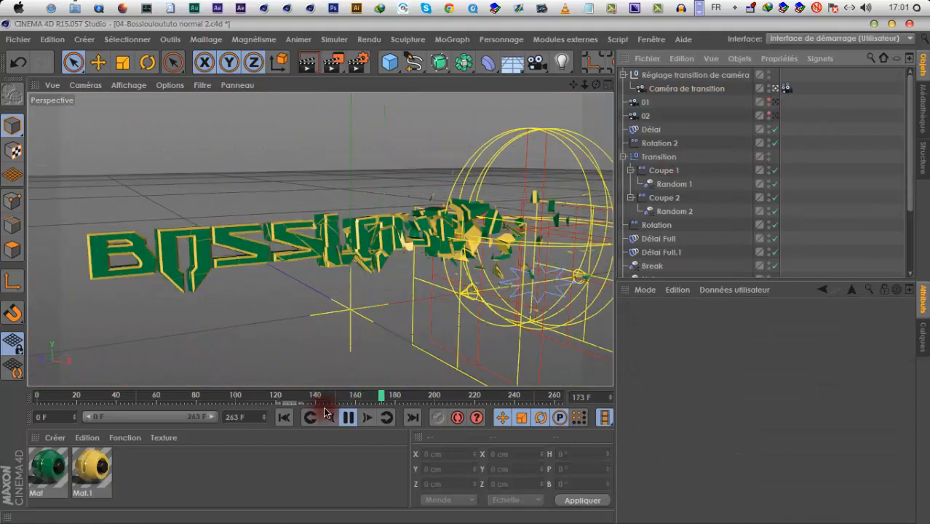
key("F8")
Group all the effectors from Délai to Start, including the Transition null, under a null named Effecteur
left_click(623, 157)
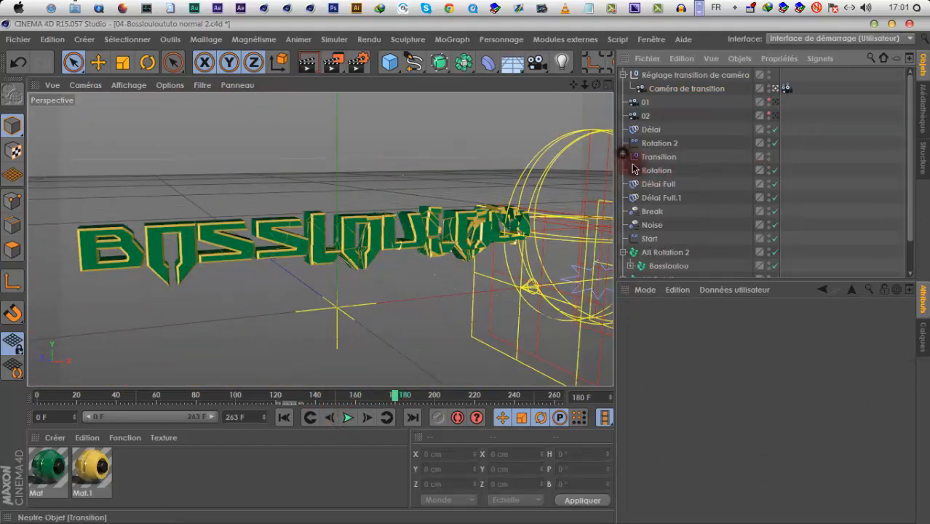
left_click_drag(667, 199, 656, 206)
right_click(657, 204)
left_click(700, 406)
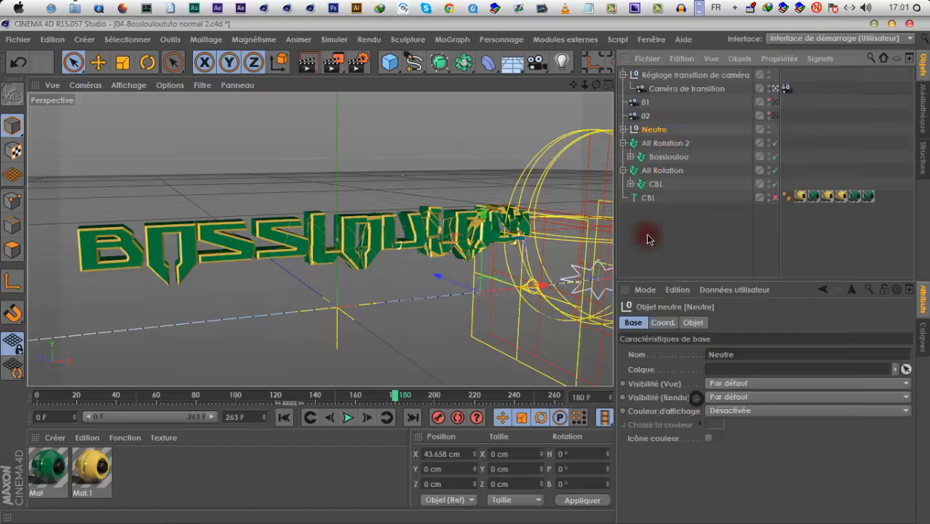
double_click(697, 137)
type("Effecteur")
key("Return")
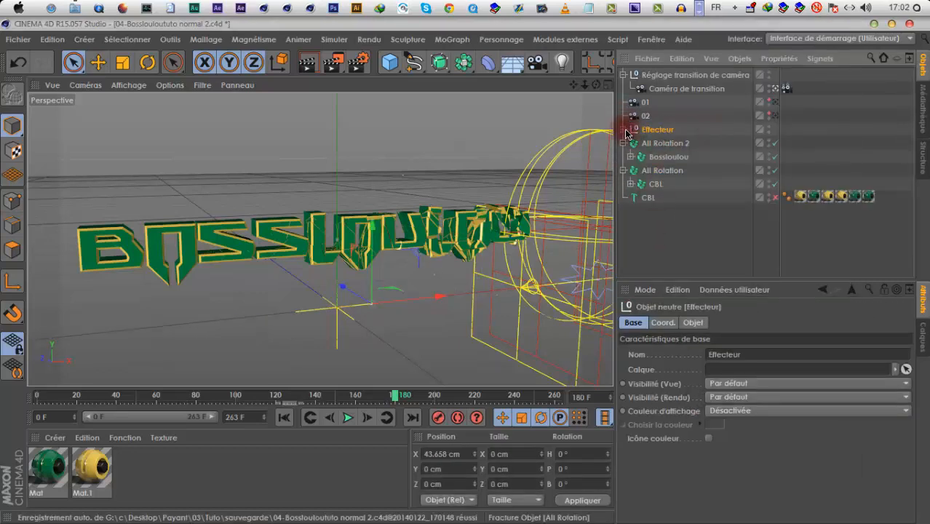
Set the Effecteur null's display colour to Automatique with a blue sampled from the Transition icon, and enable Icône couleur
left_click(625, 130)
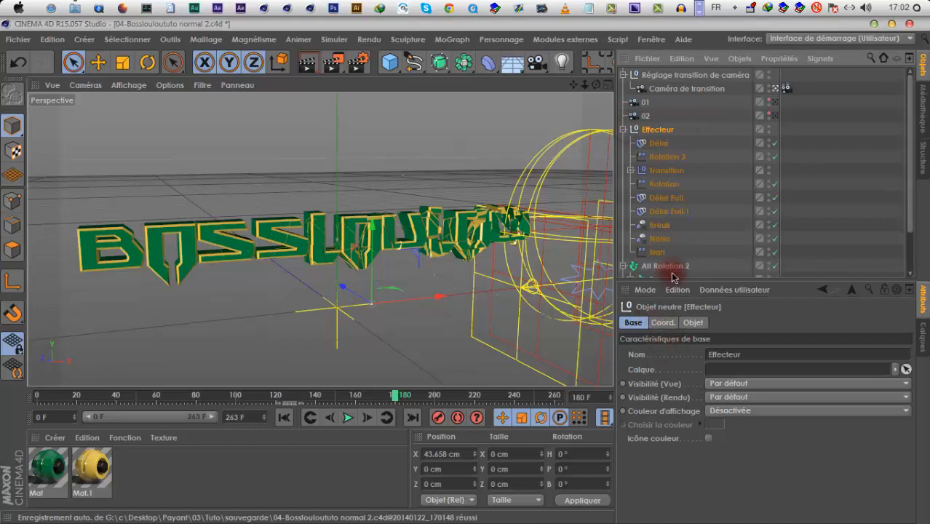
left_click(660, 322)
left_click(633, 322)
left_click(728, 410)
left_click(720, 423)
left_click(722, 424)
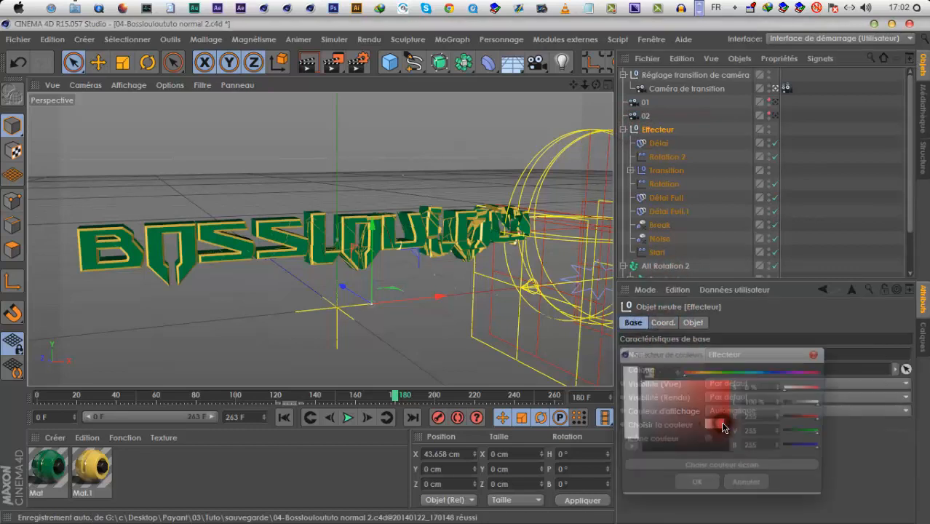
left_click(766, 372)
left_click(699, 467)
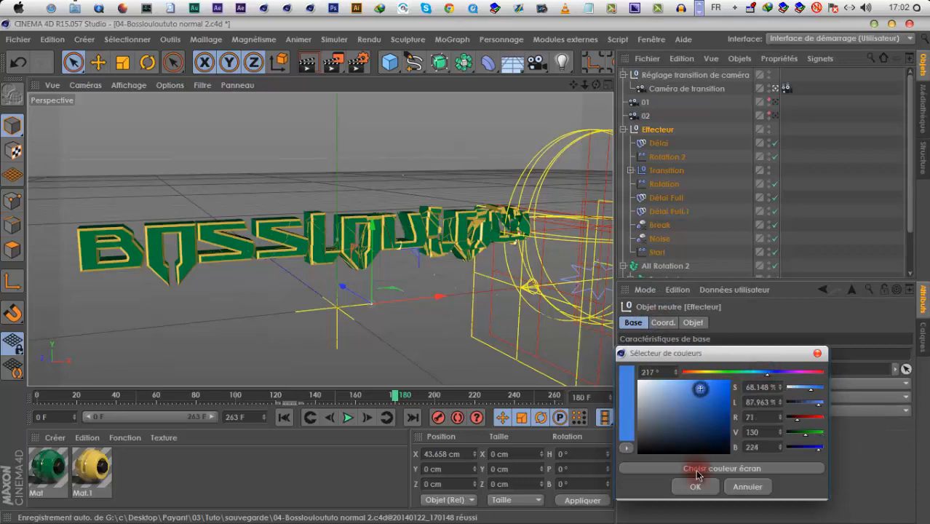
left_click(643, 168)
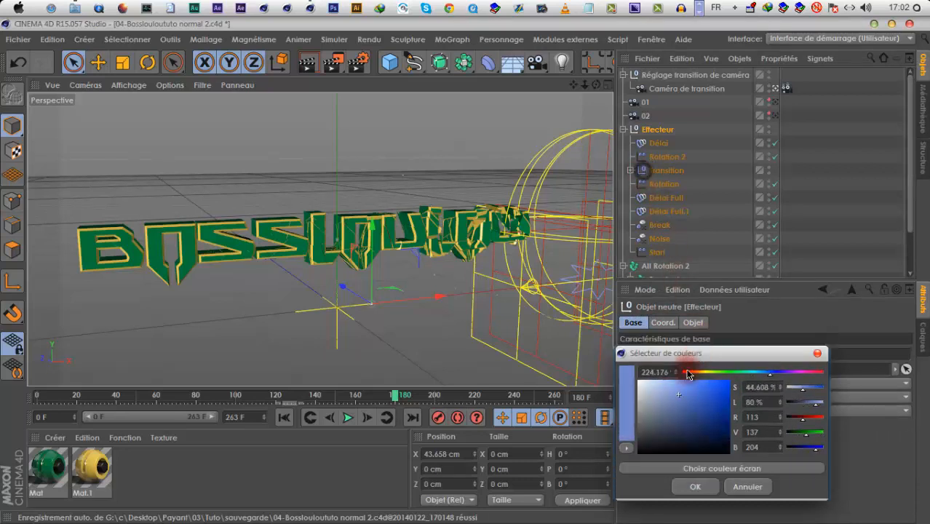
left_click(695, 487)
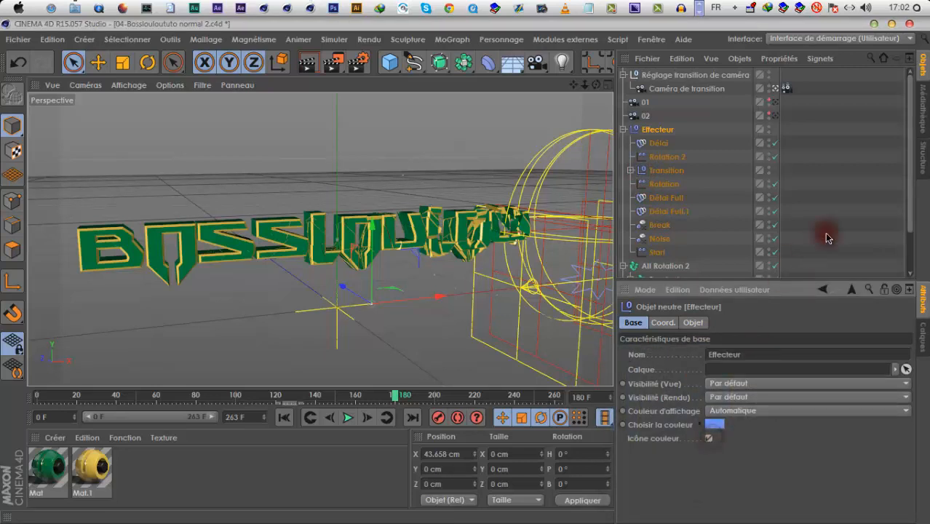
Rename the Effecteur null as Effecteurs and collapse it along with the All Rotation 2 and All Rotation hierarchies
left_click(827, 238)
left_click(624, 130)
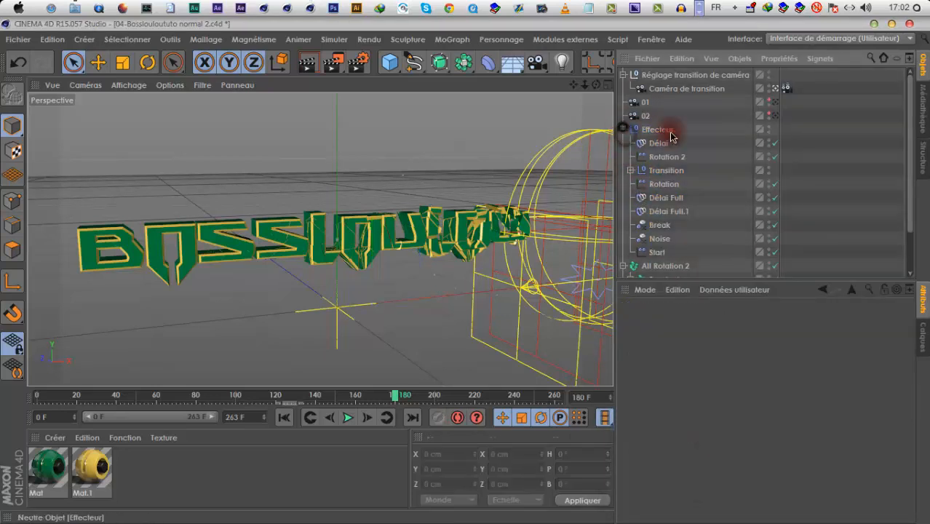
left_click(711, 129)
left_click(685, 229)
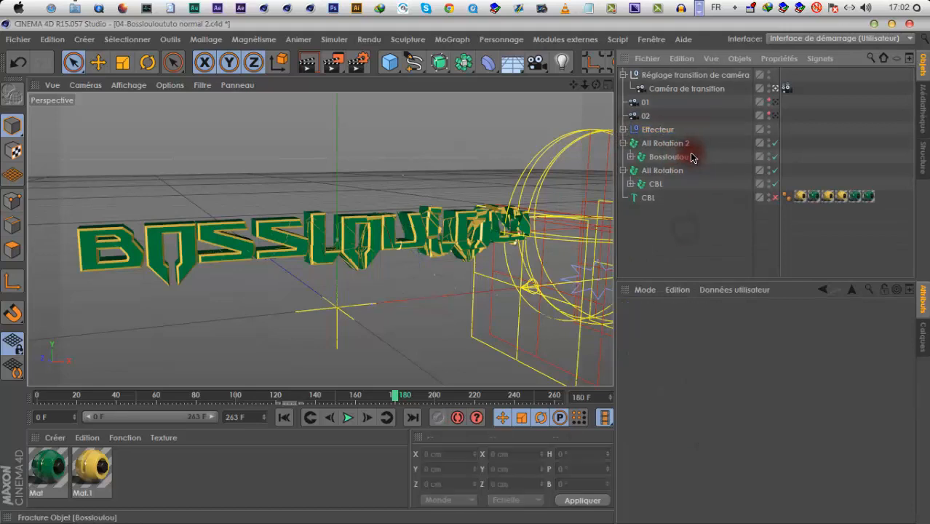
double_click(671, 129)
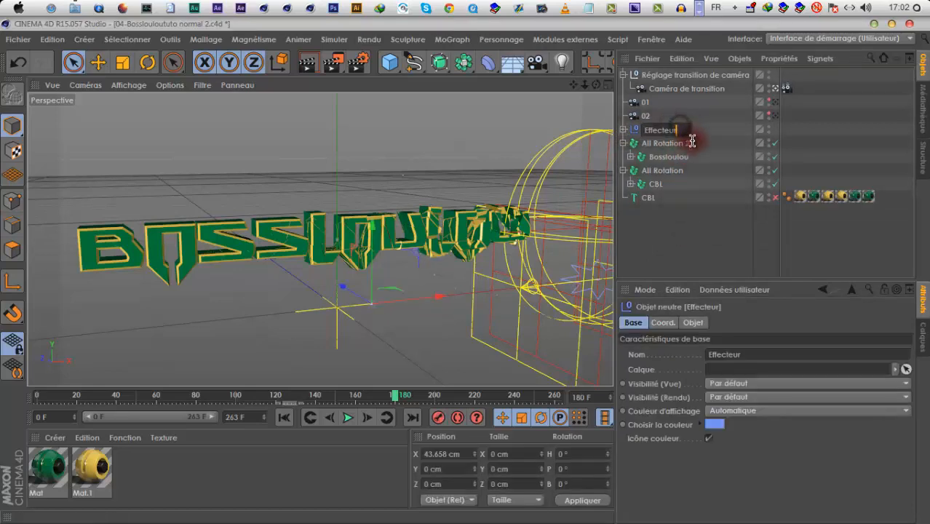
left_click(732, 133)
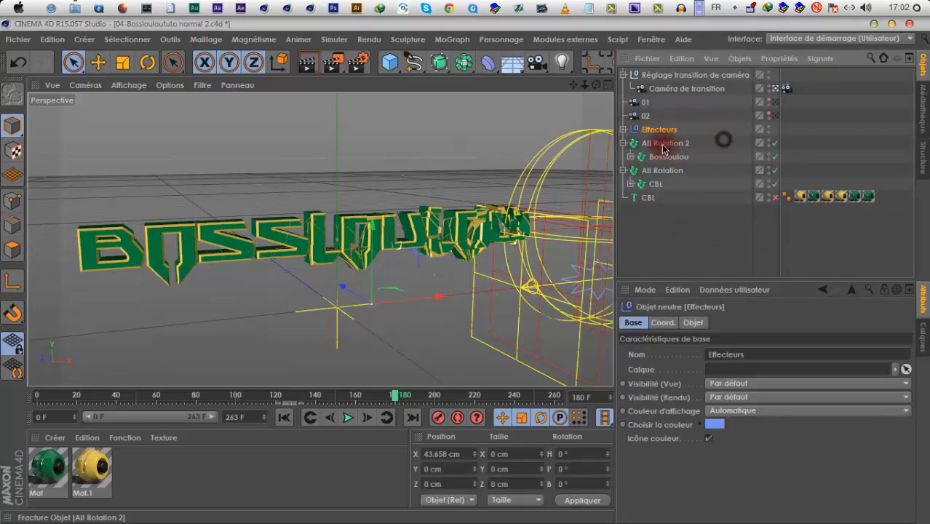
left_click(623, 143)
left_click(622, 156)
left_click(668, 196)
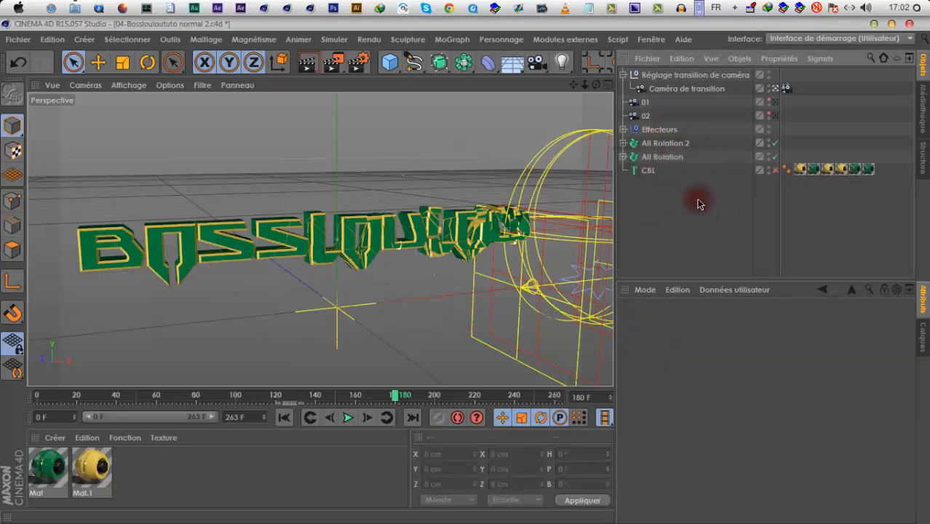
Save the project and create a new incremental version of its file
left_click(19, 40)
left_click(69, 160)
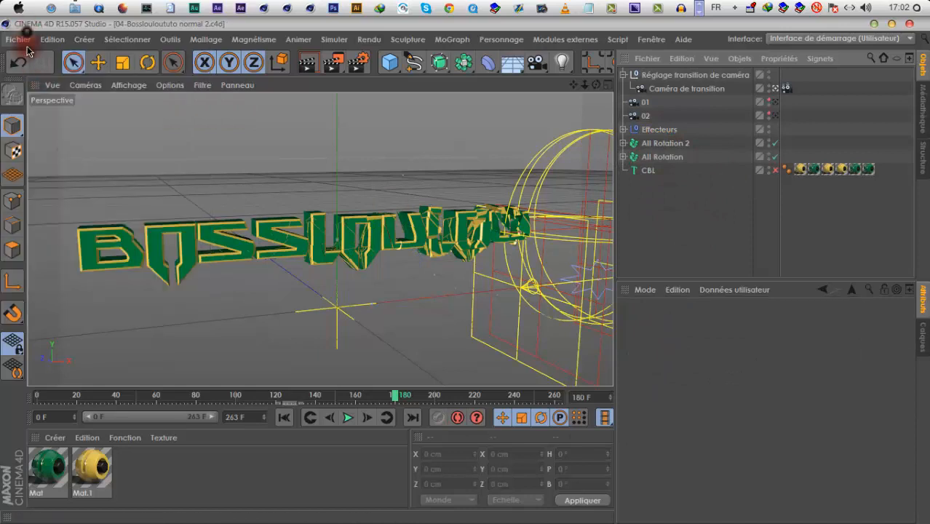
left_click(18, 40)
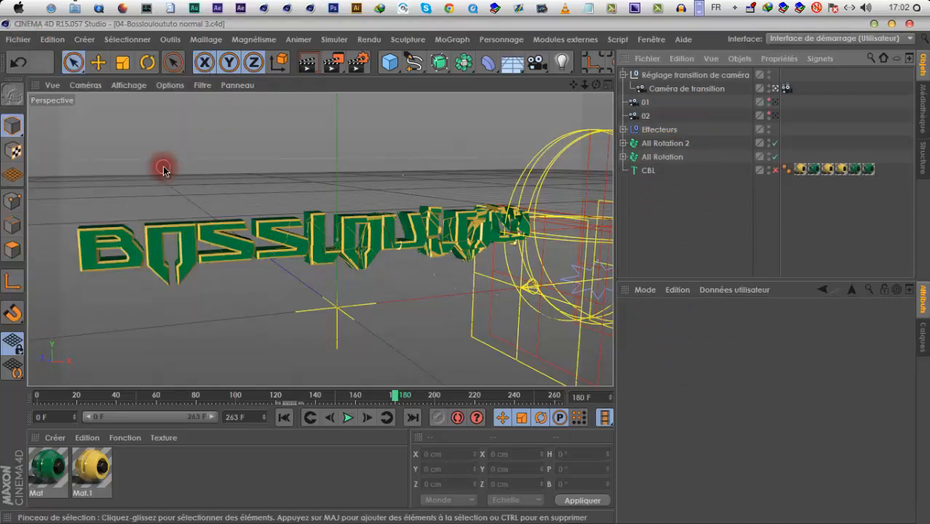
Delete the CBL text object at the end of the object hierarchy
left_click(488, 209)
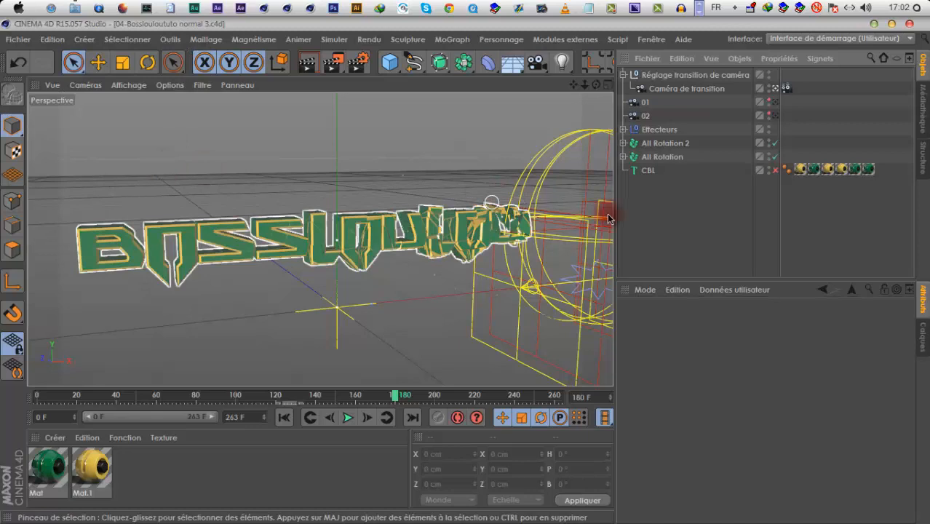
left_click(647, 171)
key("Delete")
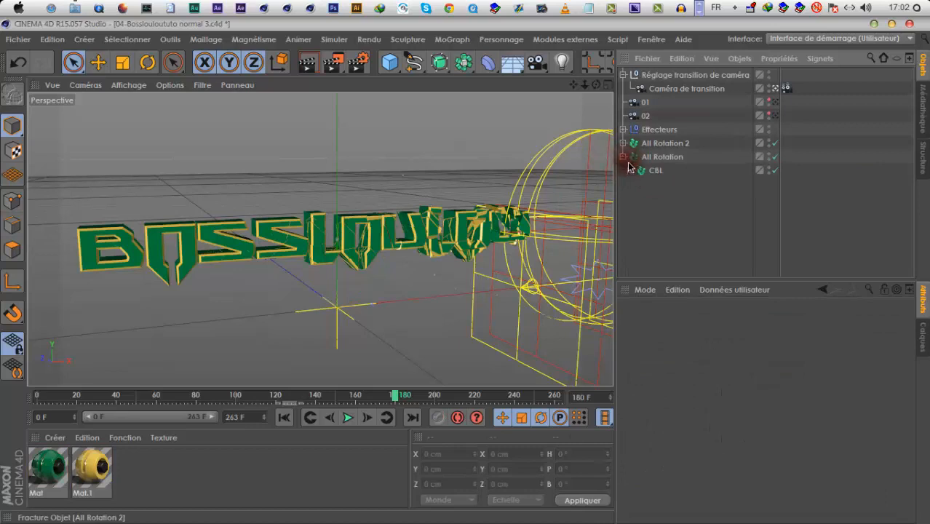
Extend the timeline's end and preview range to 342 F and play the animation up to frame 229
left_click(638, 173)
left_click(623, 127)
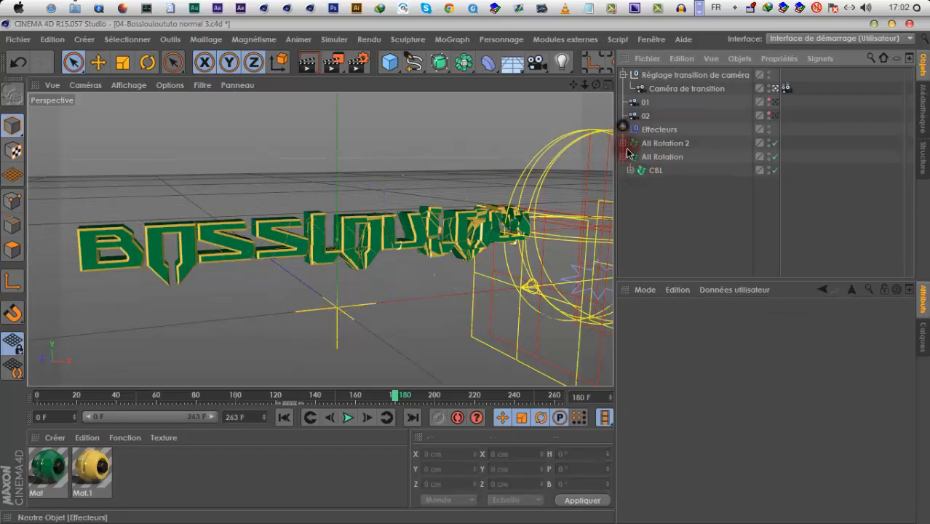
left_click(349, 418)
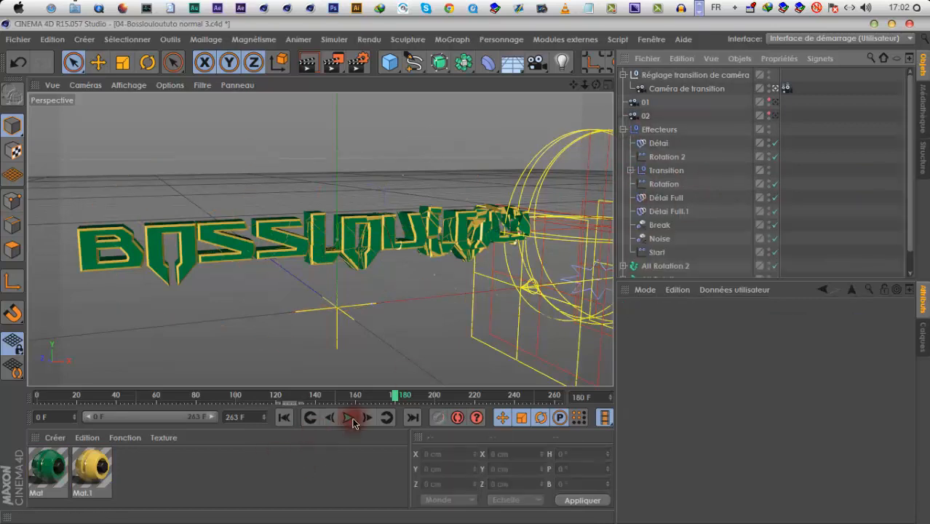
left_click(353, 422)
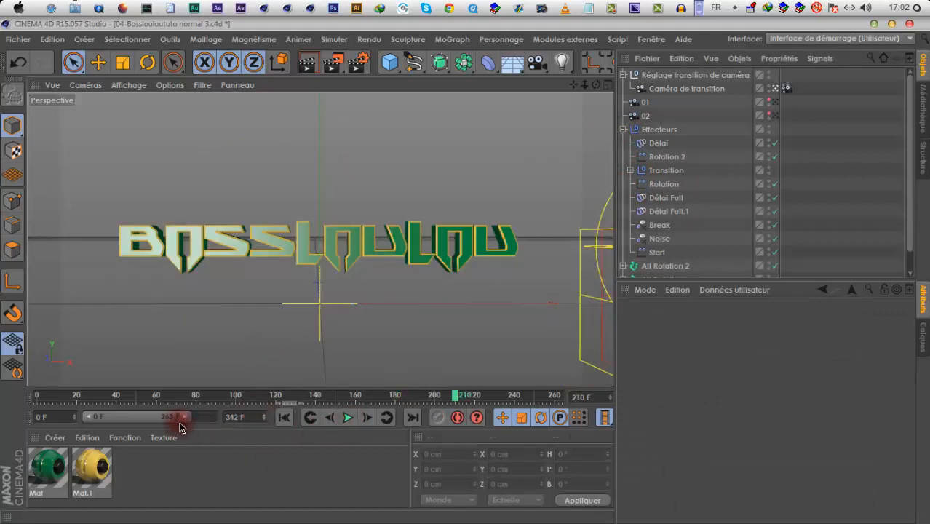
left_click_drag(190, 416, 262, 434)
left_click(343, 418)
left_click(348, 418)
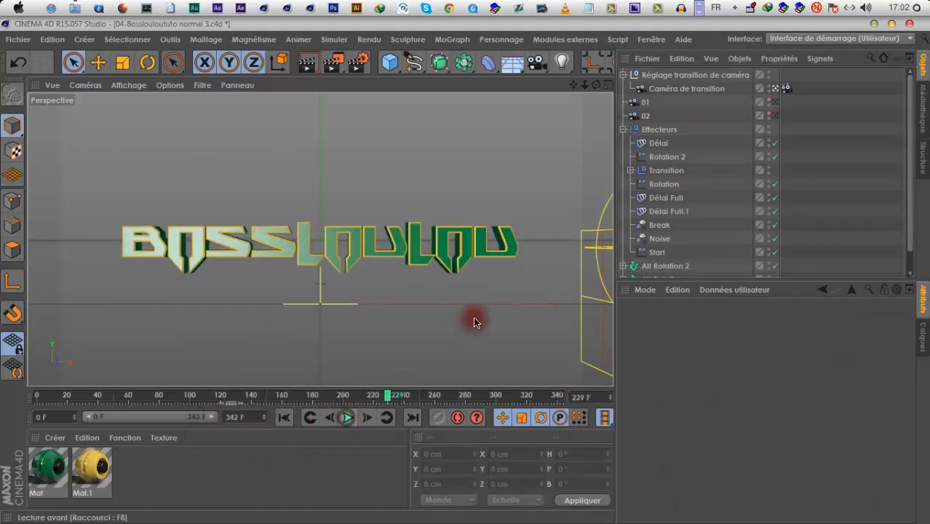
Add a Simple effector to the Bossloulou fracture object inside All Rotation 2
scroll(669, 258, "down", 1)
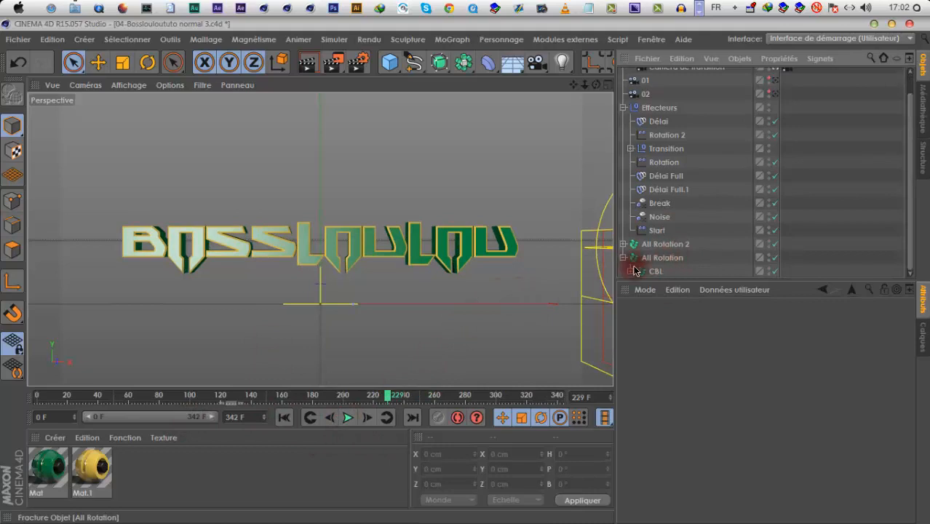
left_click(657, 263)
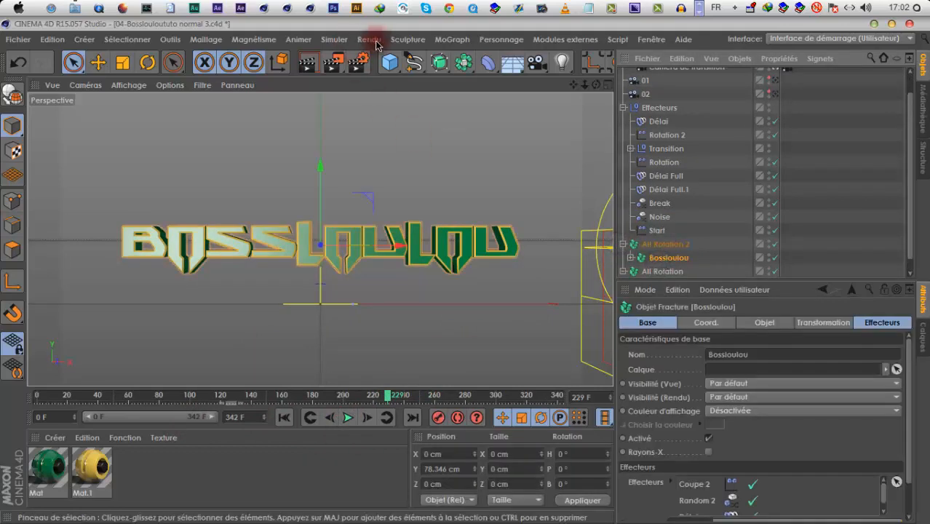
left_click(407, 39)
mouse_move(460, 40)
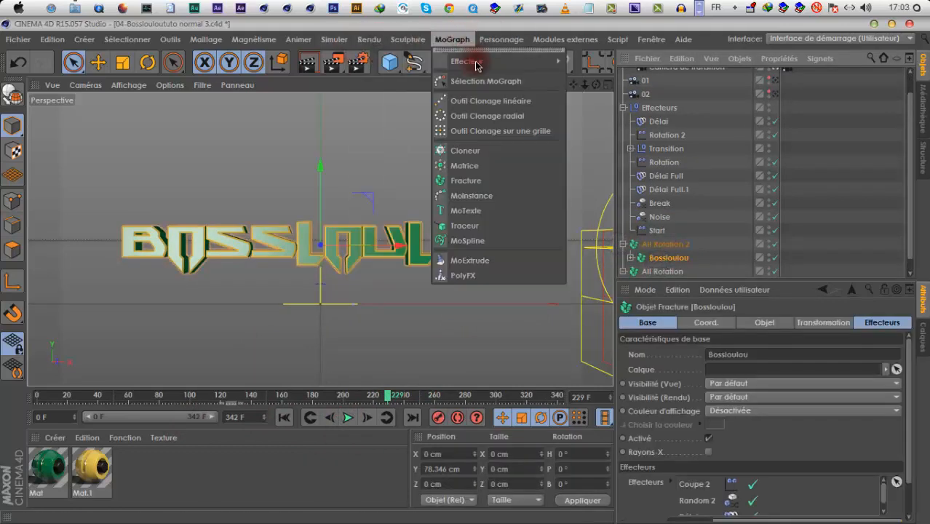
mouse_move(466, 61)
left_click(608, 86)
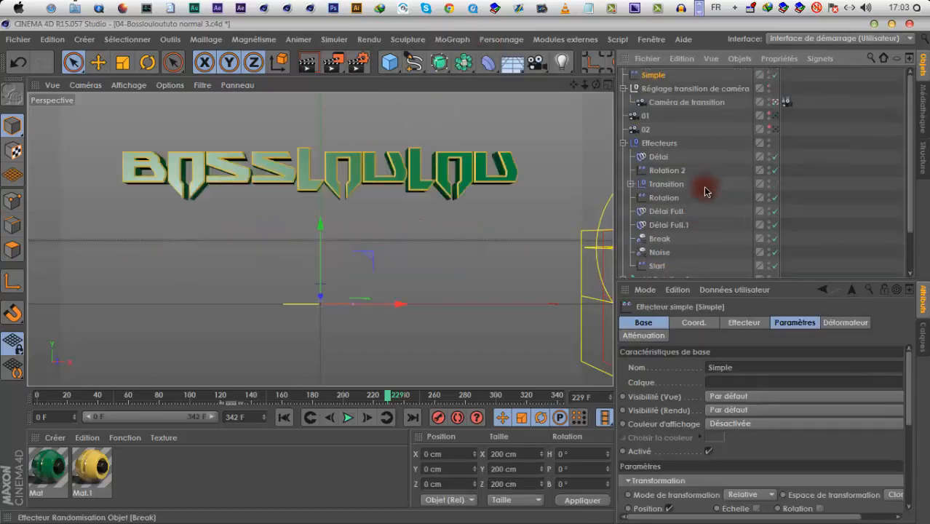
Rename the new Simple effector as Bombe and collapse the Effecteurs hierarchy
double_click(752, 366)
left_click(636, 71)
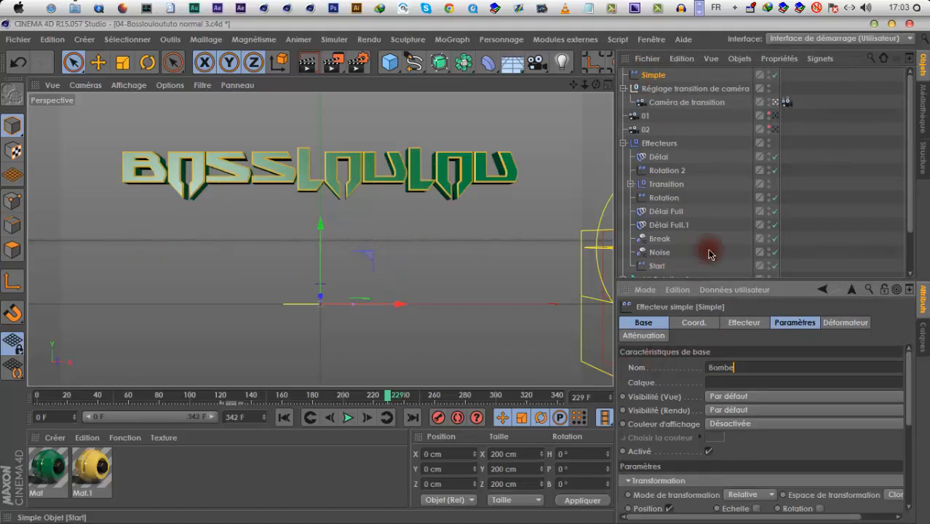
left_click(678, 74)
left_click(660, 76)
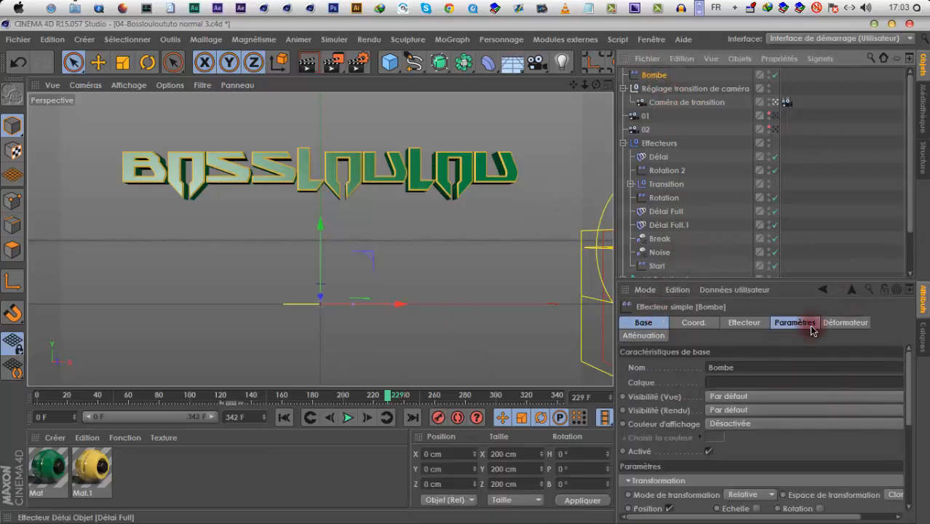
scroll(673, 254, "down", 2)
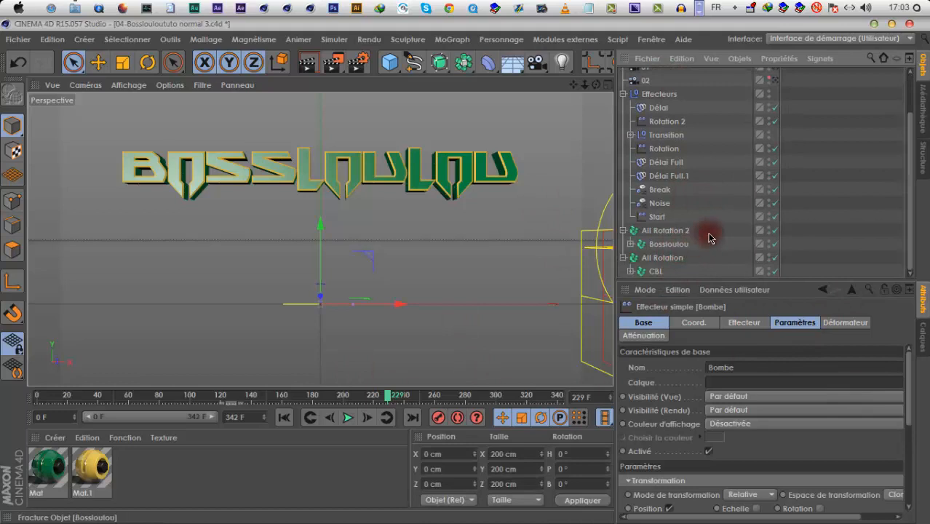
scroll(709, 238, "up", 2)
left_click(623, 143)
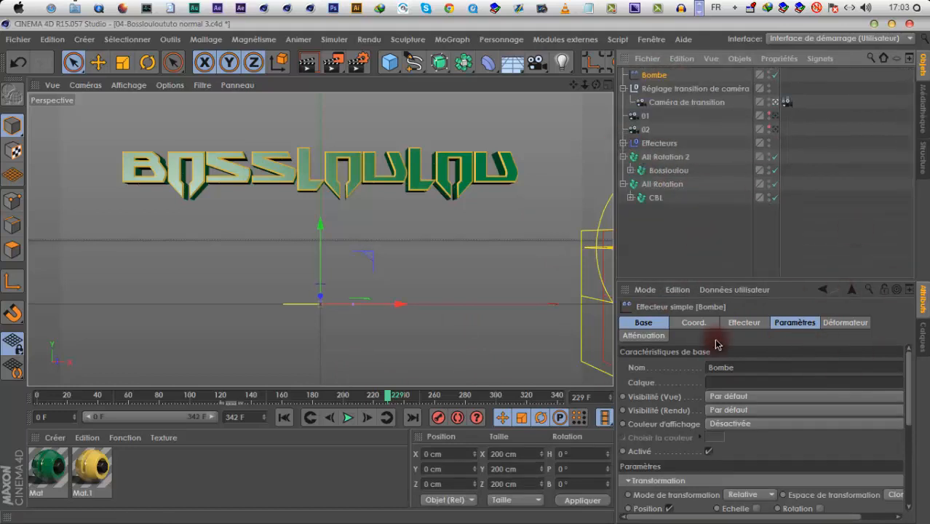
Give the Bombe effector a Linéaire falloff oriented along -X and move it to about X 64 cm
left_click(656, 334)
left_click(722, 366)
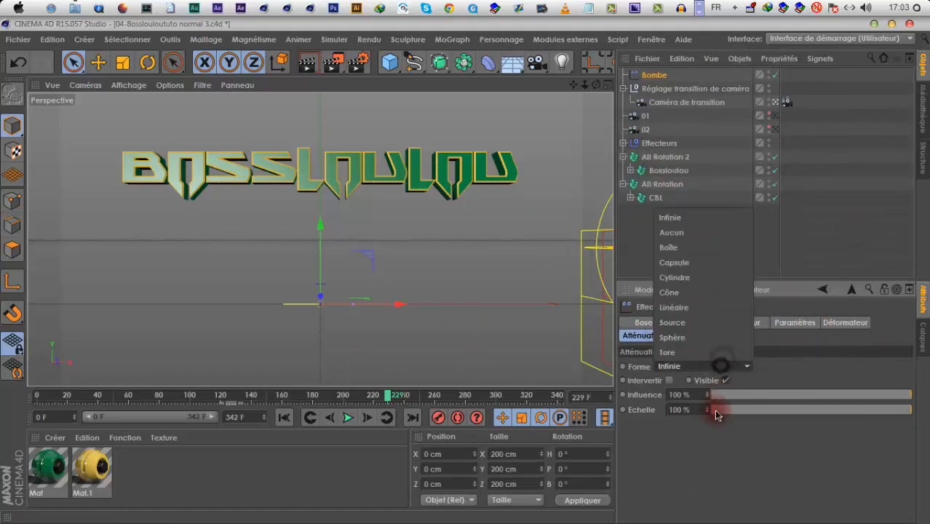
left_click(716, 306)
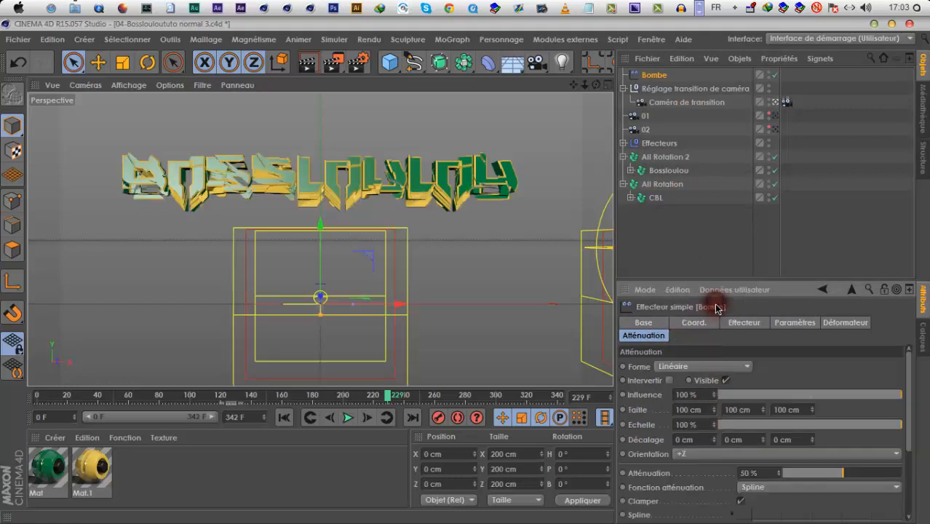
left_click(717, 455)
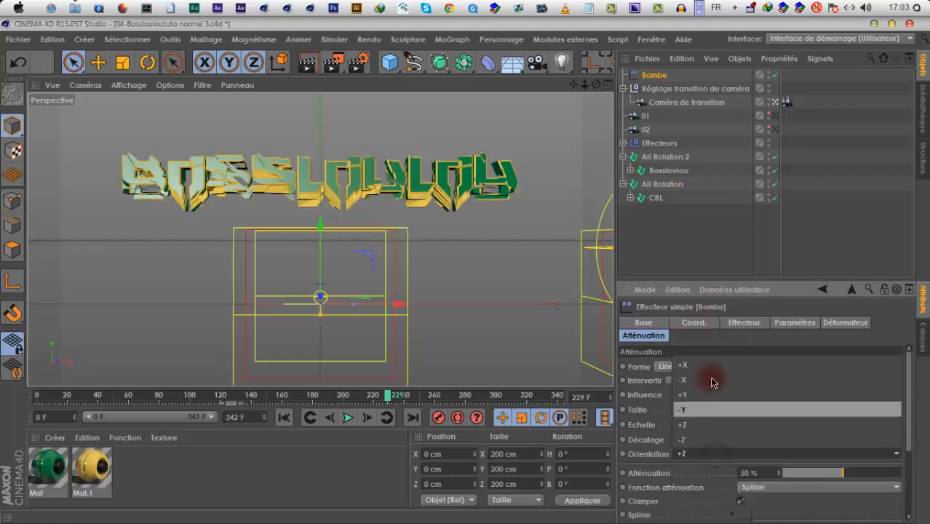
left_click(712, 382)
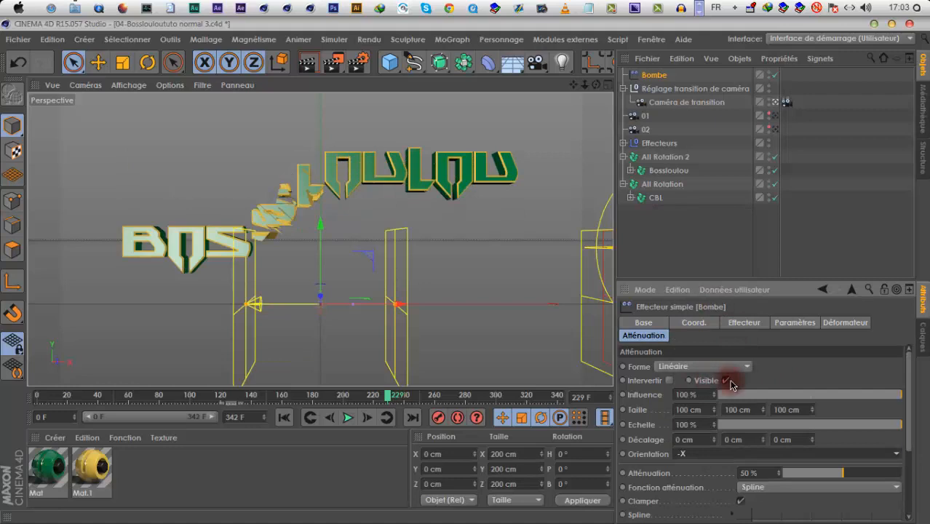
left_click_drag(391, 307, 754, 396)
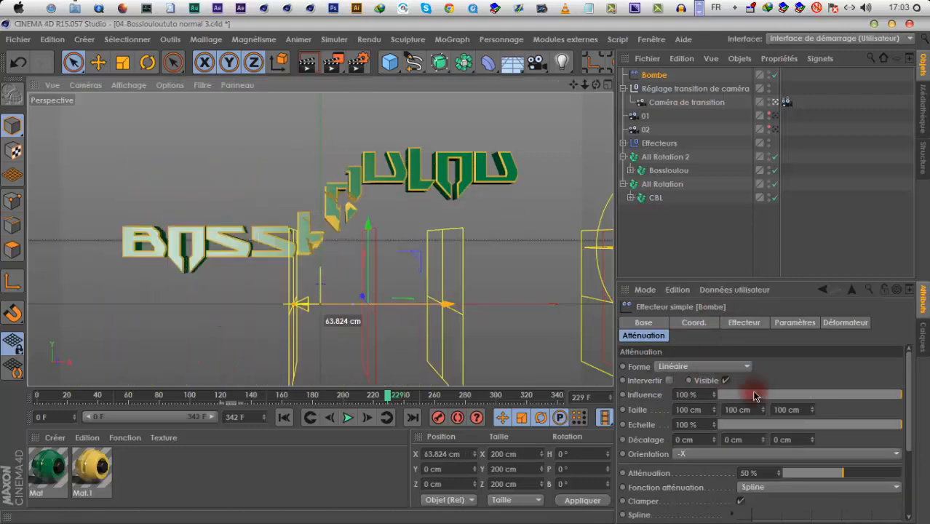
Set Bombe's position offset to 0 cm in Y and -5000 cm in Z, and move the effector to about X 95 cm
left_click(795, 322)
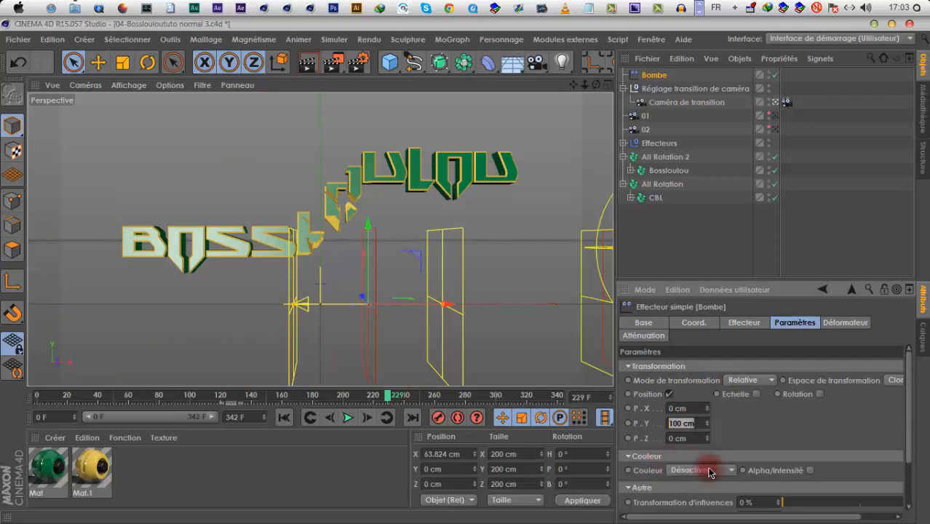
key("Tab")
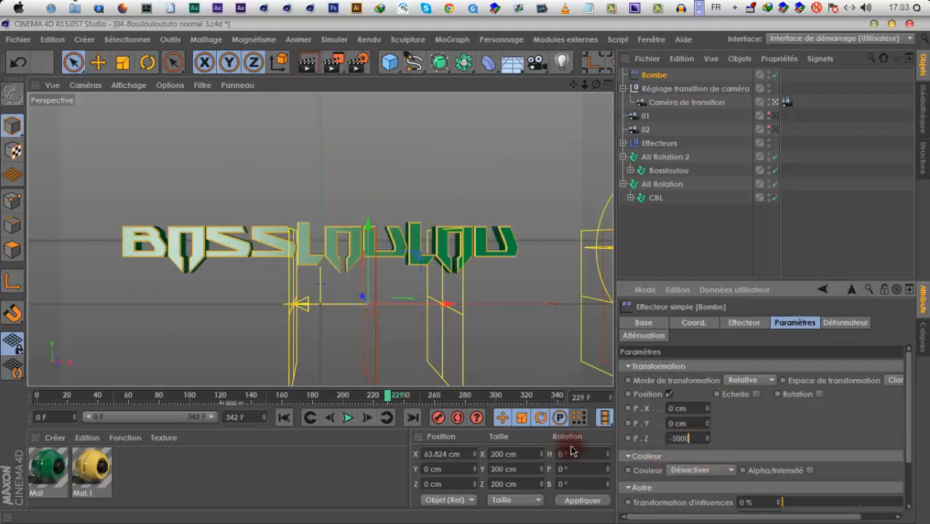
type("-5000")
key("Return")
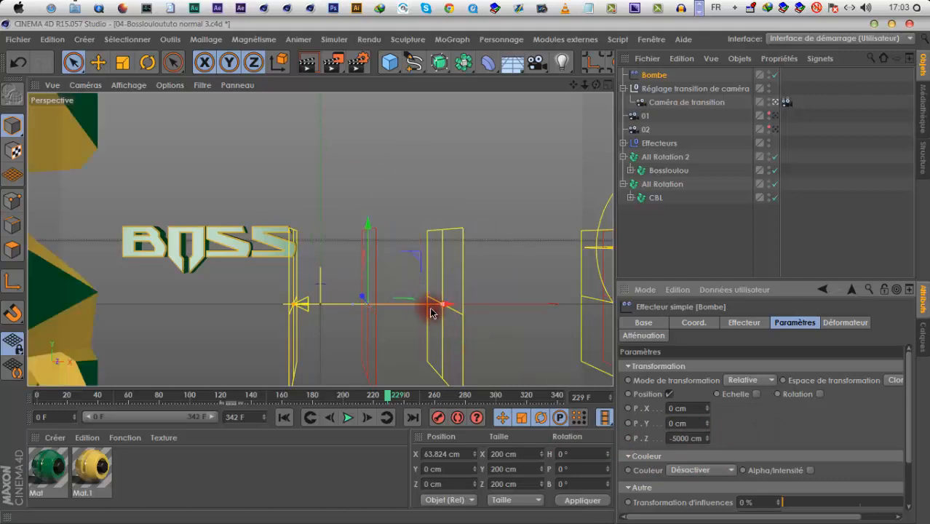
left_click_drag(420, 310, 454, 303)
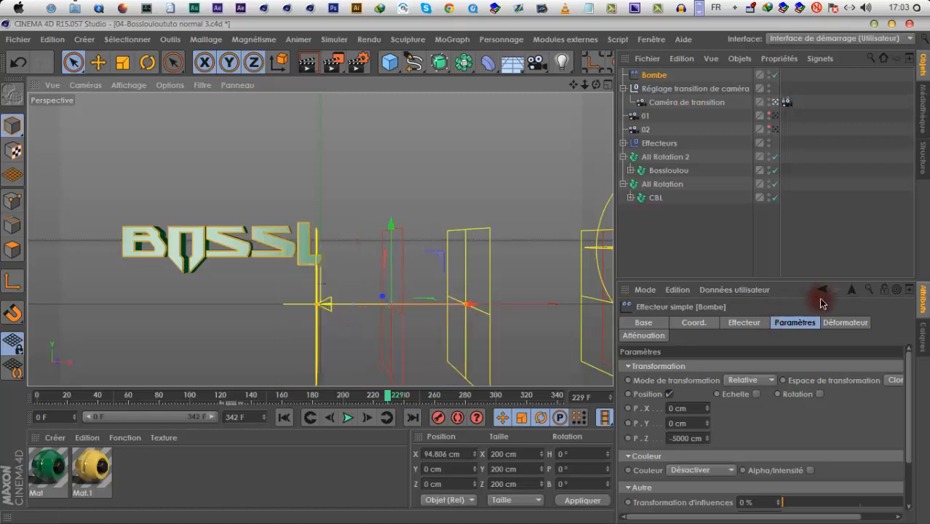
Change Bombe's falloff orientation to +X and sweep the effector across the logo from about X -451 cm to X 153 cm
left_click(635, 338)
left_click(698, 455)
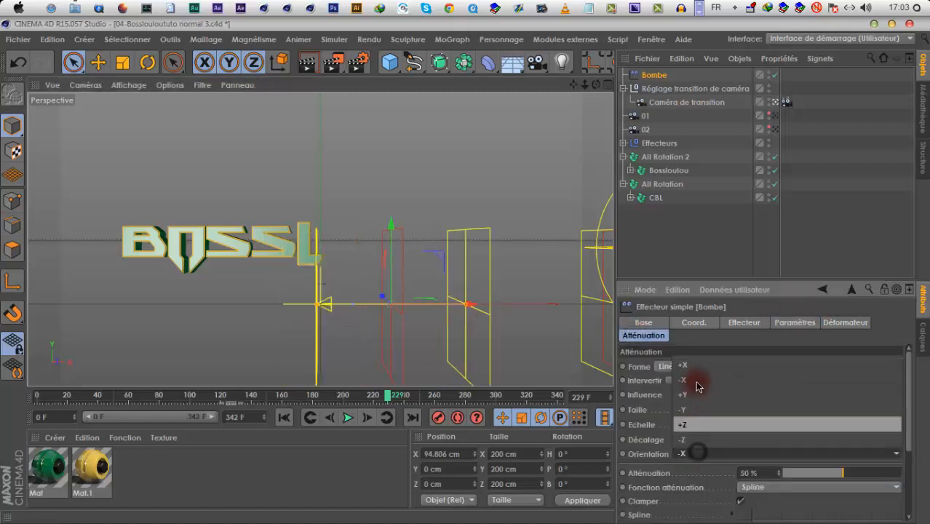
left_click(697, 366)
left_click_drag(443, 307, 471, 275)
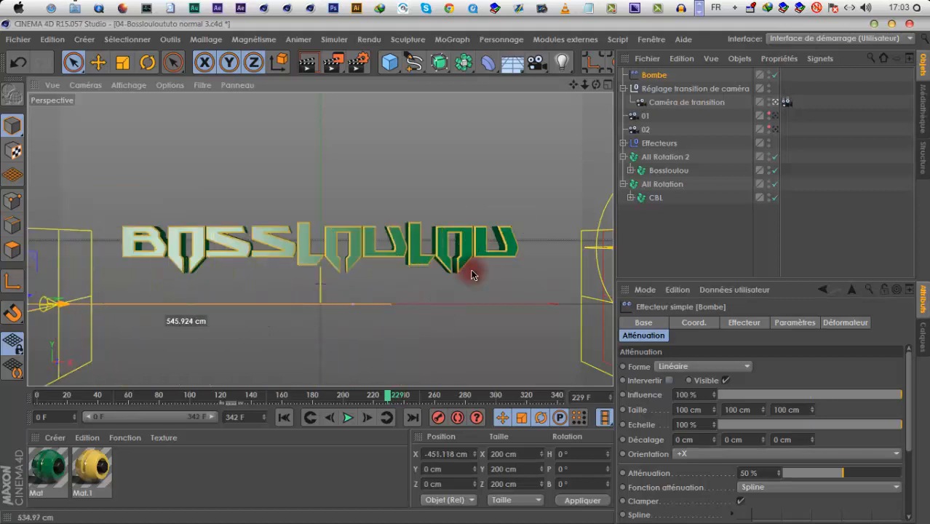
left_click_drag(166, 280, 538, 283)
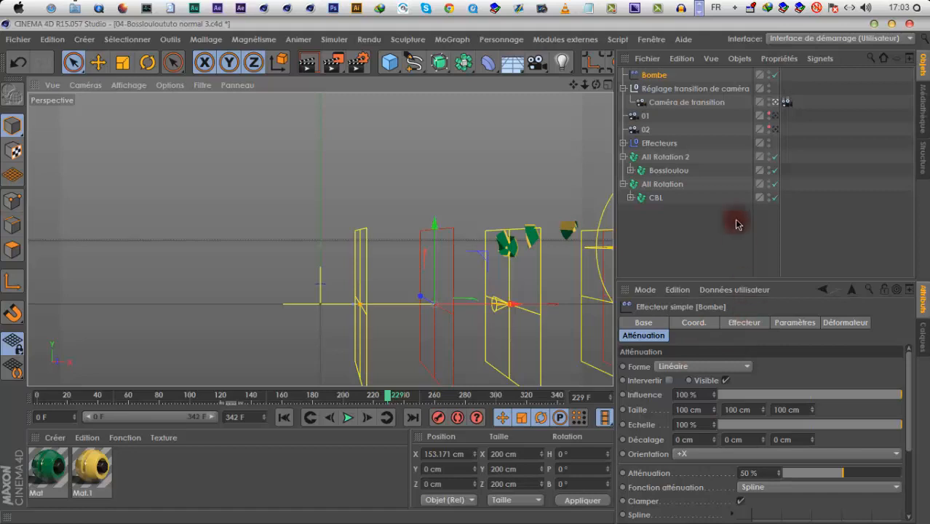
Inspect the scene outside the transition camera, set Bombe's Z offset to -1000 cm and move the effector to about X 51 cm
left_click(777, 109)
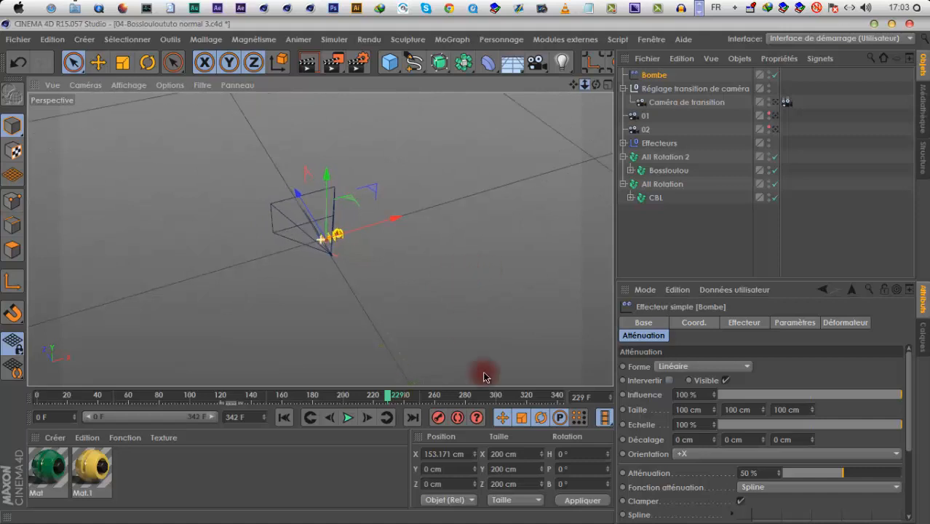
left_click(790, 323)
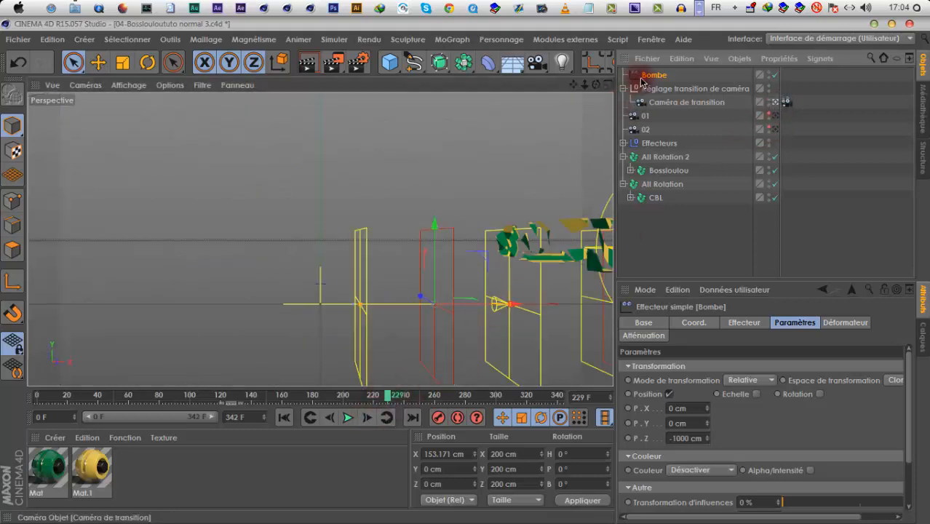
left_click_drag(506, 318, 399, 304)
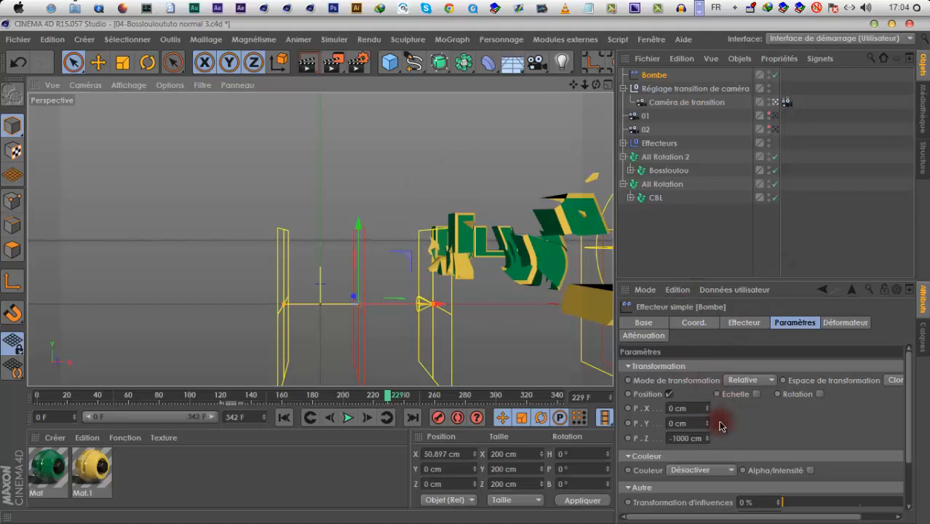
Set Bombe's Y offset to 21 cm, enable rotation with H 21°, P -47° and B 141°, and move it to about X -24 cm
left_click_drag(704, 421, 701, 408)
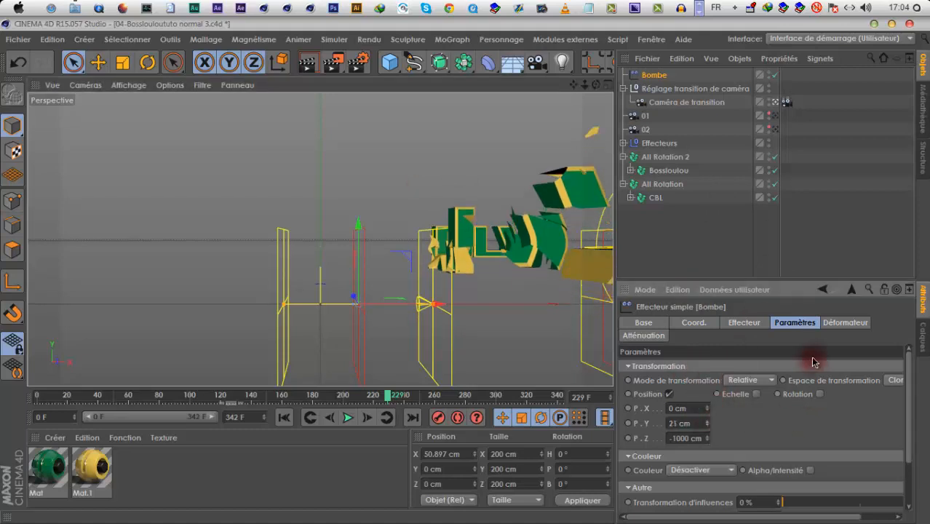
left_click_drag(853, 391, 860, 390)
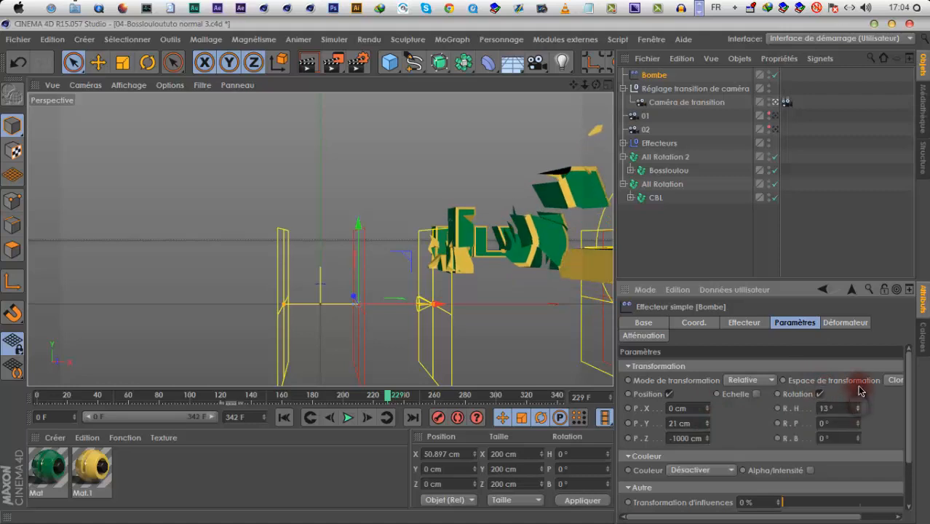
left_click_drag(859, 460, 858, 439)
mouse_move(858, 424)
left_mouse_down()
mouse_move(857, 483)
mouse_move(875, 522)
mouse_move(880, 318)
mouse_move(868, 225)
mouse_move(859, 453)
mouse_move(858, 437)
left_mouse_up()
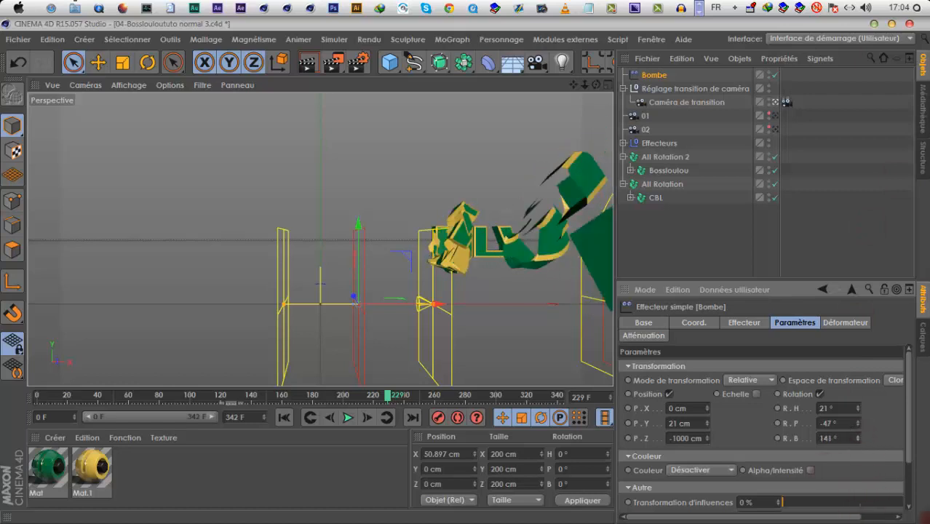
left_click_drag(389, 312, 368, 116)
Add a cube, widen it to about 699 cm in X, lower it to about Y -37 cm and view it outside the transition camera
left_click(404, 39)
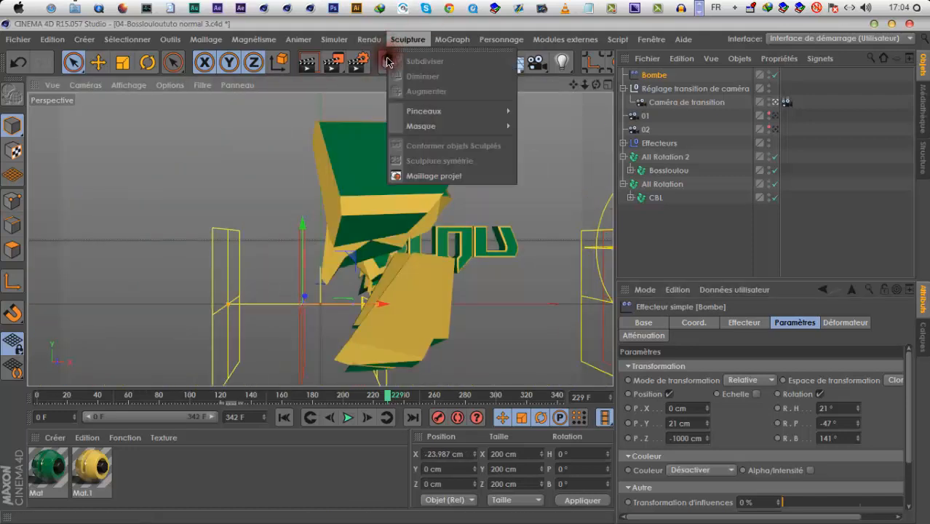
left_click(389, 63)
left_click(389, 62)
left_click_drag(453, 308, 580, 304)
left_click_drag(319, 228, 554, 272)
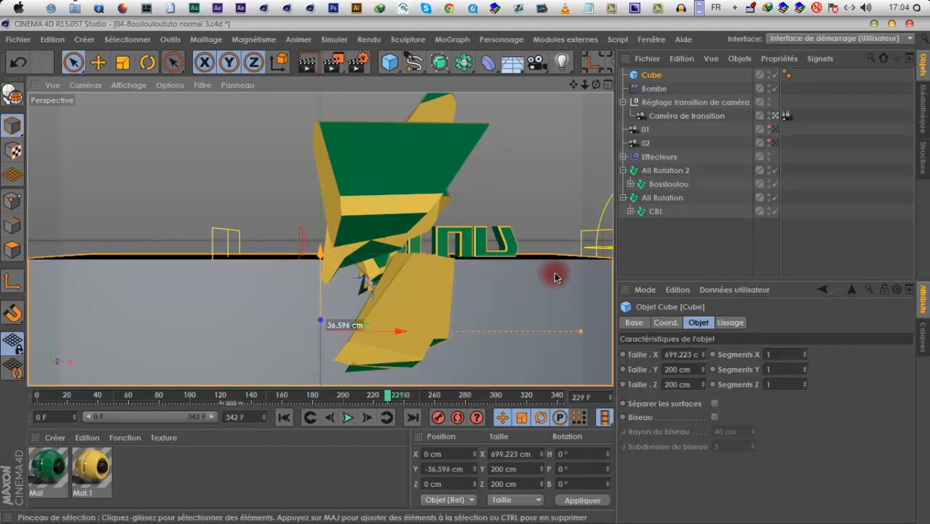
left_click(778, 117)
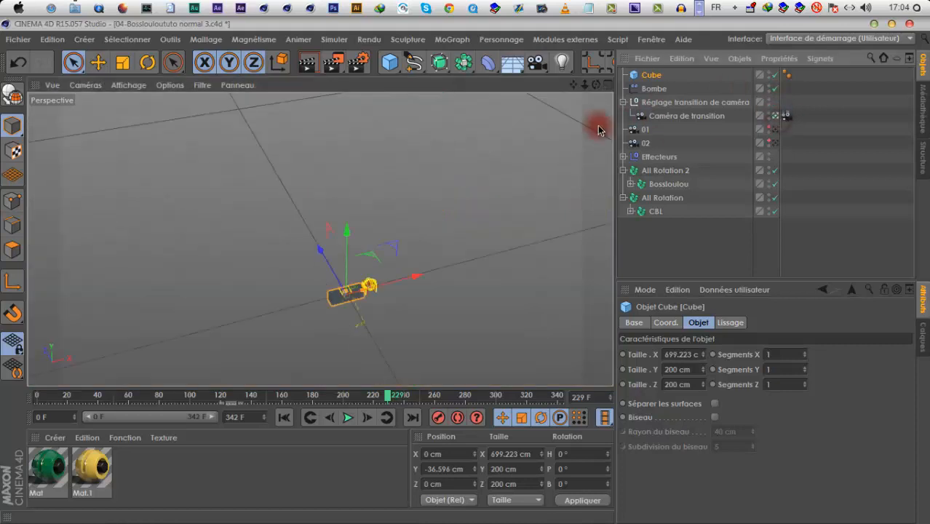
Size the cube to about 146 cm in Y and 371 cm in Z with a 23 cm bevel radius, and apply the green Mat material
left_click_drag(585, 86, 300, 186)
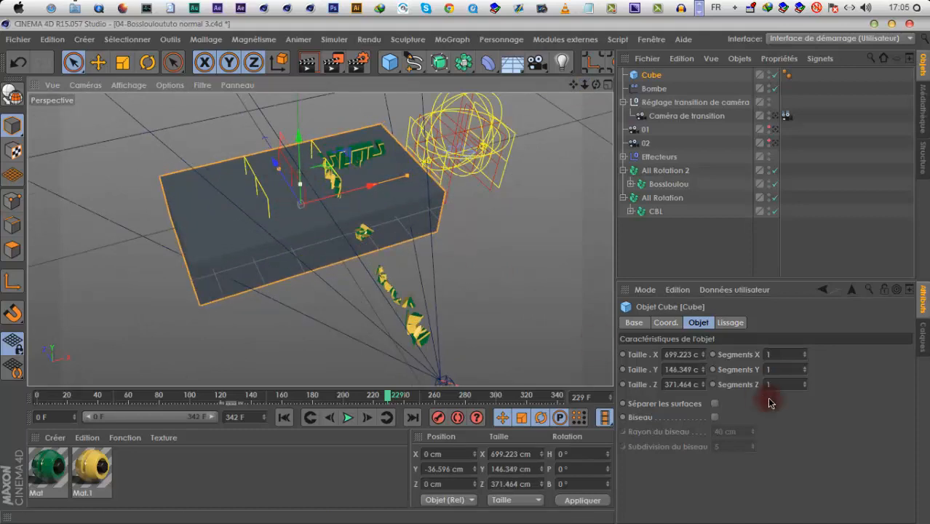
left_click(715, 416)
left_click_drag(595, 85, 646, 179)
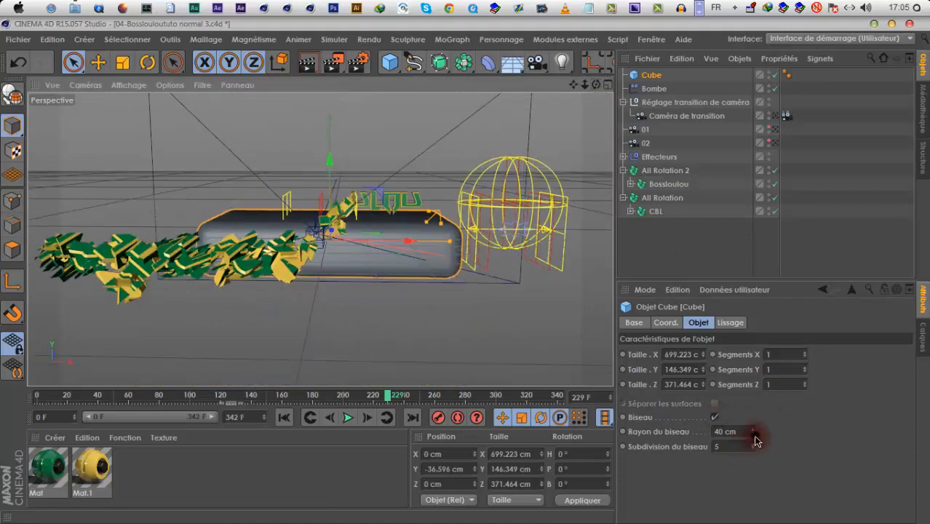
left_click_drag(754, 435, 753, 444)
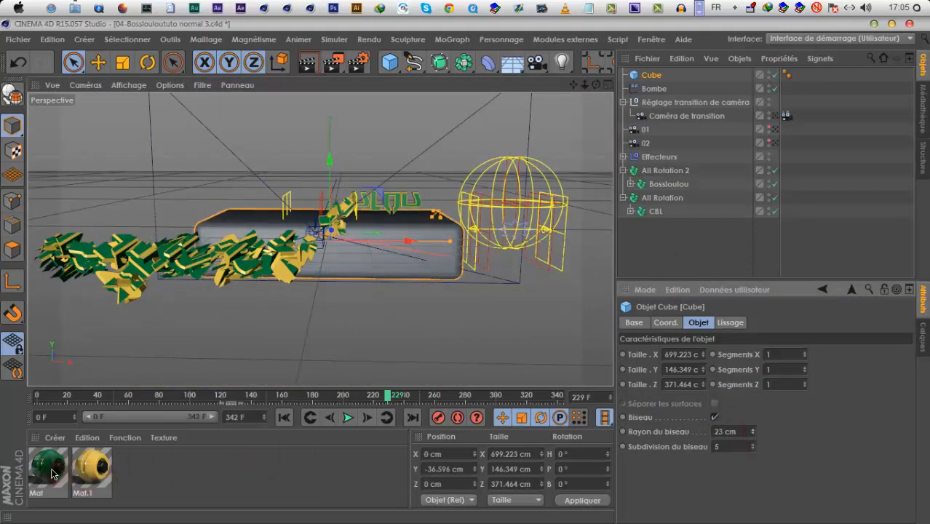
left_click_drag(304, 263, 378, 263)
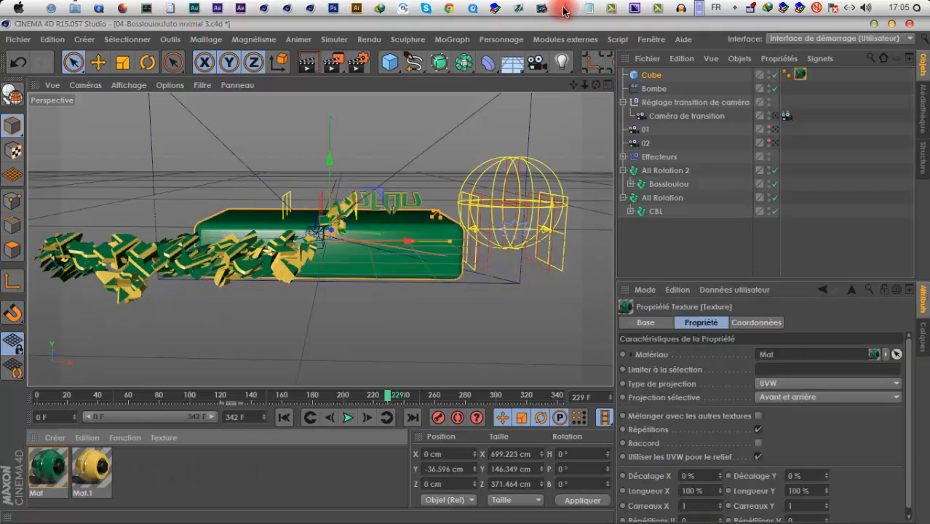
Switch to VLC and review the 038-CBL - Aug 2013.mp4 reference video around the Bossloulou logo's explosion
left_click_drag(564, 10, 608, 183)
left_click(535, 233)
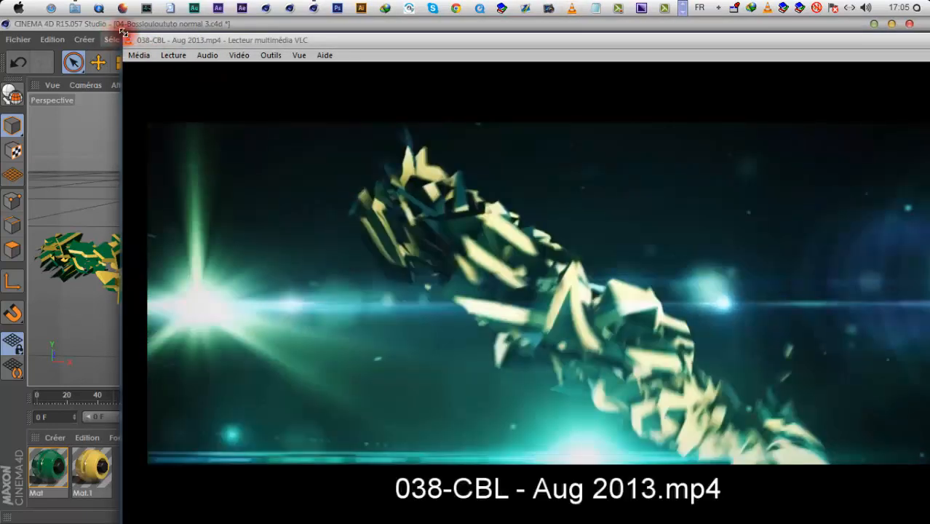
left_click_drag(171, 35, 347, 131)
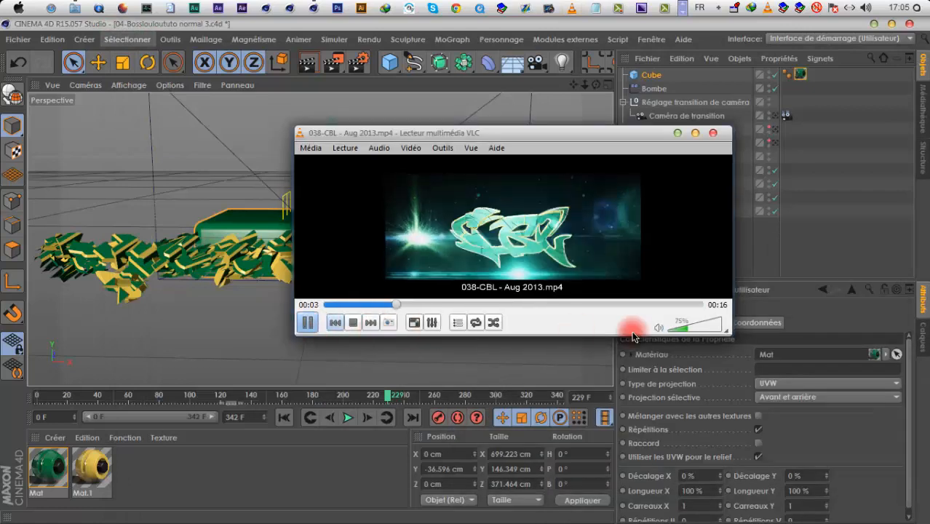
left_click(651, 305)
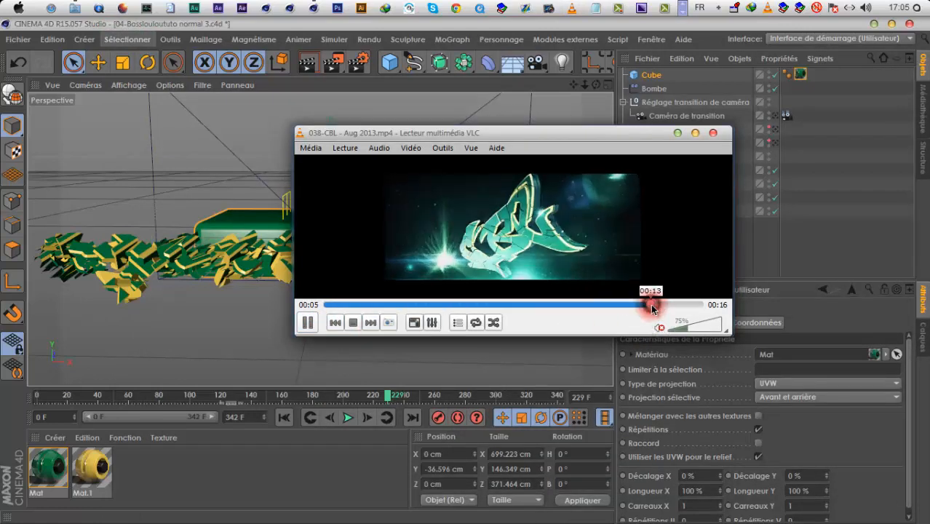
left_click(616, 305)
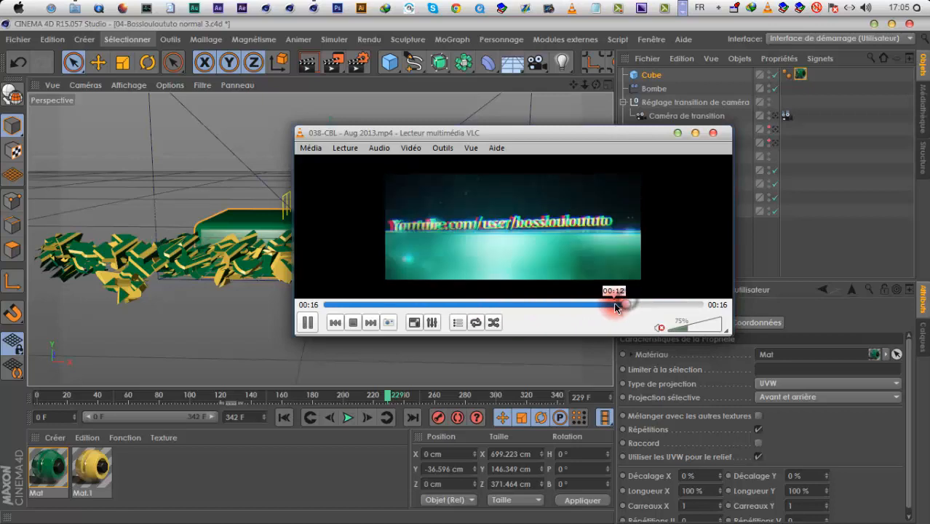
left_click(589, 305)
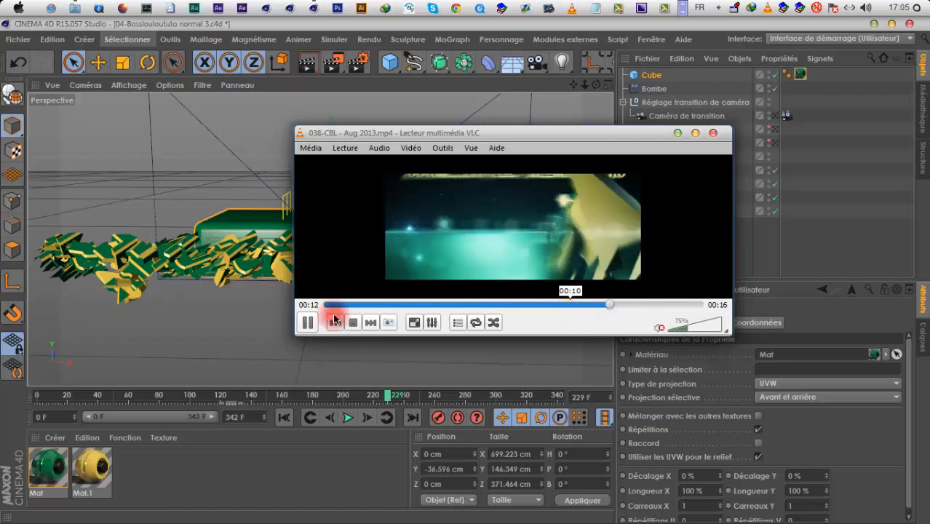
left_click(305, 323)
left_click(589, 305)
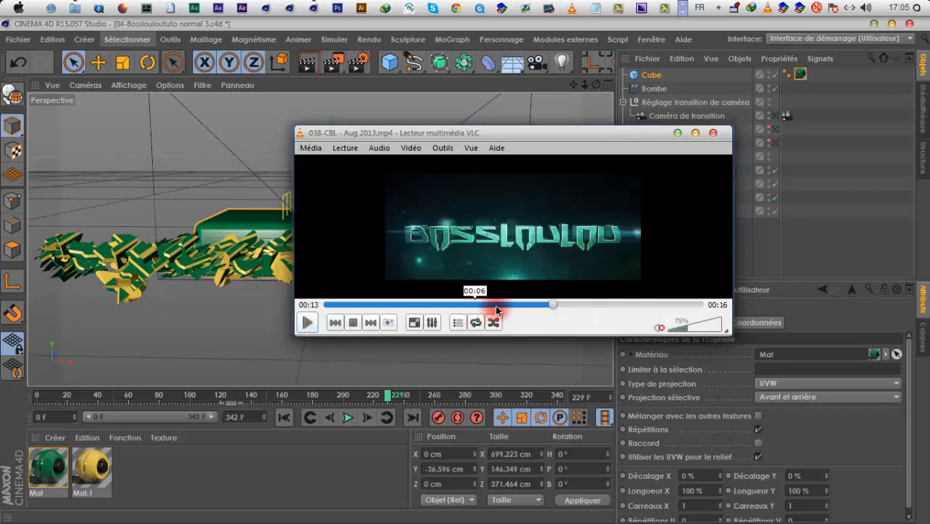
left_click(310, 323)
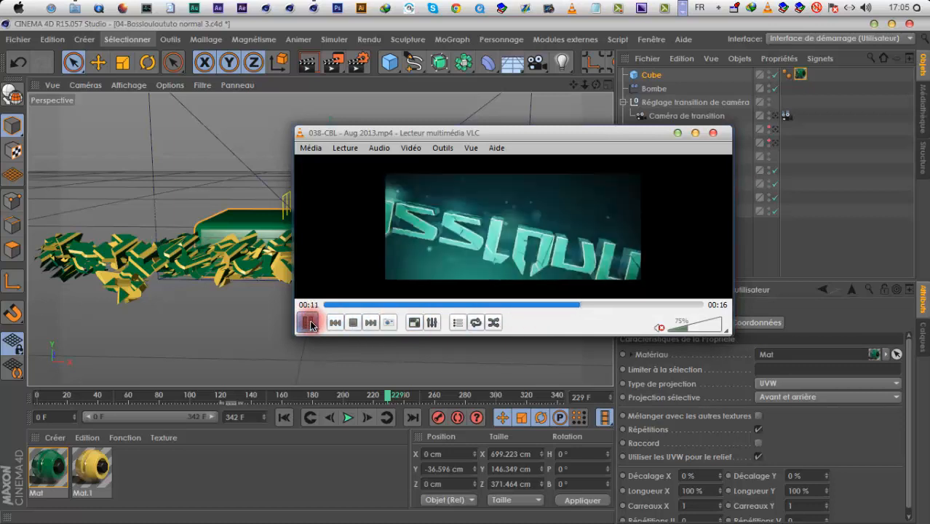
left_click(309, 323)
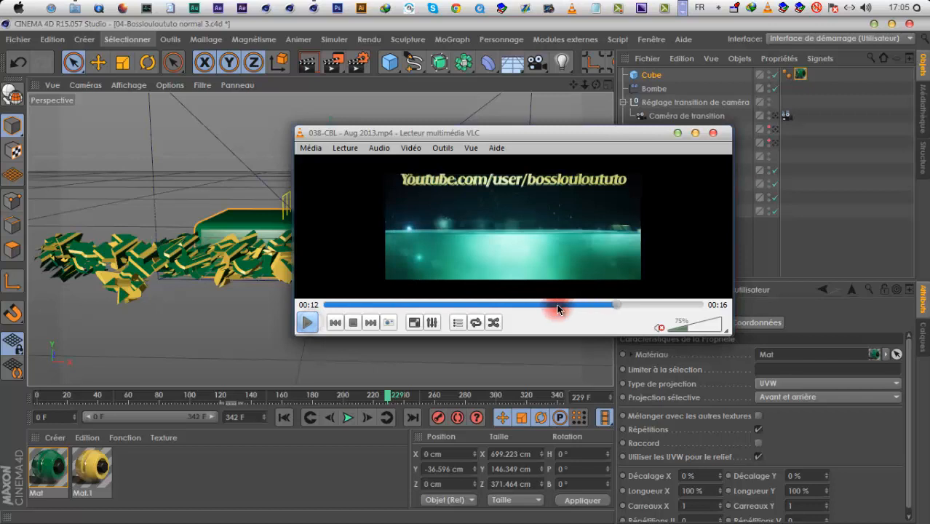
left_click(323, 319)
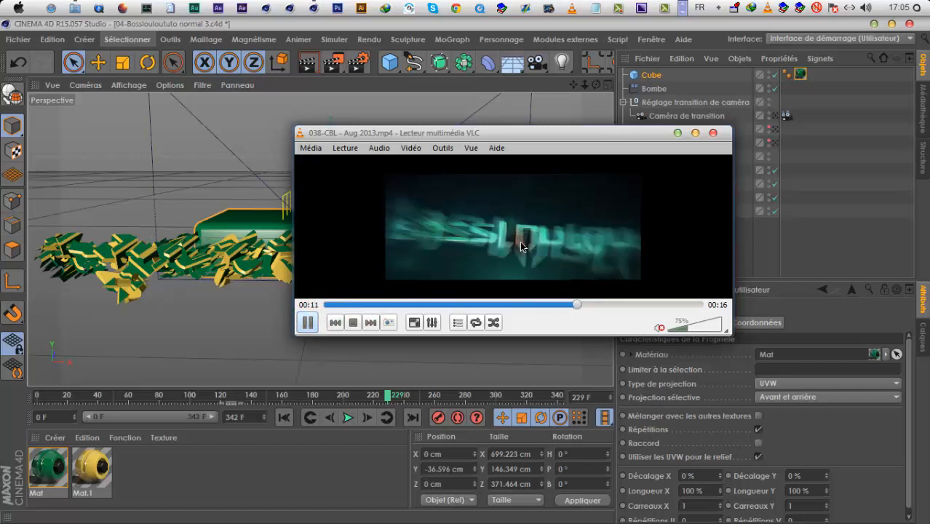
left_click(307, 322)
left_click(678, 134)
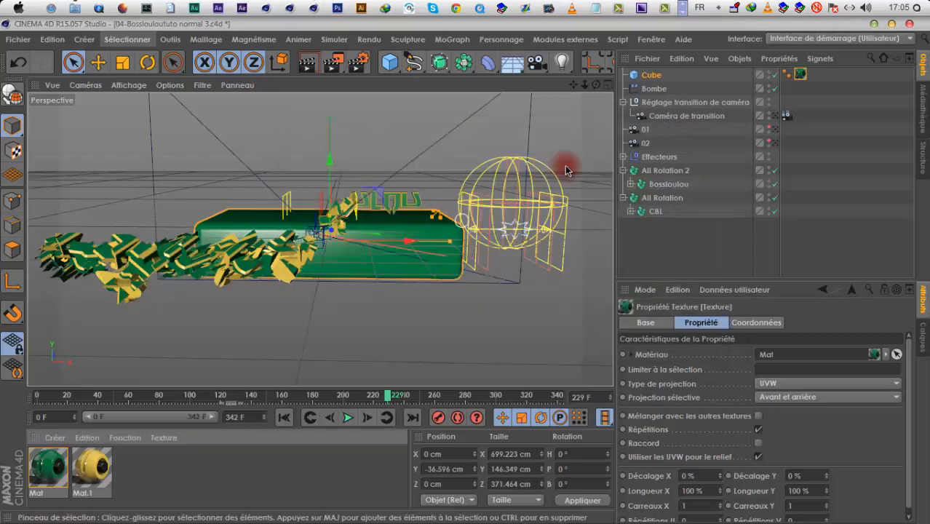
Return to the Caméra de transition view in Cinema 4D, disable Cube and Bombe, and move the timeline to frame 261
left_click(775, 115)
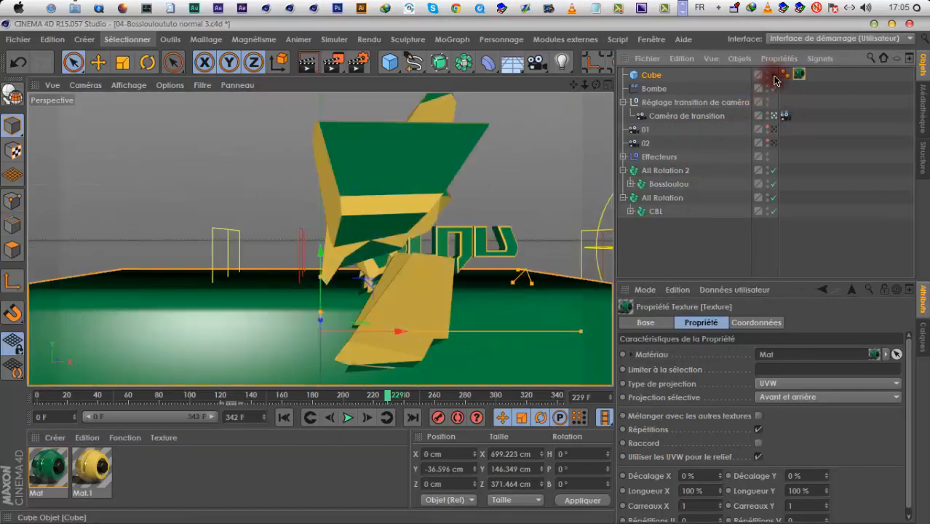
left_click_drag(370, 397, 436, 397)
left_click(774, 88)
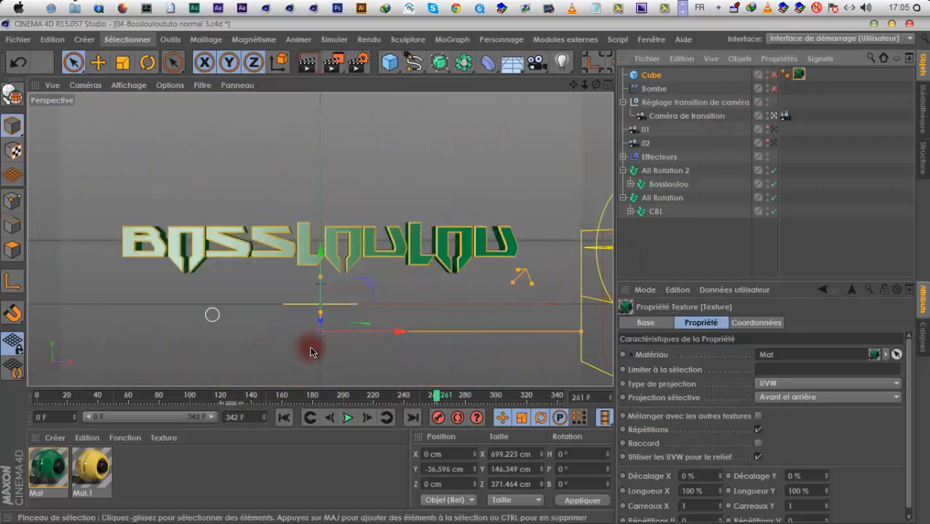
Look through camera 02 at frame 215 and keyframe its position at about Y 98.65 cm and Z -579 cm
left_click(636, 144)
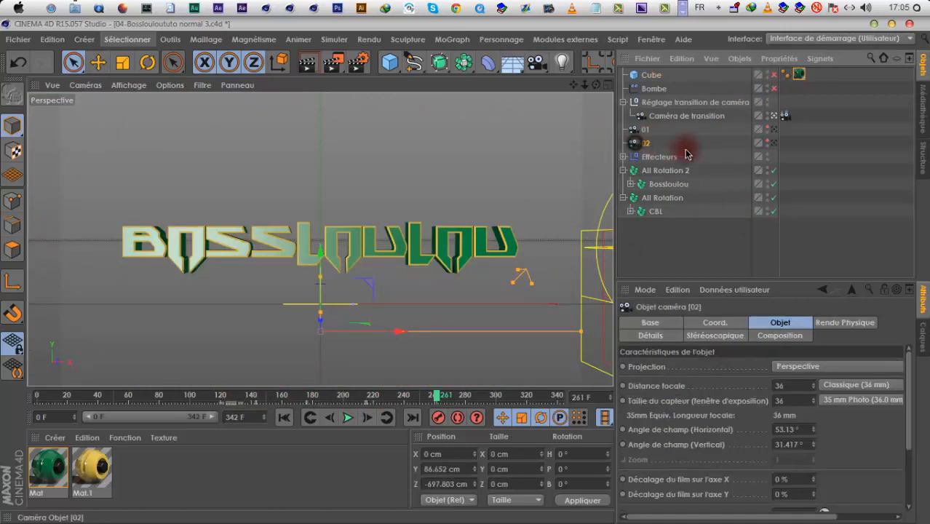
left_click(782, 115)
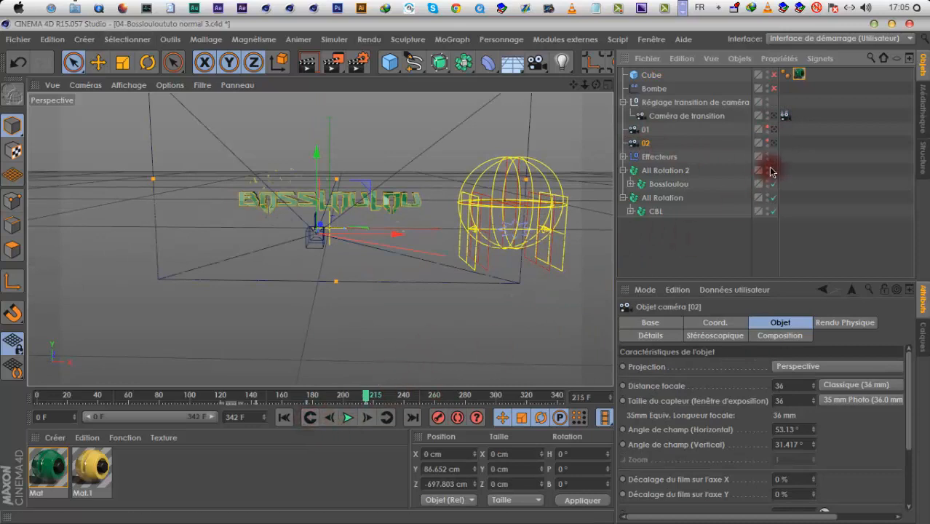
left_click(775, 143)
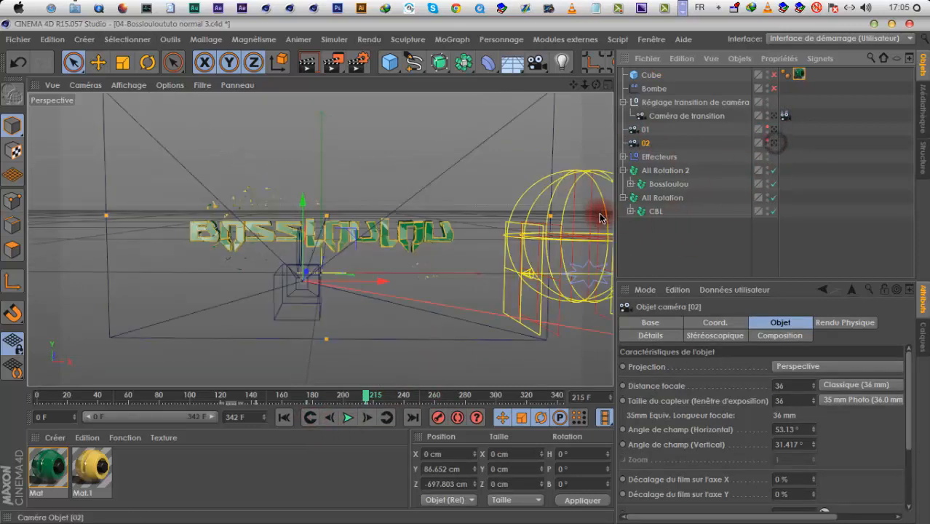
left_click(706, 323)
left_click_drag(716, 380, 705, 402)
left_click_drag(585, 84, 676, 429)
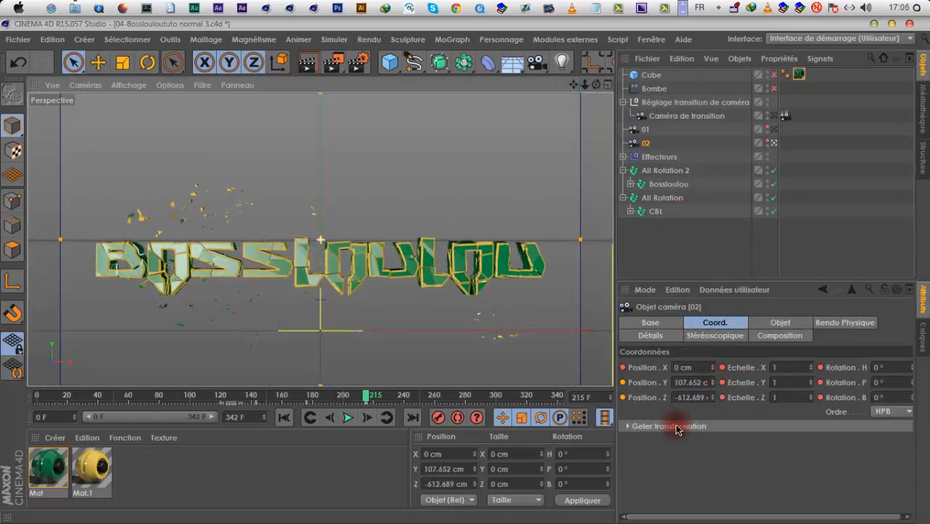
left_click_drag(712, 383, 706, 379)
mouse_move(584, 85)
left_mouse_down()
mouse_move(468, 275)
mouse_move(585, 86)
left_mouse_up()
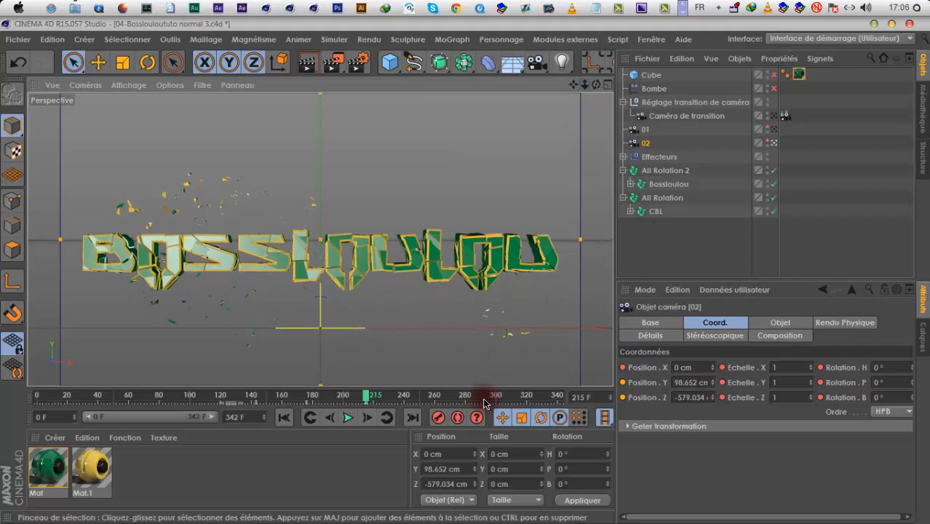
Play back the animation through camera 02 from about frame 159 to frame 252
left_click(315, 416)
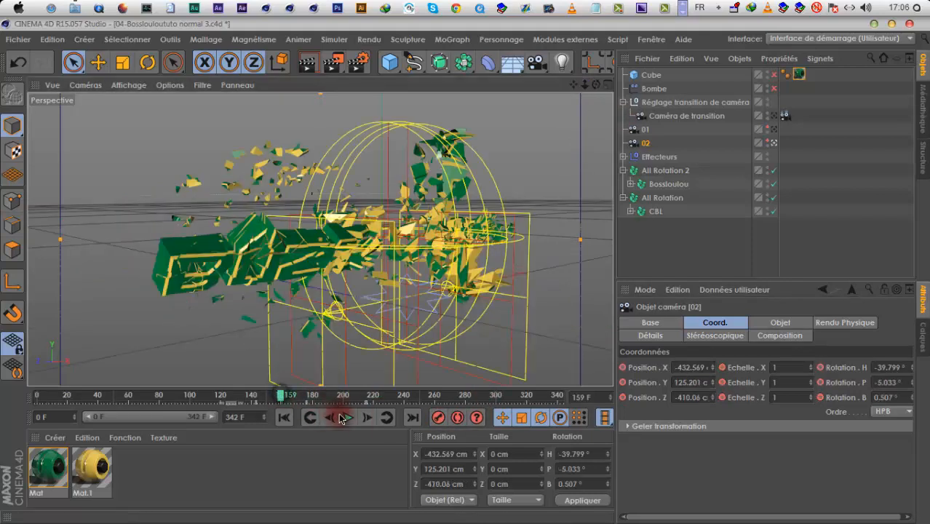
left_click(346, 418)
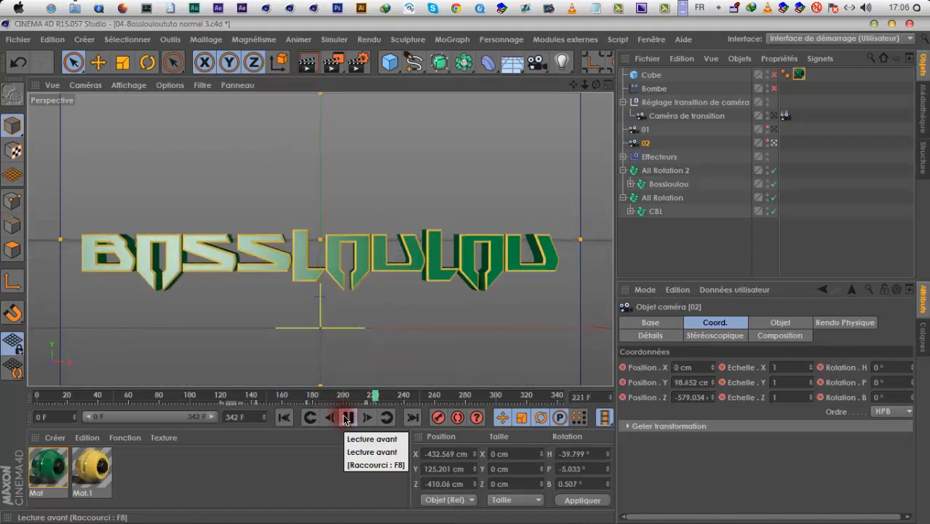
left_click(346, 417)
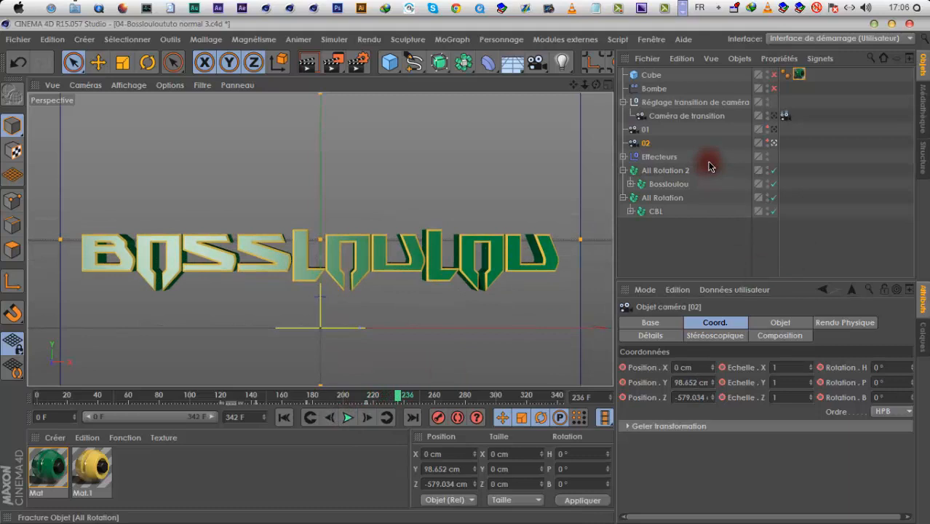
left_click(352, 419)
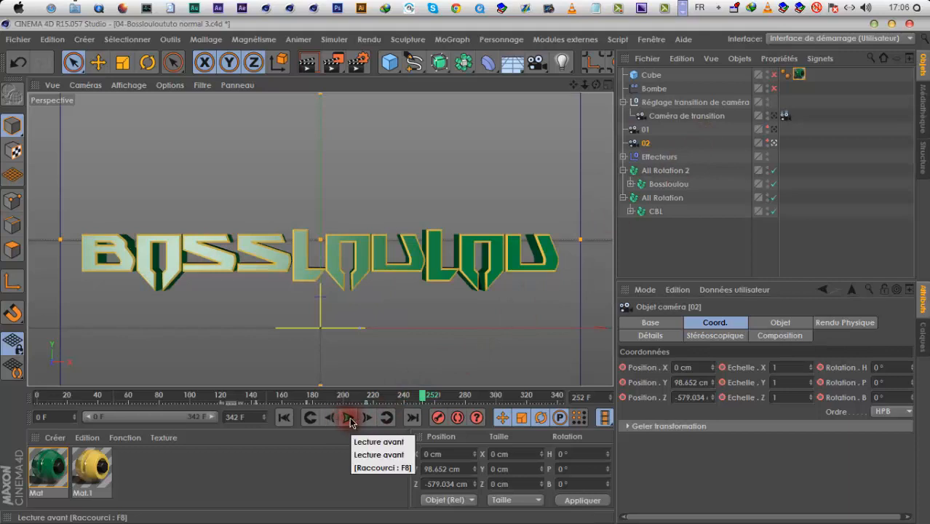
Keyframe camera 02 at frame 266 pulled back to about Z -612.6 cm, and play back its slow retreat
left_click(548, 210)
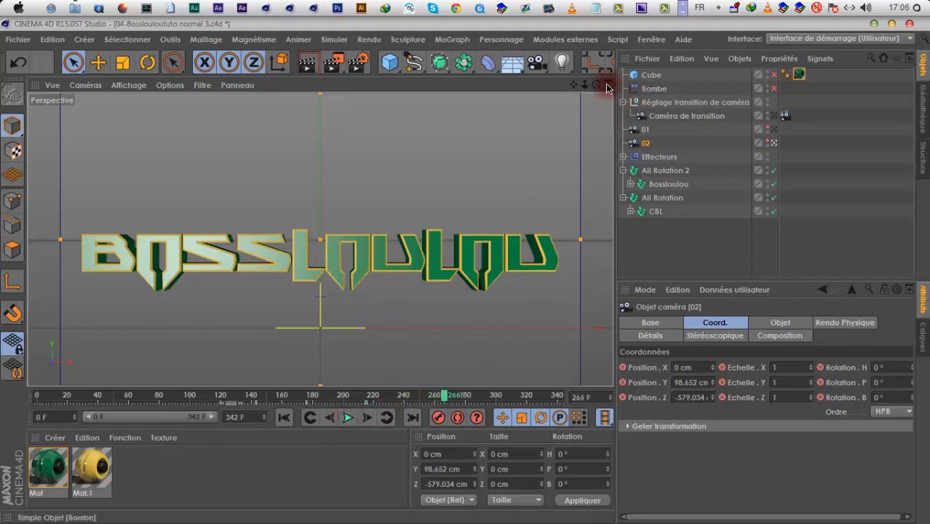
scroll(466, 275, "down", 2)
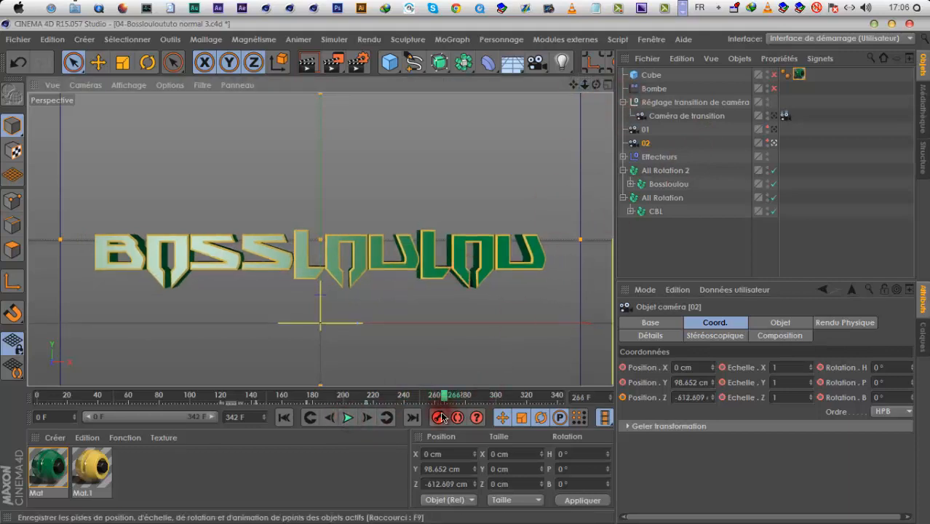
left_click(351, 397)
left_click(348, 418)
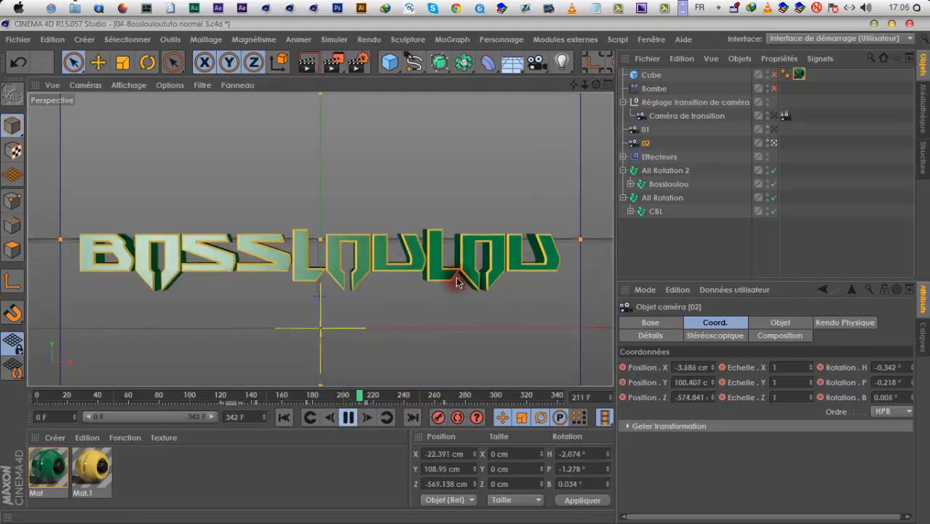
left_click(348, 417)
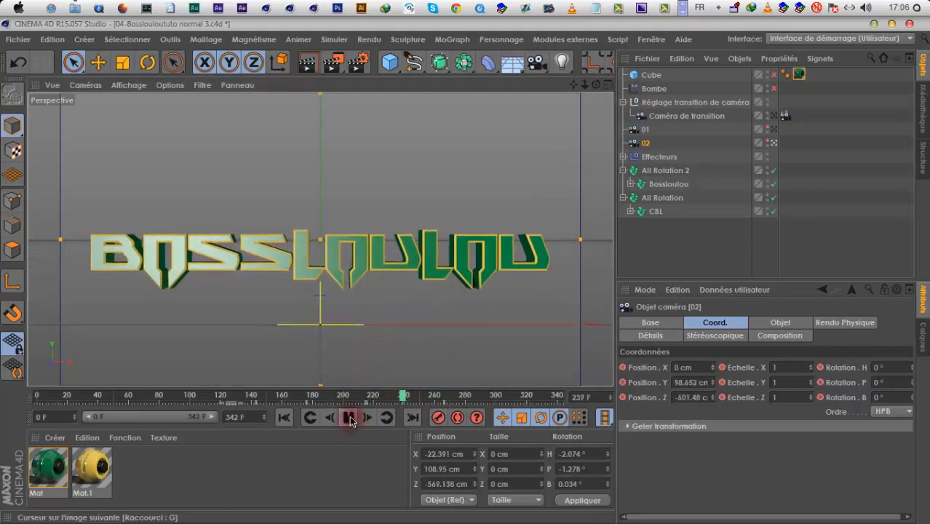
Re-enable Bombe and Cube, and reshape the cube to about 281 cm in Y at Y -50 cm with a 12 cm bevel radius
left_click(774, 89)
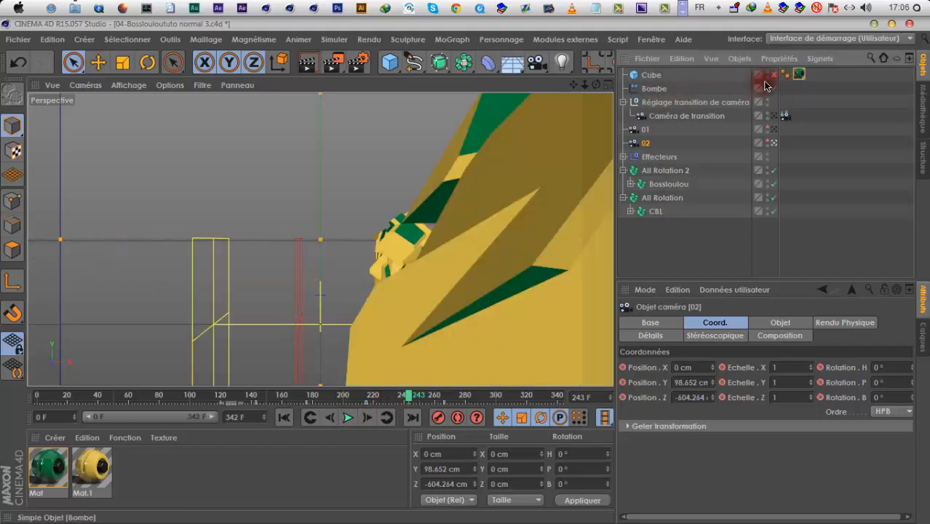
left_click(774, 75)
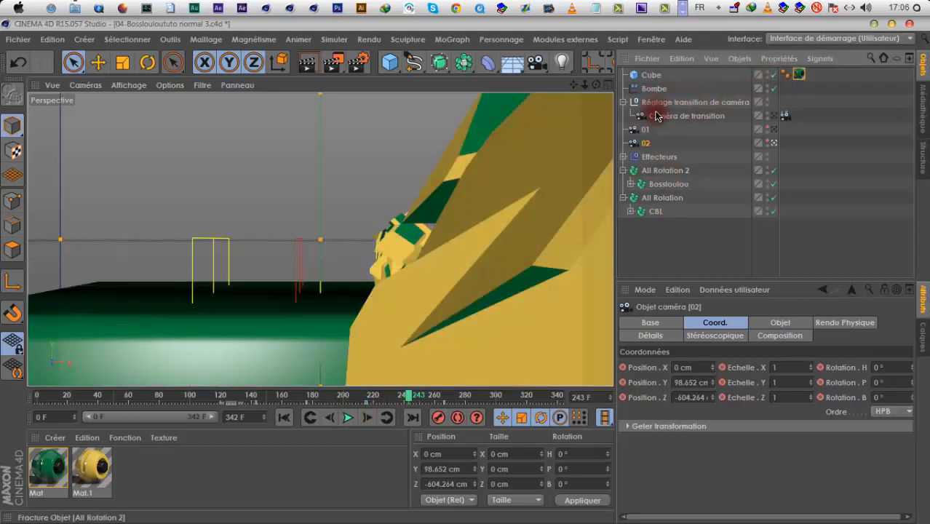
left_click(650, 74)
mouse_move(715, 369)
left_mouse_down()
mouse_move(712, 332)
mouse_move(714, 388)
mouse_move(711, 376)
left_mouse_up()
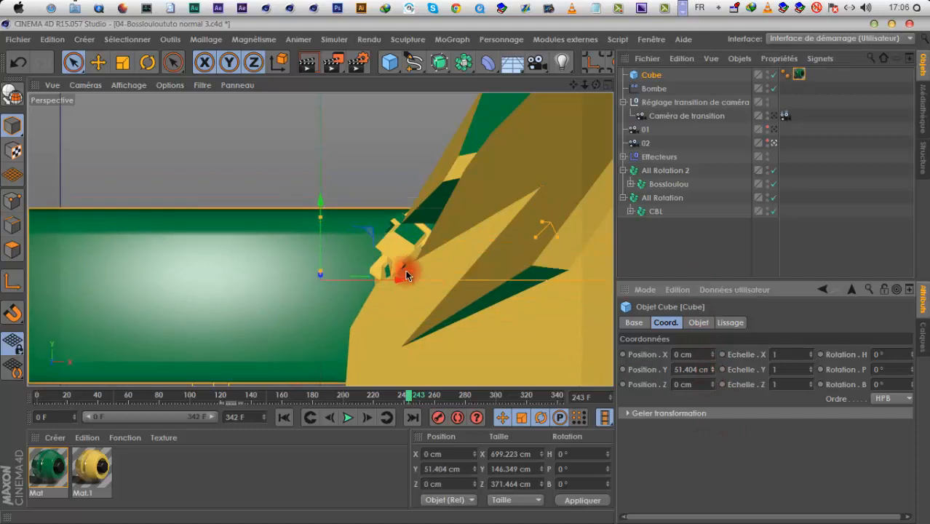
left_click_drag(322, 210, 320, 159)
left_click_drag(320, 224, 330, 302)
left_click(697, 323)
left_click_drag(754, 448, 753, 432)
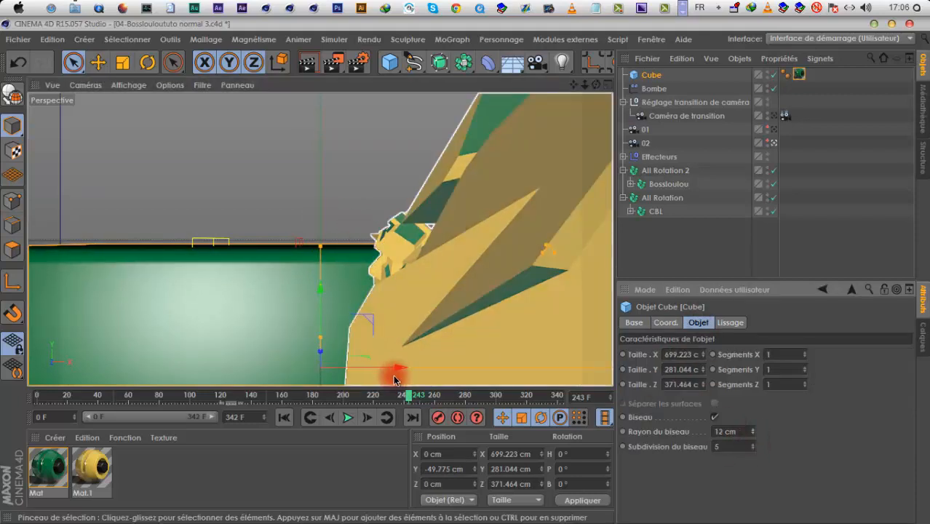
Shift the cube to about X -261 cm, make it a child of Bombe, and select the Bombe effector
left_click_drag(390, 372, 183, 344)
left_click_drag(646, 75, 655, 90)
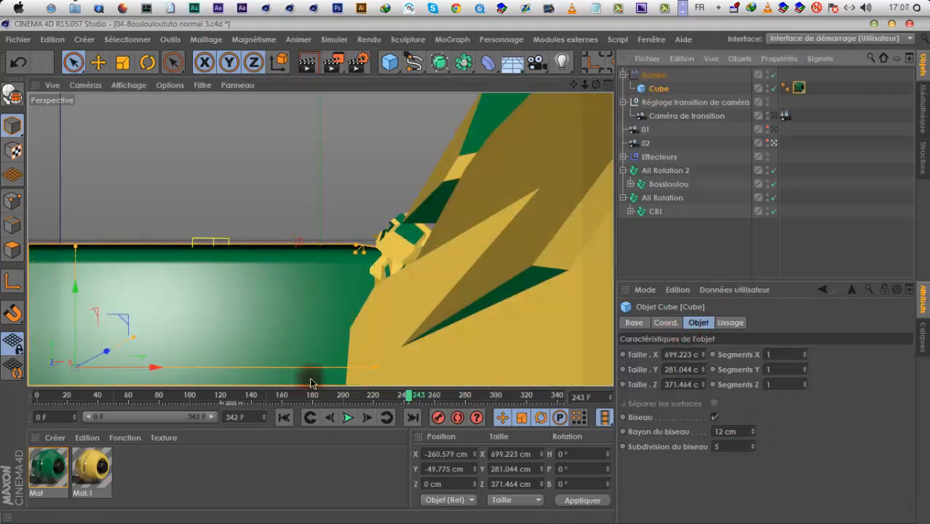
left_click(660, 79)
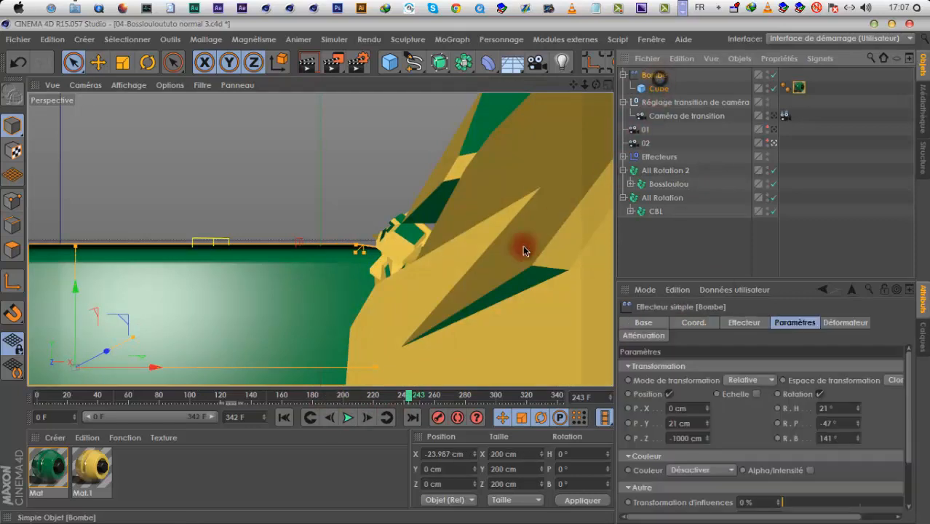
Move the Bombe effector to about X -155 cm and offset its child cube to about X -284 cm
left_click_drag(361, 324, 232, 292)
left_click(653, 89)
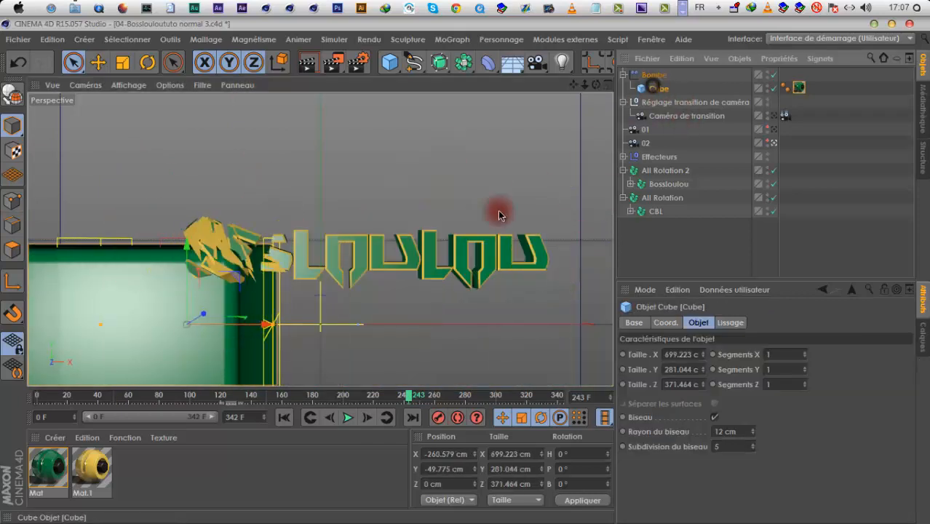
left_click(665, 323)
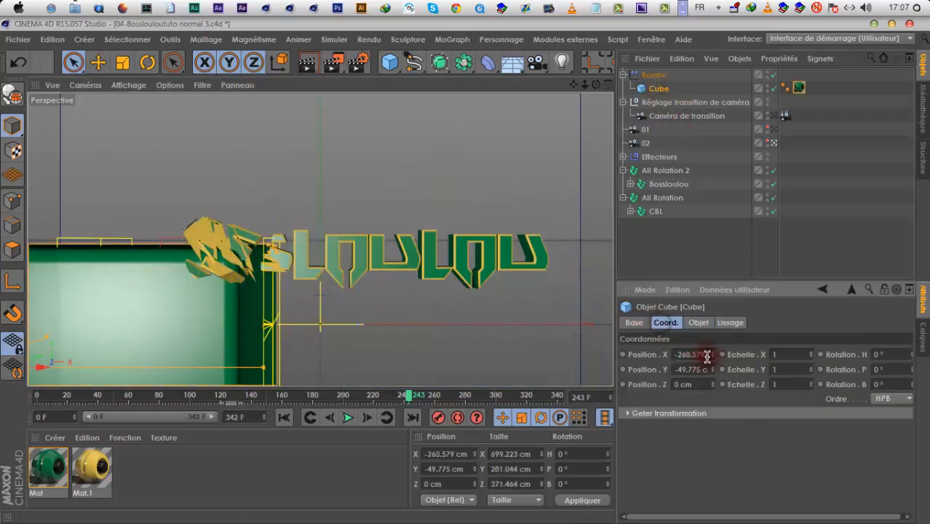
left_click_drag(706, 406, 714, 357)
Move Bombe to about X -441 cm just before the logo, keyframe it, and advance to frame 277
left_click(655, 75)
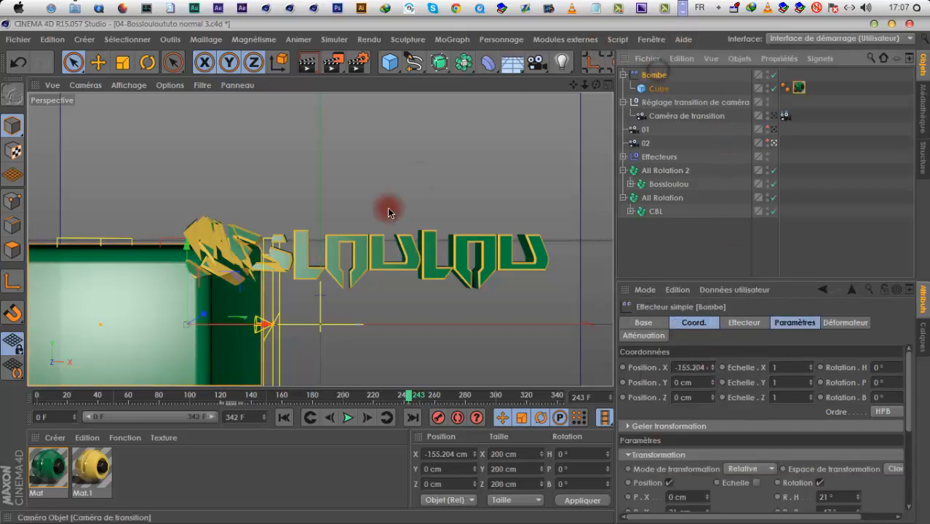
left_click_drag(265, 331, 80, 320)
left_click(332, 395)
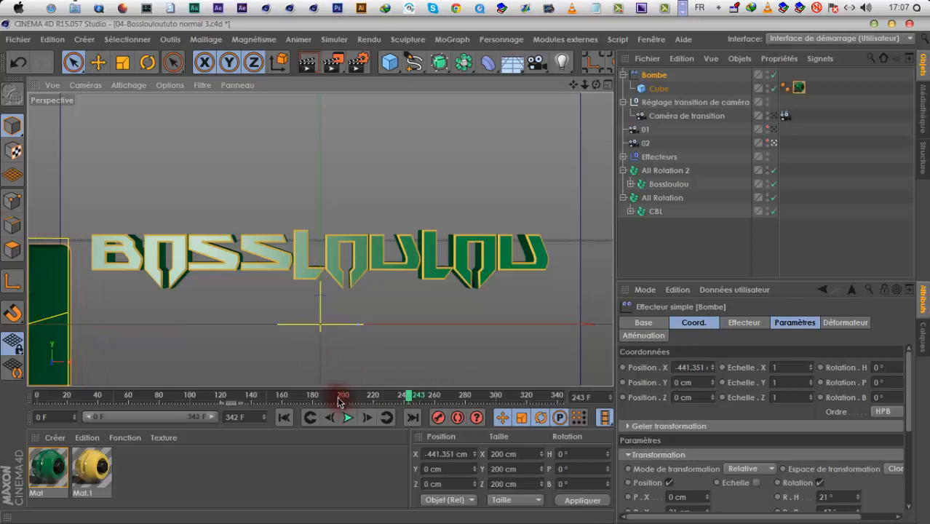
left_click(350, 419)
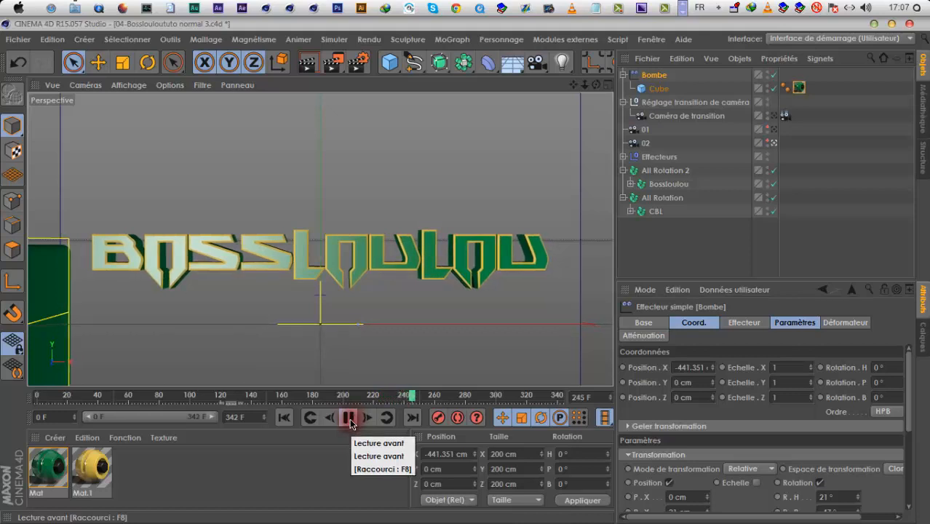
left_click(349, 419)
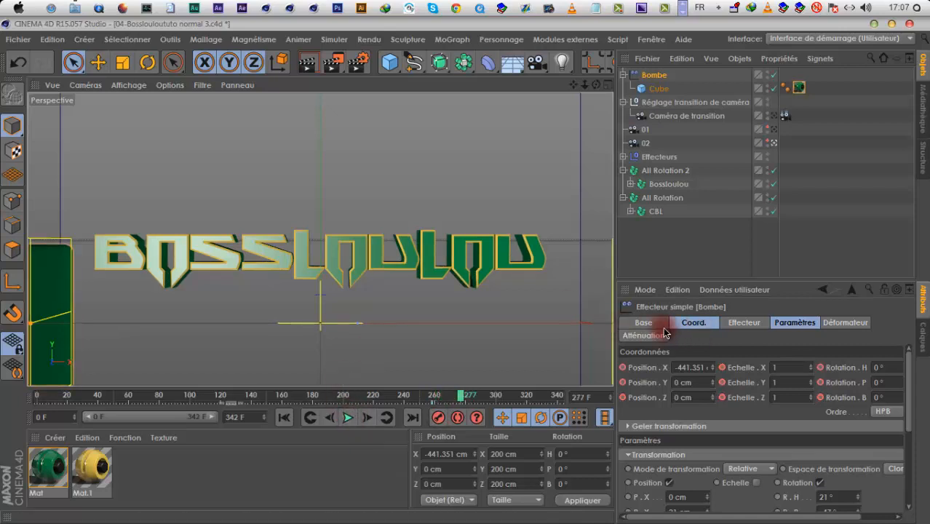
Keyframe Bombe's sweep across the logo from about X -606 cm at frame 247 to about X 362 cm at frame 277
left_click(693, 368)
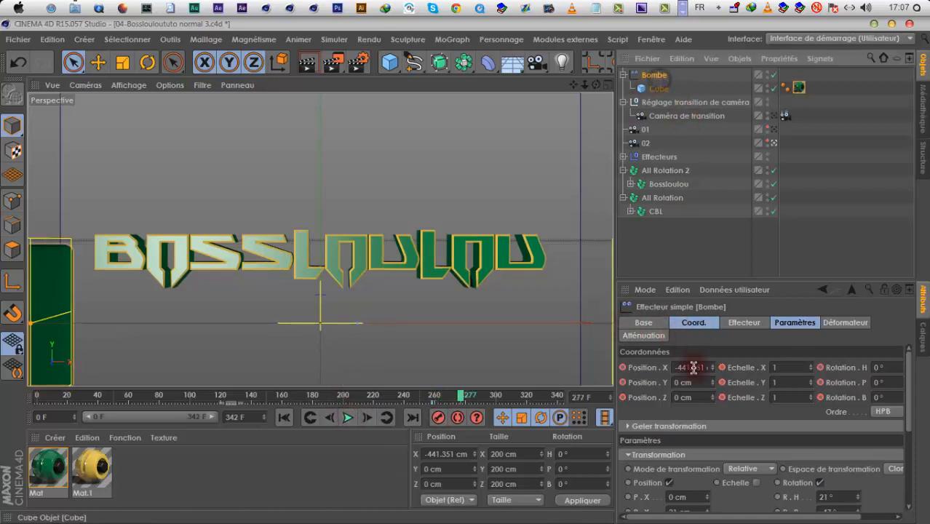
left_click_drag(712, 368, 464, 271)
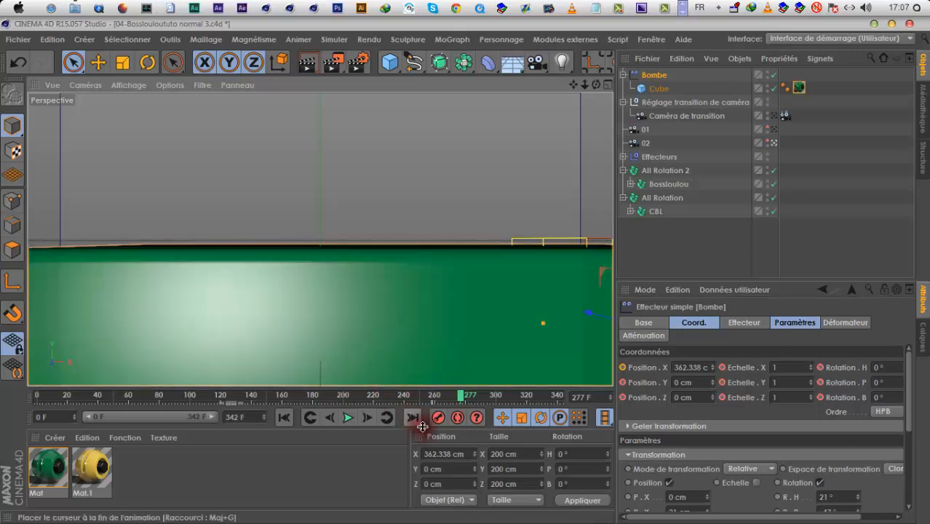
left_click(349, 419)
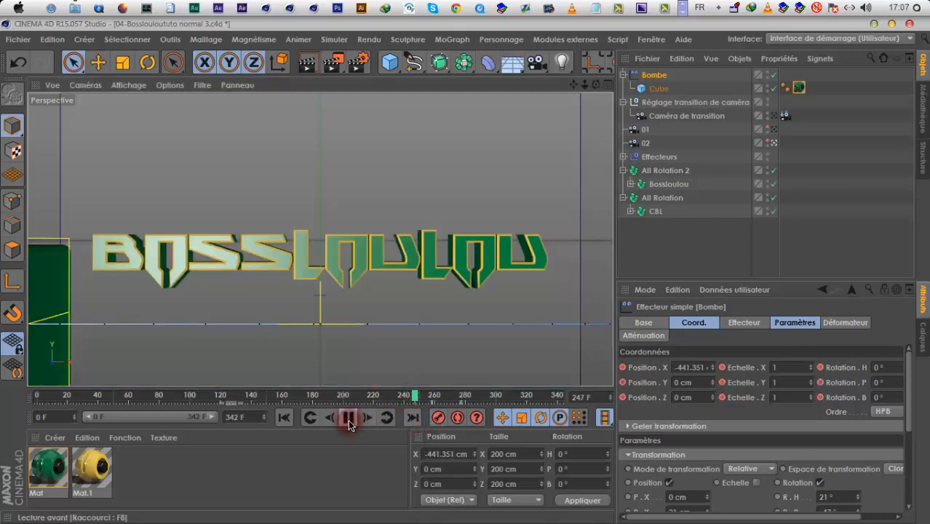
left_click(348, 422)
left_click_drag(430, 397, 415, 397)
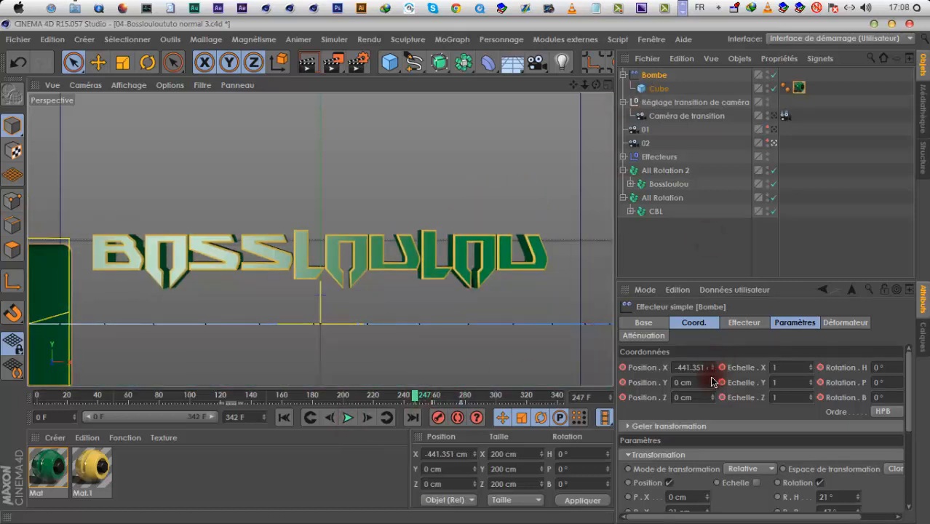
left_click_drag(711, 367, 708, 387)
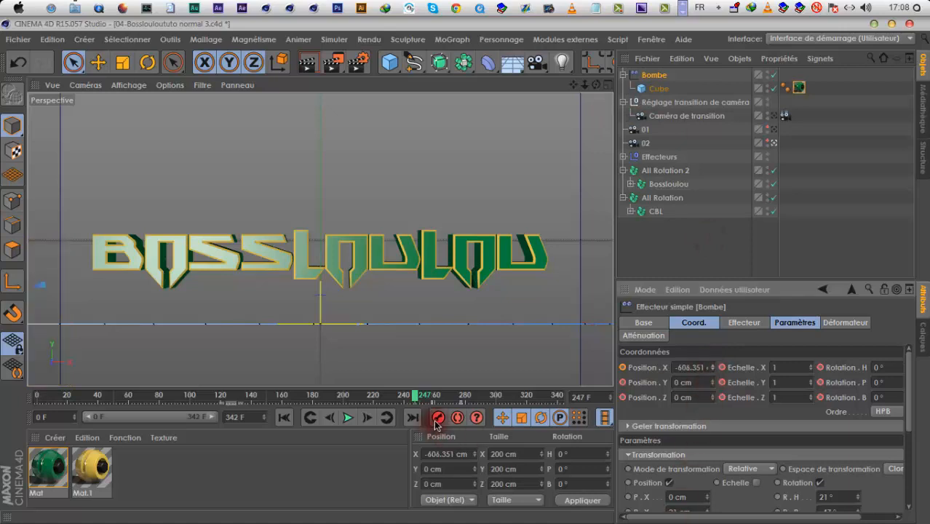
Keyframe the cube's Activé option on at frame 247 and off at frame 240
left_click(657, 88)
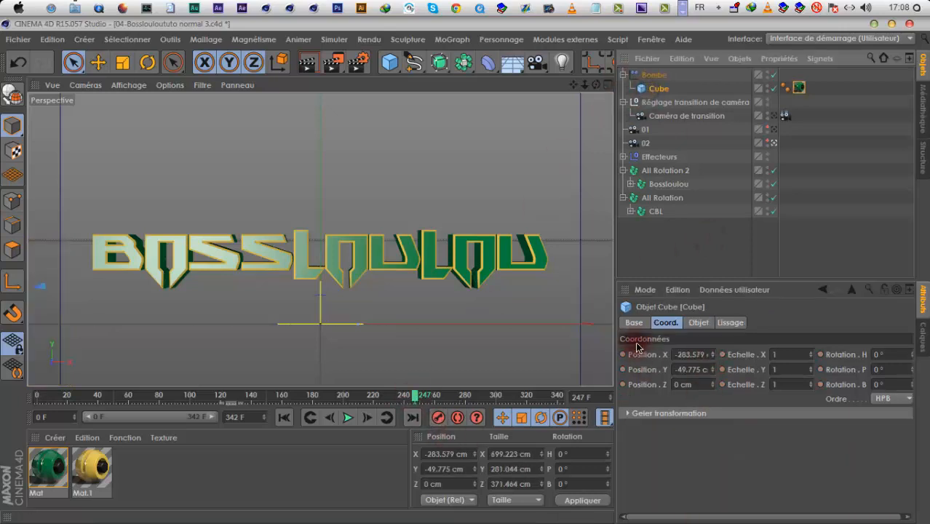
left_click(634, 322)
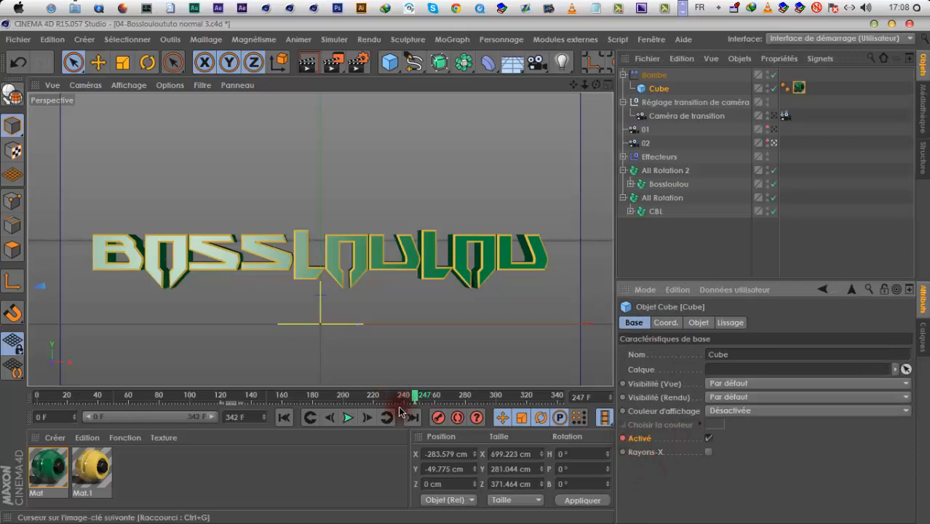
left_click_drag(409, 398, 406, 397)
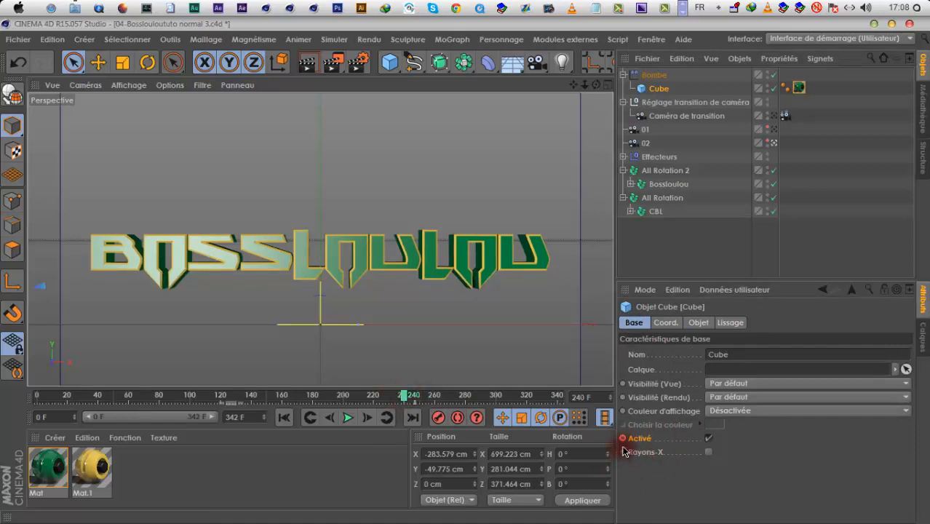
left_click(703, 440)
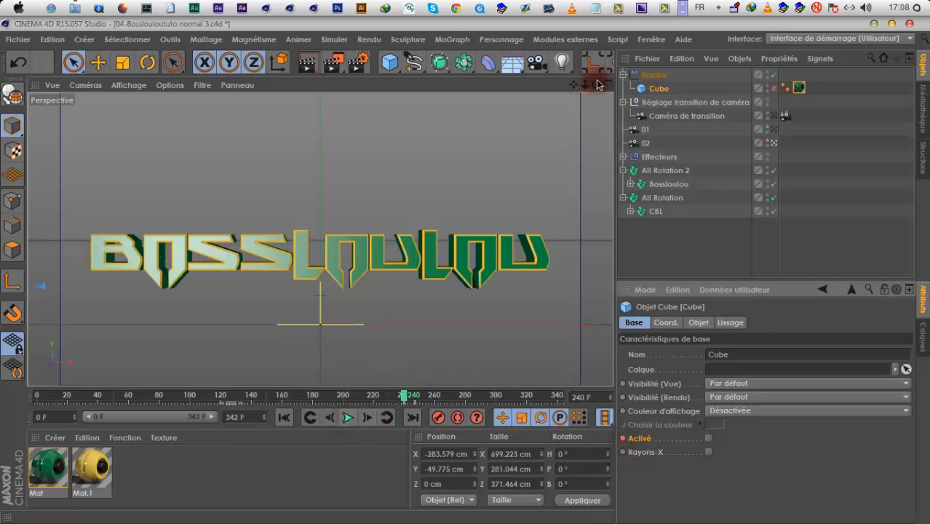
Play back the animation from frame 240 to frame 290 to check the cube's appearance and sweep across the logo
left_click_drag(446, 218, 423, 405, "alt")
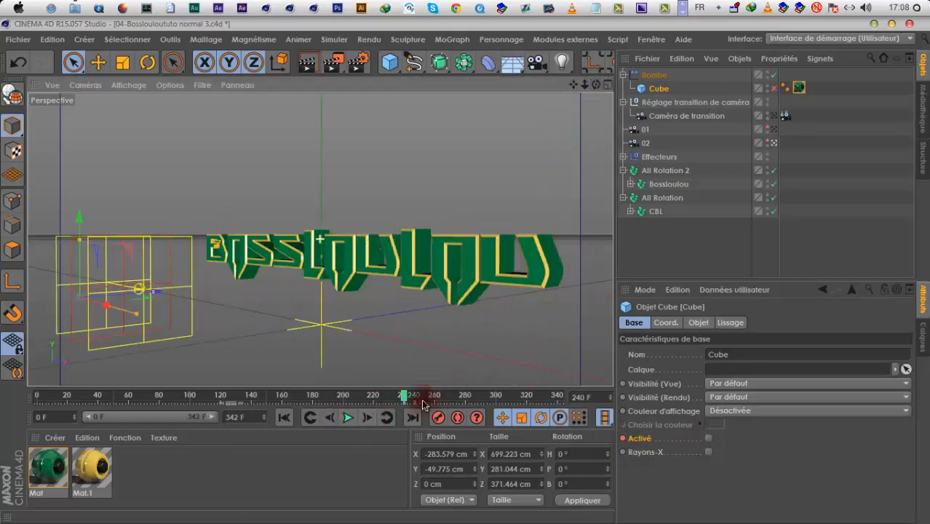
left_click(350, 422)
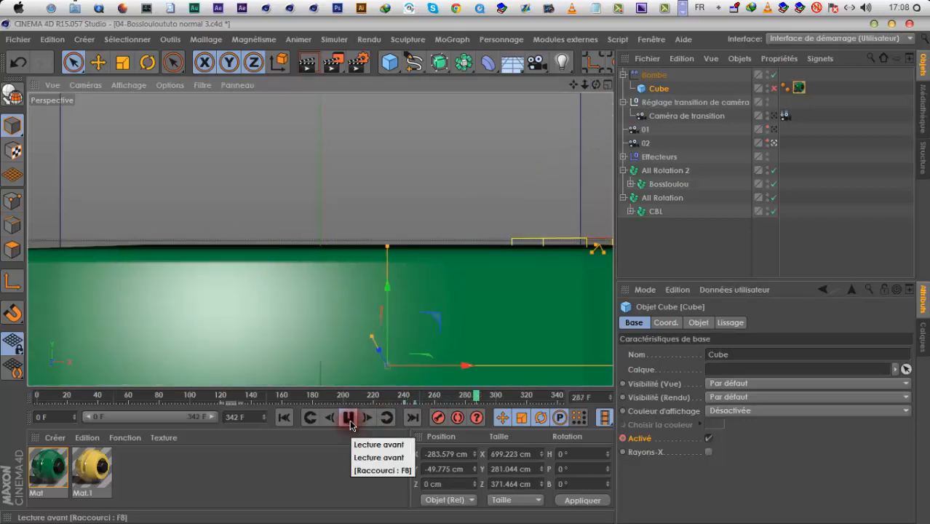
left_click(349, 421)
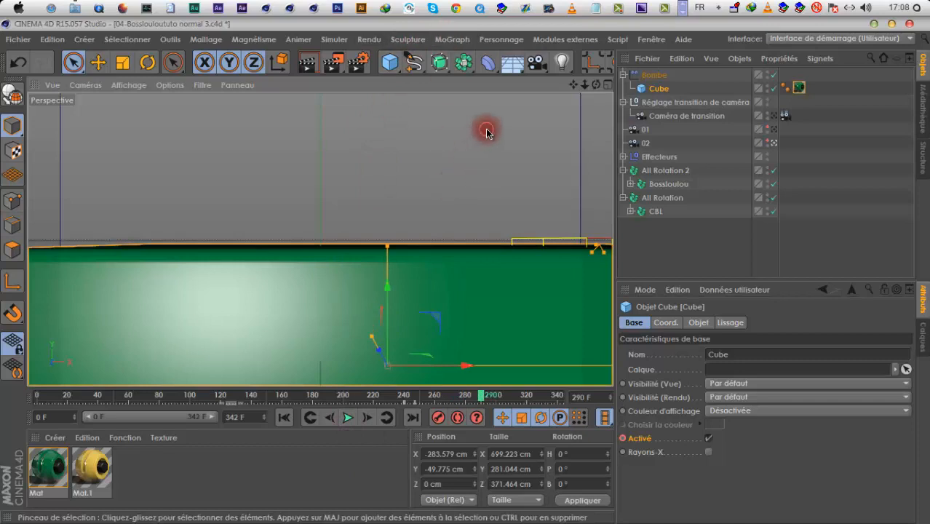
Add a MoTexte object, and check the closing text in the reference video 038-CBL - Aug 2013.mp4 in VLC
left_click(446, 41)
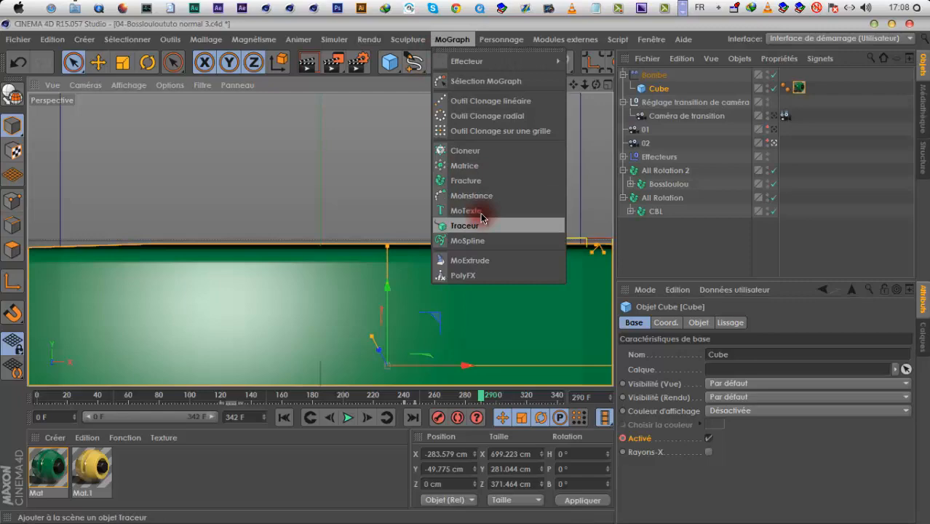
left_click(466, 211)
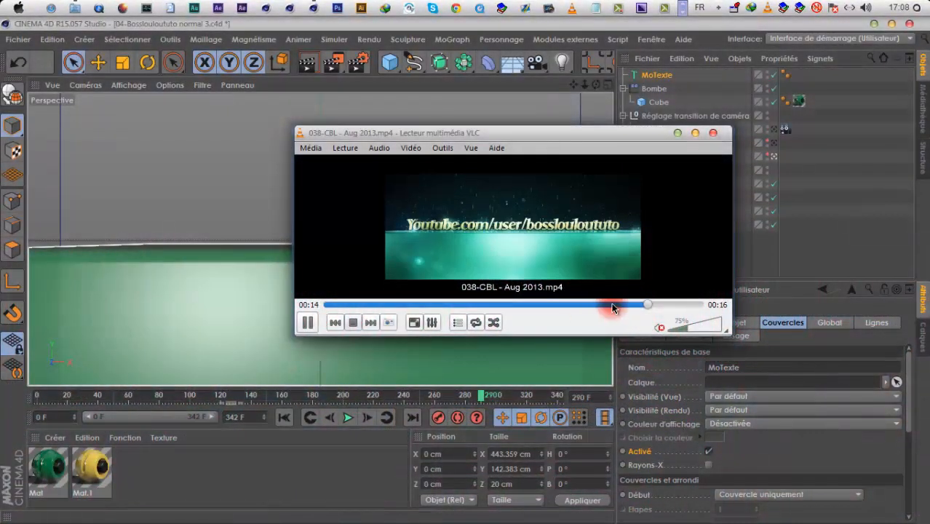
left_click_drag(612, 305, 558, 308)
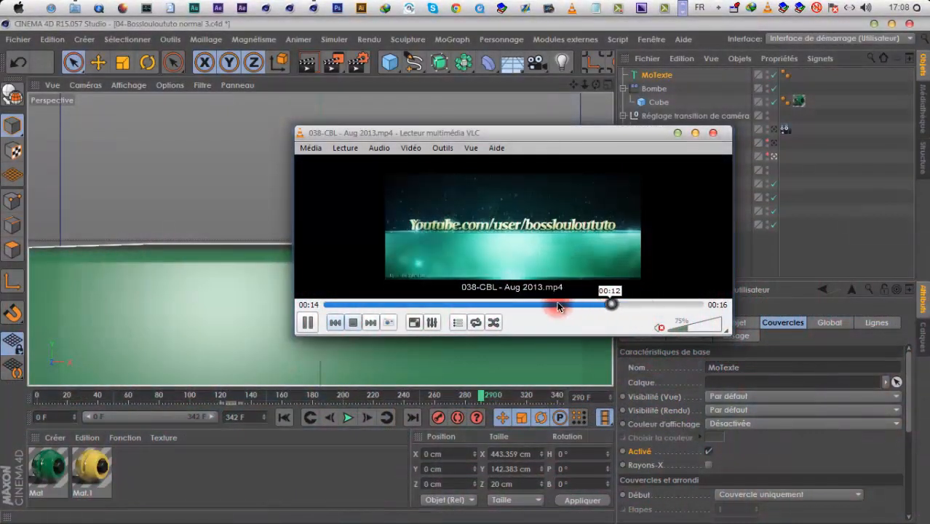
left_click(307, 322)
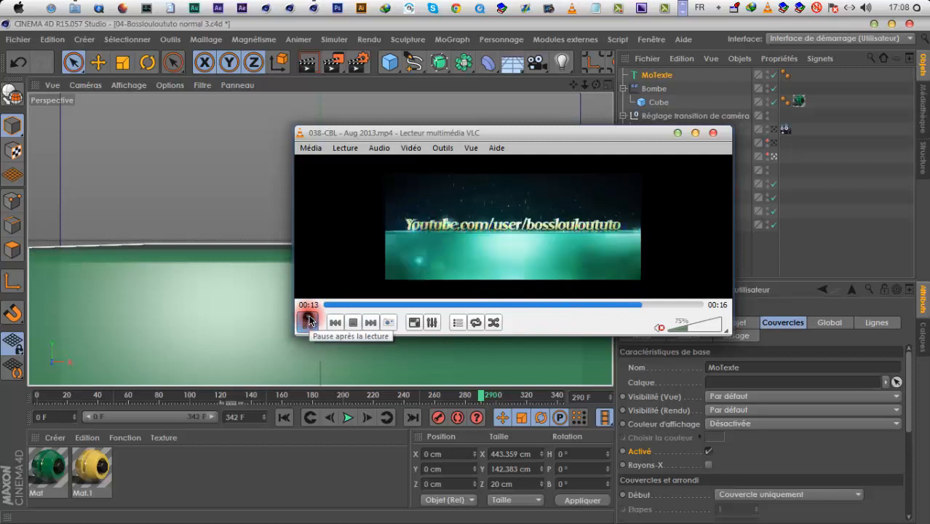
left_click(307, 322)
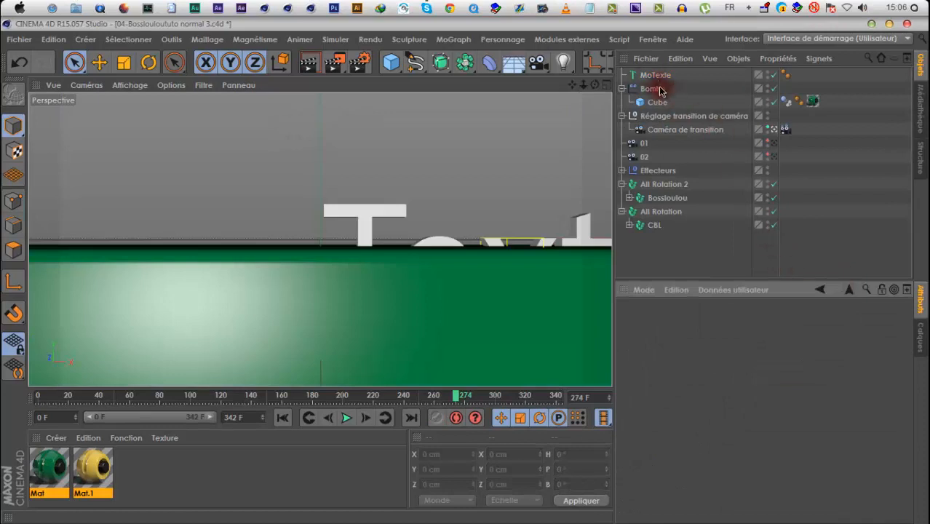
Set the MoTexte object's text to "Youtube.com/bosslouloututo"
left_click(657, 76)
double_click(697, 398)
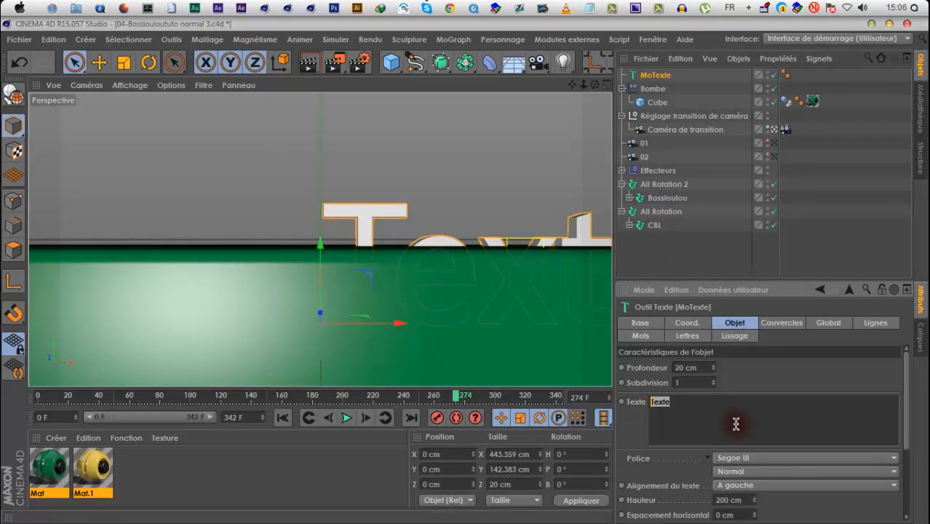
type("Youtube.com")
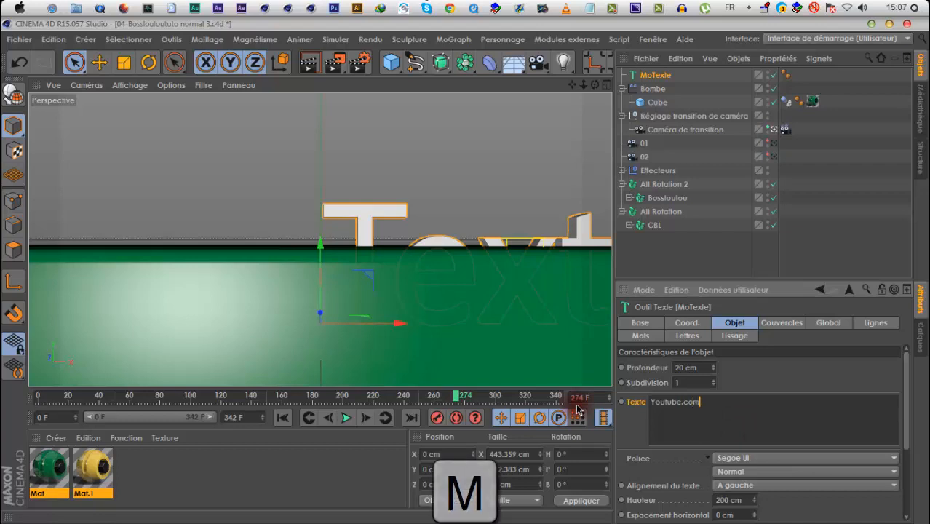
type("/bosslouloututo")
Set the text's font to Snubfighter and its alignment to Centré
left_click(737, 457)
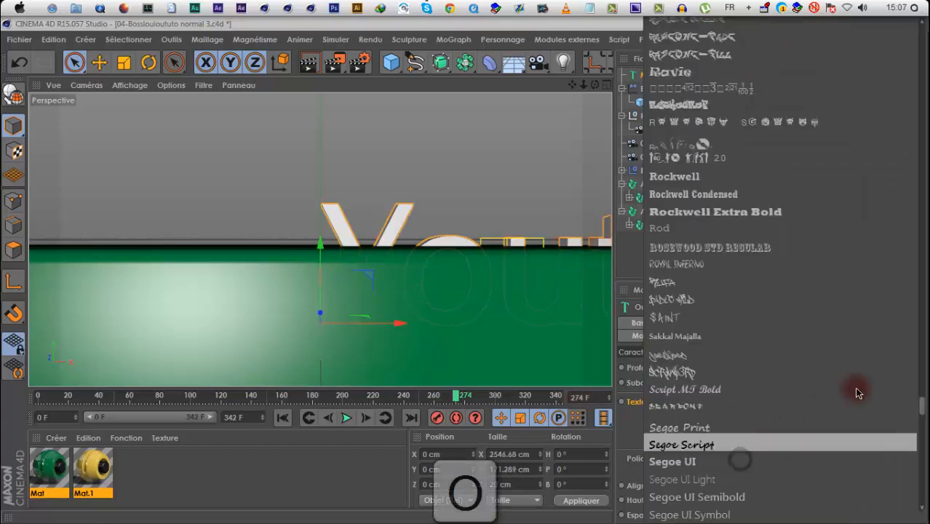
scroll(857, 393, "down", 10)
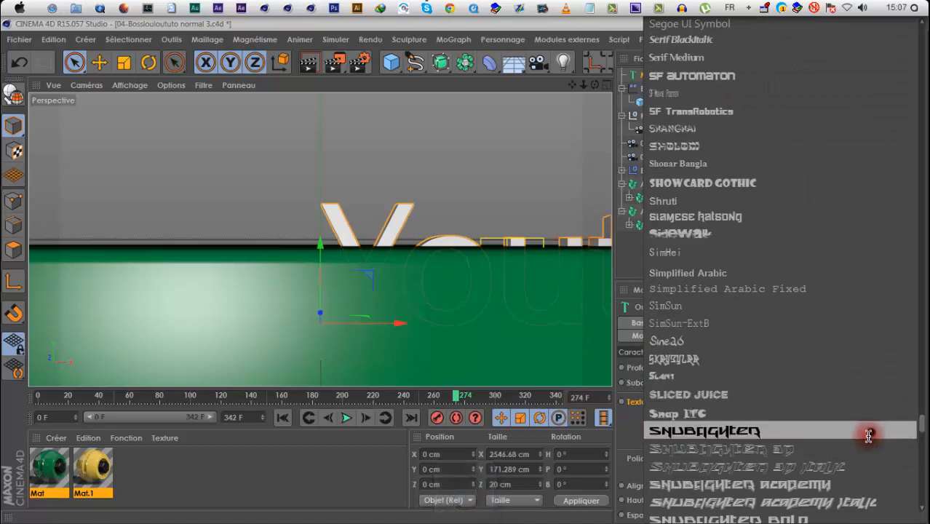
left_click(868, 435)
left_click(726, 486)
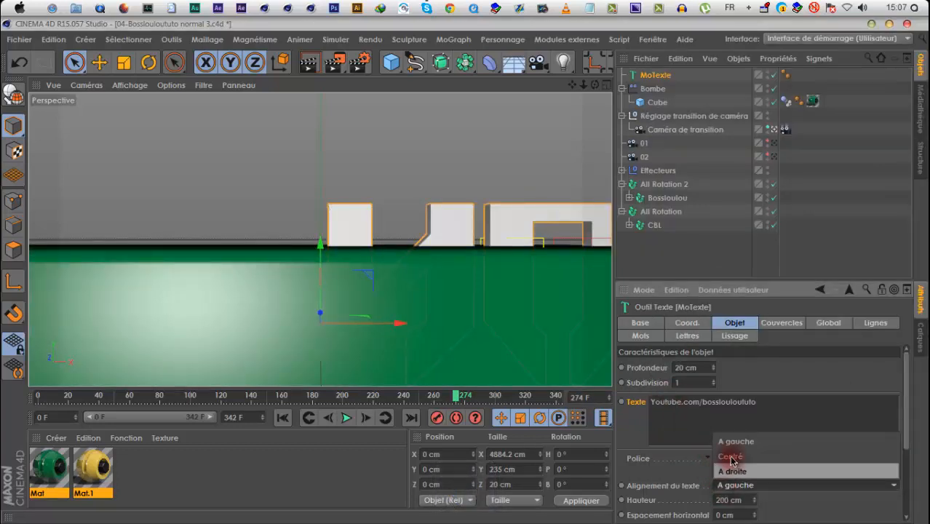
left_click(730, 457)
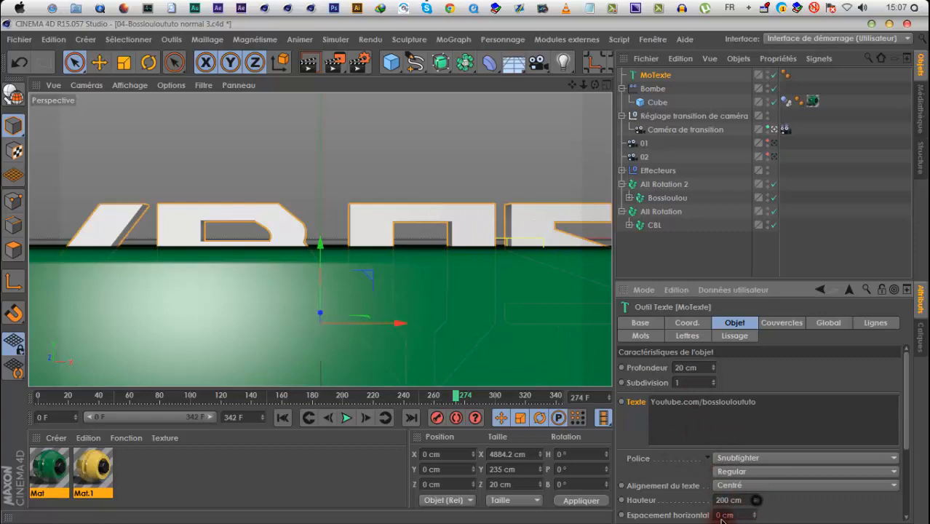
Reduce the text's height to 24 cm and raise the MoTexte object to about Y 104 cm, above the green cube
left_click_drag(754, 500, 753, 504)
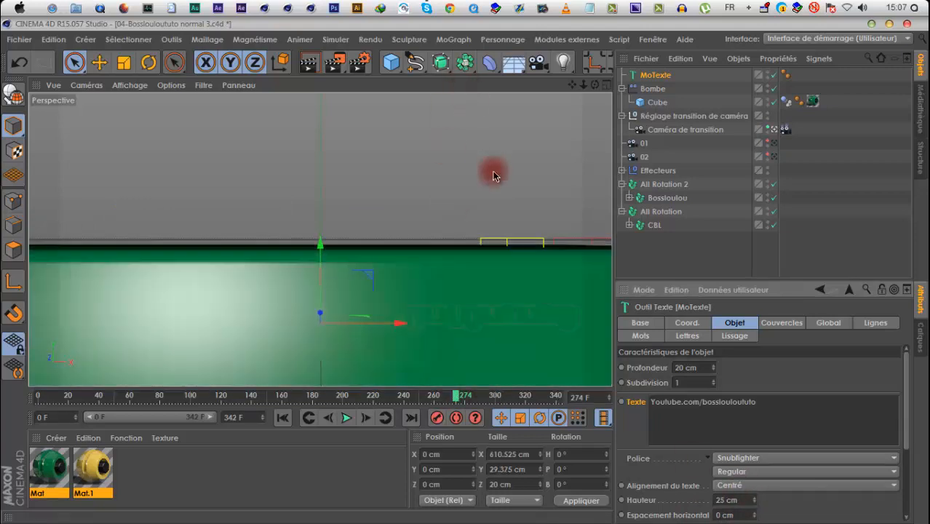
left_click_drag(318, 241, 322, 151)
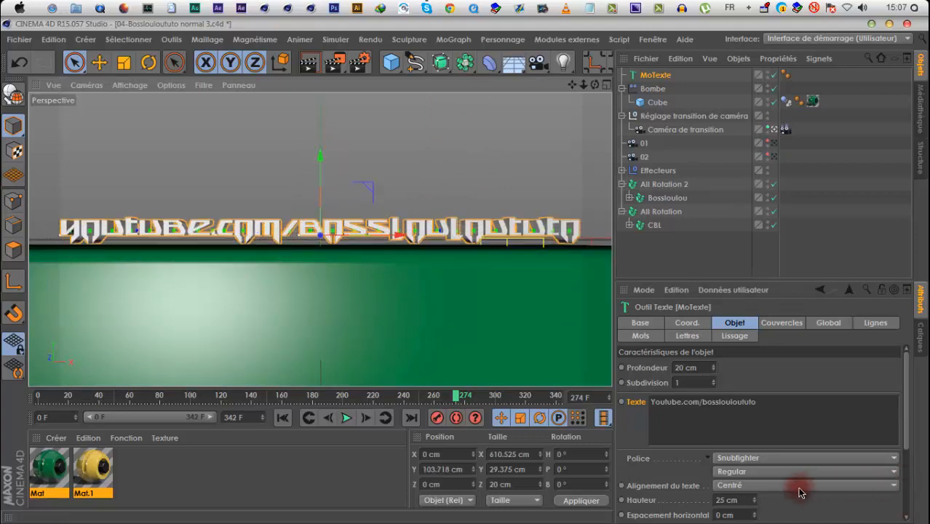
left_click(755, 503)
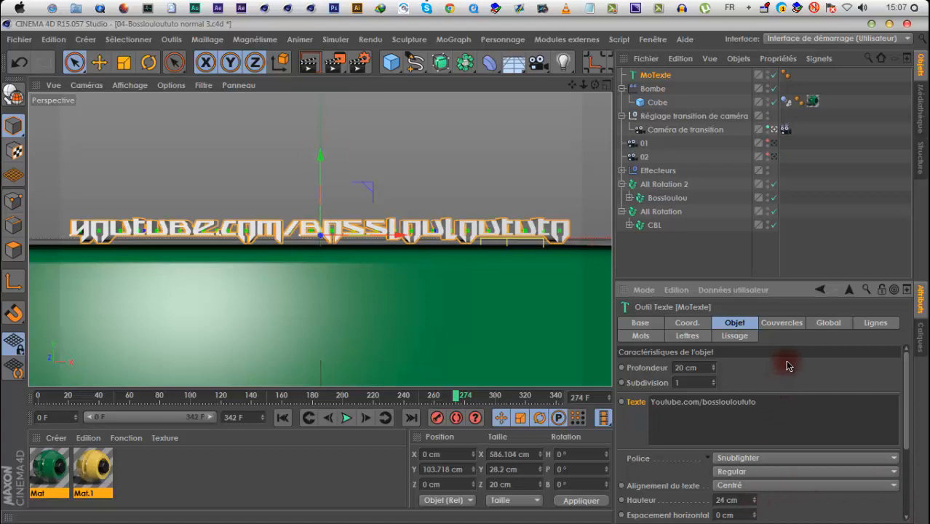
Change the text's font to Serif BlackItalic and enlarge its height to 49 cm
left_click(786, 457)
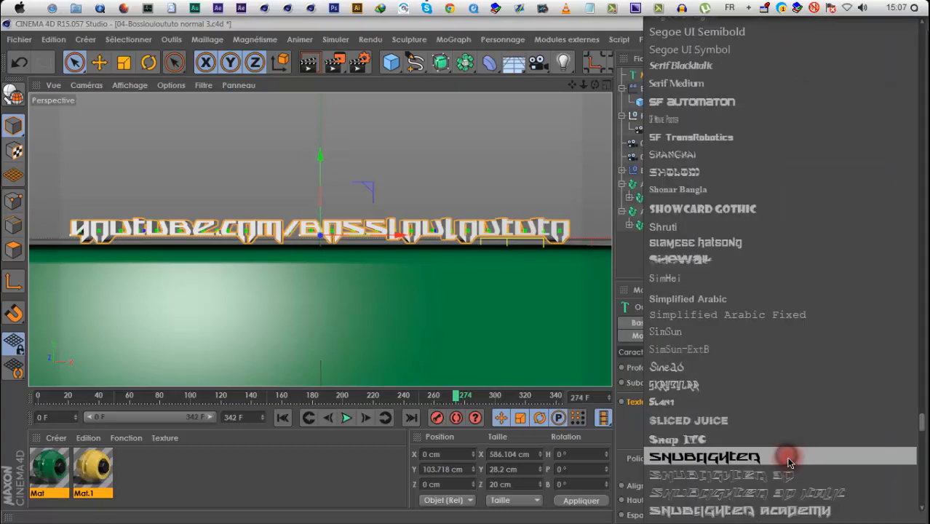
left_click(754, 242)
left_click(743, 457)
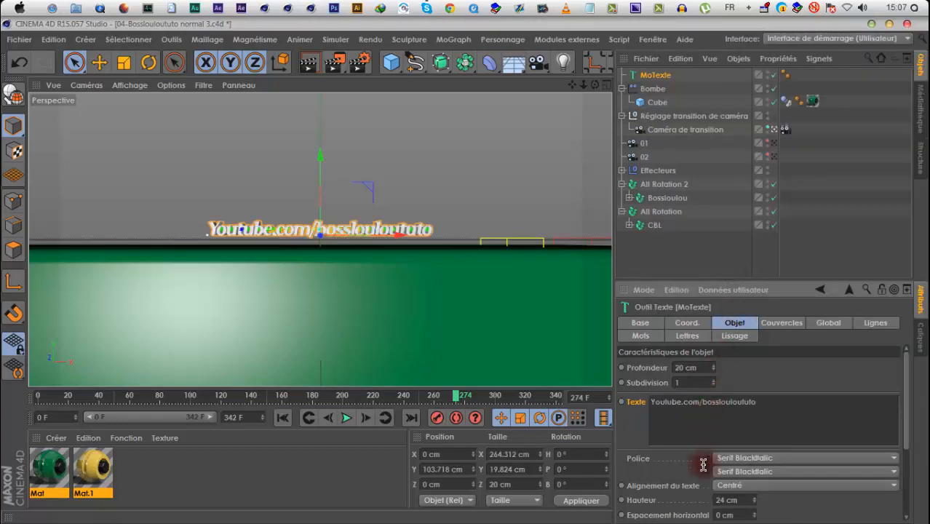
left_click_drag(754, 495, 754, 507)
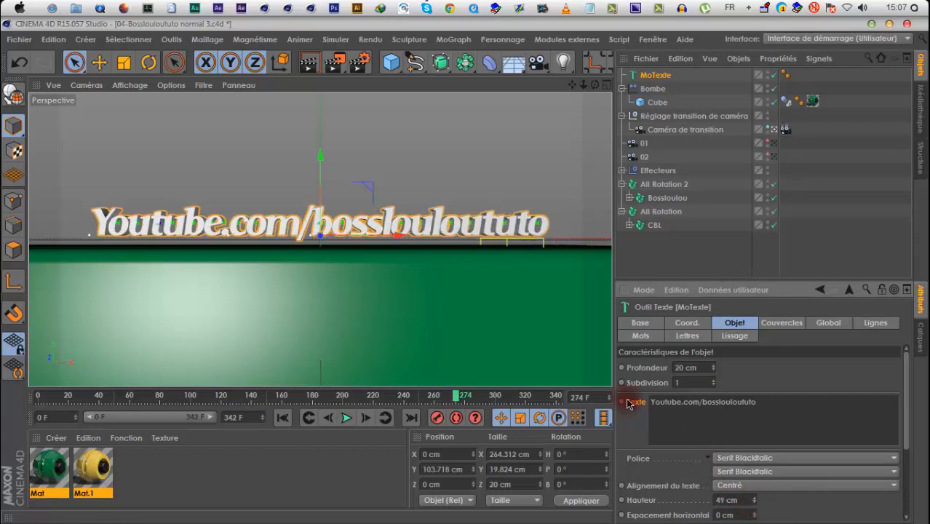
Reduce the text's height to 47 cm, lower it to about Y 96 cm, and set its depth to 13 cm
left_click_drag(319, 159, 318, 161)
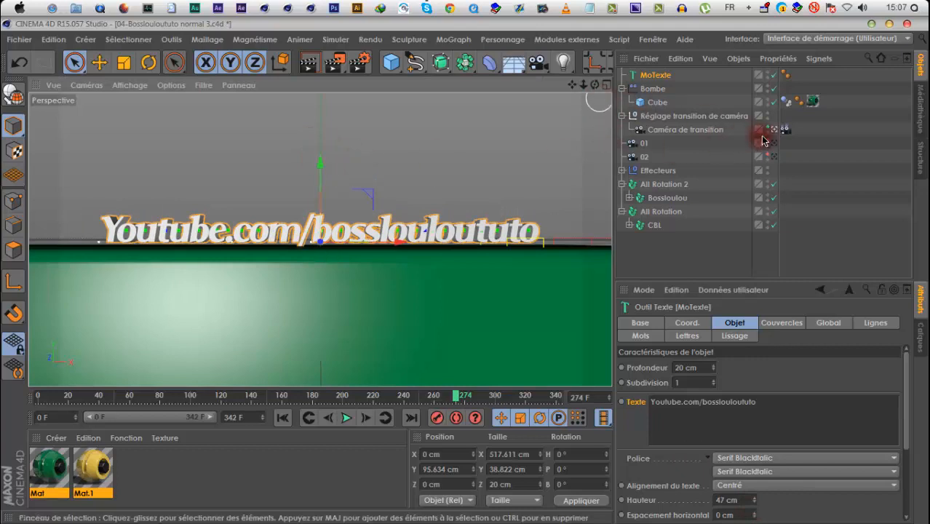
left_click(774, 130)
mouse_move(586, 88)
left_mouse_down()
mouse_move(492, 268)
mouse_move(506, 272)
mouse_move(579, 92)
mouse_move(456, 258)
mouse_move(574, 92)
mouse_move(463, 270)
mouse_move(578, 89)
mouse_move(464, 270)
mouse_move(730, 398)
mouse_move(714, 382)
left_mouse_up()
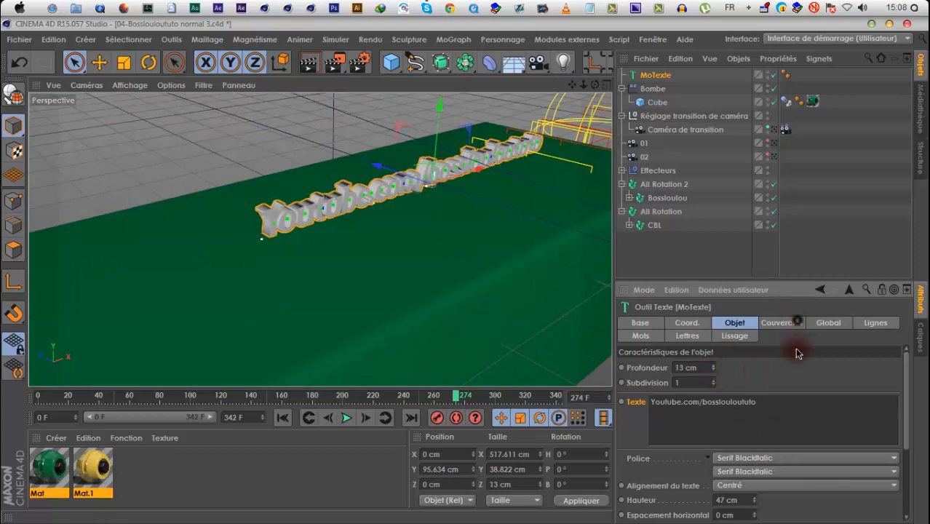
Set both the start and end caps of the text to Couvercle et biseau with a 1 cm radius
left_click(798, 321)
left_click(782, 366)
left_click(783, 426)
left_click(780, 409)
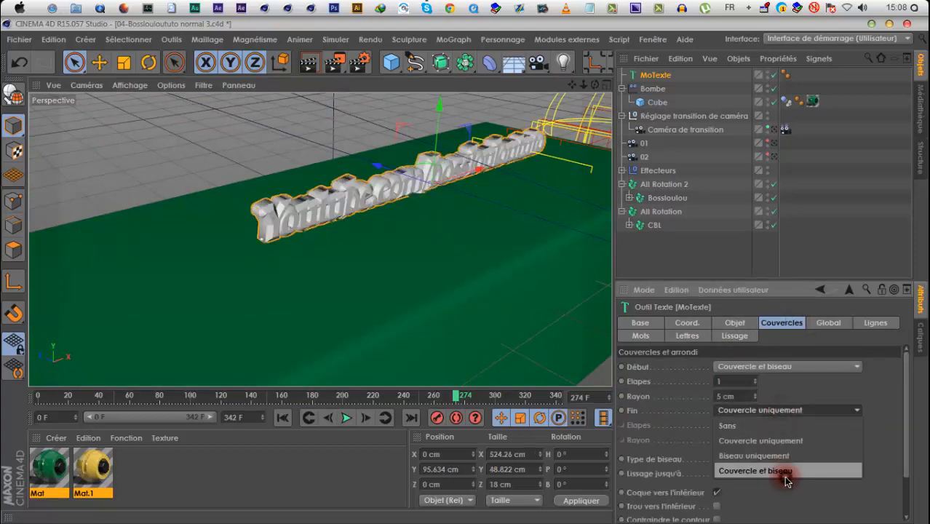
left_click(785, 478)
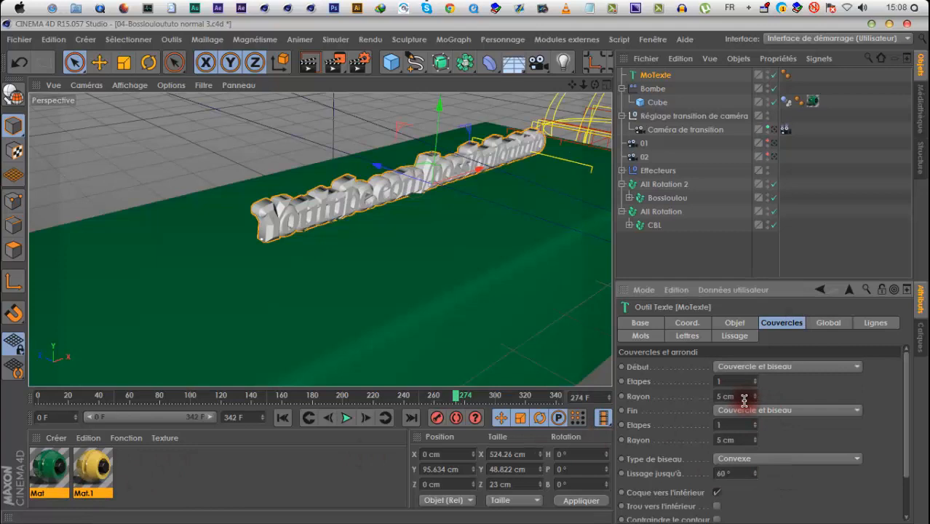
left_click_drag(743, 445, 720, 442)
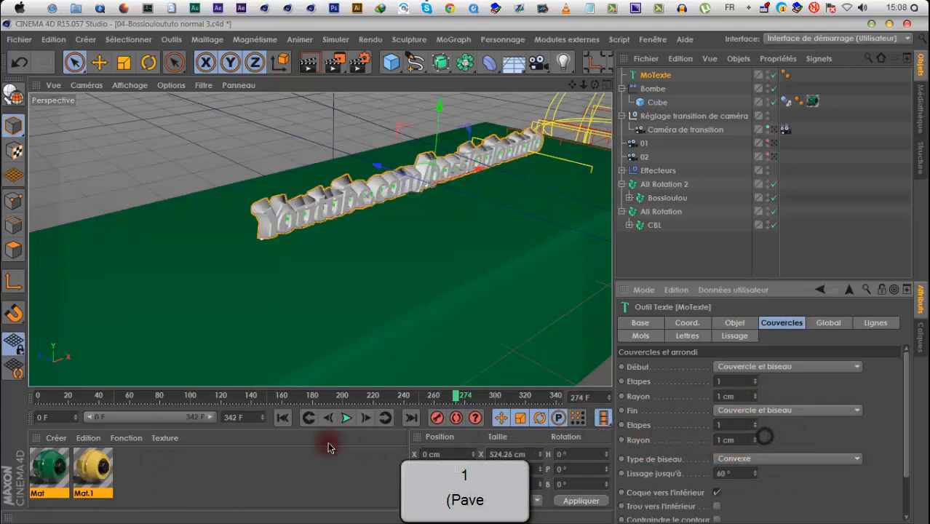
Apply Mat and Mat.1 to MoTexte, trying selection R1 for the yellow Mat.1 before limiting it to the front cap
left_click_drag(33, 460, 647, 77)
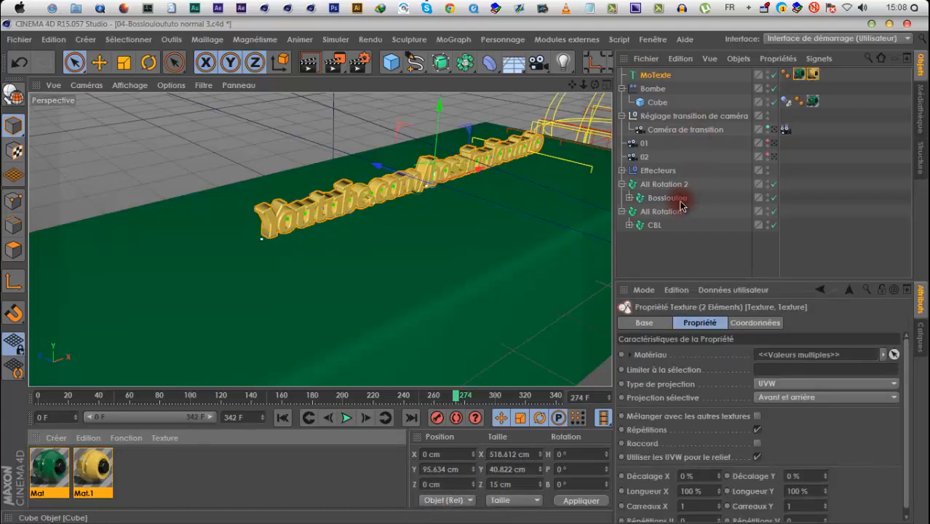
left_click(813, 73)
left_click(758, 368)
type("R1")
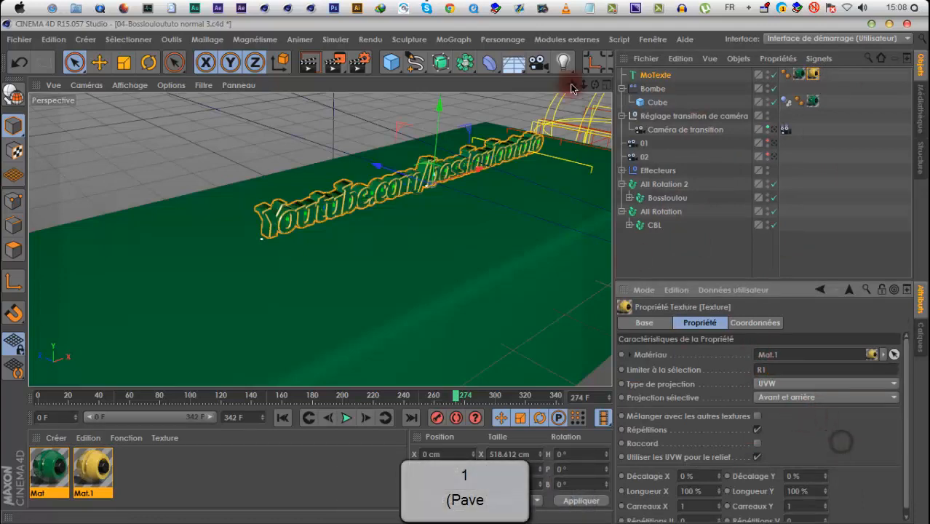
left_click_drag(595, 85, 465, 268)
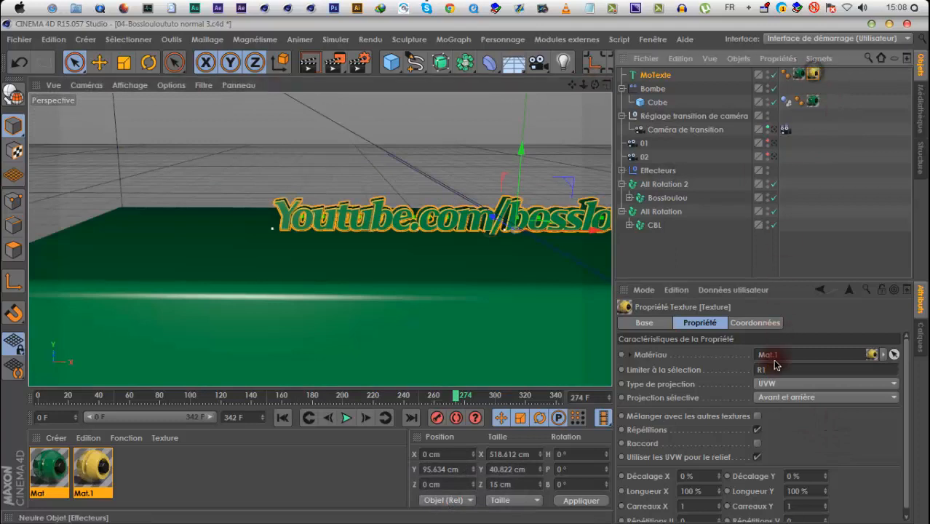
key("shift+c")
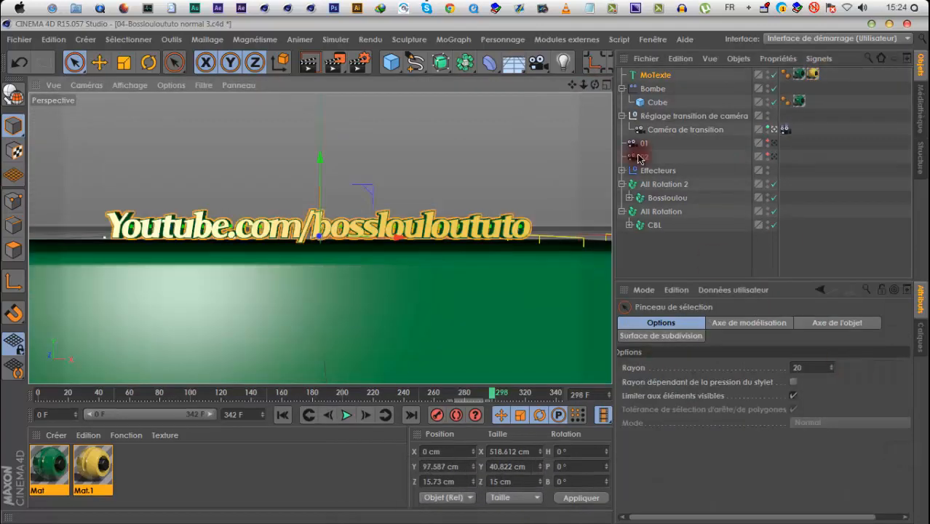
Rename the cube under Bombe to Sol and make it a collision body (Corps collision)
left_click(655, 102)
double_click(659, 102)
type("Sol")
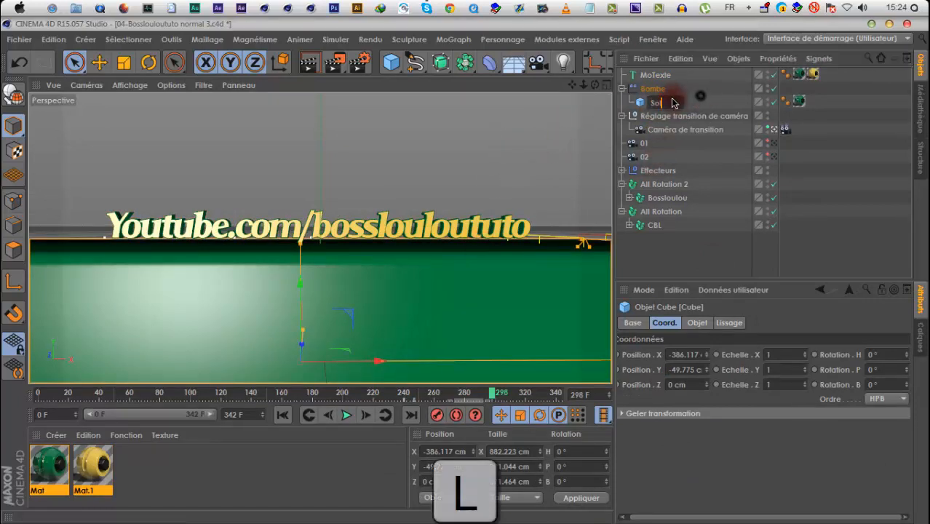
right_click(645, 107)
mouse_move(757, 153)
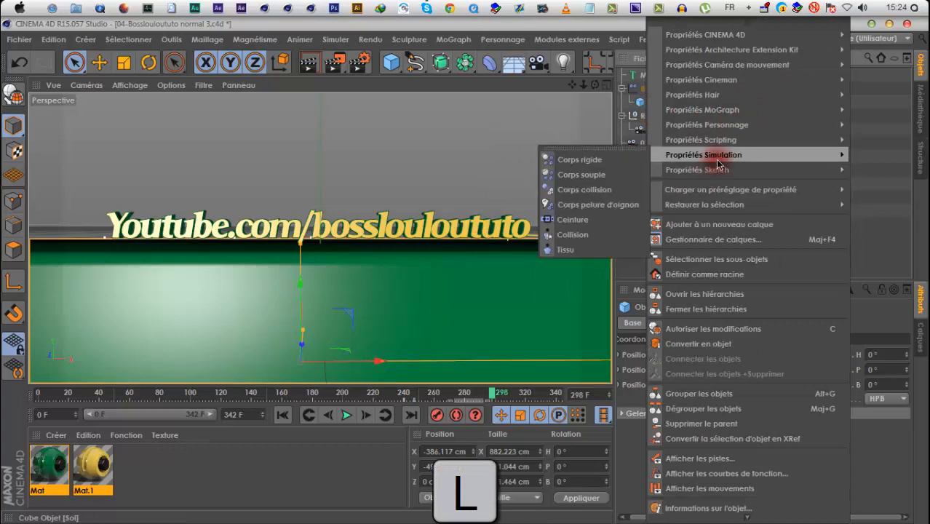
left_click(603, 193)
Make MoTexte a rigid body (Corps rigide) and review the dynamics tags of MoTexte and Sol
right_click(661, 81)
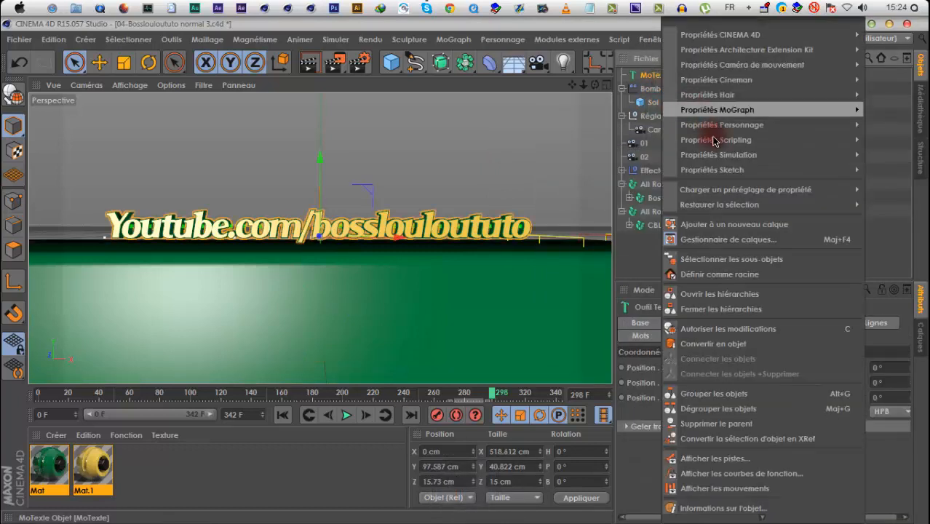
mouse_move(717, 154)
left_click(604, 160)
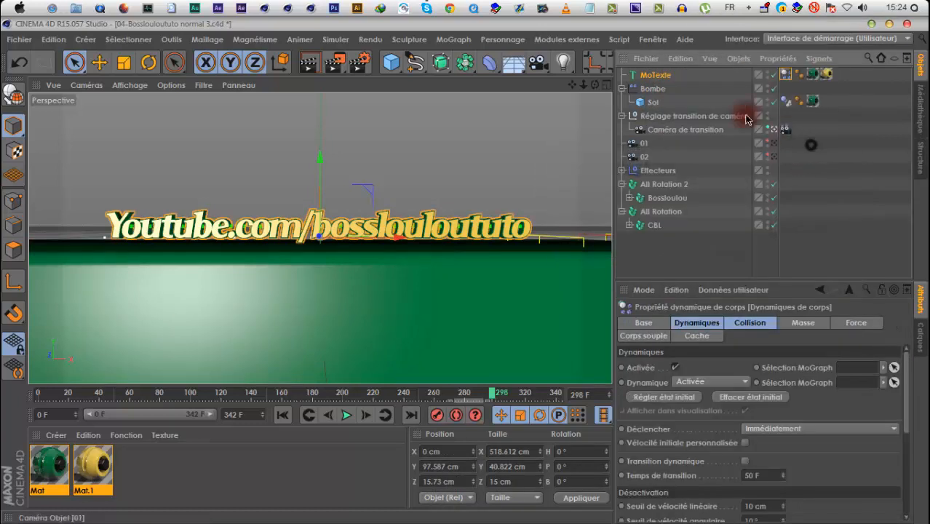
left_click(811, 144)
left_click(666, 79)
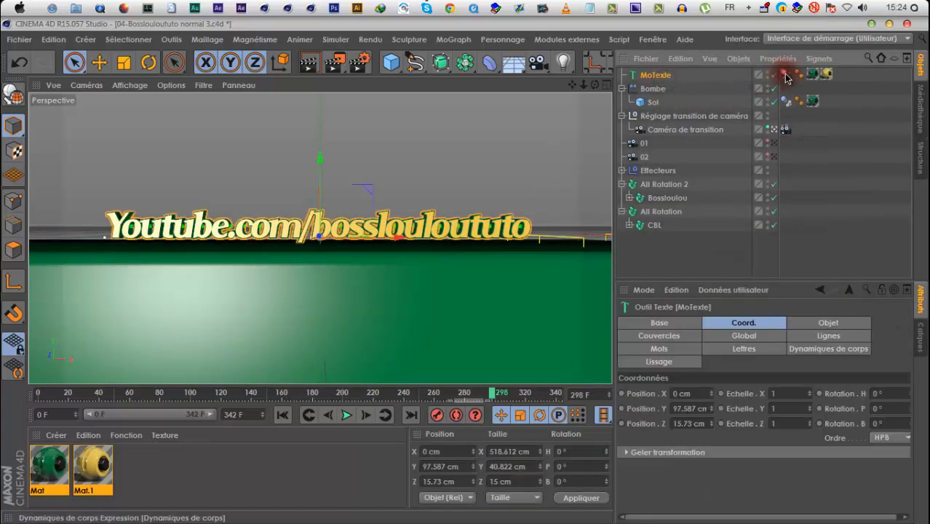
left_click(784, 74)
left_click(786, 103)
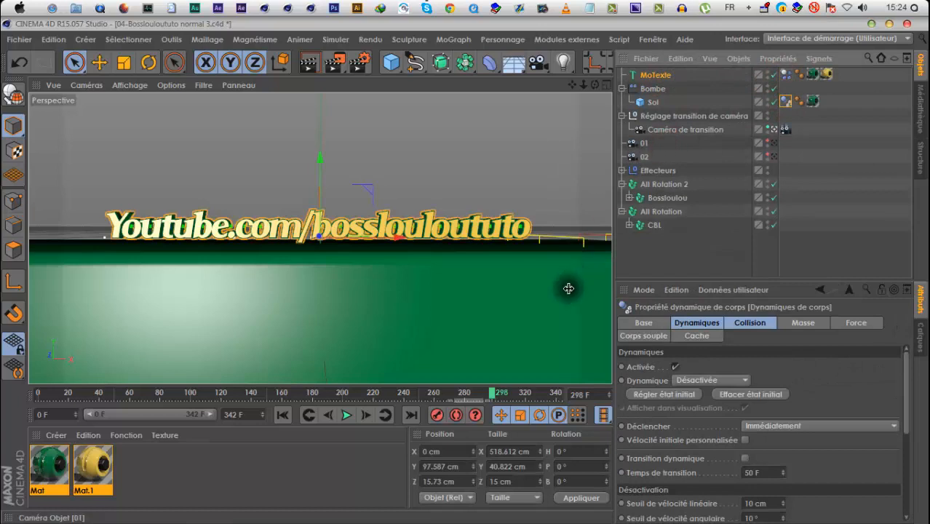
Raise MoTexte to about Y 132 cm above the floor and check the animation's first and last frames
left_click(653, 102)
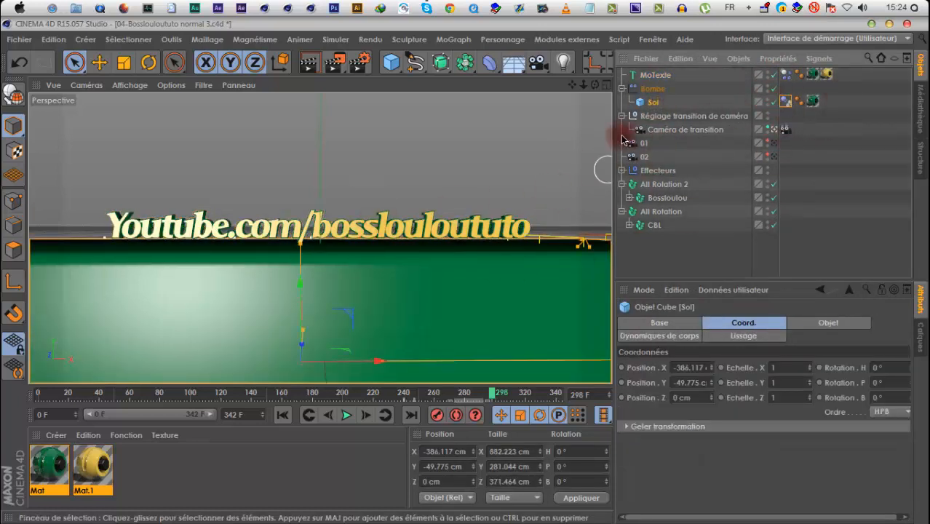
left_click(635, 74)
left_click_drag(320, 160, 320, 132)
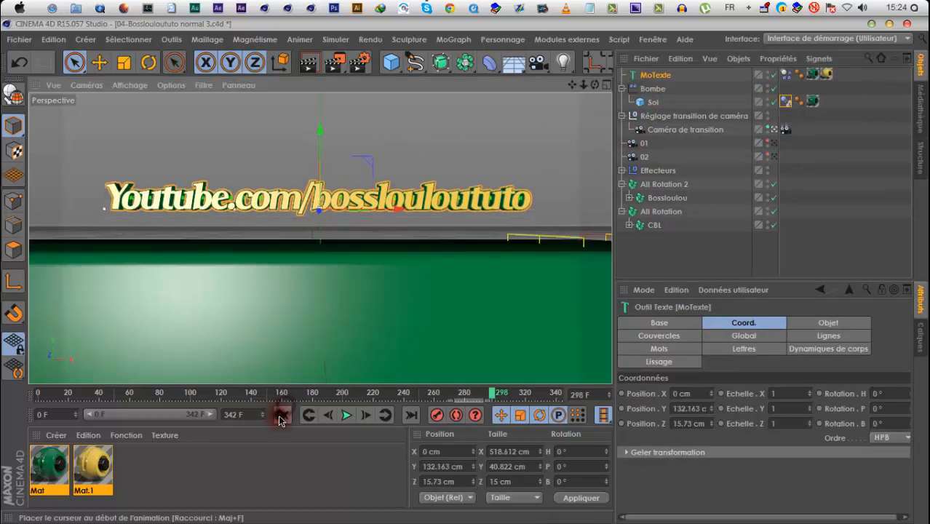
left_click(282, 416)
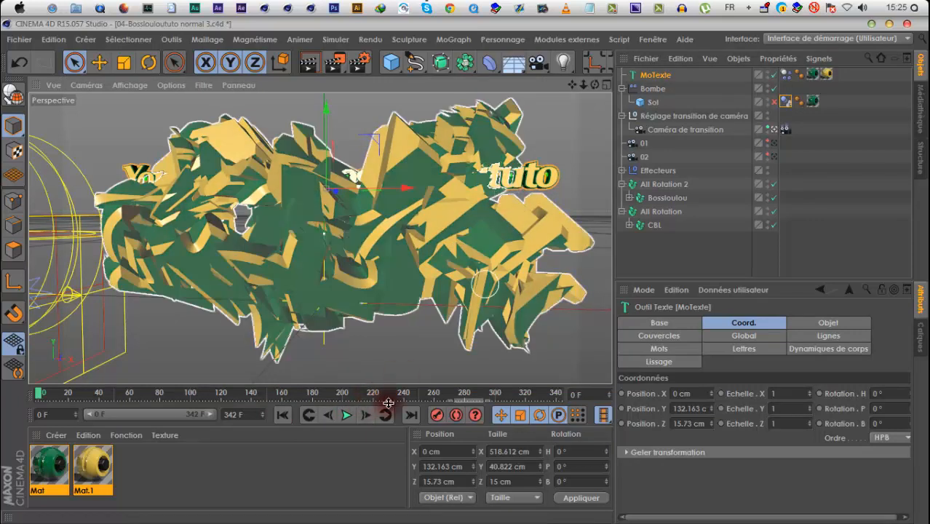
left_click(411, 416)
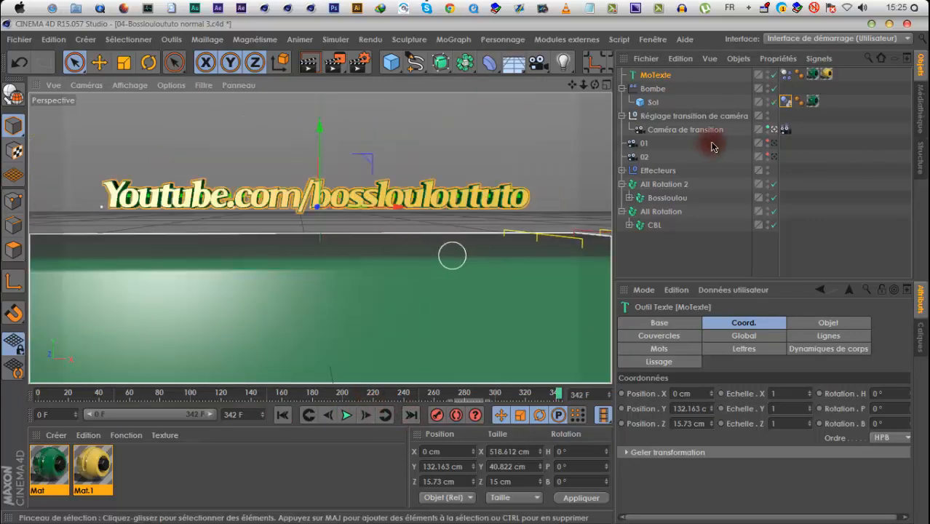
Duplicate Sol outside Bombe, name the copy Sol 2, and delete the dynamics tag from the original Sol
left_click(654, 103)
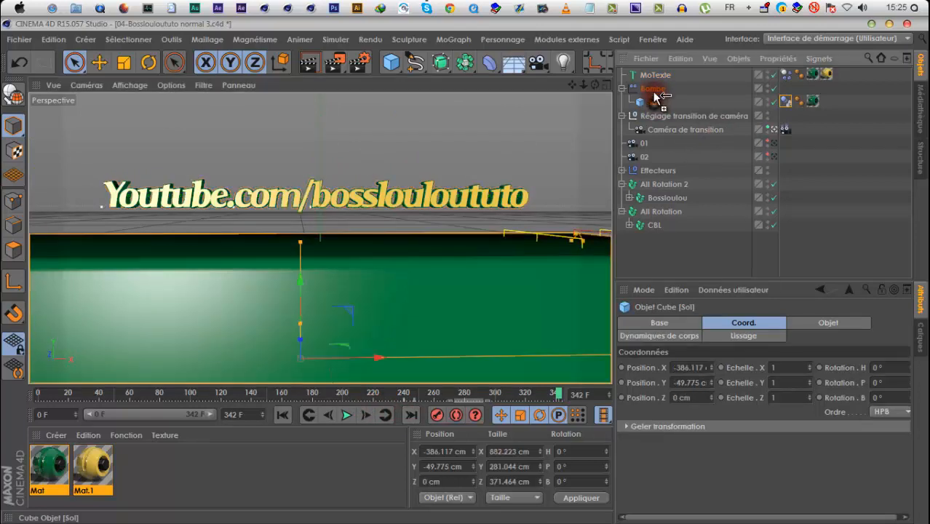
left_click_drag(655, 88, 650, 82, "ctrl")
double_click(646, 97)
left_click(645, 91)
double_click(645, 92)
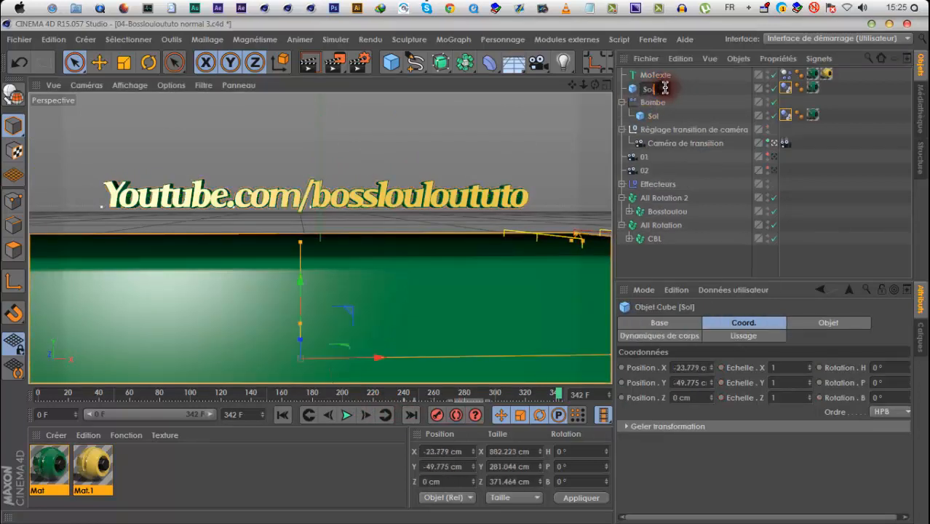
type("2")
left_click(786, 114)
key("Delete")
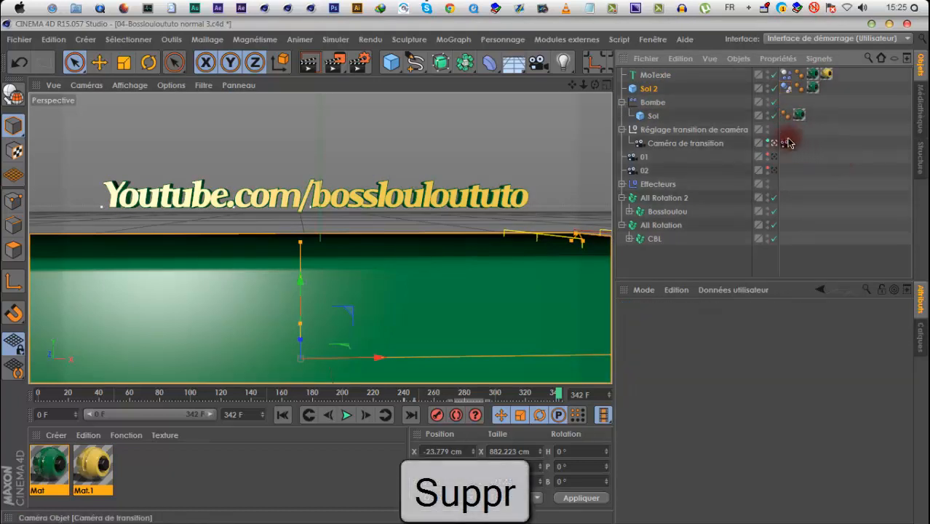
Delete the animation track on Sol 2's Activé parameter
left_click(652, 91)
left_click(659, 322)
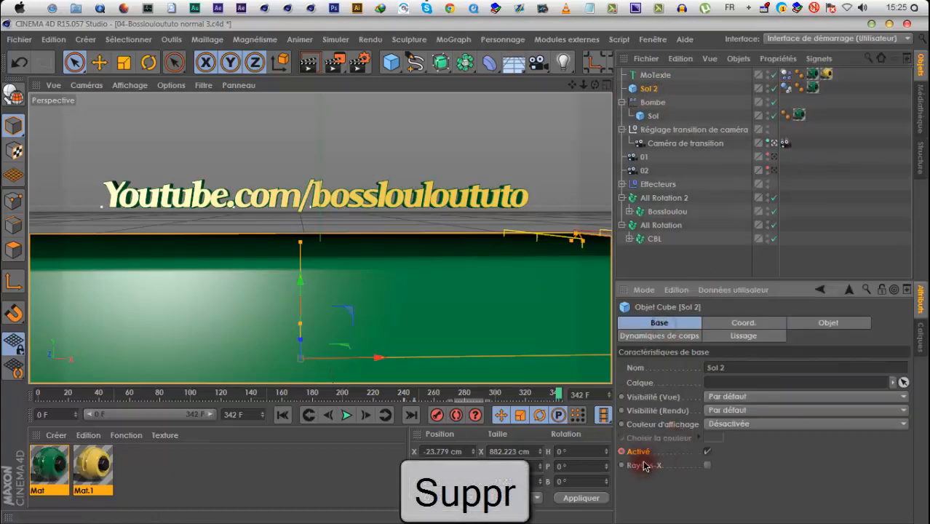
right_click(640, 455)
mouse_move(669, 293)
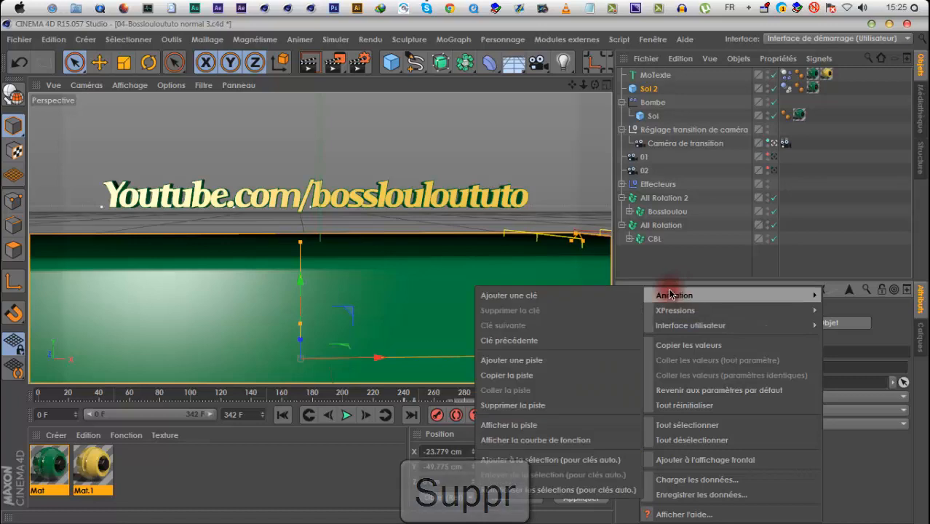
left_click(581, 399)
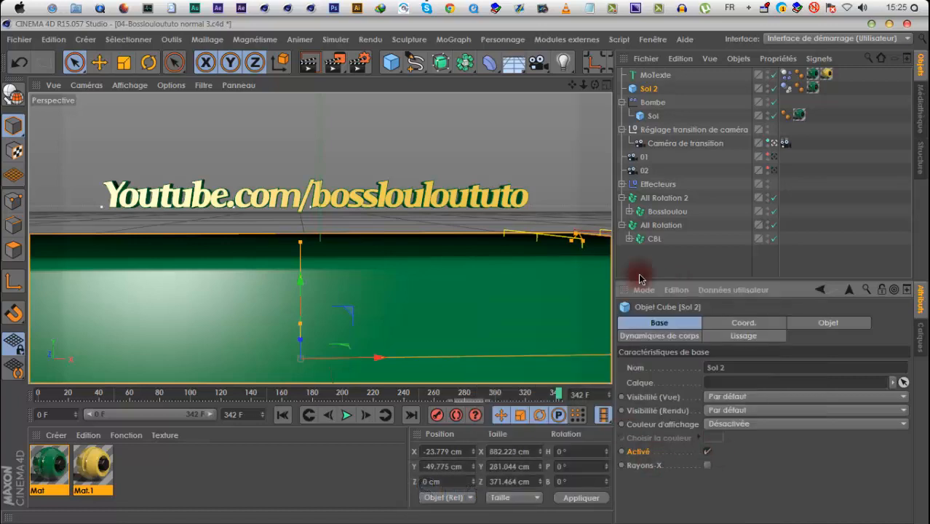
Return to frame 0, collapse All Rotation 2 and All Rotation, and hide both from the viewport
left_click(283, 414)
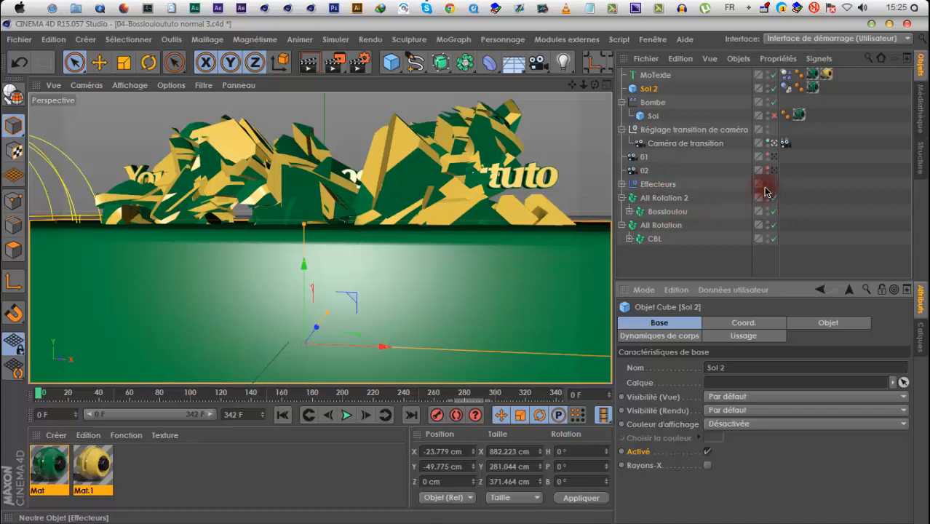
left_click(622, 199)
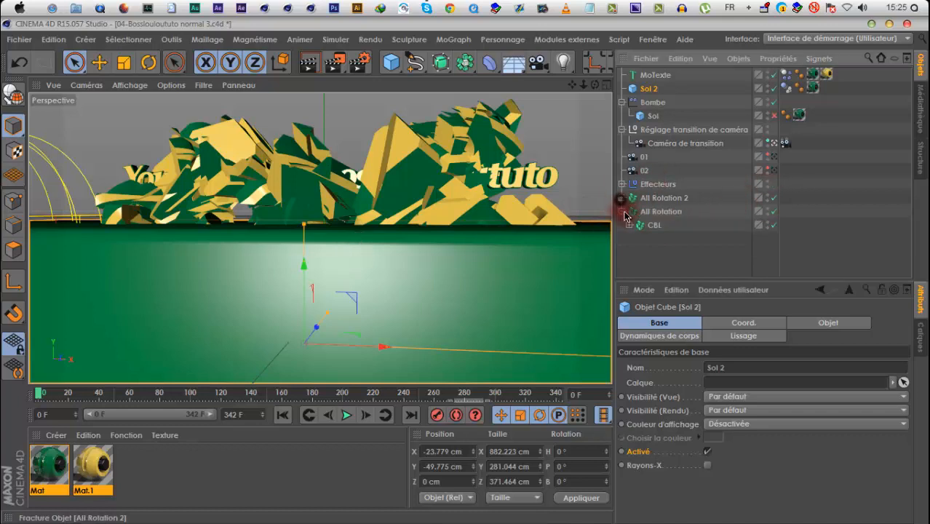
left_click(769, 211)
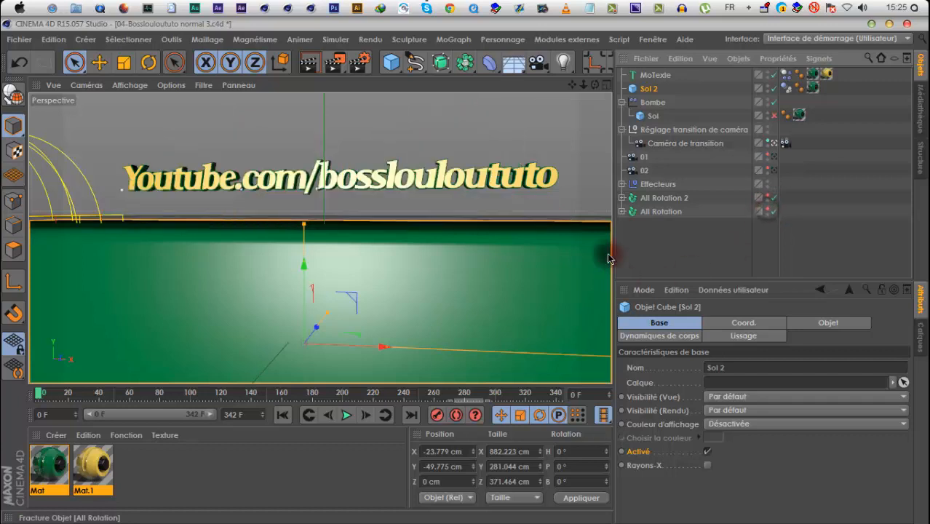
Play the text's fall from frame 0, leaving the Caméra de transition view to replay it from the free view
left_click(346, 416)
left_click(345, 416)
left_click(284, 415)
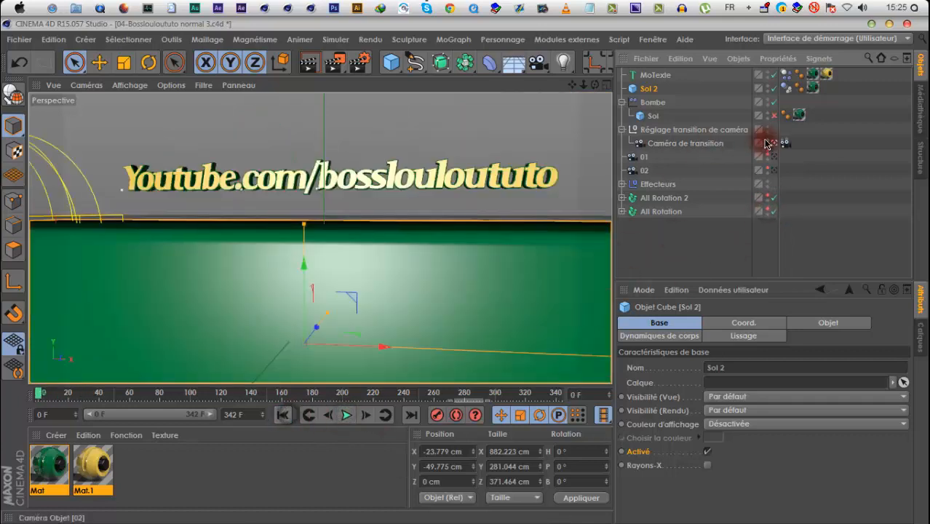
left_click(779, 143)
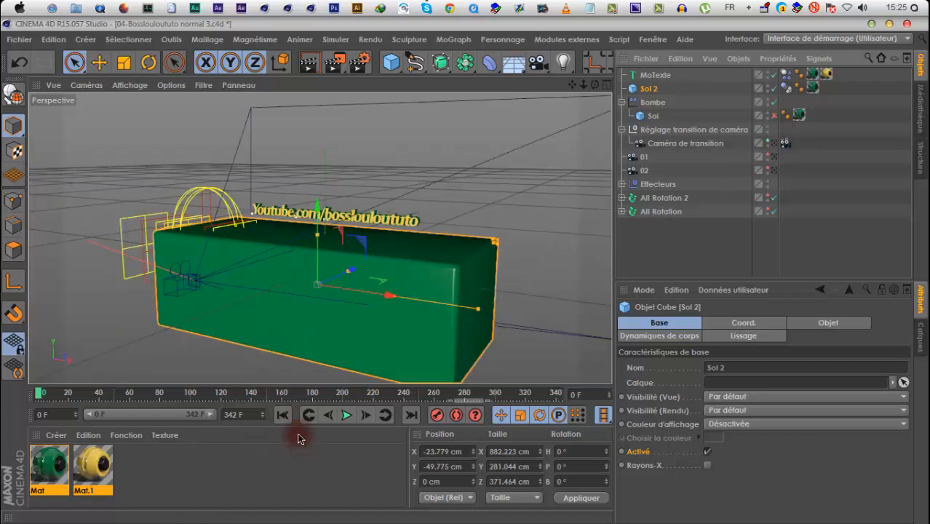
left_click(348, 415)
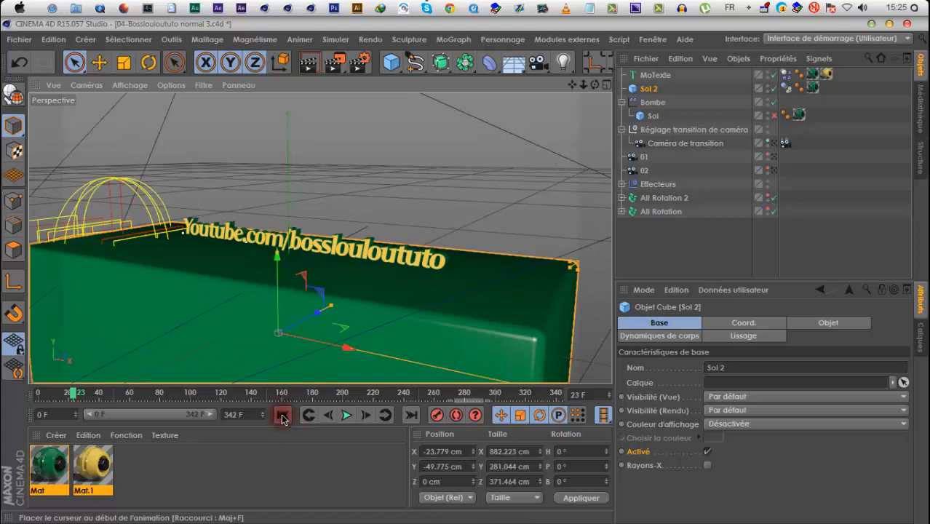
left_click(284, 414)
left_click(349, 415)
left_click(283, 414)
Raise MoTexte to about Y 351 cm and play the simulation of its fall onto Sol 2
left_click(433, 229)
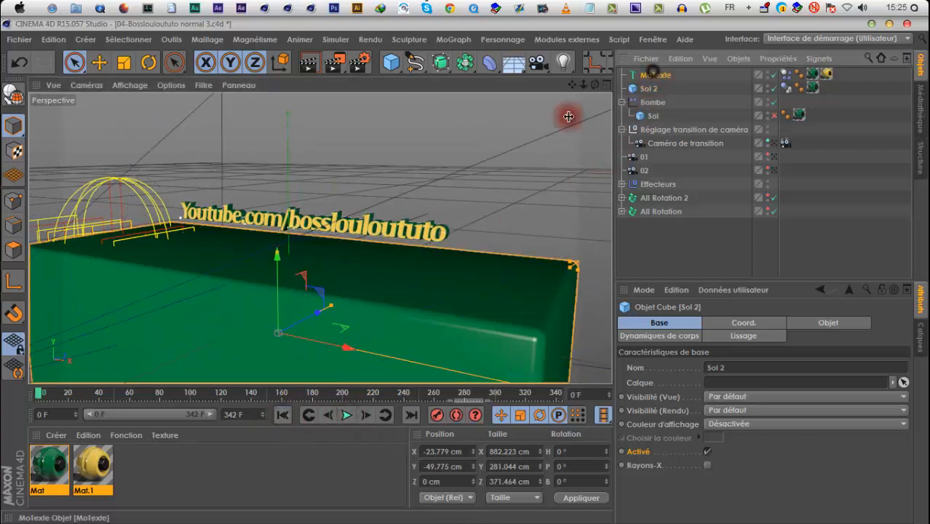
left_click_drag(293, 157, 293, 37)
left_click(348, 420)
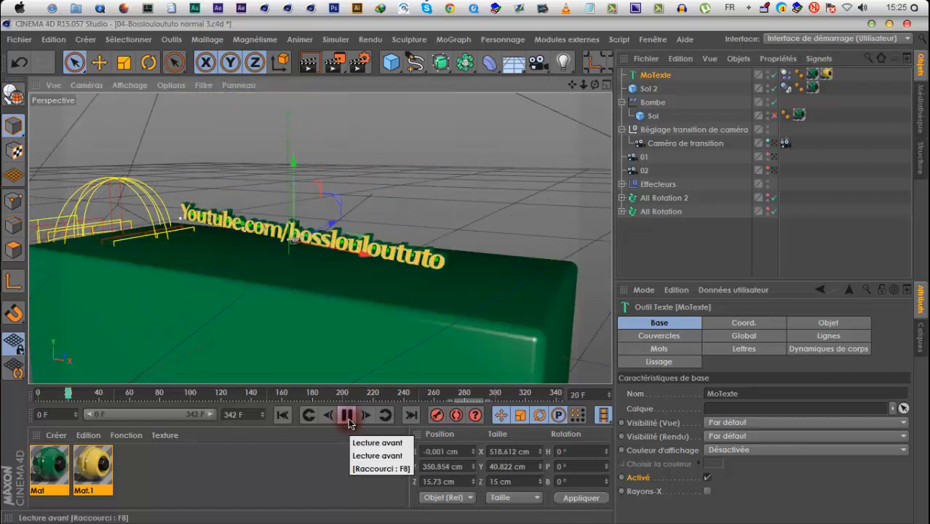
left_click(348, 415)
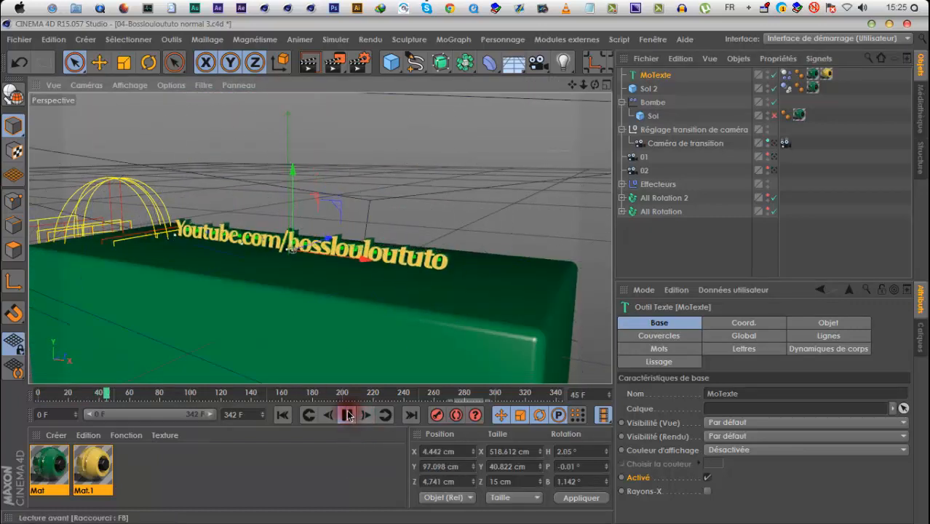
Raise MoTexte further to about Y 481 cm and replay its fall onto the floor
scroll(293, 320, "down", 3)
left_click_drag(293, 90, 293, 39)
left_click(348, 414)
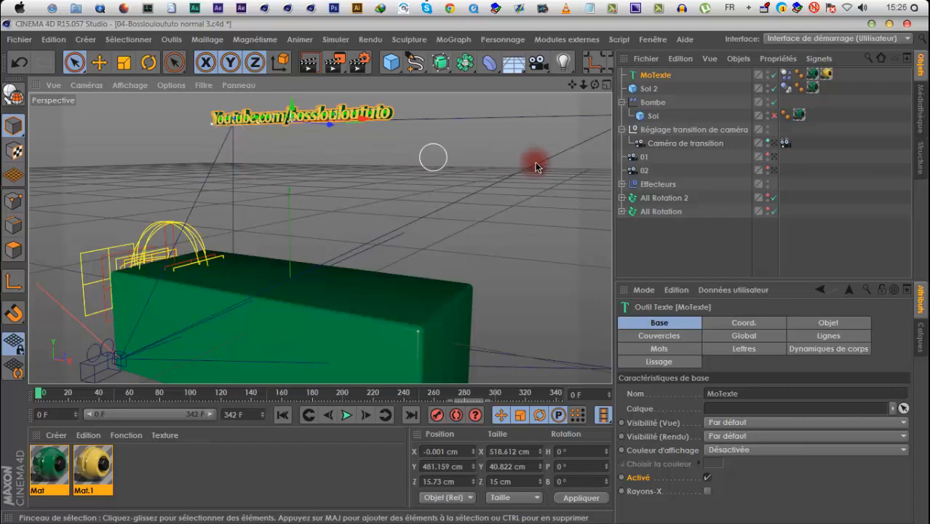
Replay the fall of MoTexte onto Sol 2 twice from frame 0, examining its landing up close
left_click(349, 414)
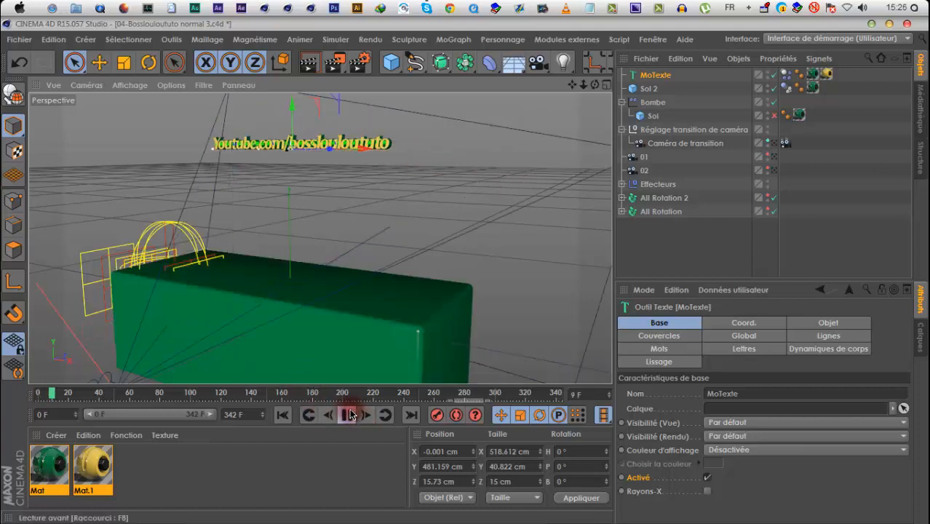
left_click(350, 414)
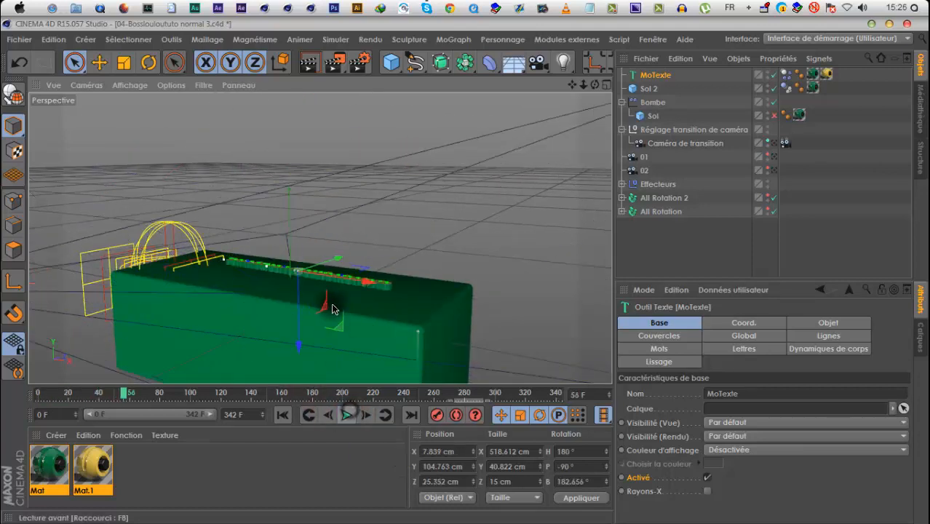
scroll(330, 302, "up", 4)
left_click(279, 414)
left_click(346, 415)
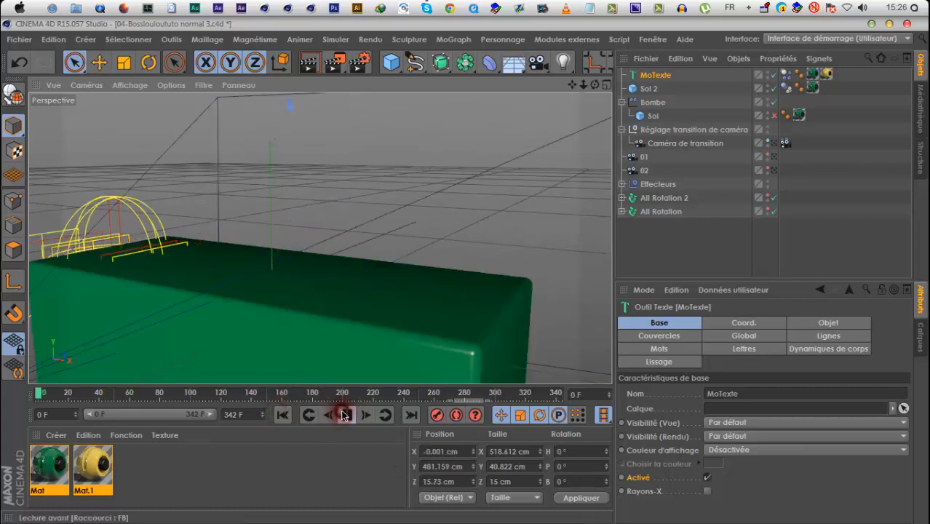
left_click(348, 417)
left_click(282, 414)
scroll(340, 247, "down", 4)
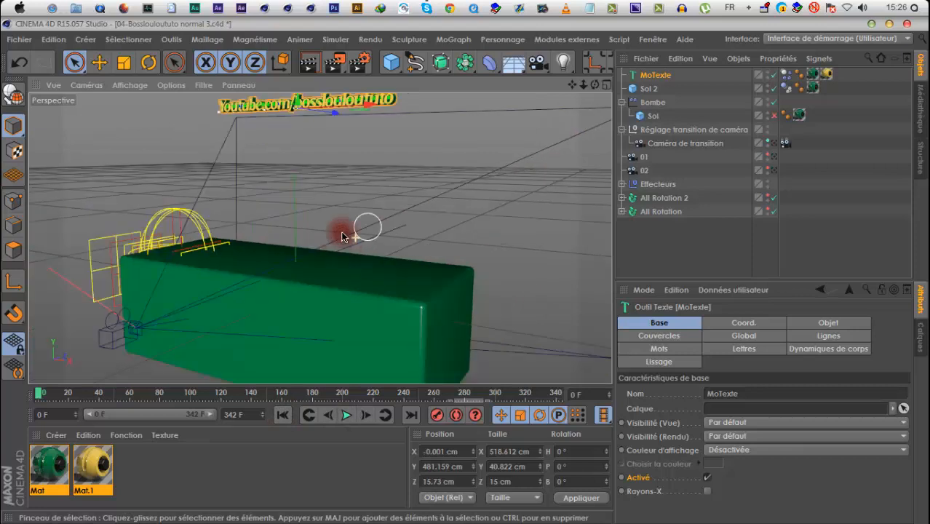
Add a dynamics Connecteur to the scene and set its type to Curseur
left_click(335, 39)
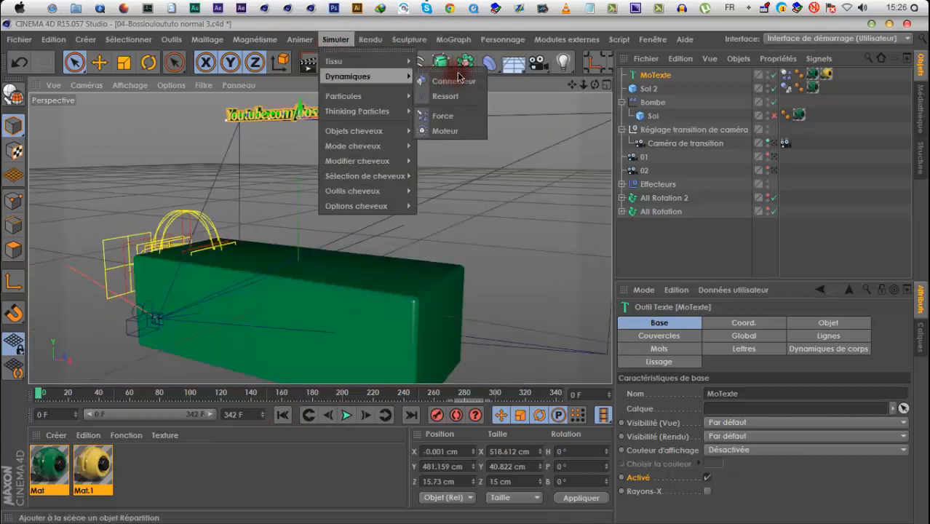
mouse_move(386, 76)
left_click(437, 82)
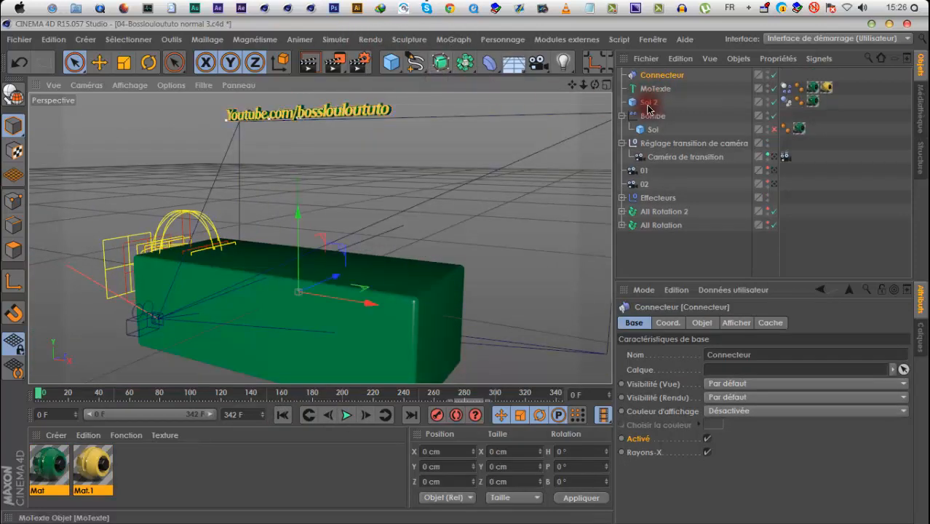
left_click(736, 322)
left_click(702, 322)
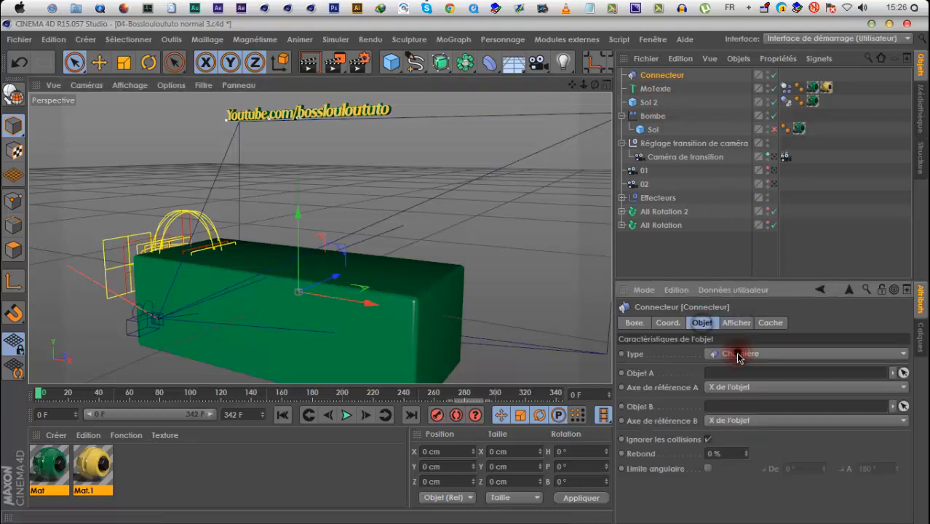
left_click(732, 353)
left_click(735, 428)
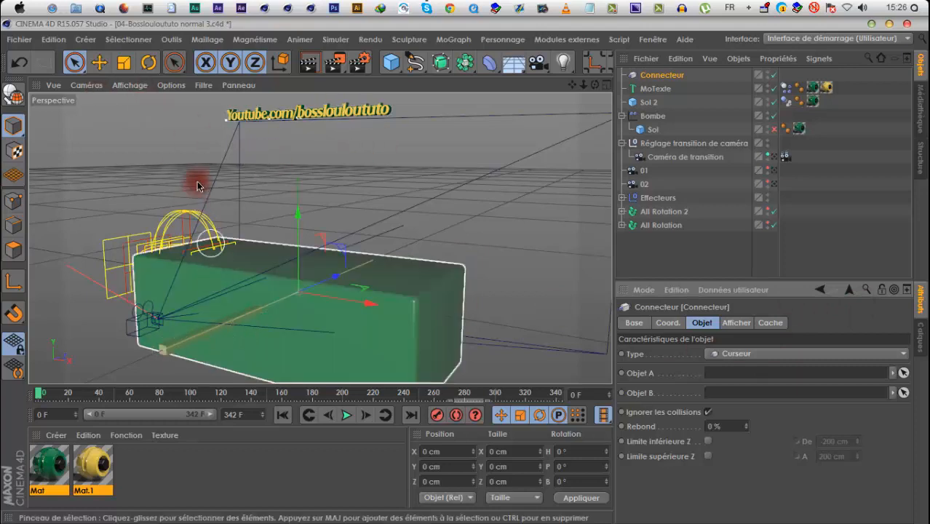
Rotate the connector to a pitch of -90° so its slider axis stands vertical, undoing the first freehand rotation
left_click(147, 64)
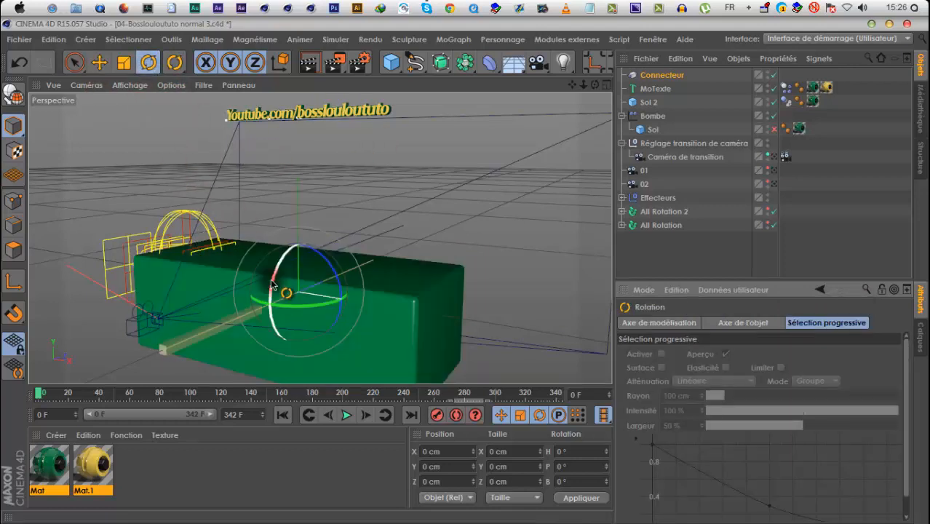
left_click_drag(271, 284, 327, 219)
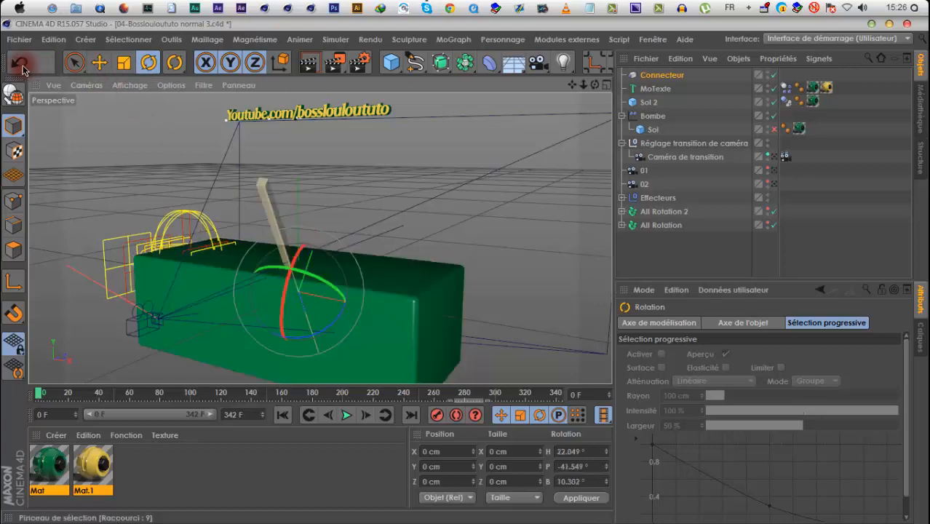
left_click(22, 69)
left_click_drag(275, 267, 315, 248)
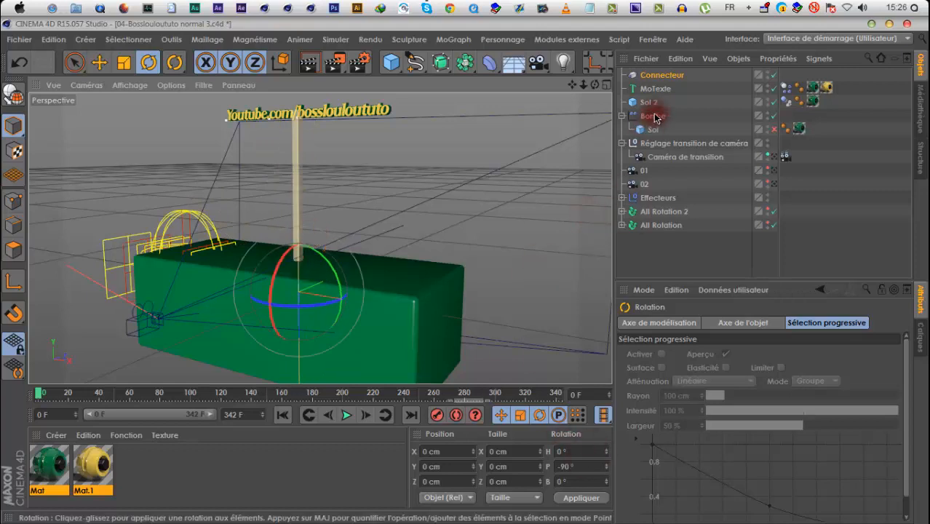
Assign MoTexte as Objet A and Sol 2 as Objet B of the connector, and test-play the fall from frame 0
left_click(651, 75)
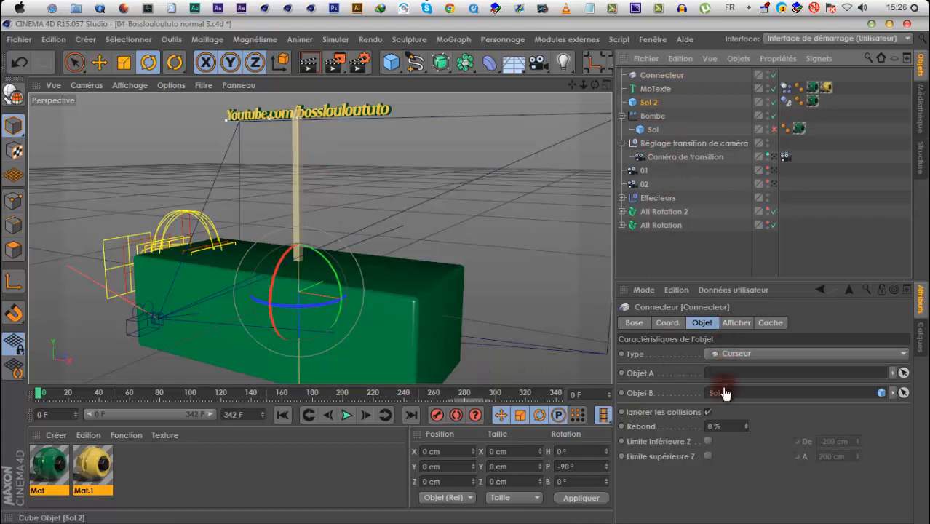
left_click_drag(724, 395, 719, 377)
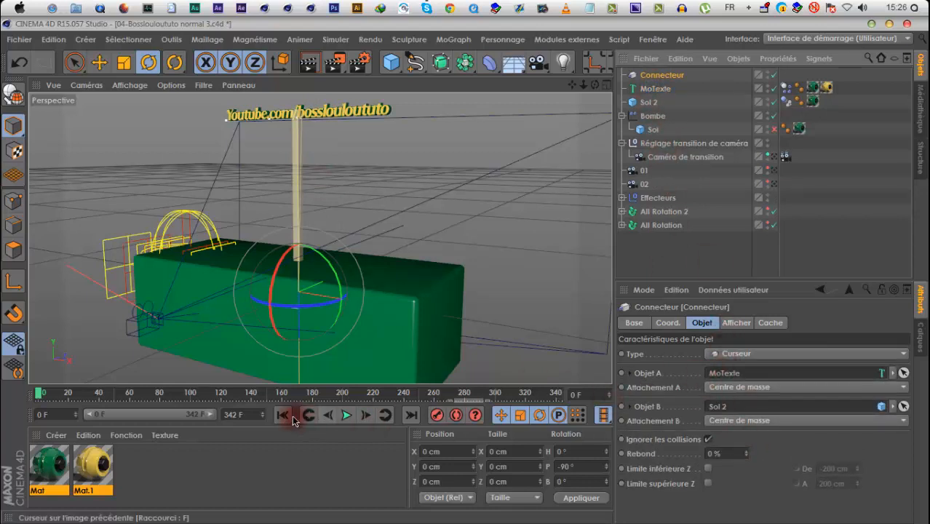
left_click(348, 415)
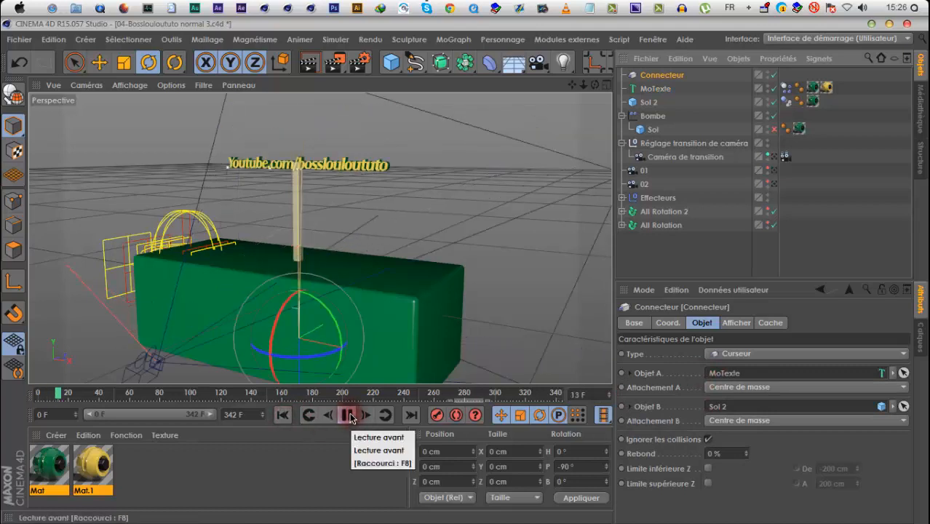
left_click(348, 416)
left_click(282, 415)
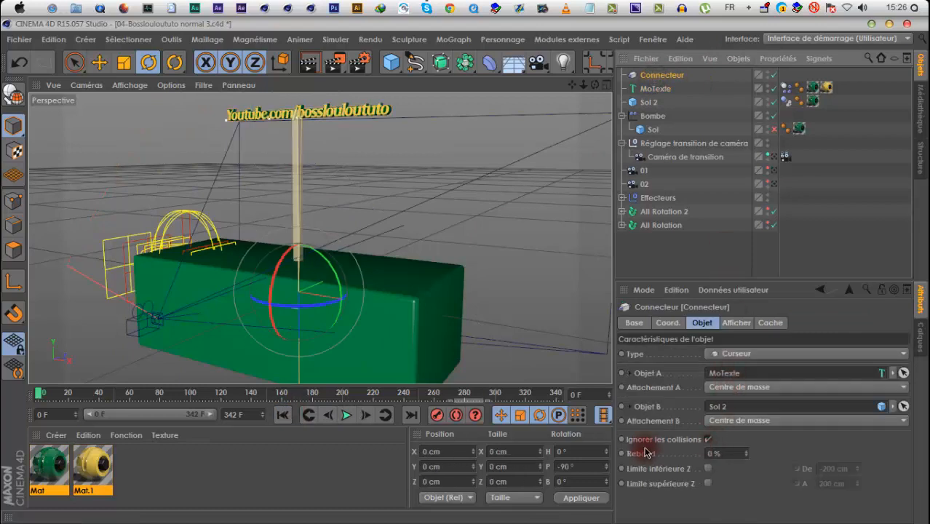
Turn off Ignorer les collisions on the connector and replay the text's fall, returning to frame 0
left_click(707, 440)
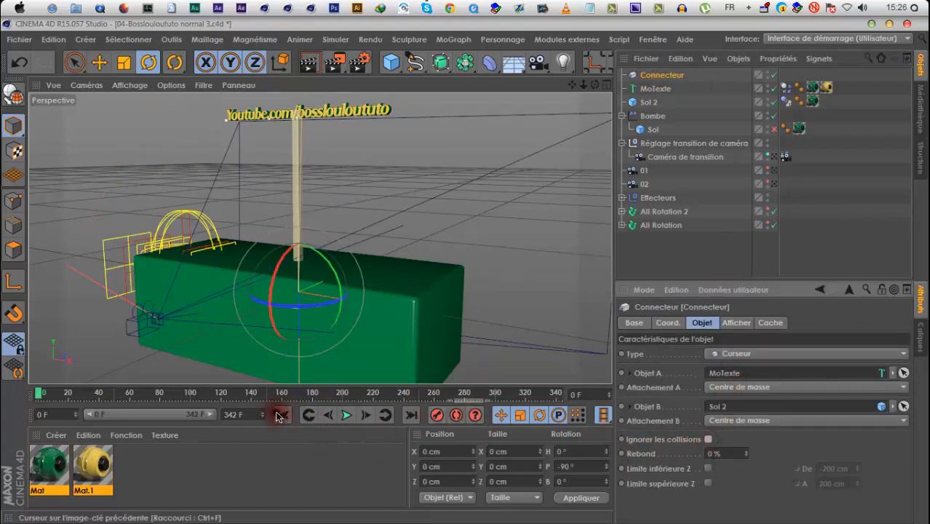
left_click(347, 416)
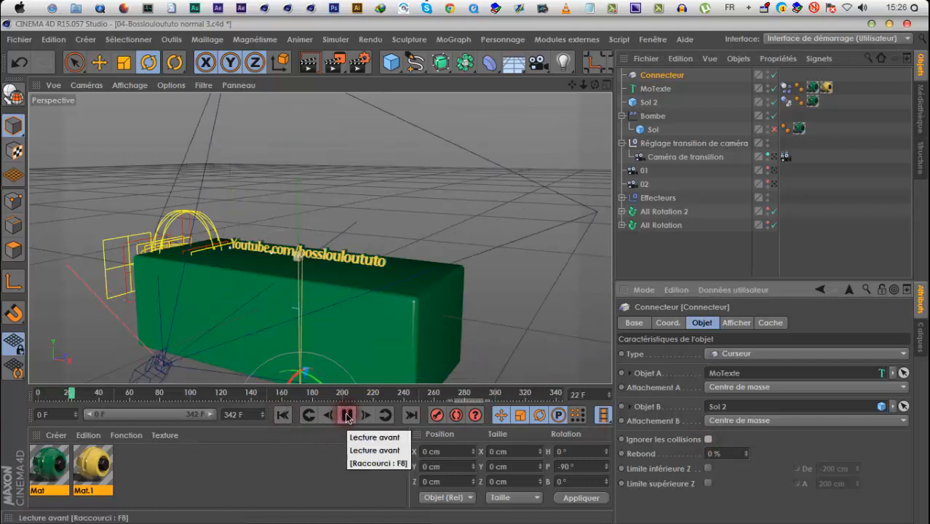
left_click(284, 417)
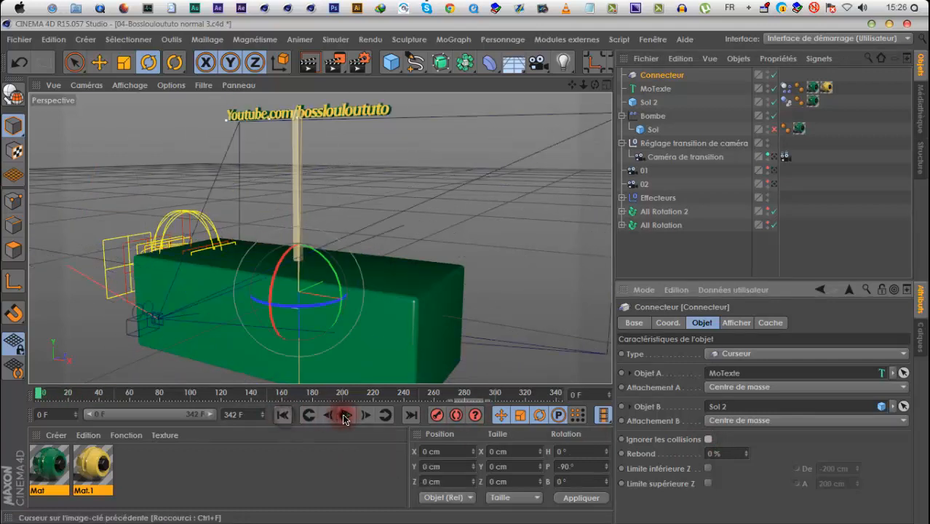
Raise MoTexte to about Y 689 cm and play its fall onto Sol 2 before returning to frame 0
left_click(345, 417)
left_click(349, 418)
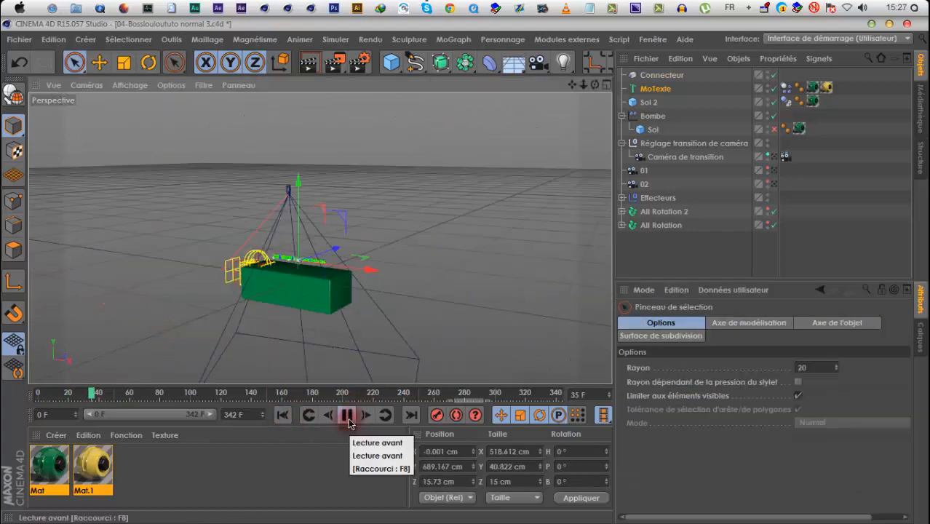
left_click(348, 416)
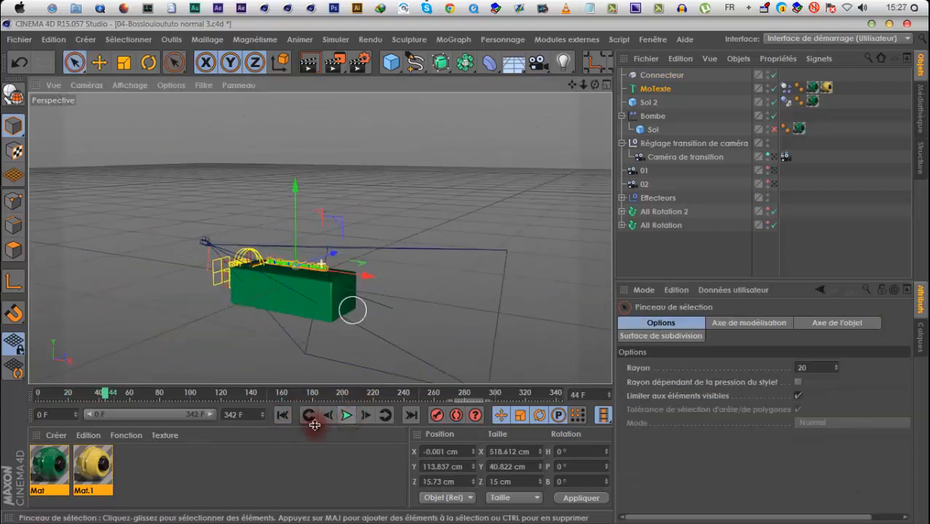
left_click(282, 414)
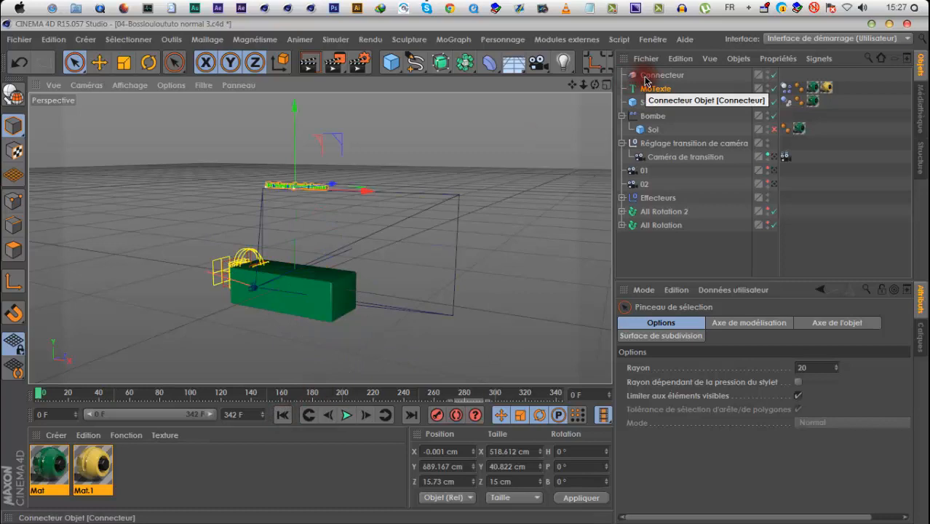
Hide Sol 2 in both the viewport and the render, and replay the text's fall from frame 0
left_click_drag(377, 393, 339, 393)
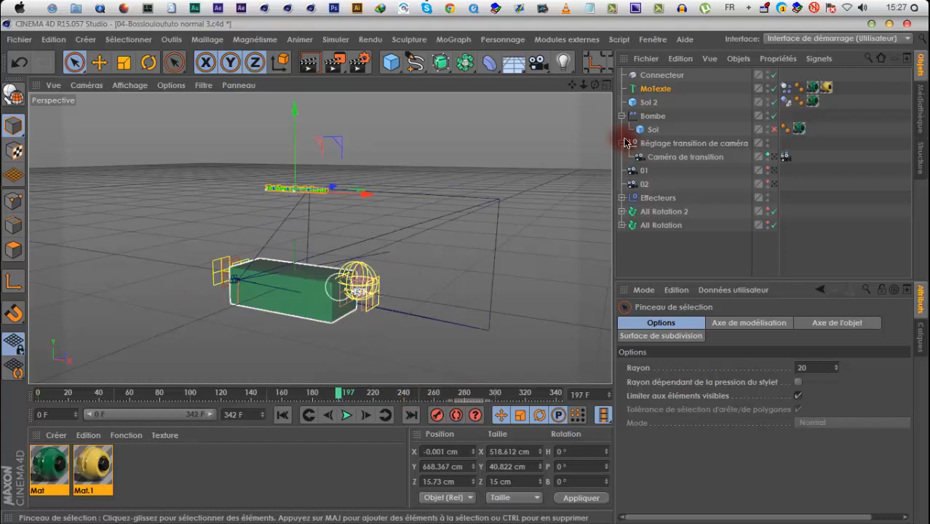
left_click(767, 100, "alt")
left_click(767, 100, "alt")
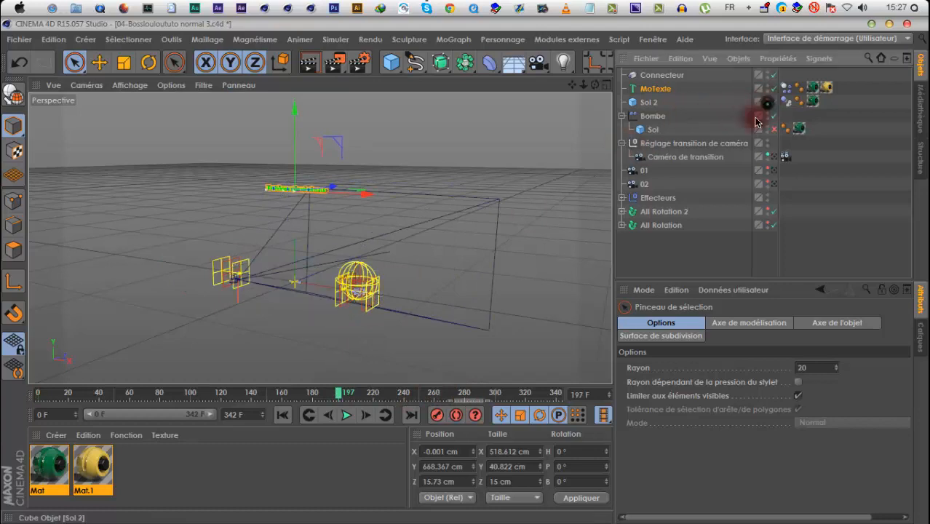
left_click(288, 419)
left_click(345, 418)
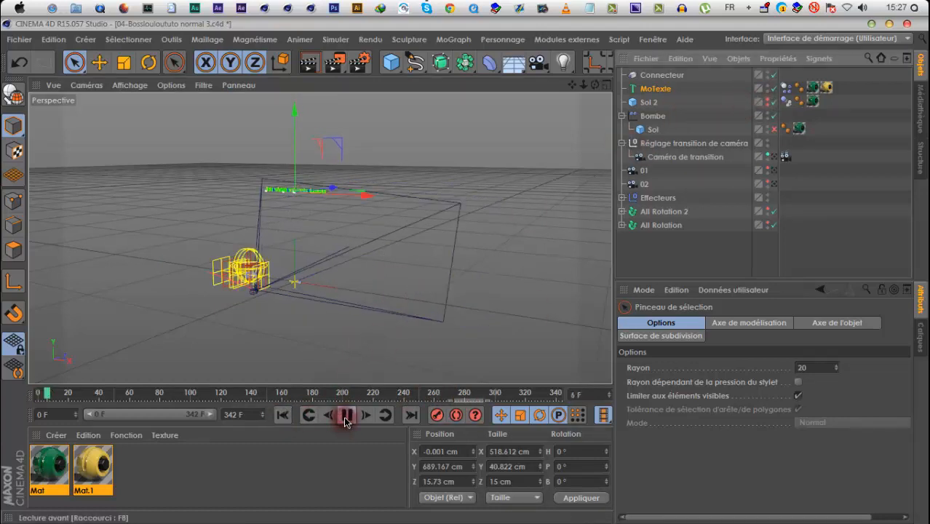
left_click(345, 417)
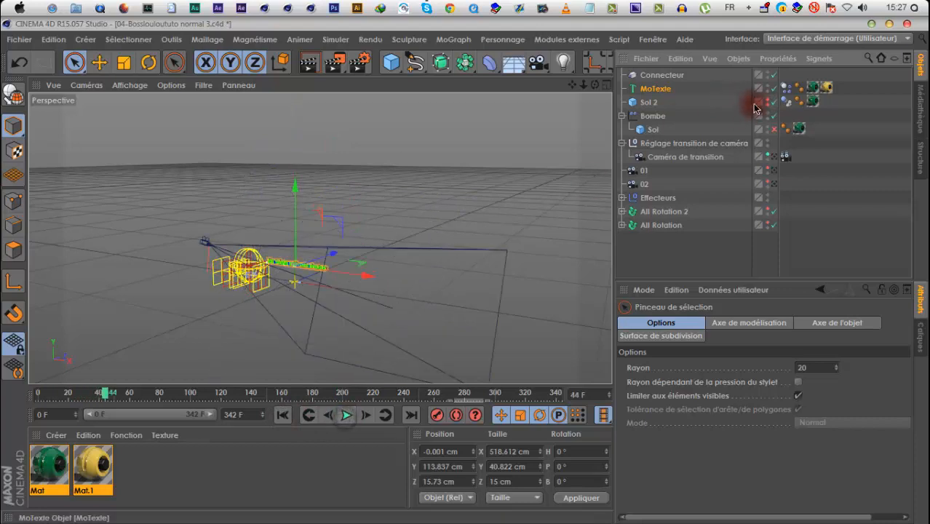
Enable Sol under Bombe and play the animation on to about frame 278
left_click(345, 416)
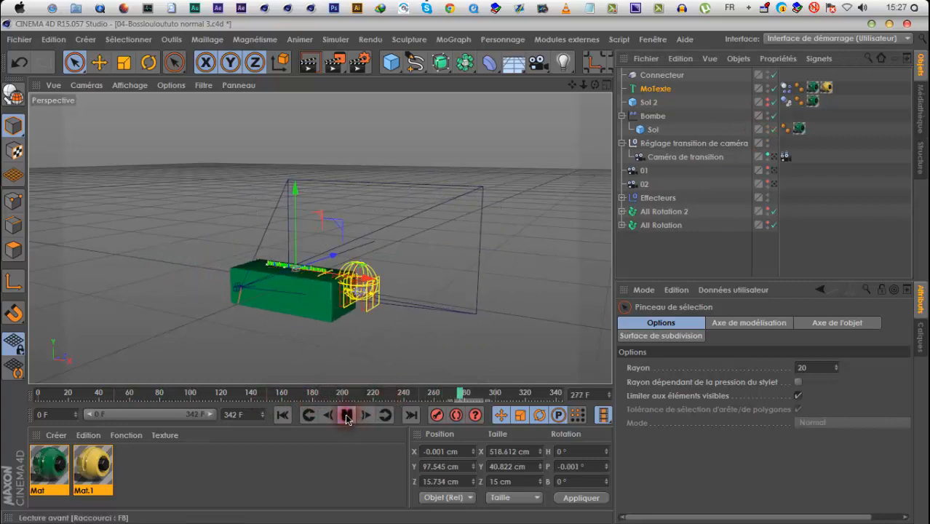
mouse_move(459, 396)
left_mouse_down()
mouse_move(440, 390)
mouse_move(460, 394)
left_mouse_up()
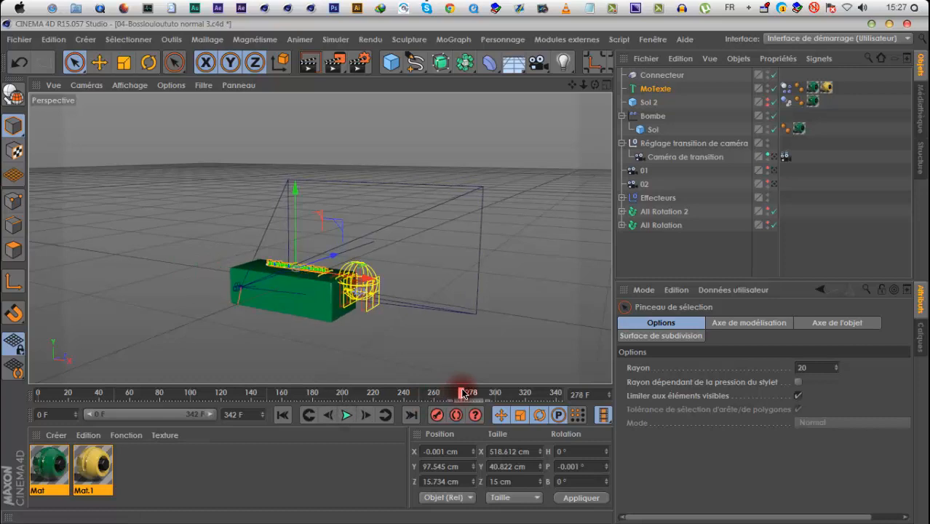
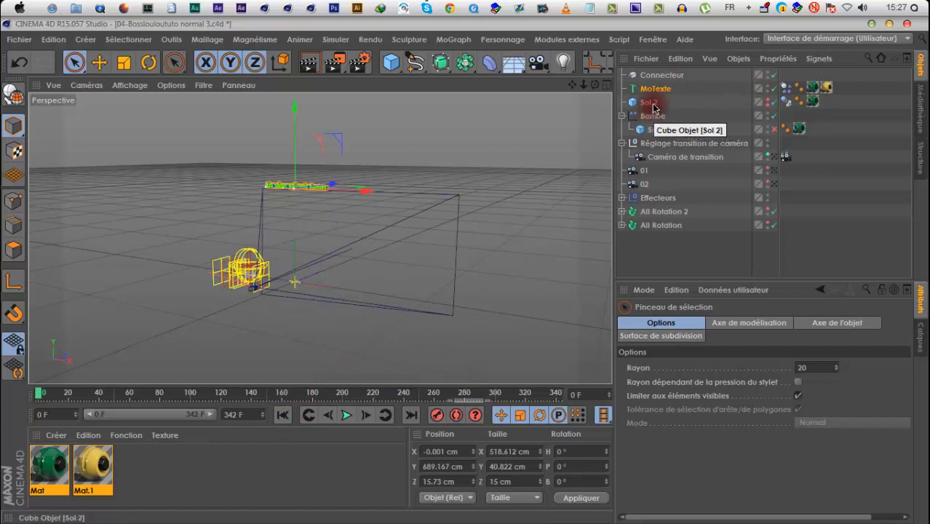
Set the trigger (Déclencher) of MoTexte's body dynamics to Sur collision and play the animation to check the text stays in place
left_click(786, 87)
left_click(773, 430)
left_click(780, 475)
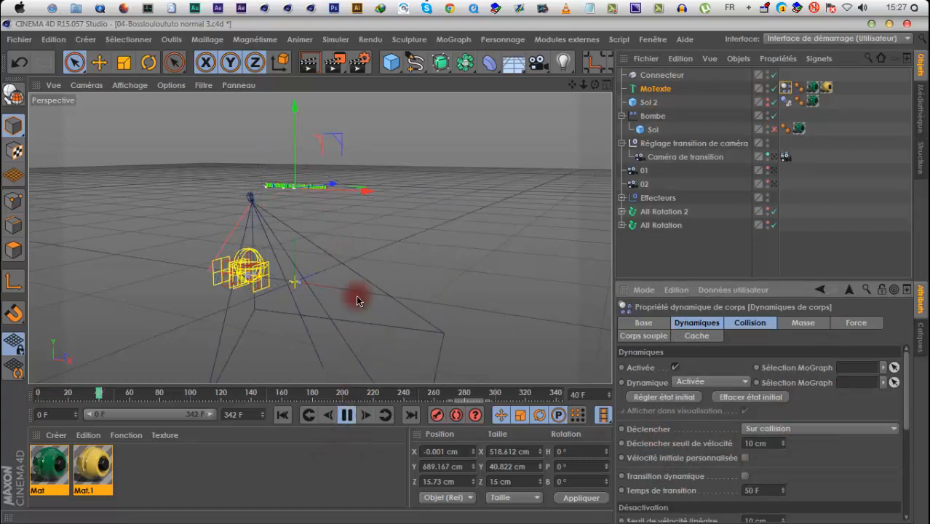
left_click(369, 398)
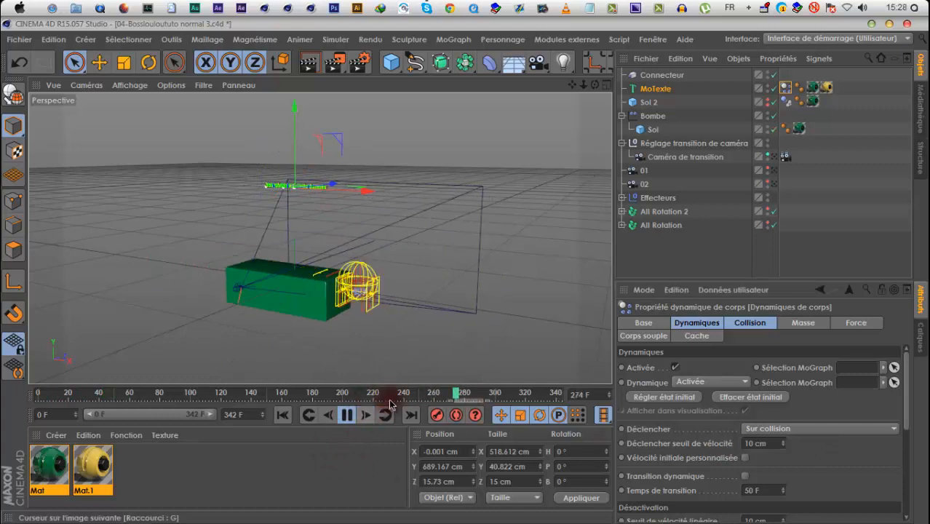
left_click(381, 398)
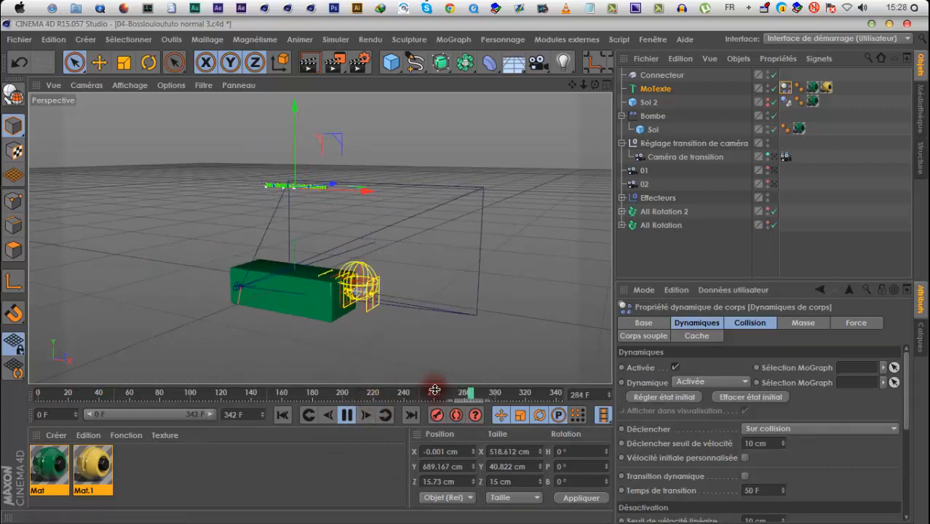
left_click(417, 398)
left_click(351, 417)
Go to frame 249, add a cube and raise it above the text to about Y 854 cm
left_click(418, 396)
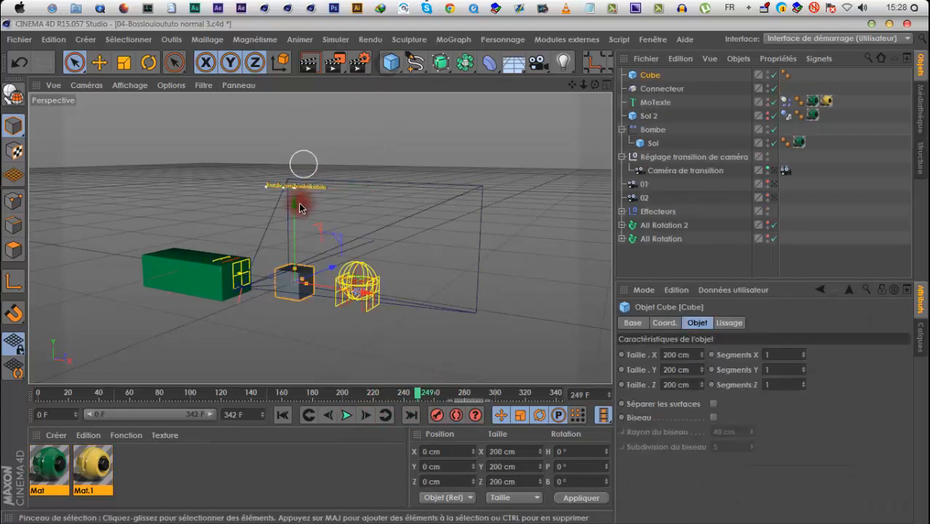
left_click_drag(296, 200, 299, 66)
left_click_drag(465, 272, 466, 270)
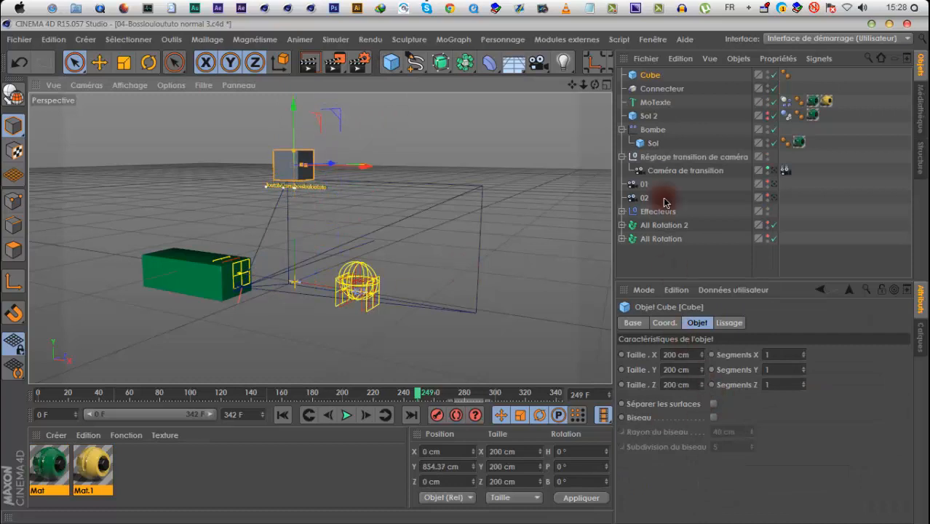
Turn the cube into a collision body (Corps collision)
right_click(648, 83)
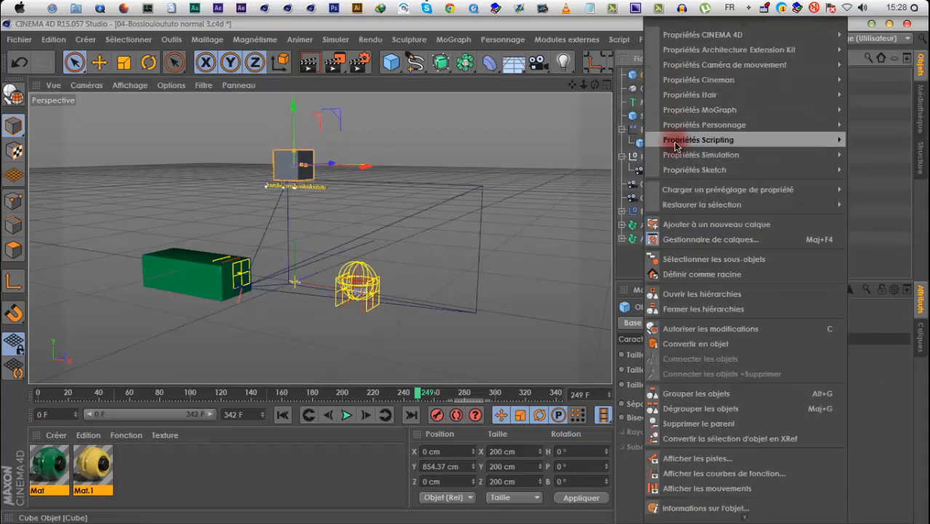
mouse_move(673, 154)
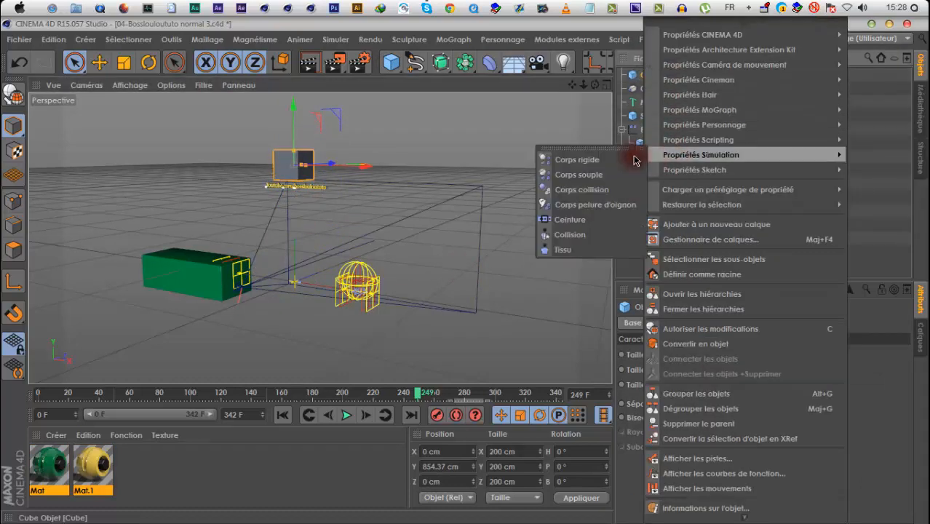
left_click(593, 189)
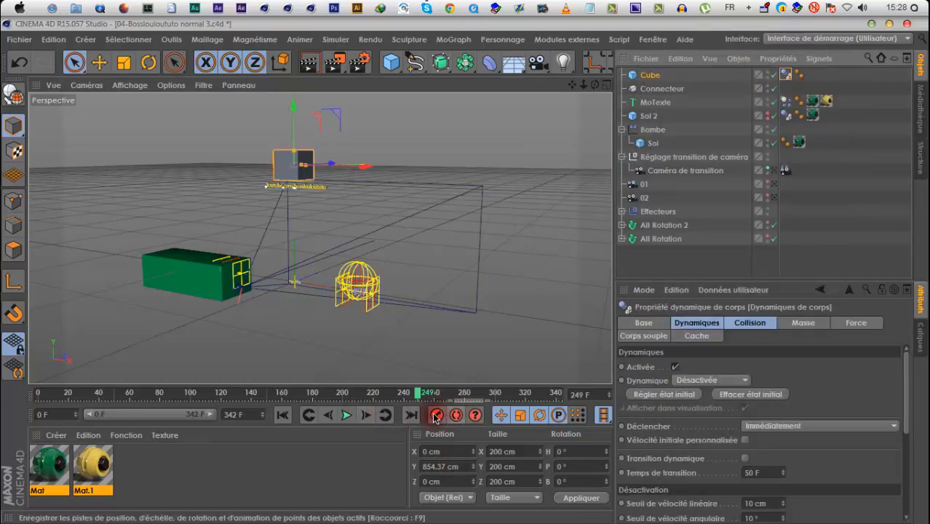
Keyframe the raised cube at frame 249, and again at frame 252 lowered to about Y 788 cm against the text
left_click(346, 417)
left_click_drag(293, 107, 294, 179)
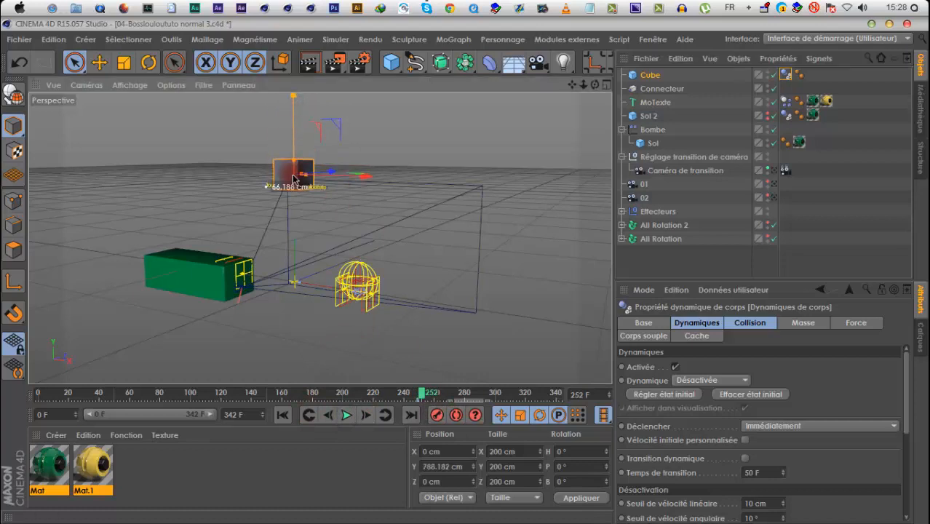
right_click_drag(299, 201, 328, 145, "alt")
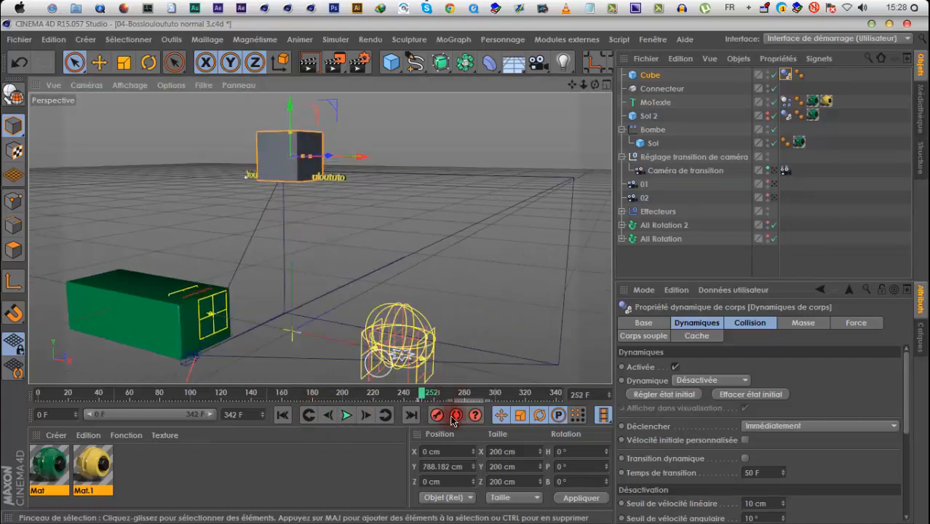
Play the animation from frame 0 to about frame 282 to examine how the cube makes the text fall
left_click(283, 414)
left_click(346, 414)
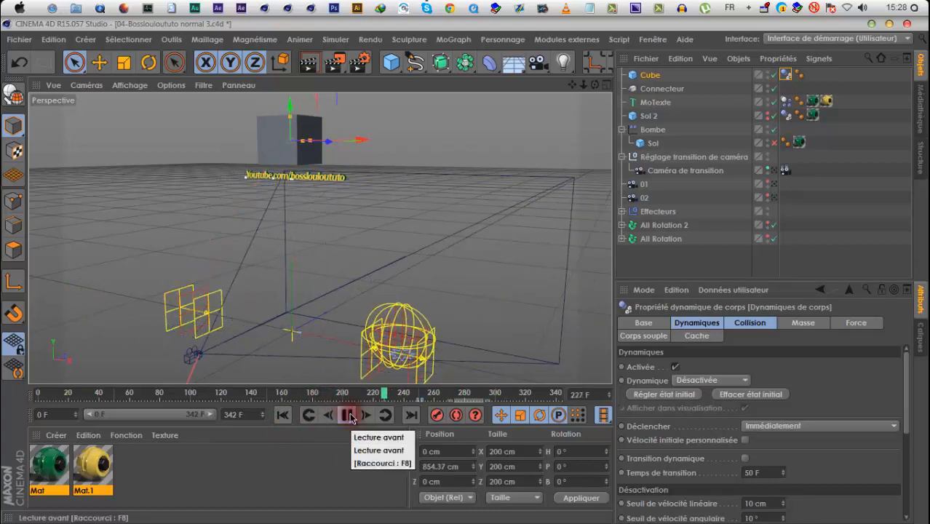
left_click(348, 416)
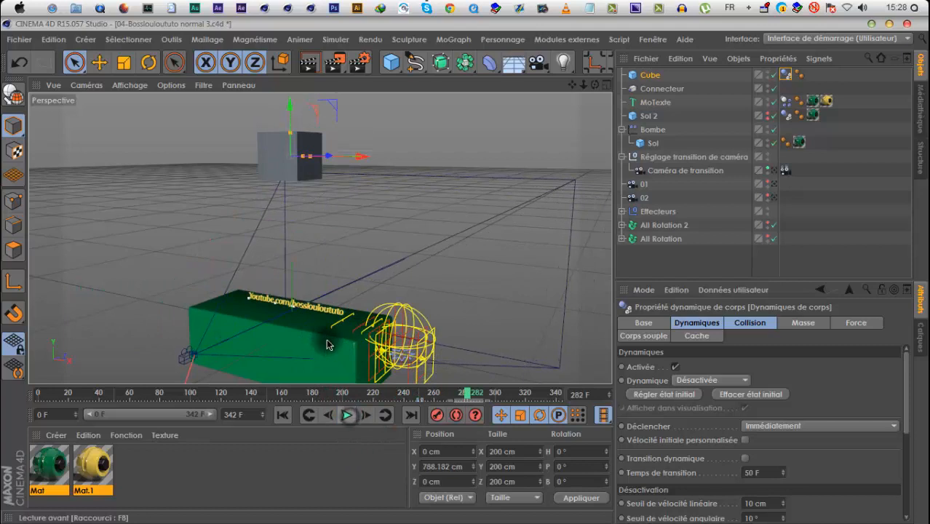
Shift the cube's two keyframes towards frame 260 and replay the text's fall to about frame 290
left_click(422, 402)
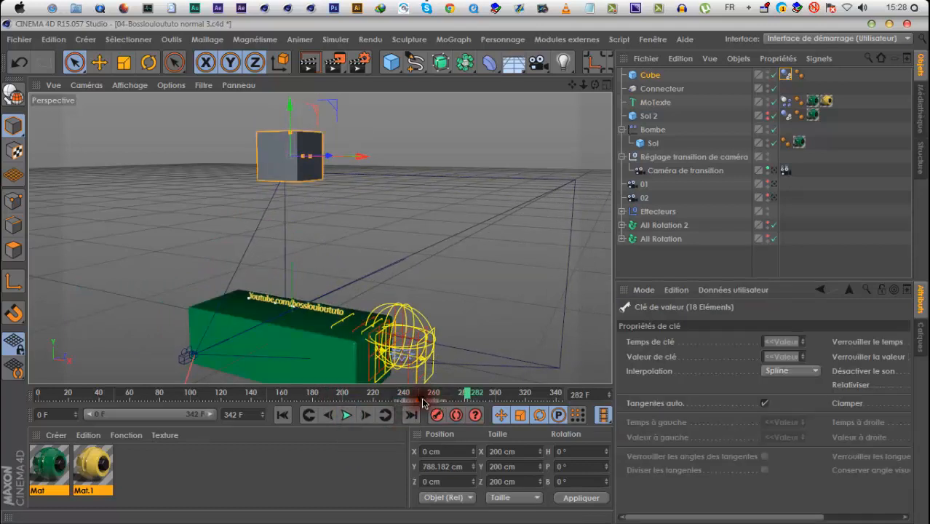
left_click(359, 393)
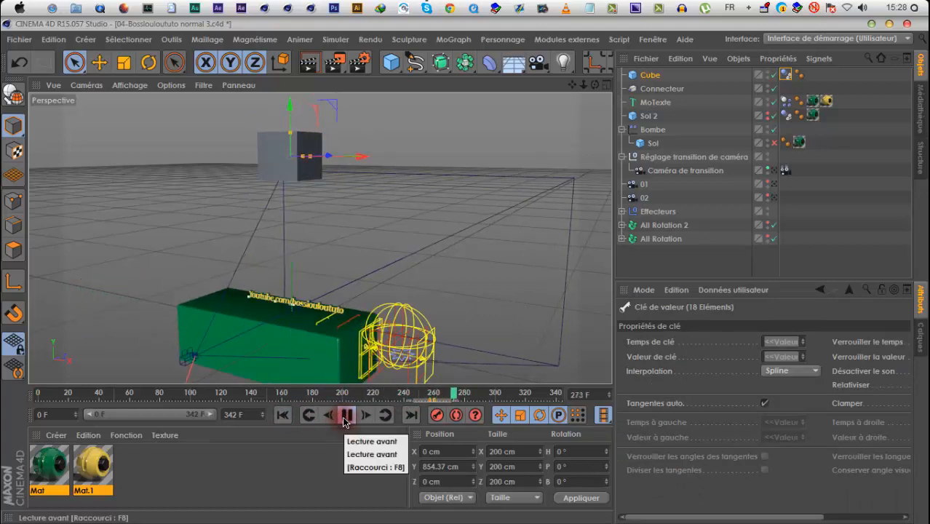
left_click(345, 415)
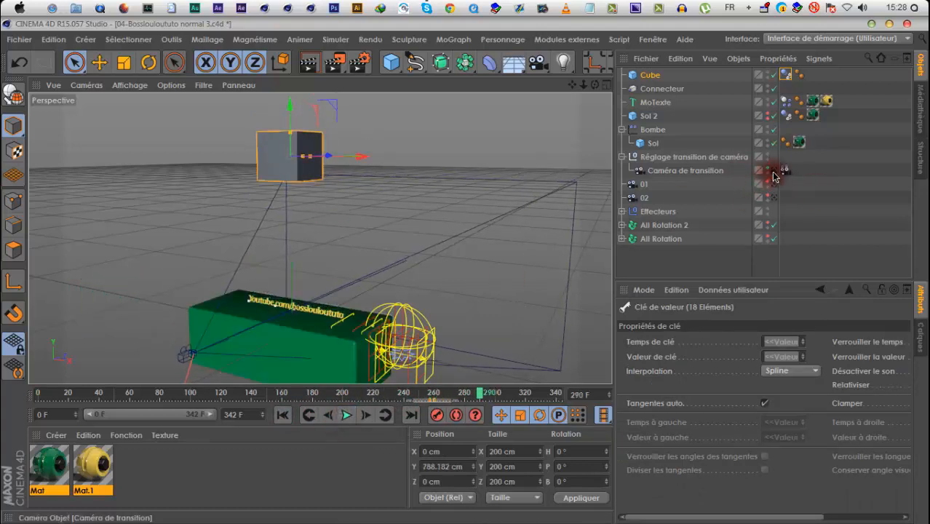
Switch the view to Caméra de transition and play the animation through to about frame 324
left_click(773, 172)
left_click(284, 416)
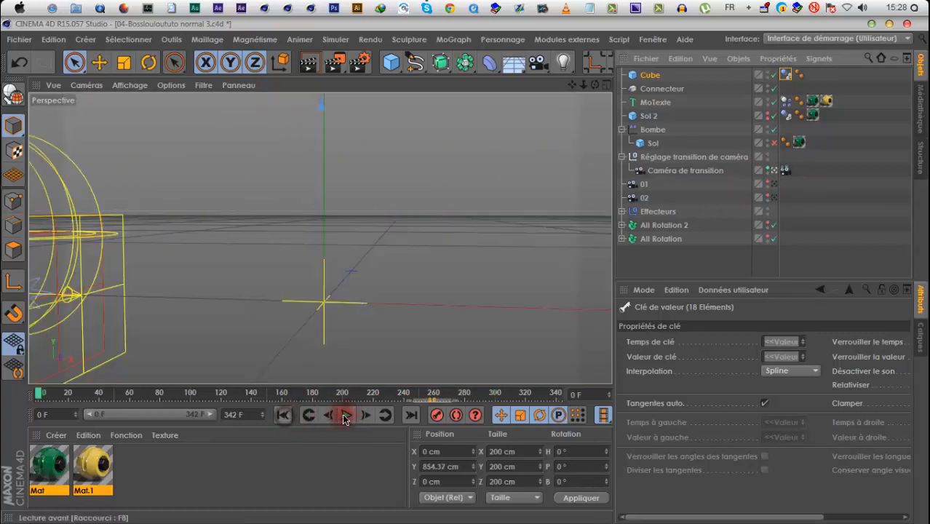
left_click(355, 393)
left_click(347, 415)
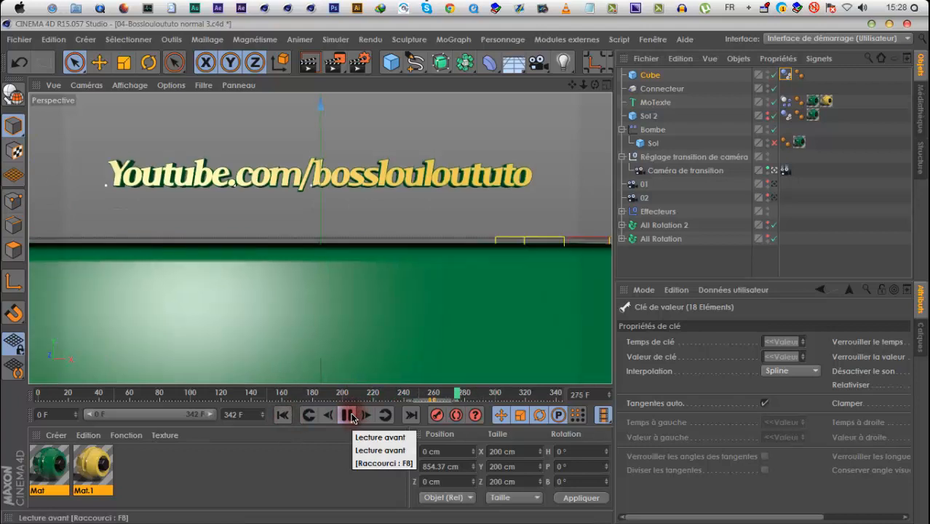
left_click(349, 414)
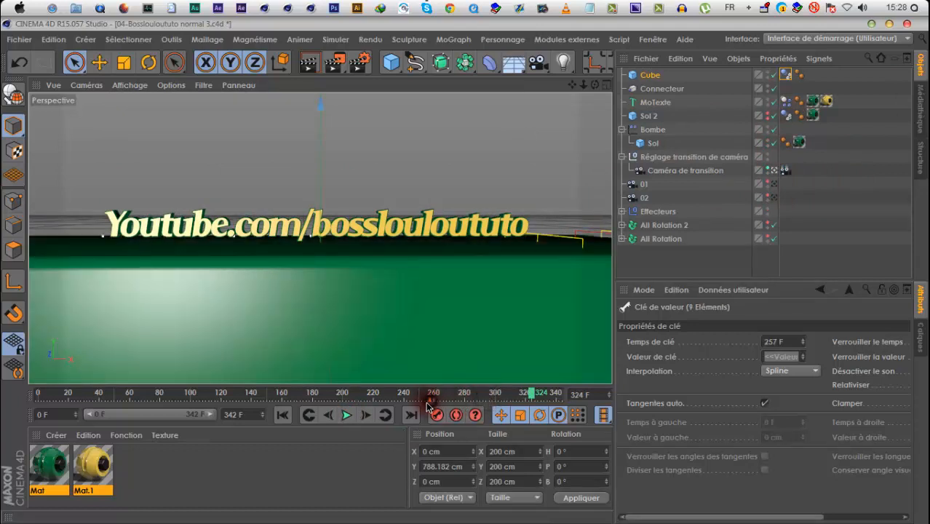
Move the cube's first keyframe to frame 251 and replay the text's fall through the transition camera
left_click(402, 397)
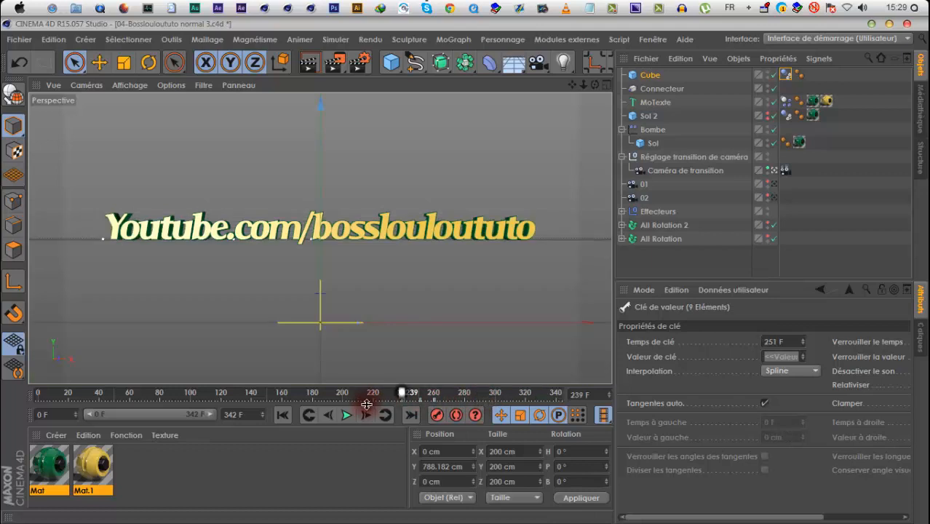
left_click(348, 415)
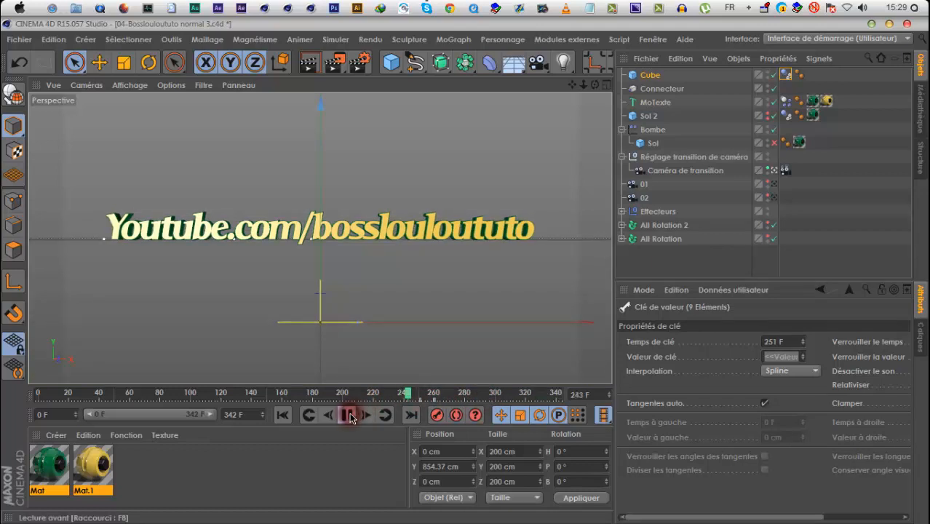
left_click(283, 415)
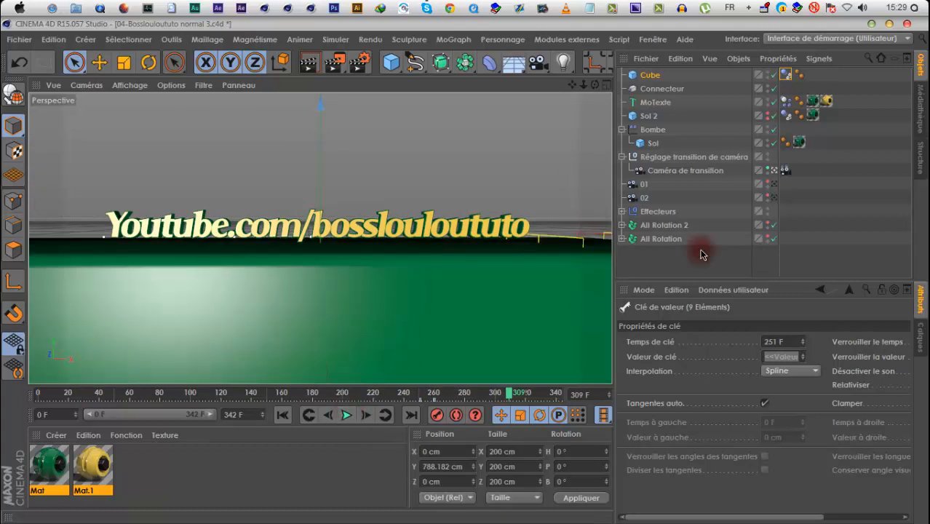
Restore the visibility of All Rotation 2 and All Rotation, and collapse the Bombe hierarchy
left_click(767, 220)
left_click(766, 134)
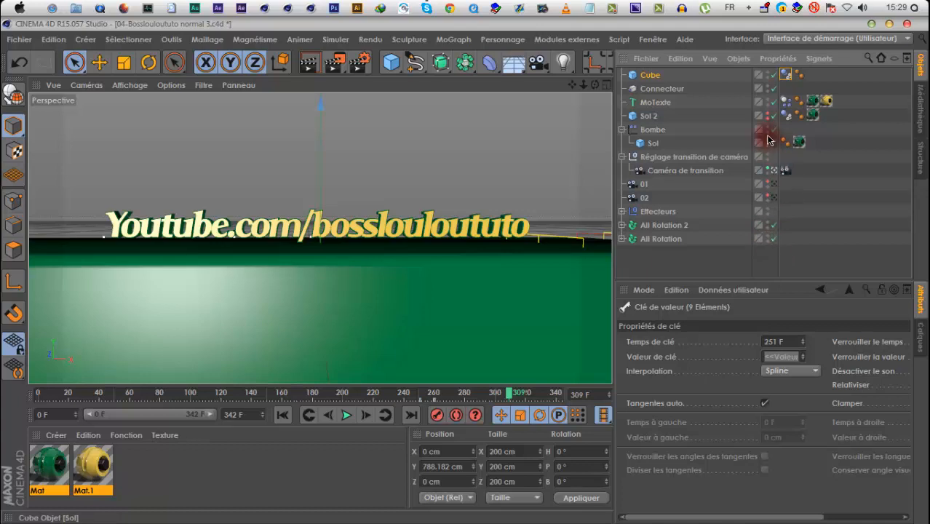
left_click(623, 130)
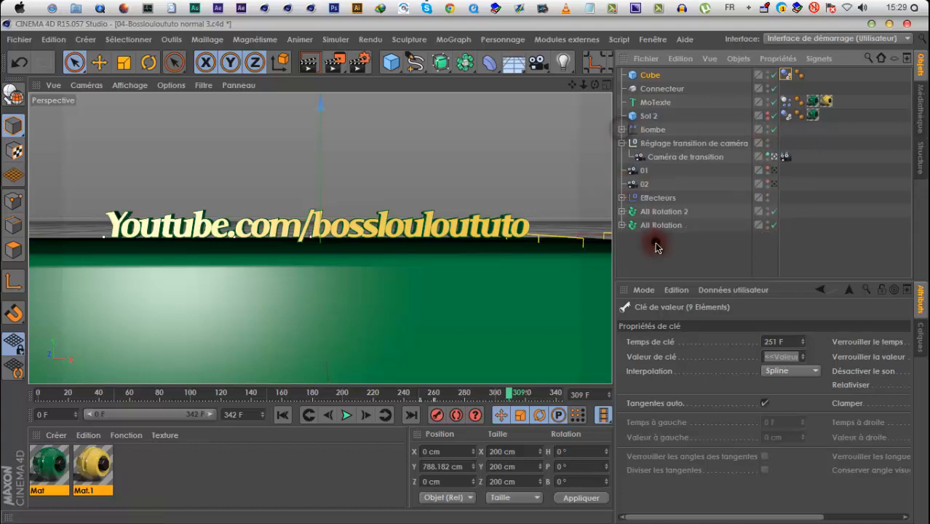
Deselect everything, play the animation from frame 0 to about frame 89 and render the logo in the viewport
left_click(421, 240)
left_click_drag(328, 393, 258, 393)
left_click(280, 420)
left_click(348, 415)
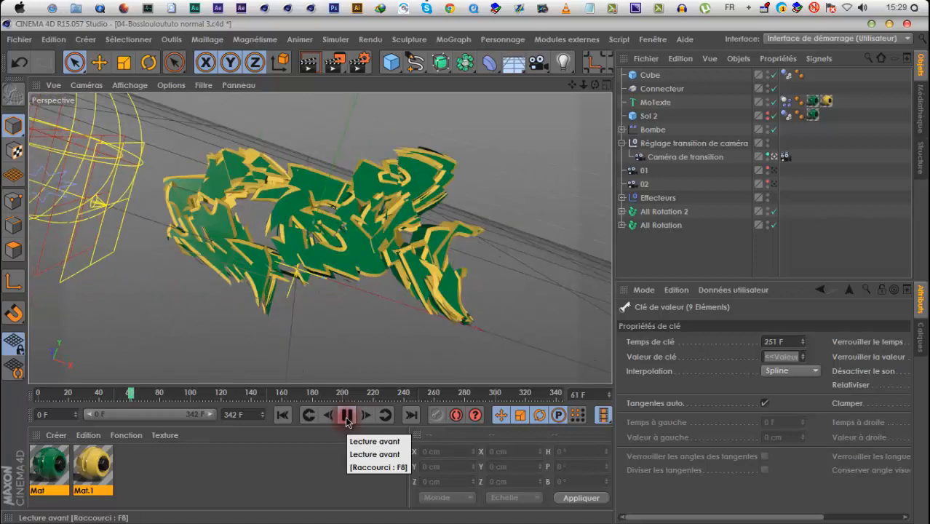
left_click(346, 422)
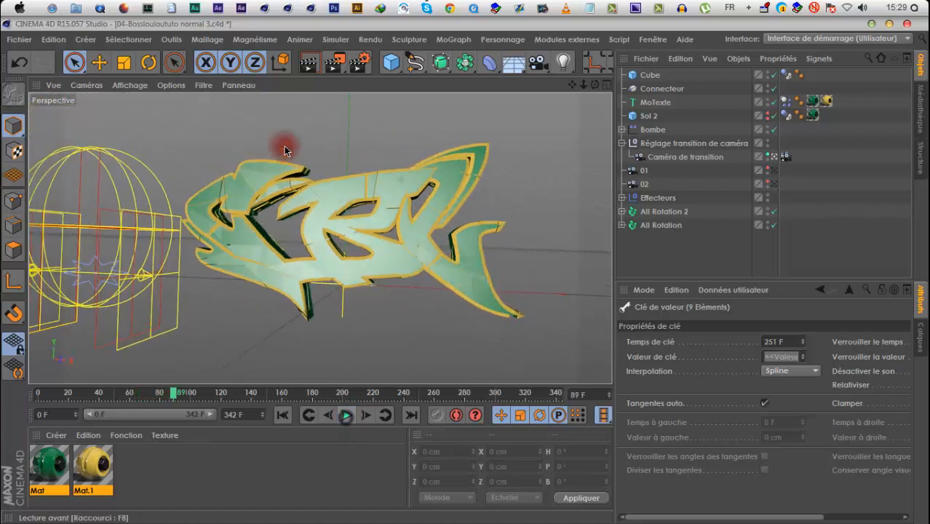
left_click(306, 62)
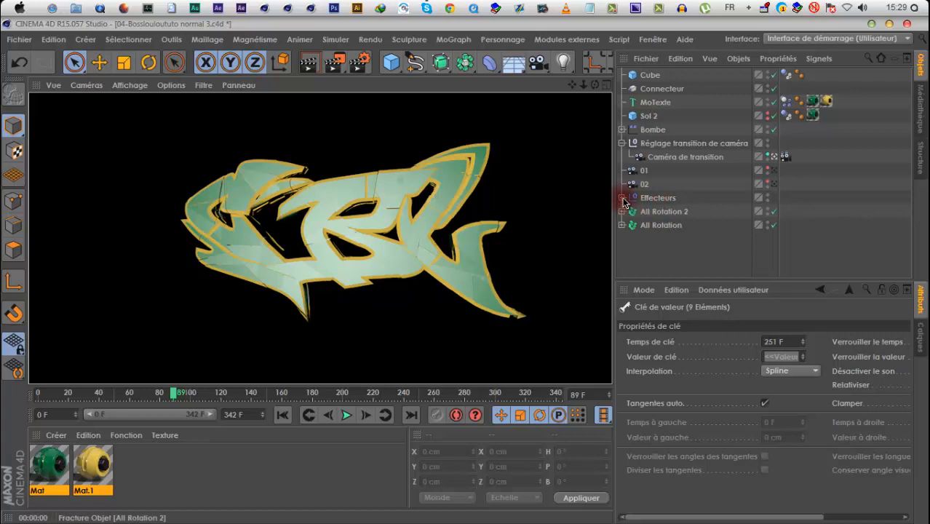
Set the Break effector's P.X to 1.5 cm, P.Z to 2 cm, and R.H, R.P and R.B to 3°
scroll(667, 249, "down", 3)
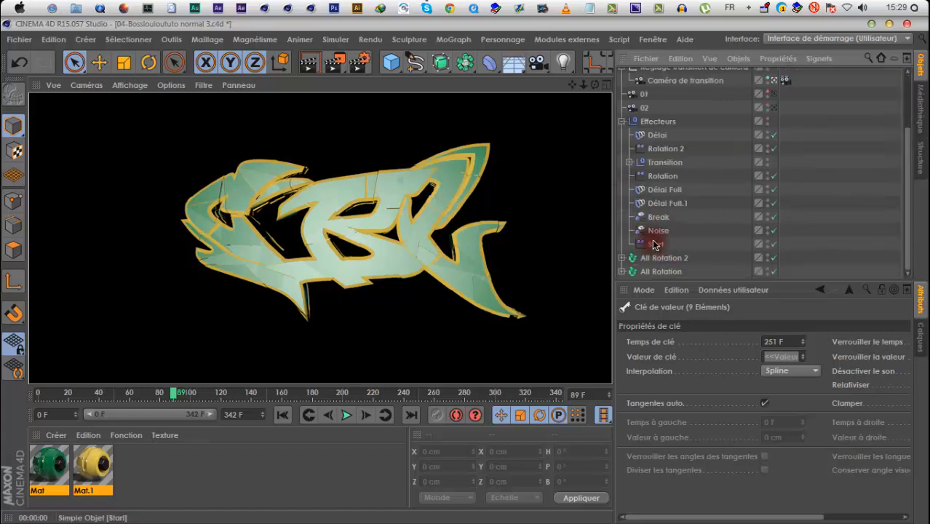
left_click(659, 216)
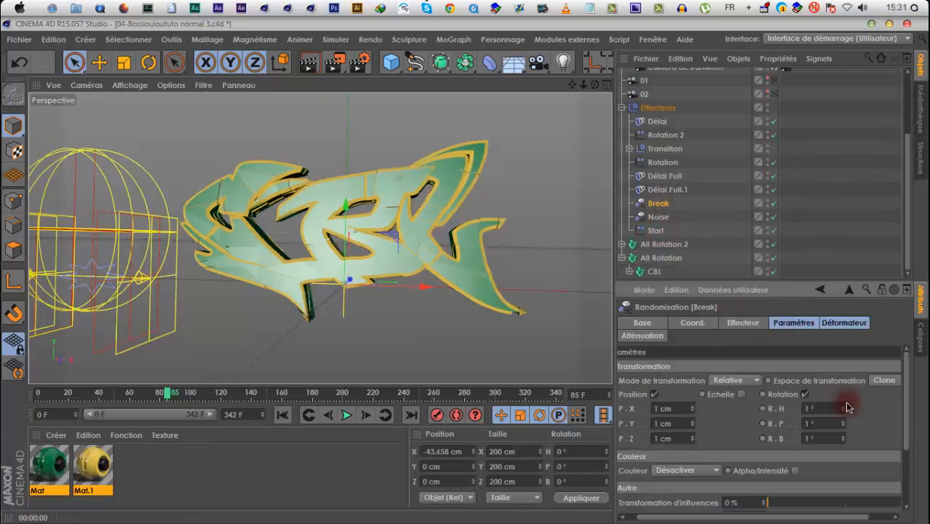
left_click_drag(842, 410, 843, 420)
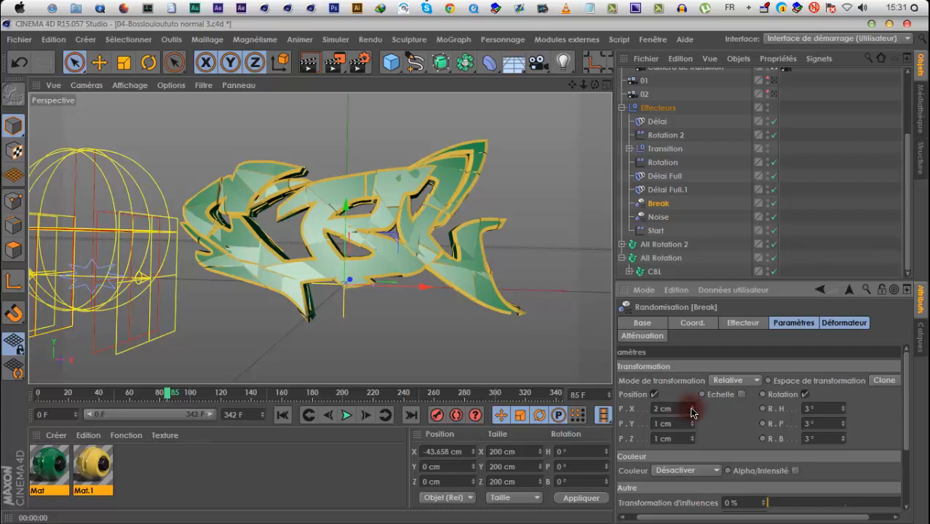
left_click(692, 412)
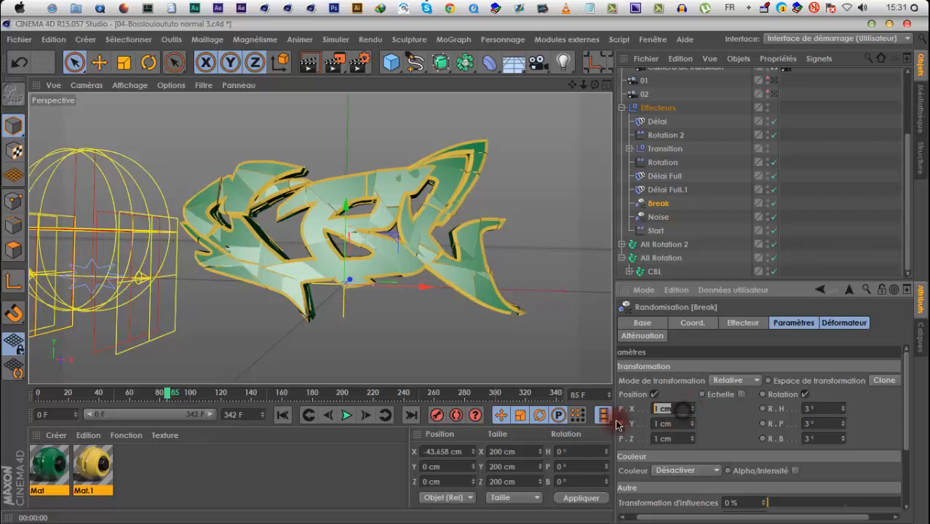
type("1.5")
left_click(672, 424)
left_click(676, 439)
type("2")
left_click(718, 437)
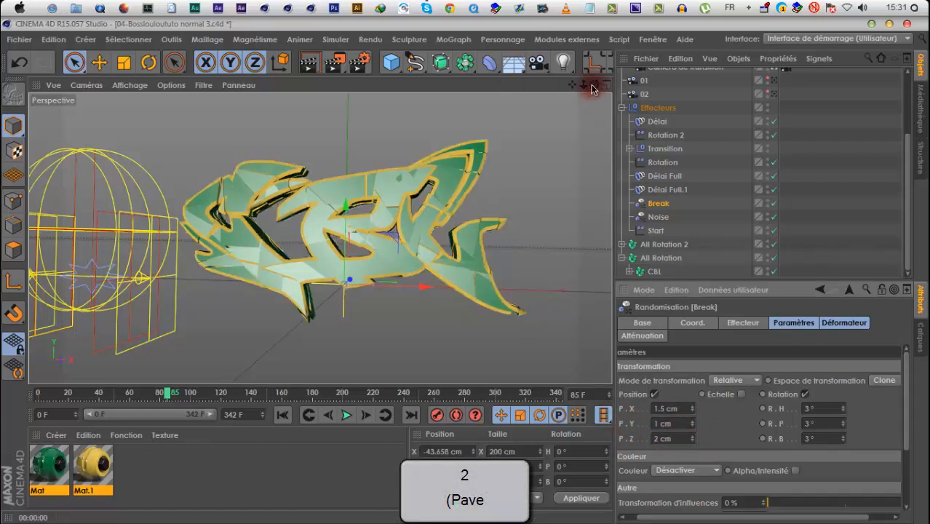
Check Break's effect in a viewport render and set its R.H, R.P and R.B to 2°
left_click(774, 203)
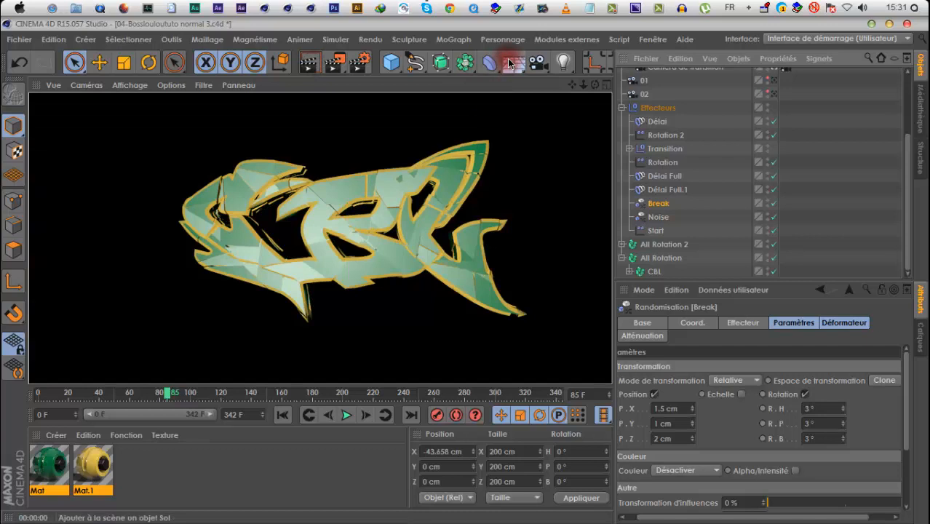
left_click(843, 411)
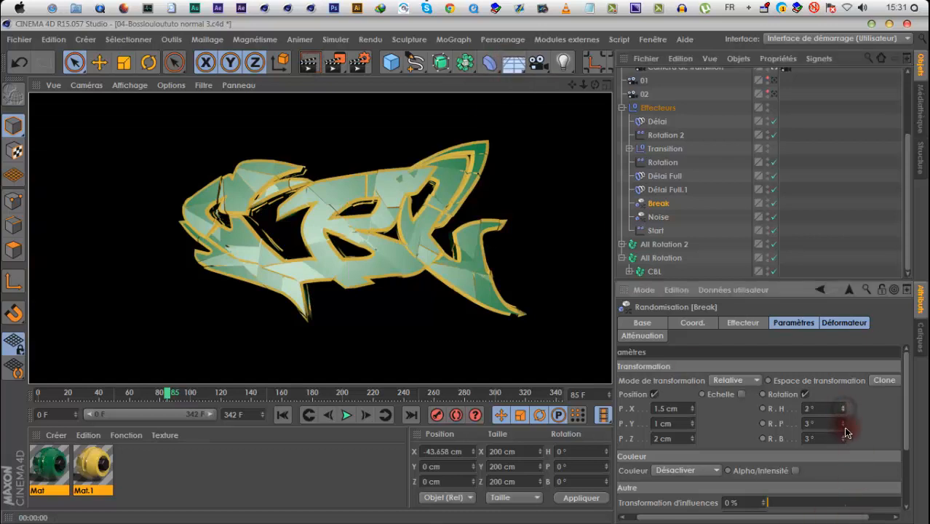
left_click(844, 426)
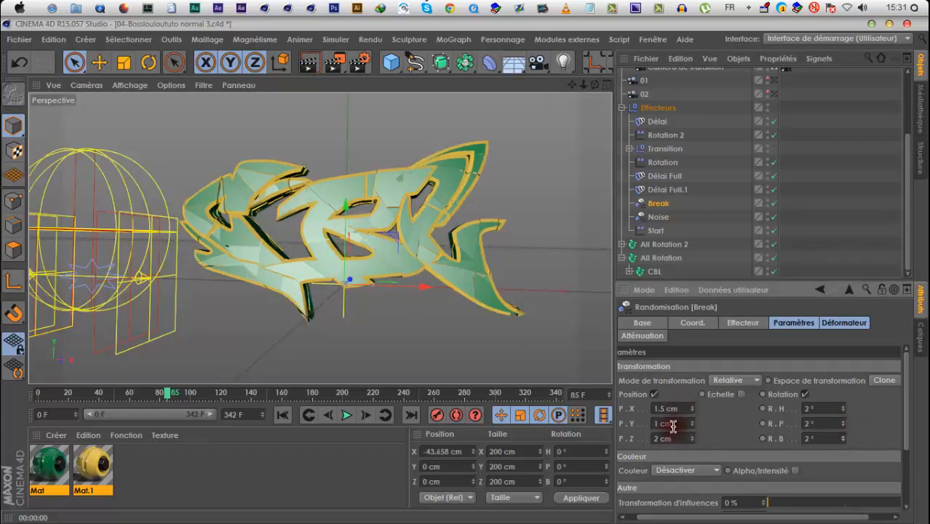
Re-enable the disabled effectors of the CBL fracture in All Rotation and the Bossloulou fracture in All Rotation 2
left_click(626, 243)
left_click(651, 254)
scroll(658, 269, "down", 1)
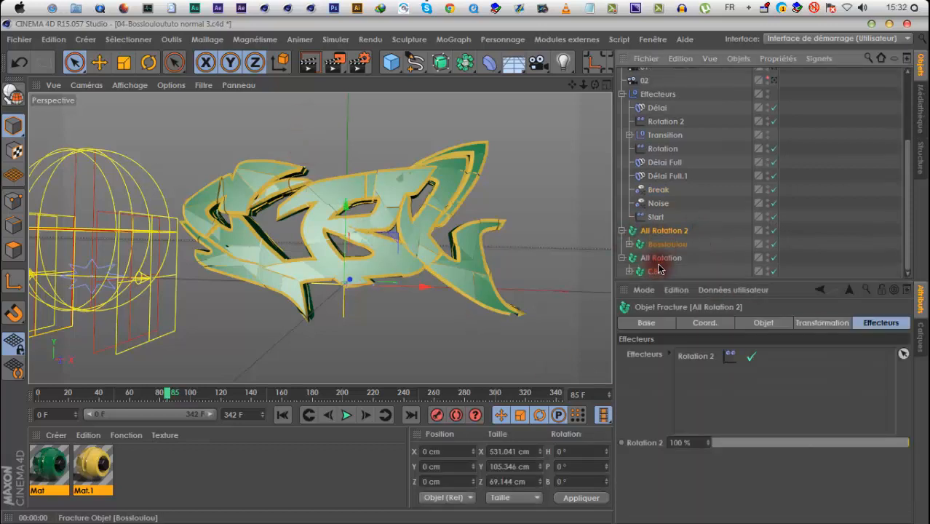
left_click(655, 271)
left_click(752, 357)
left_click(752, 373)
left_click(753, 406)
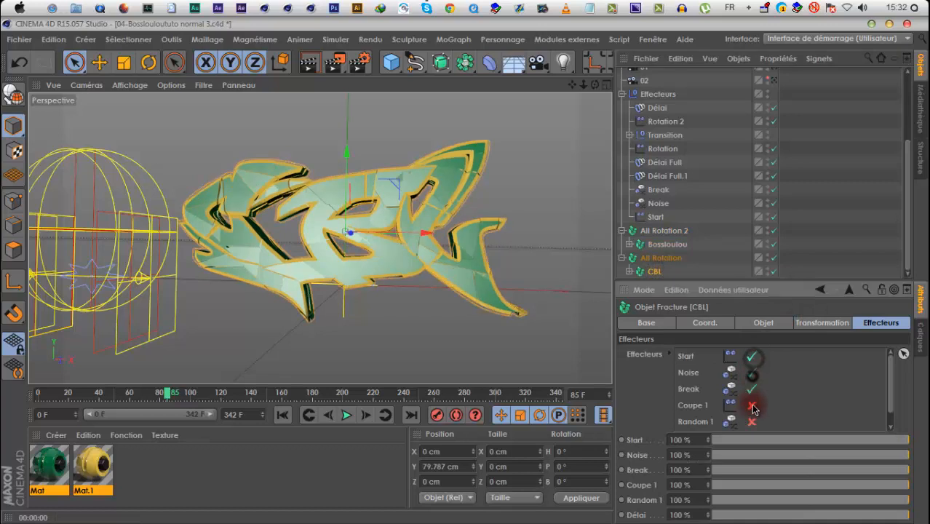
scroll(792, 411, "down", 1)
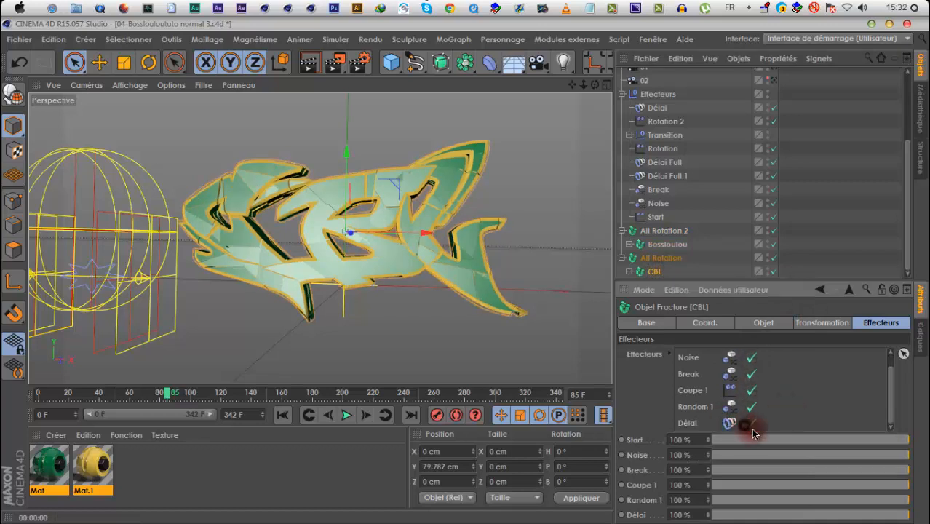
left_click(750, 424)
left_click(672, 246)
left_click(753, 389)
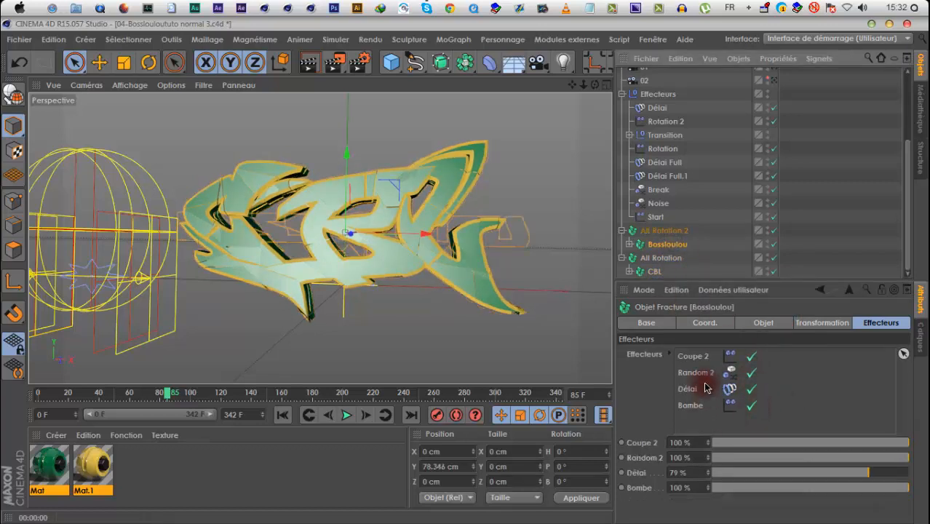
Preview the Bossloulou text from about frame 151 to 180 with a viewport render, and add the Break effector to the Bossloulou fracture
left_click_drag(318, 395, 268, 393)
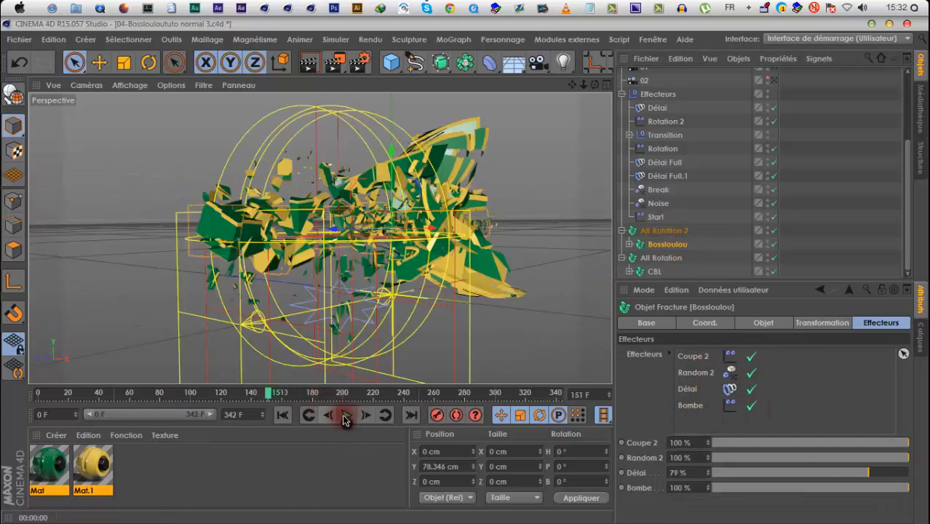
left_click(345, 420)
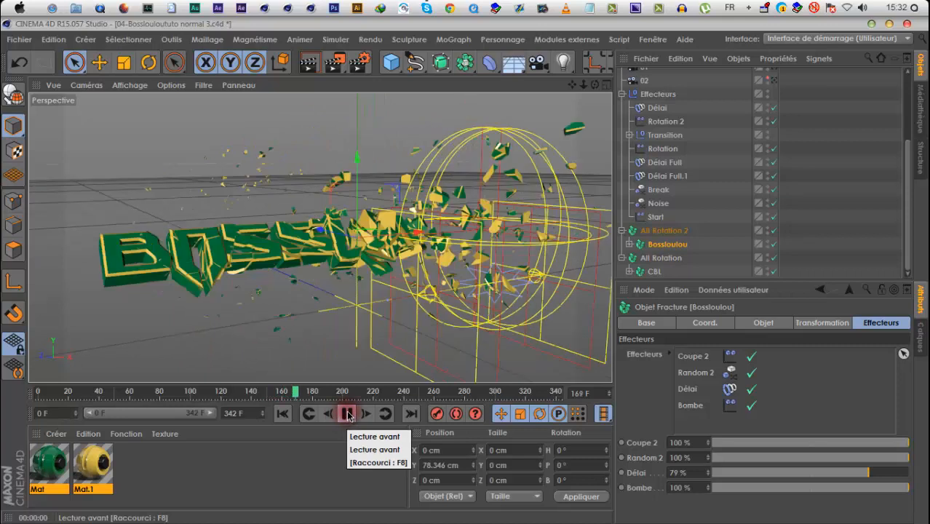
left_click(347, 414)
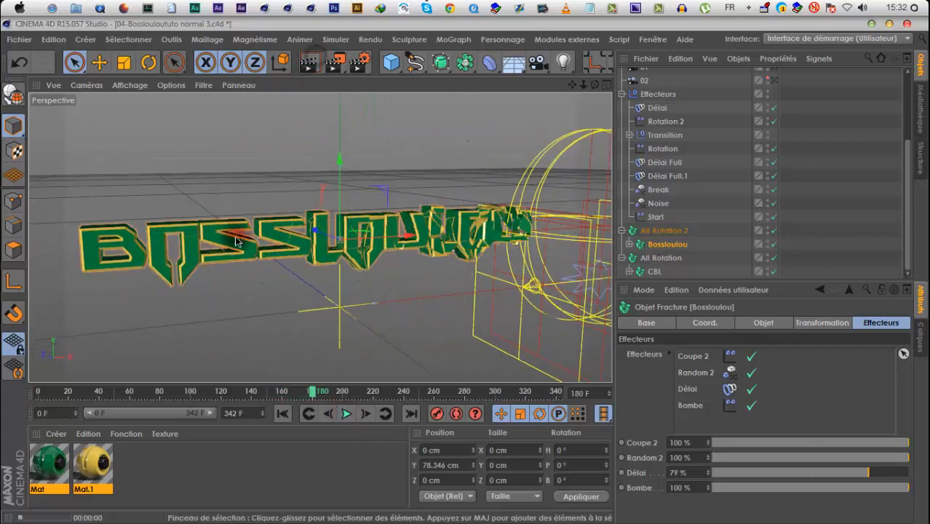
key("super+r")
left_click_drag(659, 190, 691, 396)
Try Break strengths of 57% and 27% on Bossloulou in viewport renders between frames 196 and 216, and settle on 50%
left_click(344, 414)
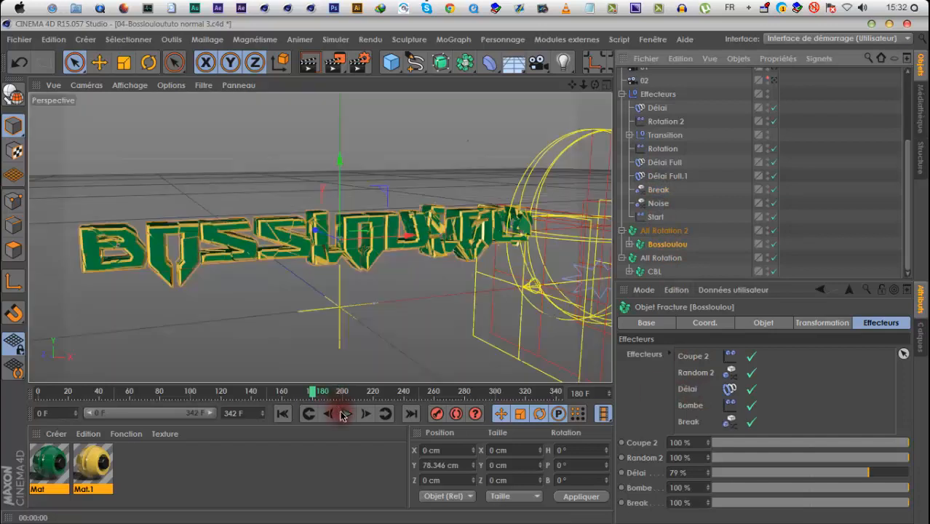
left_click(344, 414)
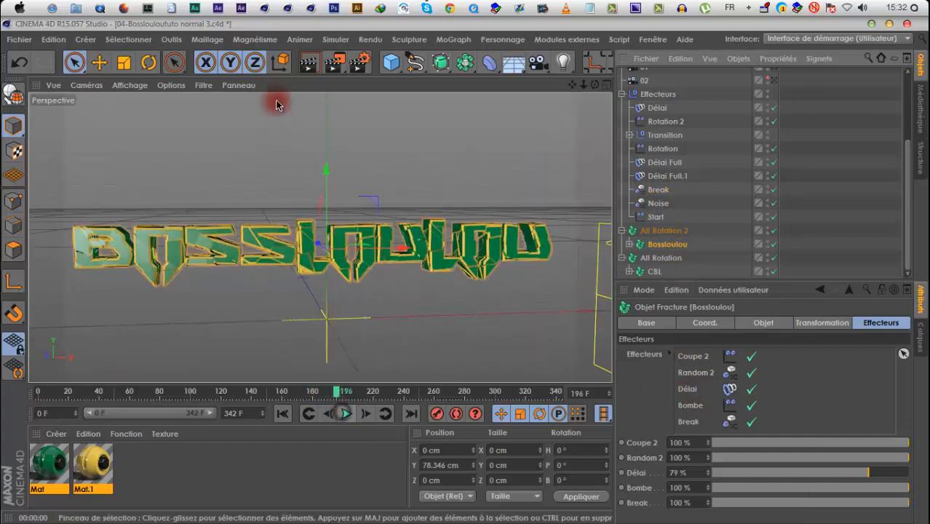
left_click(309, 63)
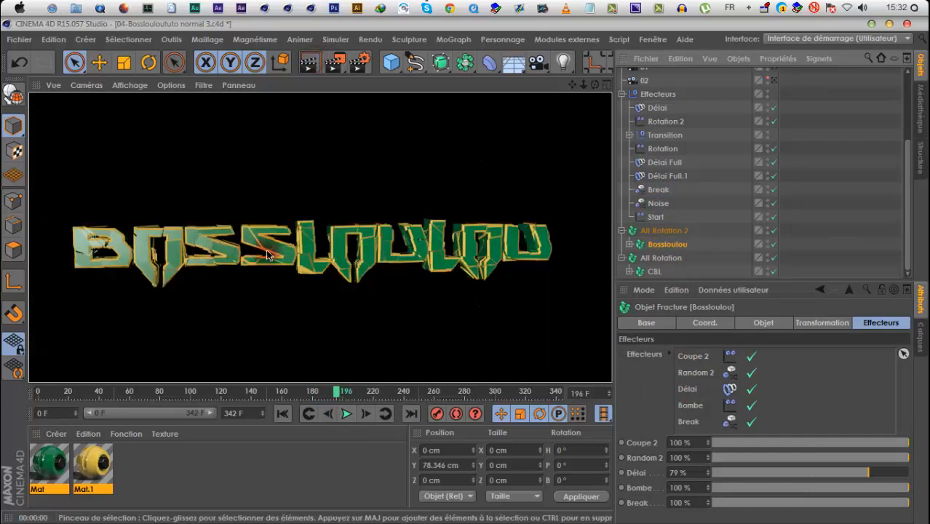
left_click(824, 503)
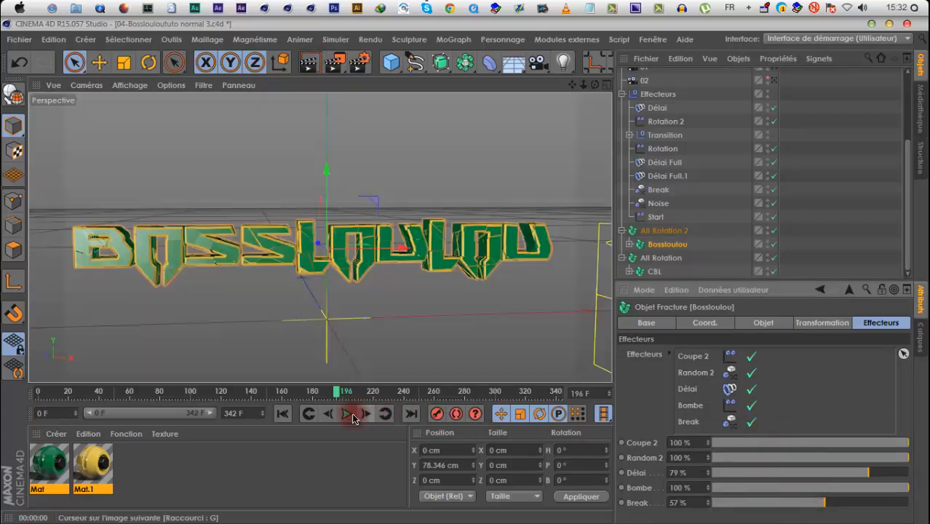
left_click(351, 417)
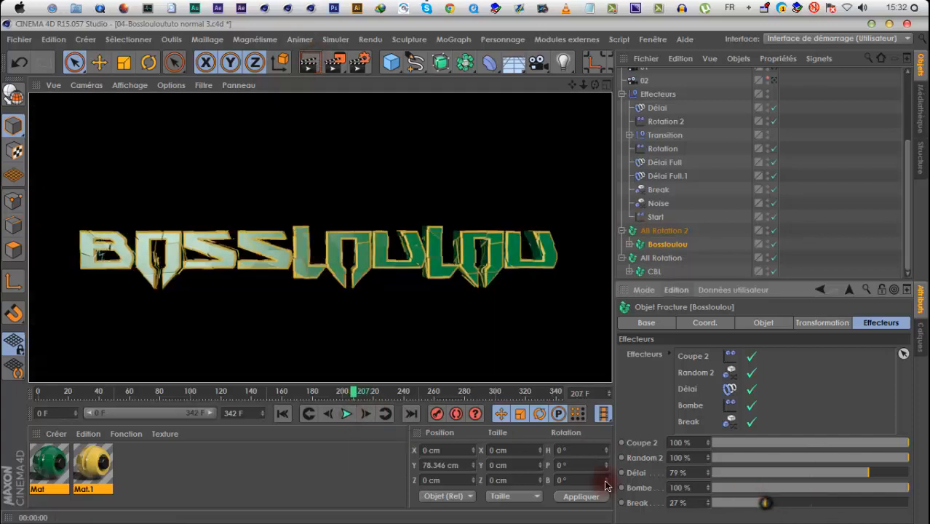
left_click(360, 417)
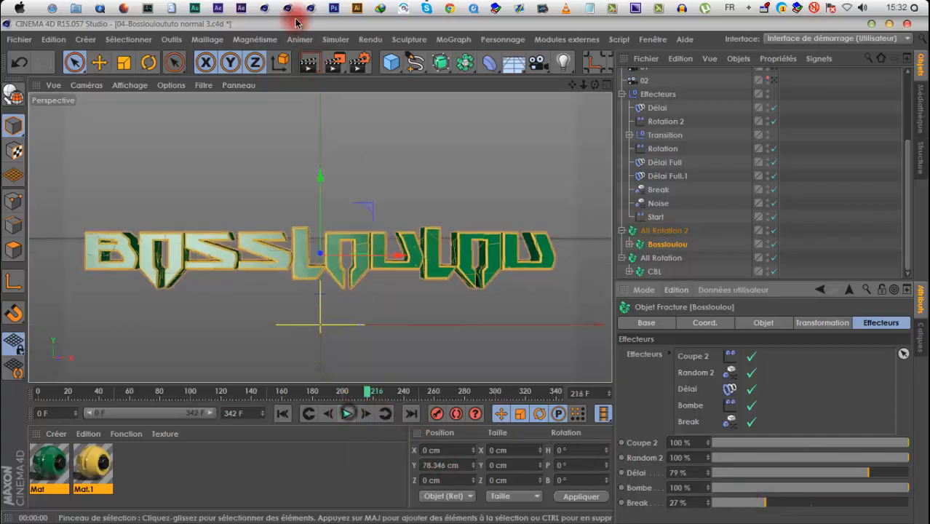
left_click(305, 64)
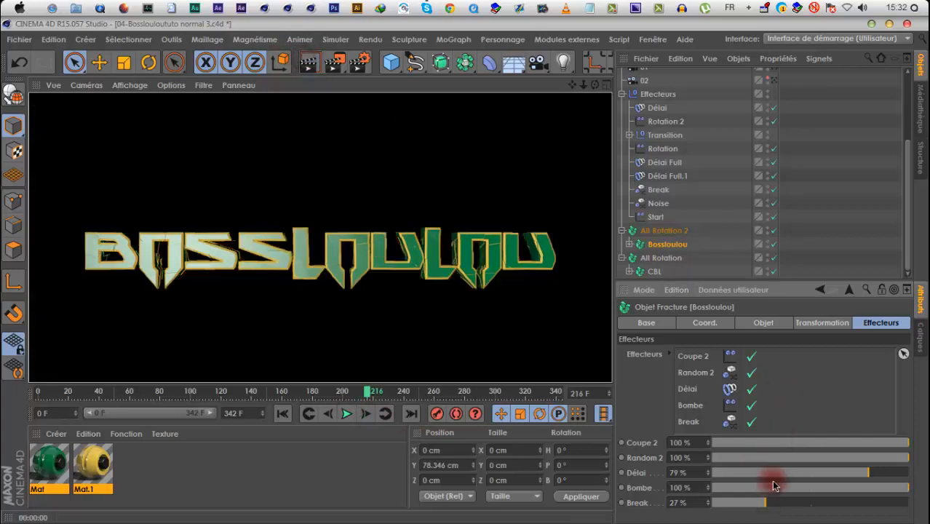
left_click(309, 68)
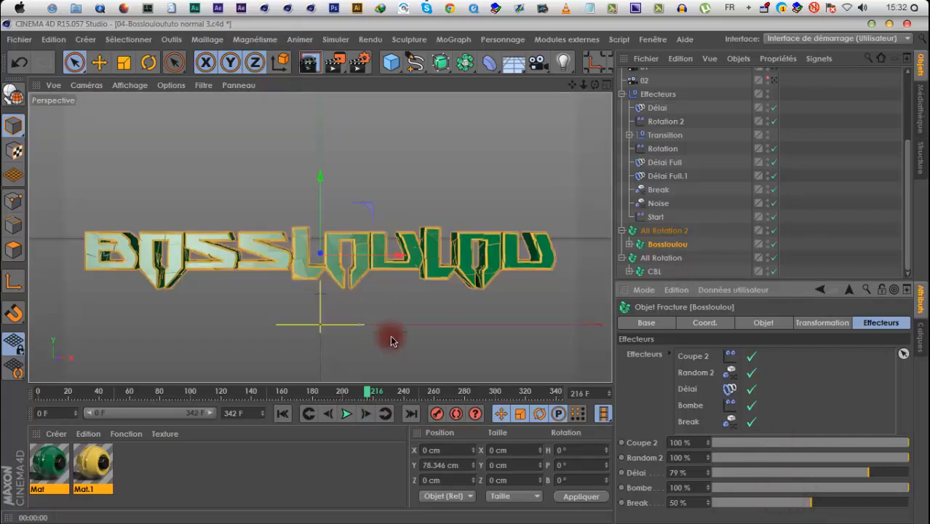
Play the animation from frame 0 to about frame 192, render the Bossloulou text in the viewport and resume playback
left_click(310, 417)
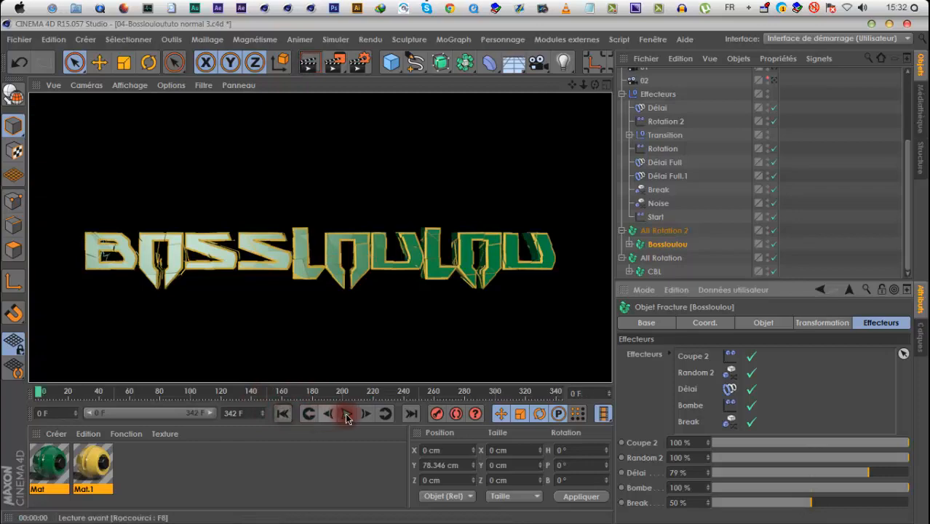
left_click(347, 416)
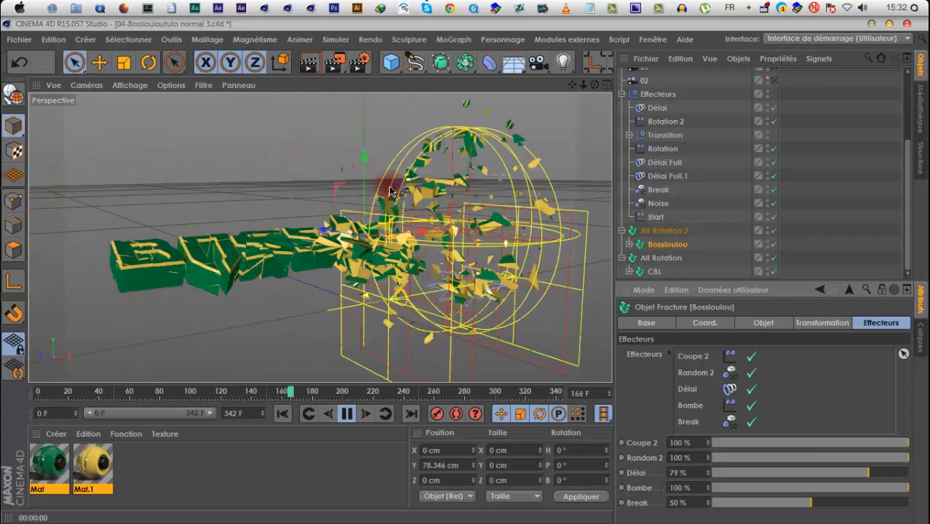
left_click(310, 63)
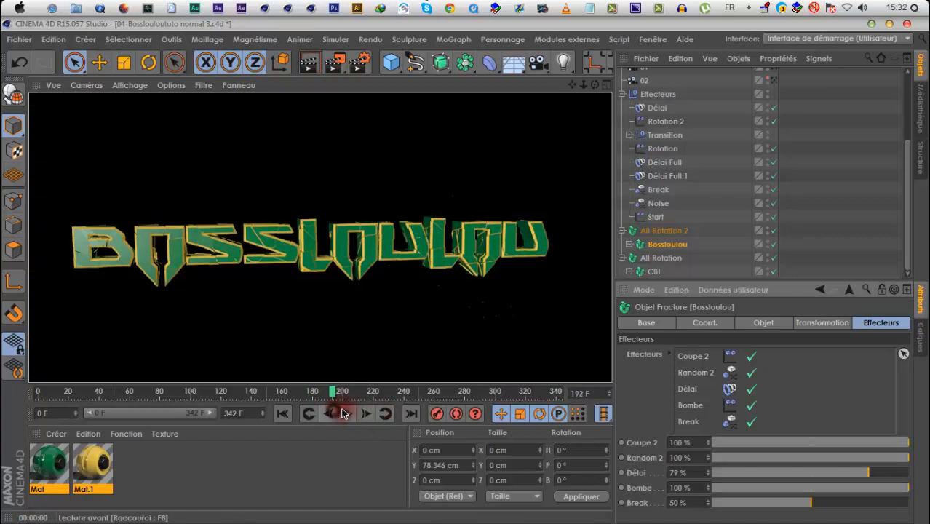
left_click(346, 413)
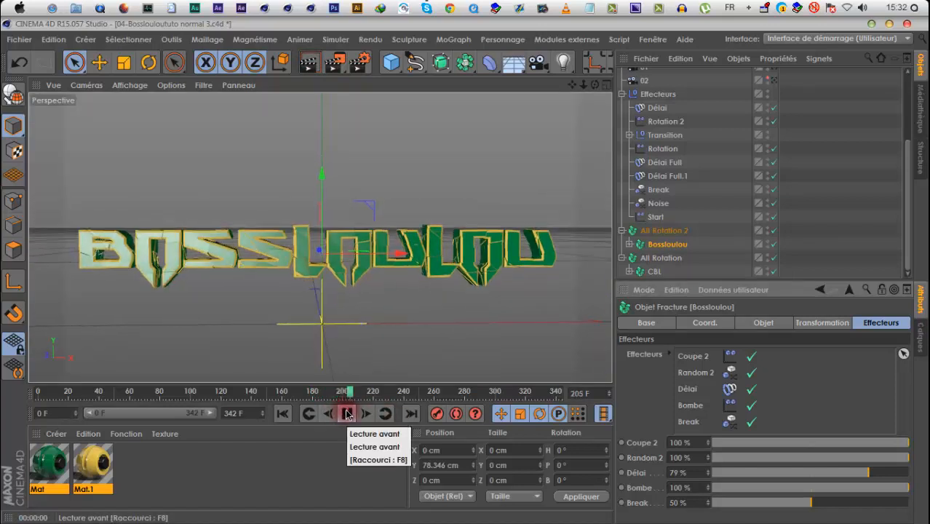
Expand the Bombe hierarchy, enable its Sol object and replay the closing Youtube.com/bossloulou­tuto text sequence to about frame 332
scroll(676, 168, "up", 5)
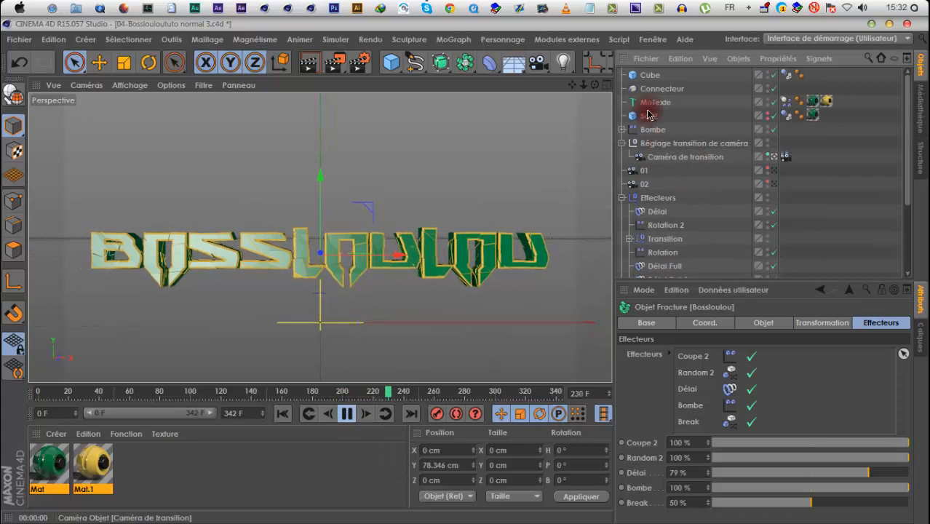
left_click(621, 129)
left_click(771, 143)
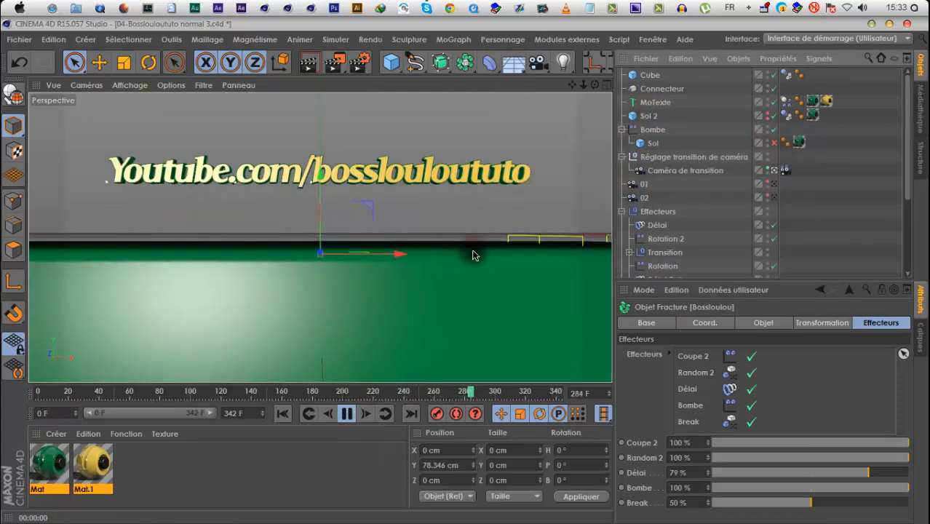
left_click(348, 418)
left_click_drag(521, 395, 382, 393)
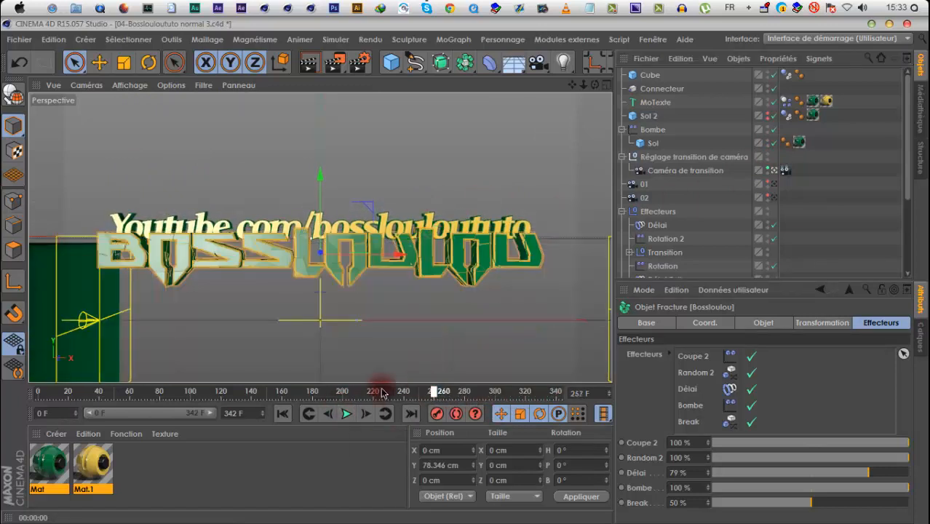
left_click(348, 414)
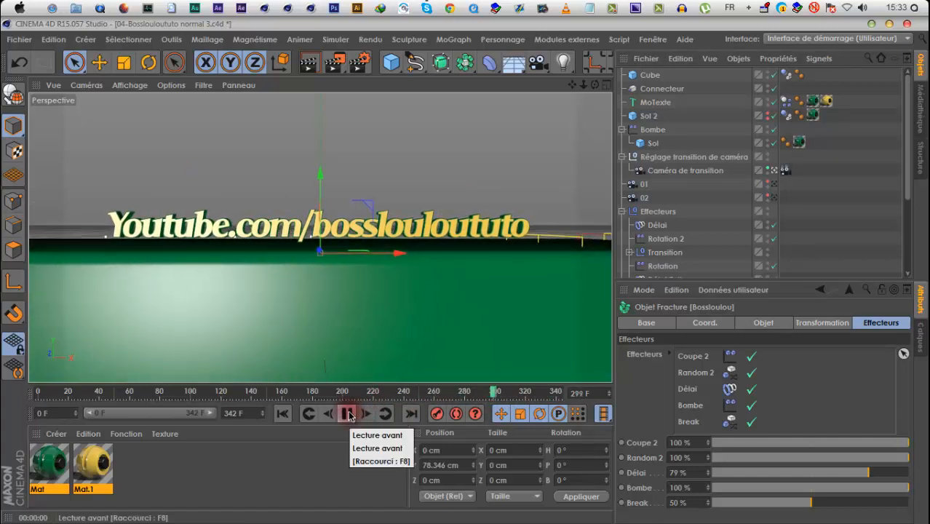
left_click(348, 414)
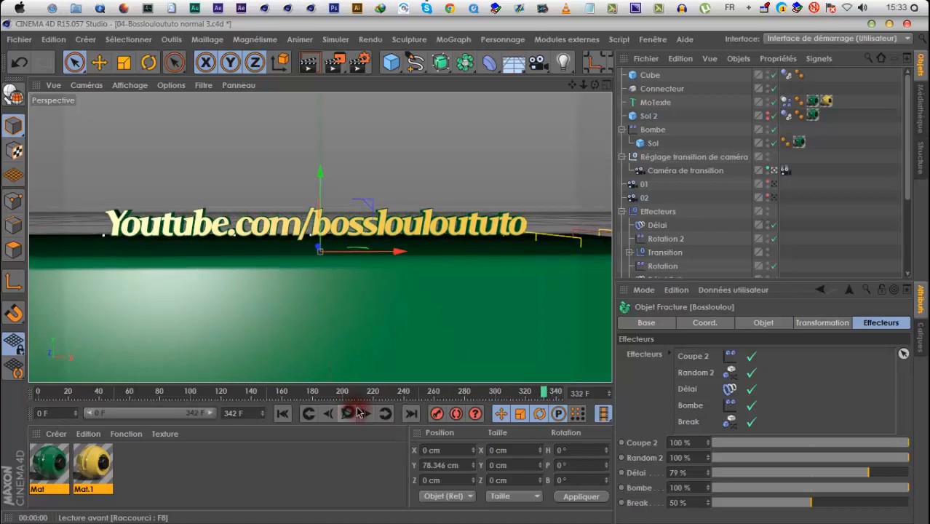
Look through camera 02 at frame 342, move it in through the letters of the closing text and roll it to about -121.7°
left_click(779, 171)
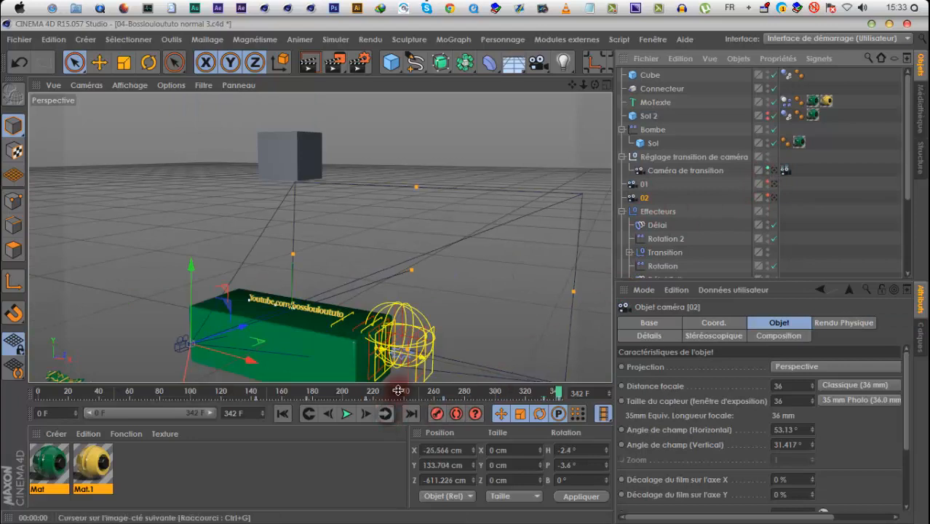
left_click(773, 200)
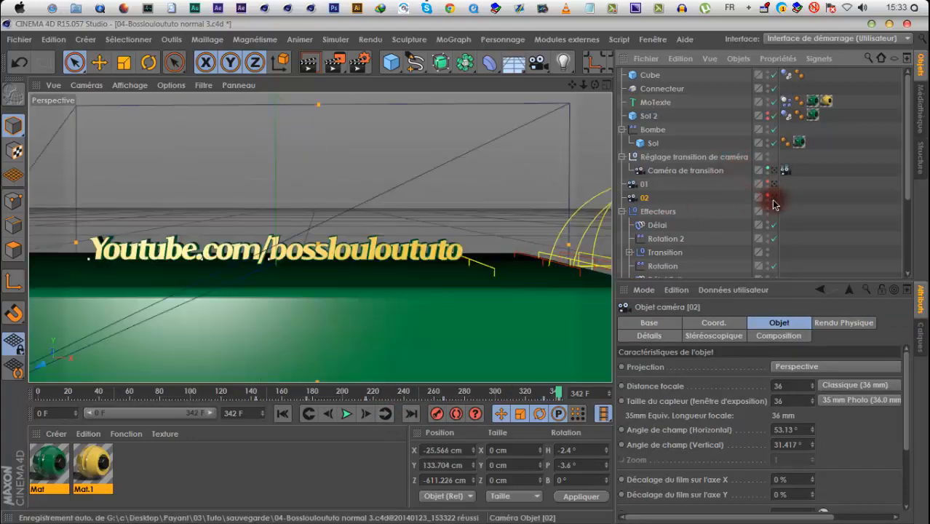
scroll(473, 270, "up", 10)
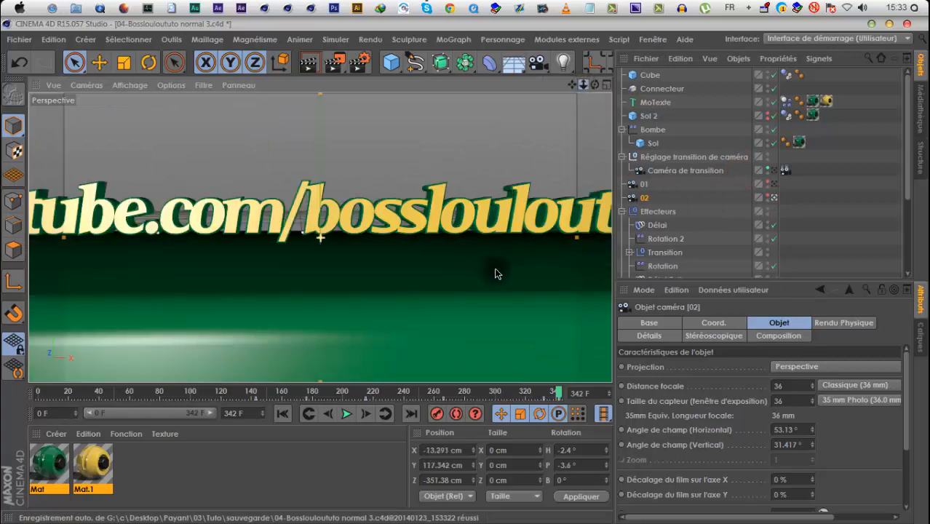
scroll(466, 273, "up", 5)
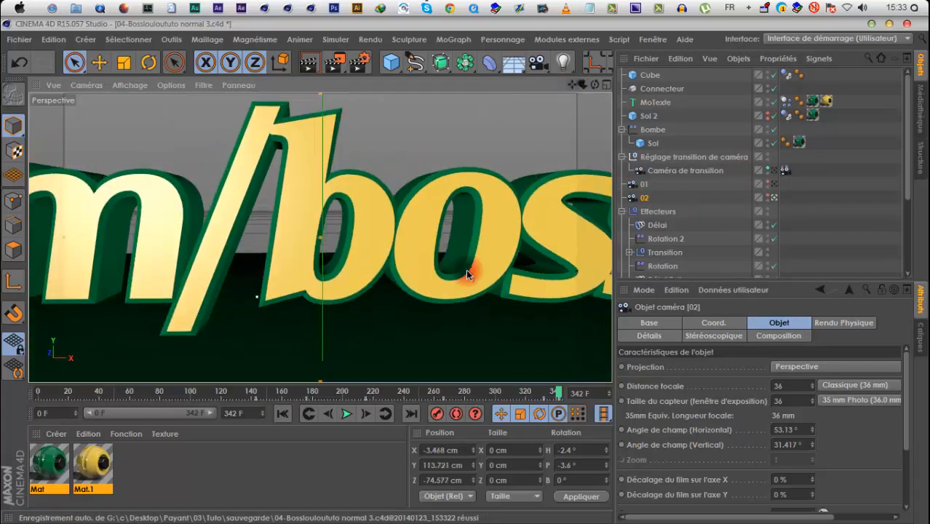
left_click_drag(467, 269, 584, 85)
mouse_move(595, 84)
right_mouse_down()
mouse_move(429, 293)
mouse_move(440, 272)
mouse_move(461, 270)
mouse_move(590, 84)
right_mouse_up()
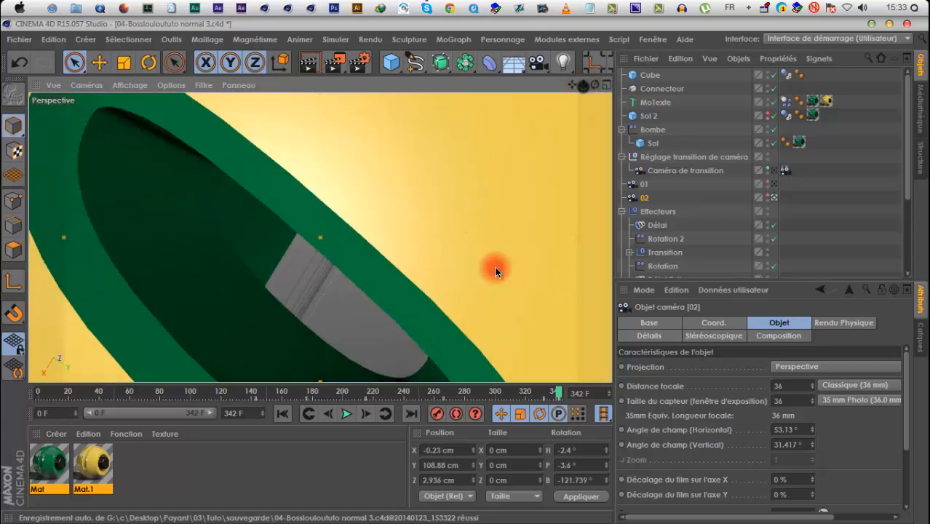
scroll(497, 268, "up", 3)
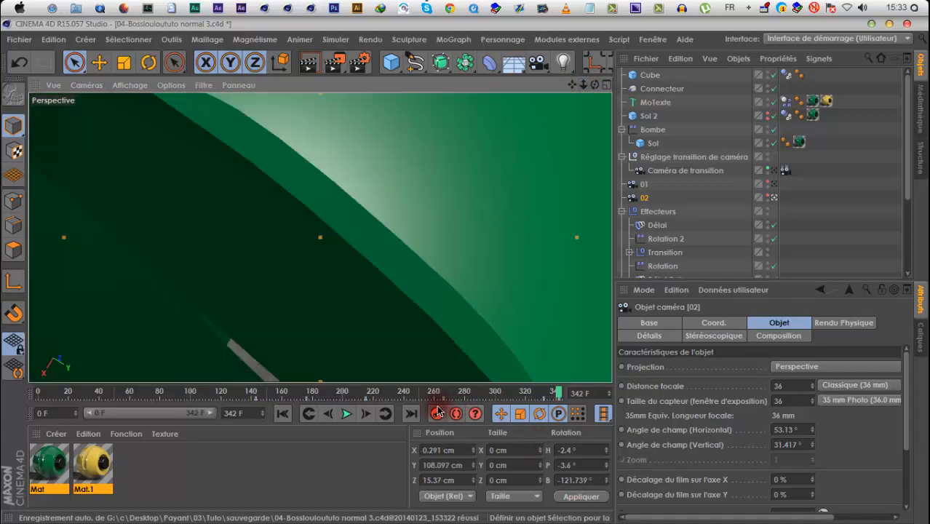
Select camera 02's keyframe at frame 334 and replay the animation through the transition camera
left_click(534, 393)
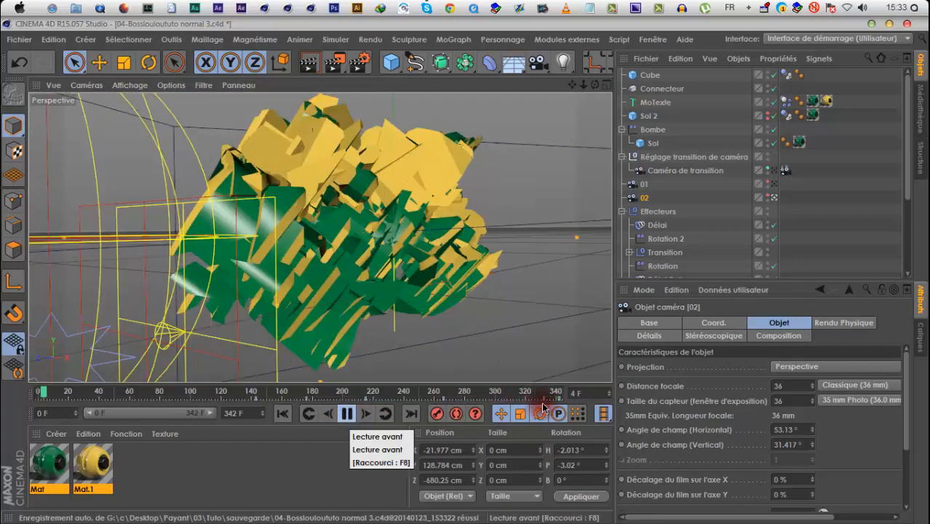
left_click(546, 400)
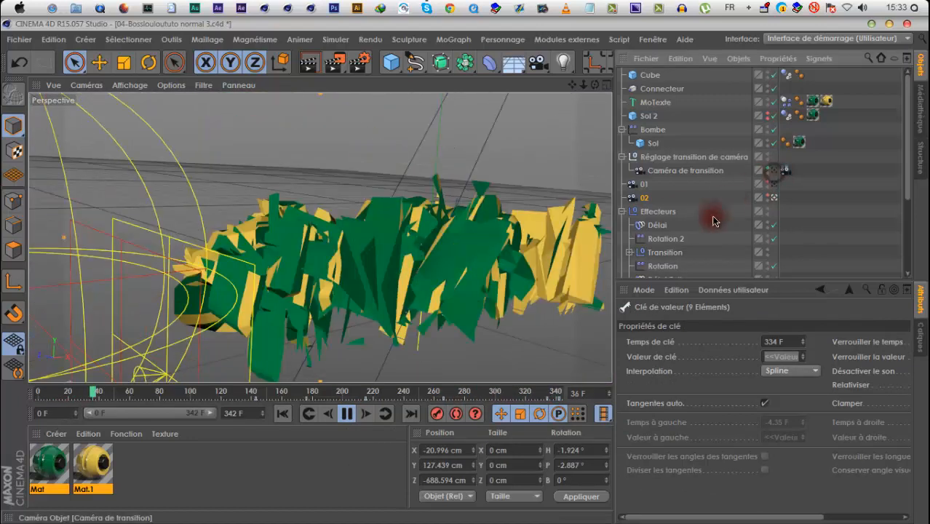
left_click(378, 397)
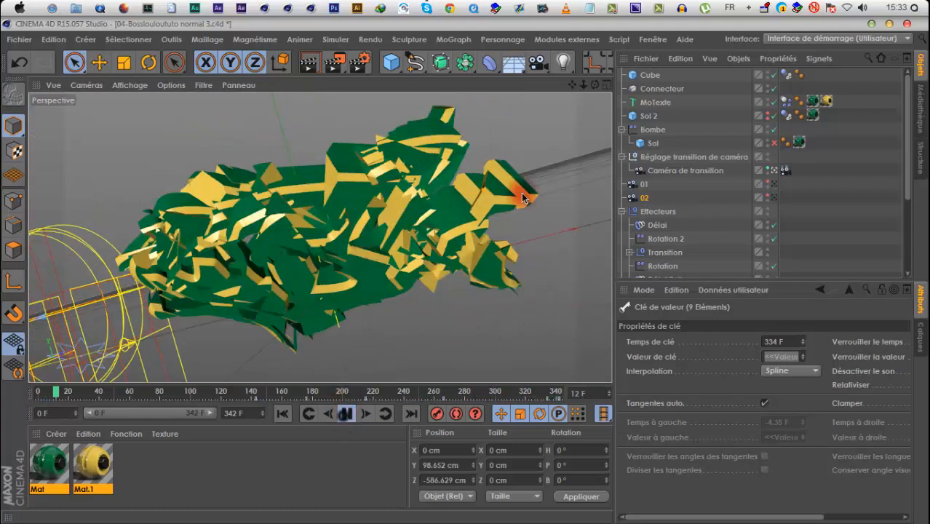
Stop playback and save the project
key("F8")
left_click(19, 39)
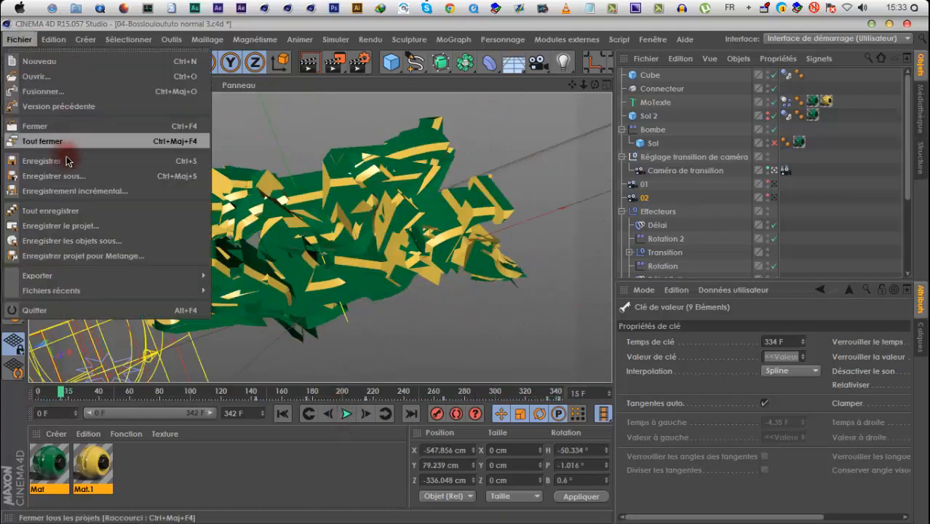
left_click(67, 161)
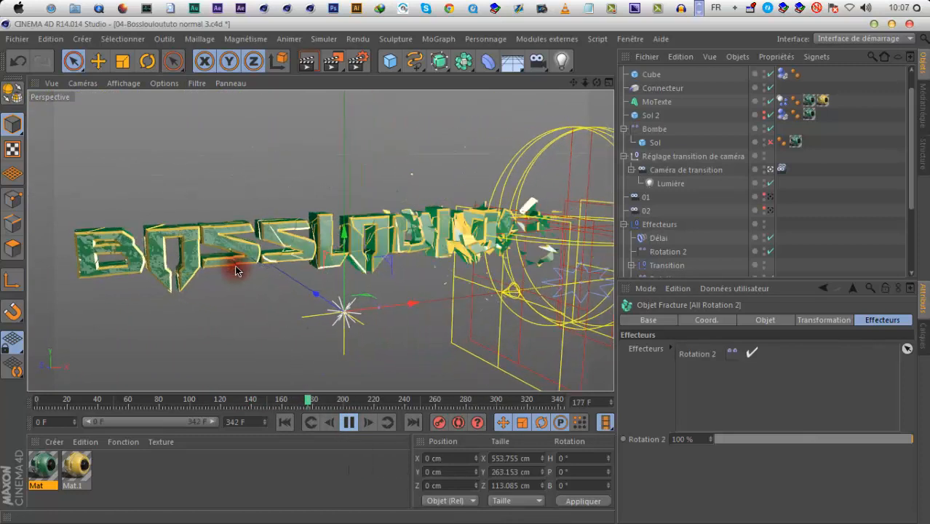
Review the Délai and Délai Full effectors and the effector list of All Rotation, and replay the first logo's breakup to frame 158
left_click(349, 422)
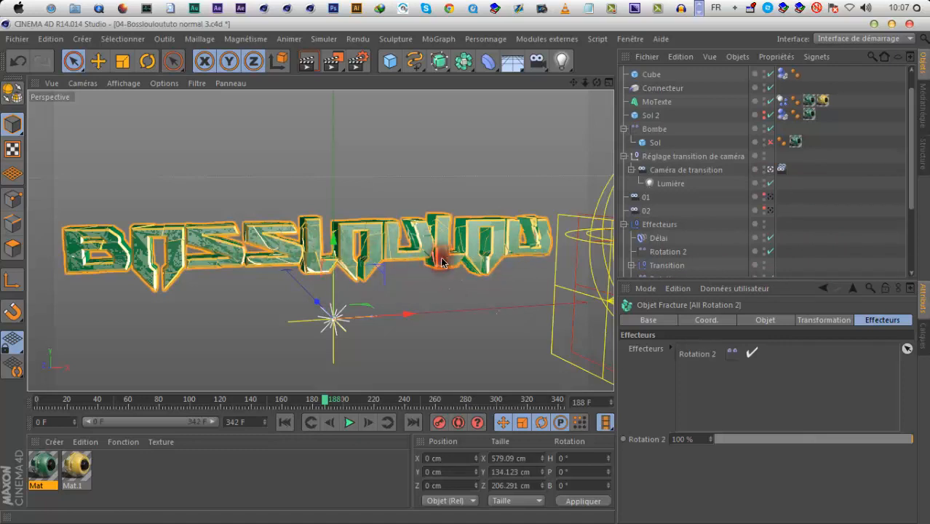
scroll(674, 249, "down", 3)
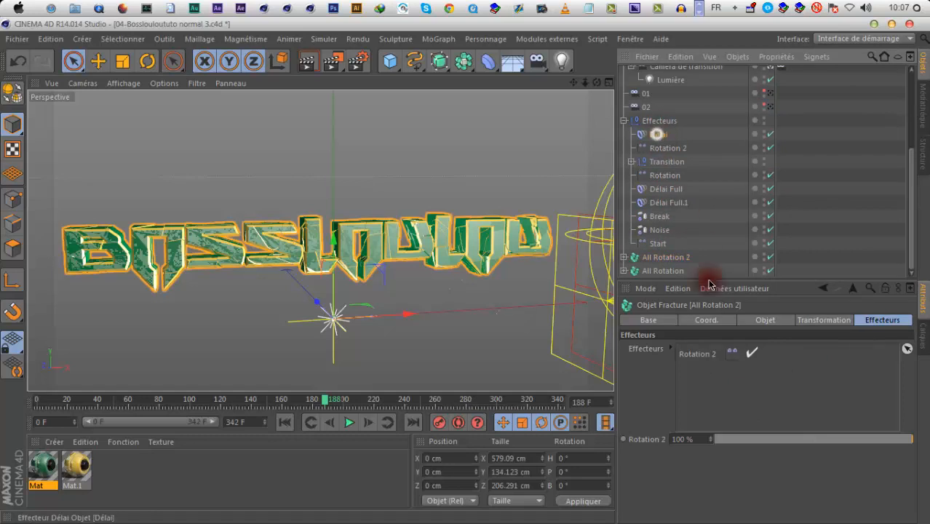
left_click(744, 319)
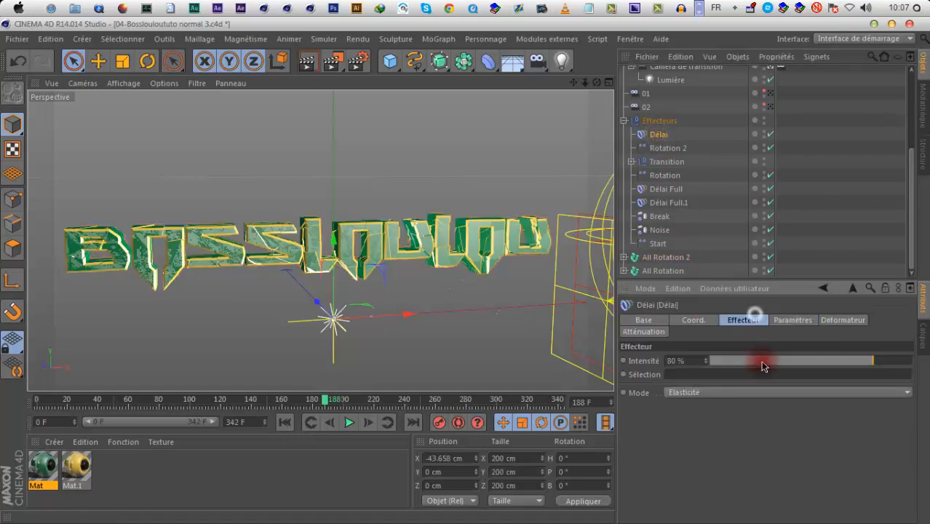
left_click(667, 190)
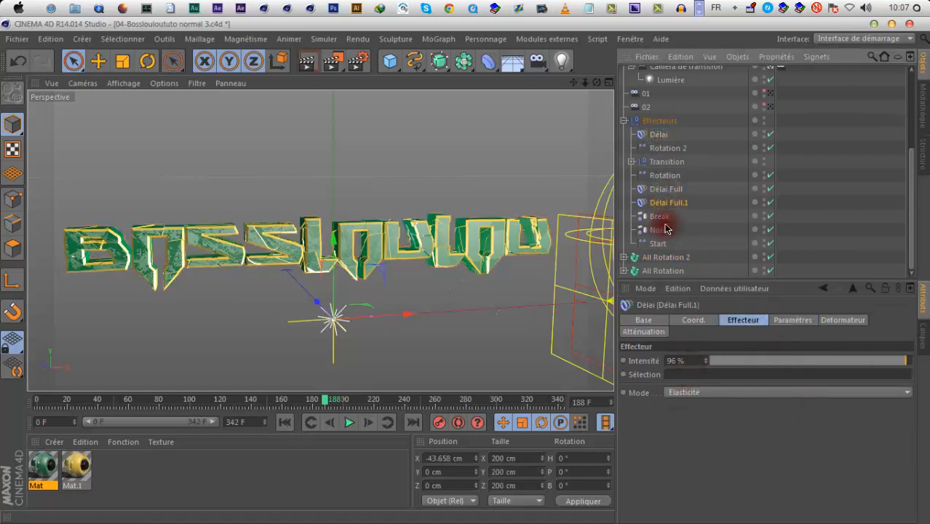
left_click(657, 272)
left_click(874, 321)
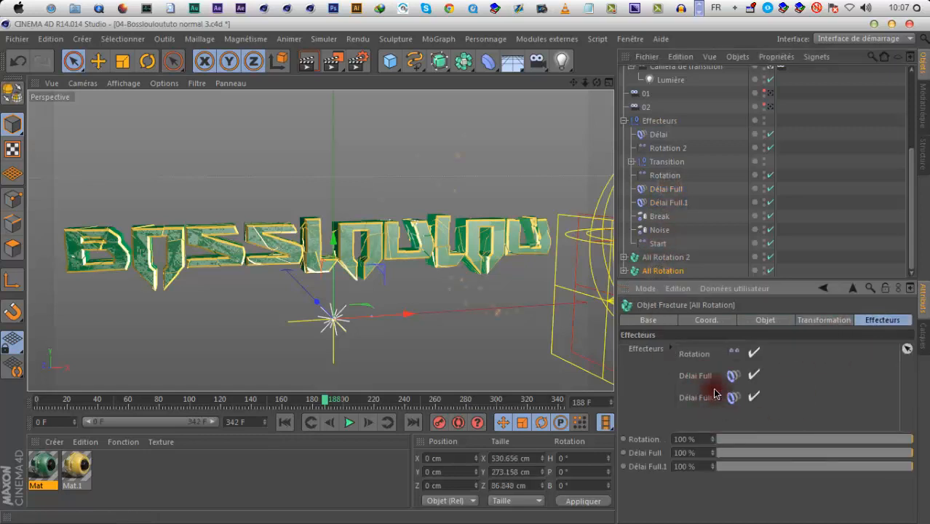
left_click(347, 422)
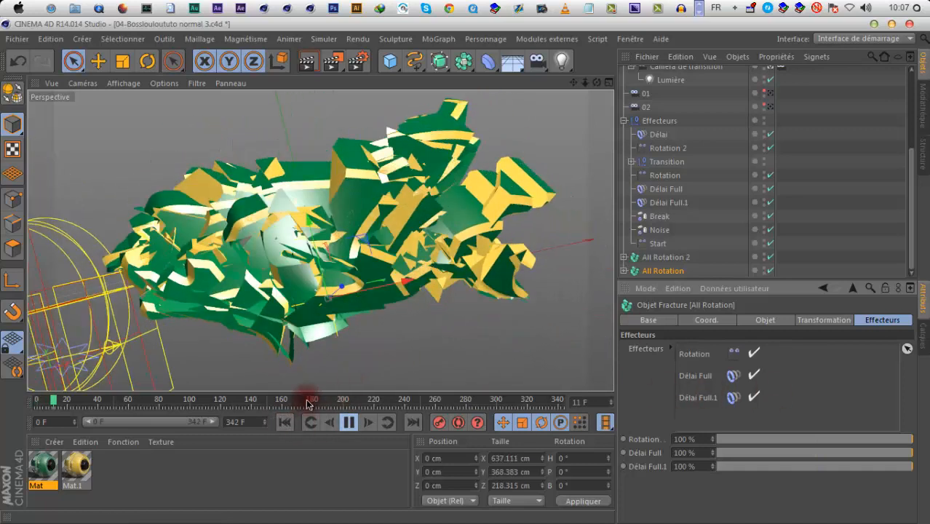
left_click(349, 422)
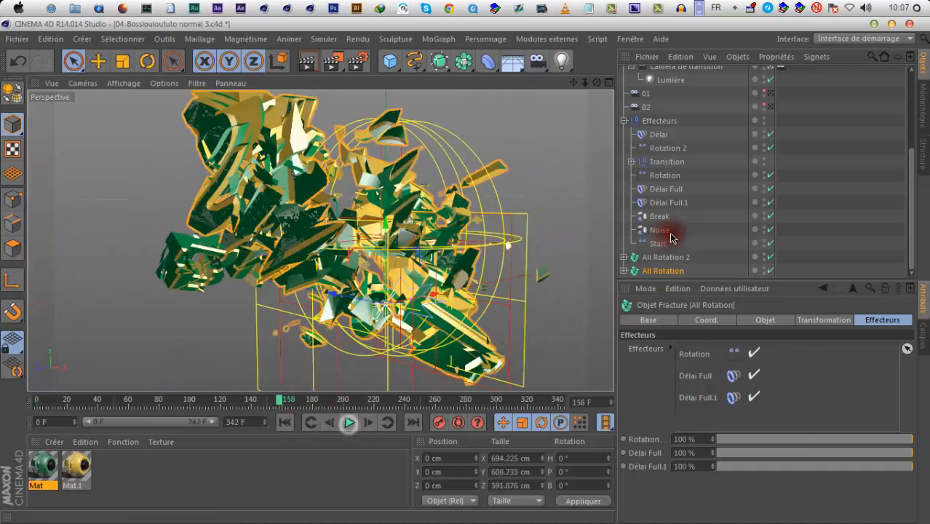
Check the effector list of All Rotation 2 against the Délai Full and Délai Full.1 effectors, advancing the animation to frame 160
left_click(671, 256)
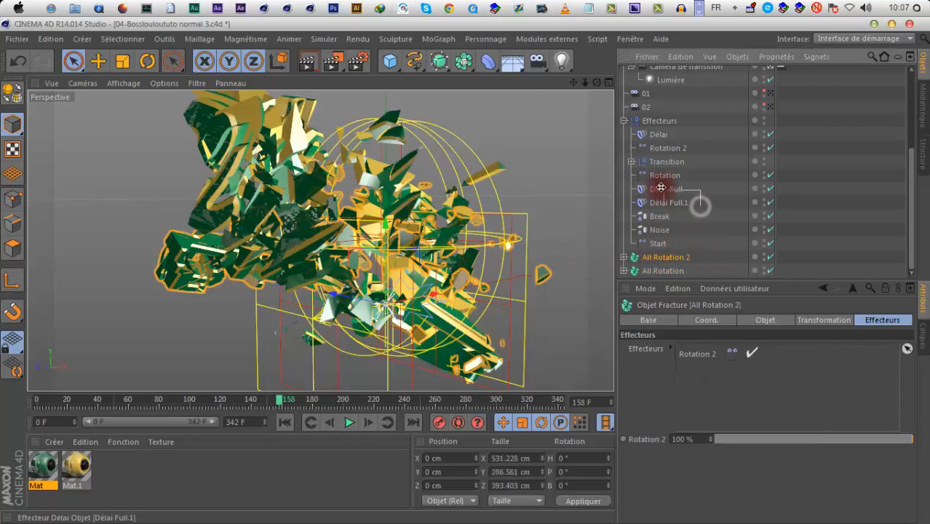
left_click_drag(660, 188, 661, 190)
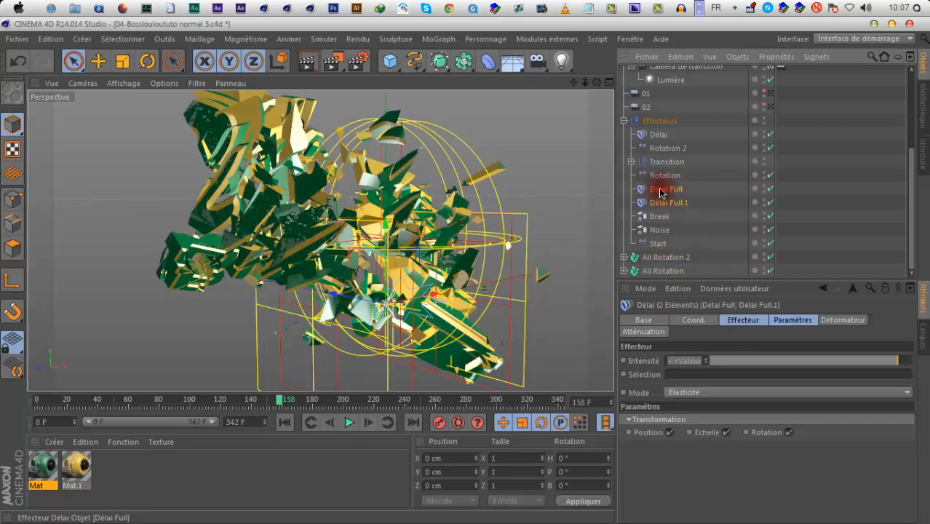
left_click(656, 258)
left_click(349, 424)
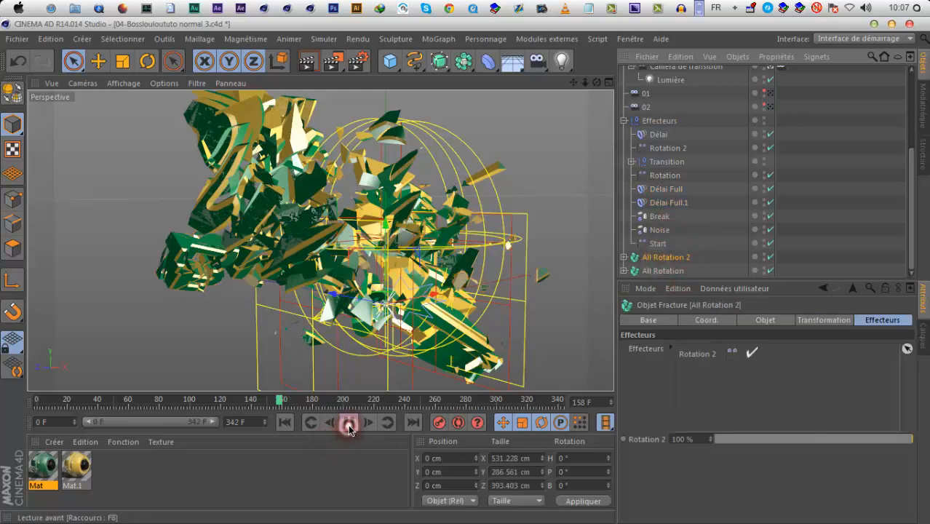
left_click(680, 203)
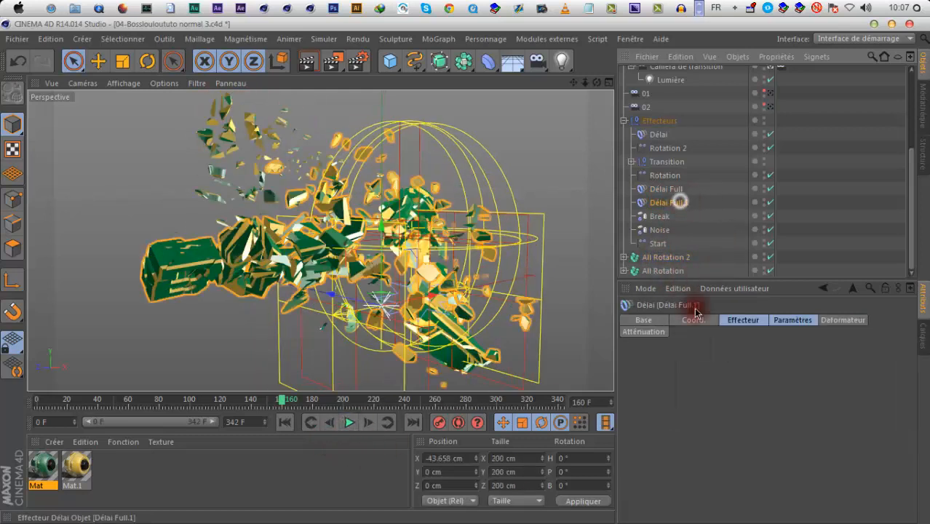
left_click(658, 258)
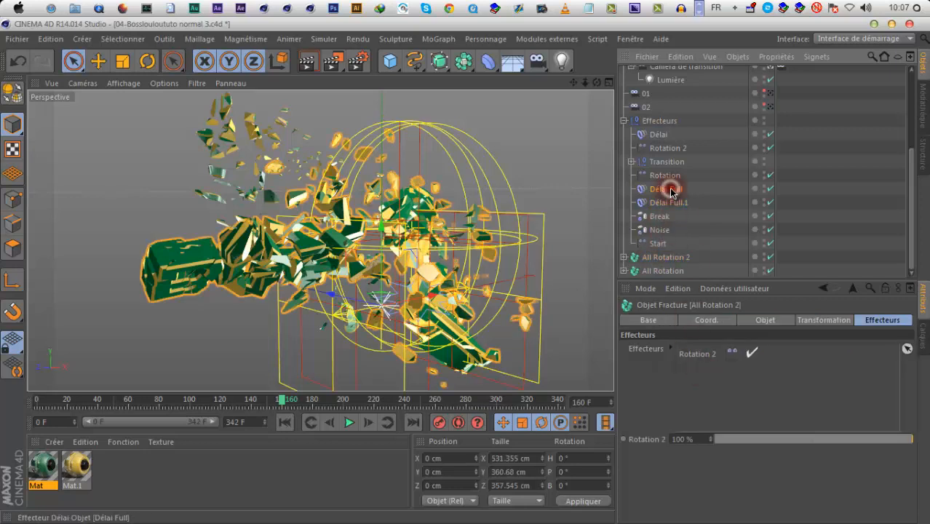
left_click(668, 190)
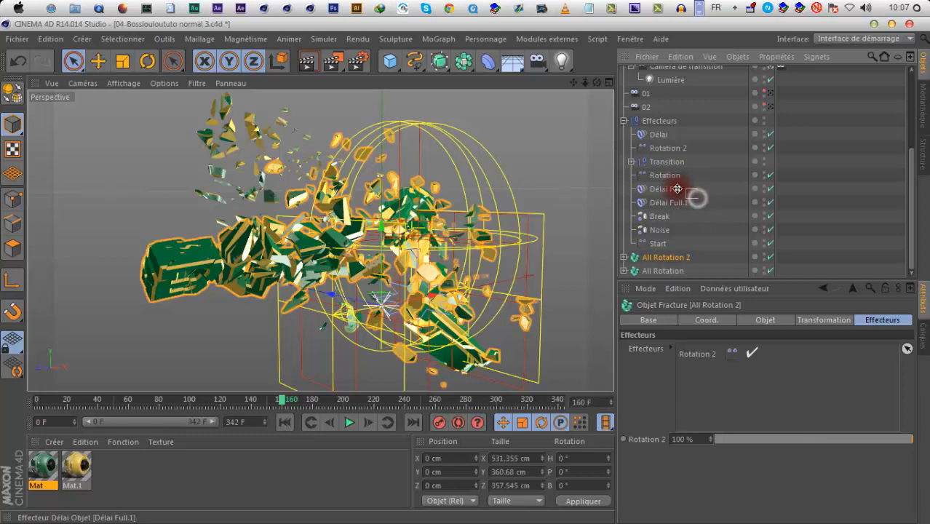
left_click_drag(676, 188, 675, 188)
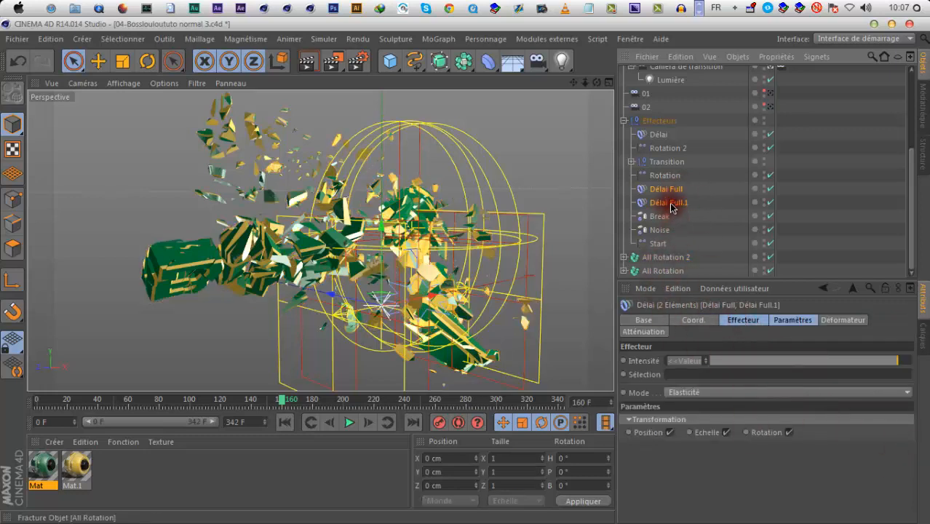
left_click(658, 258)
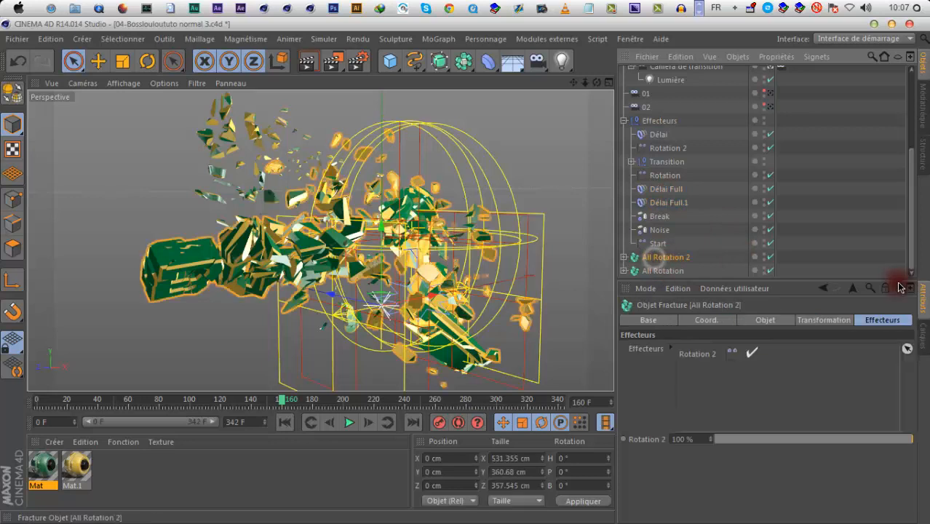
Lock the attributes of All Rotation 2, add Délai Full and Délai Full.1 to its effectors, and unlock the attributes
left_click(885, 287)
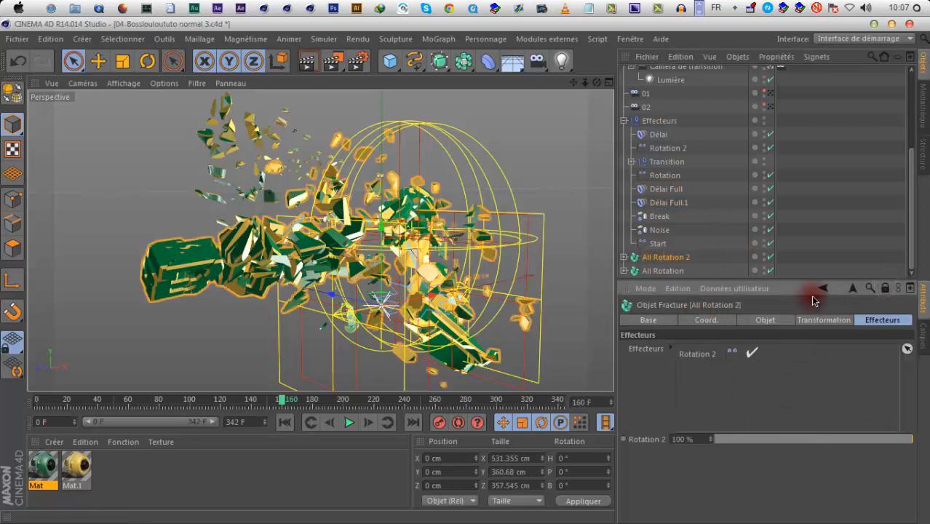
left_click_drag(646, 187, 712, 201)
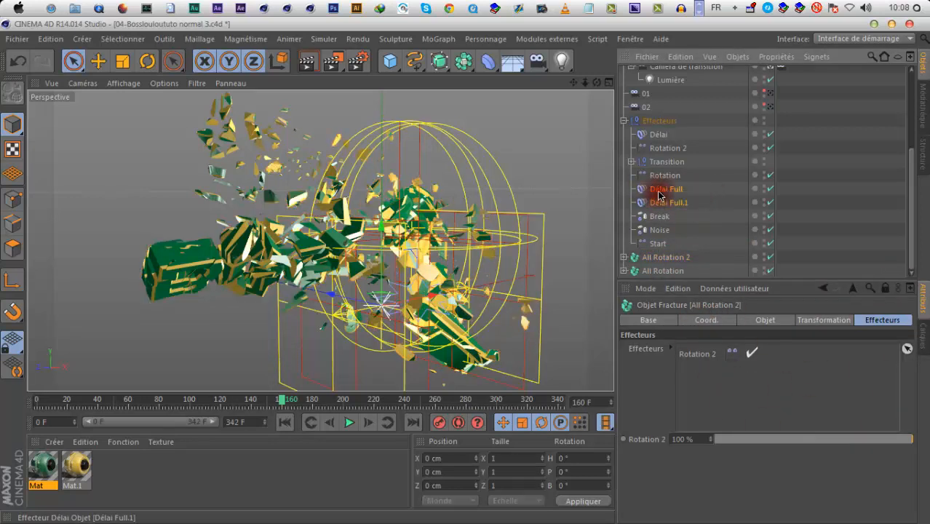
left_click_drag(700, 379, 700, 379)
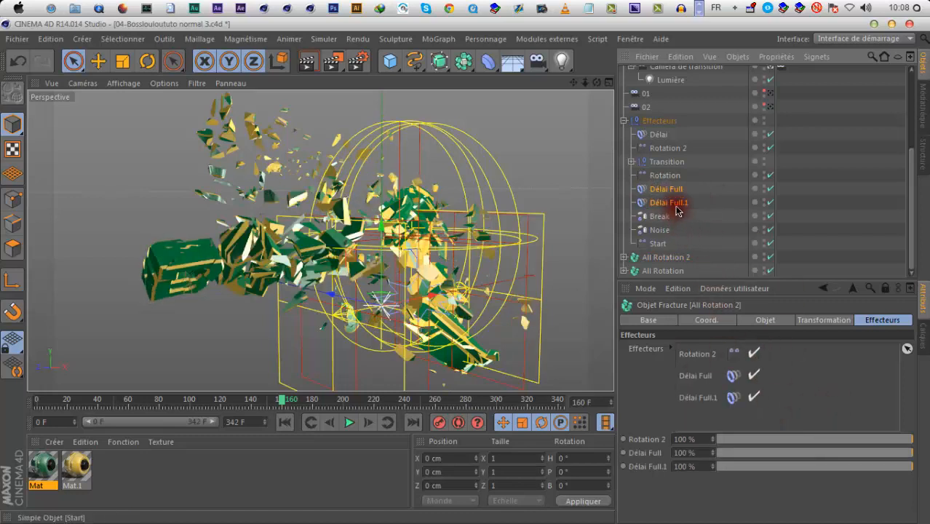
left_click(885, 288)
Deselect everything and replay the animation to check the delayed assembly of the BossLouLou logo
left_click(689, 246)
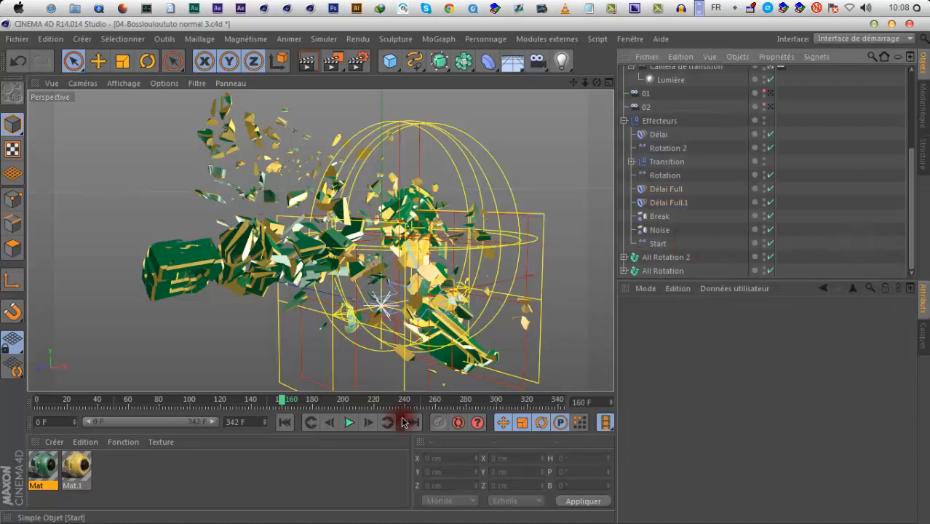
left_click(345, 422)
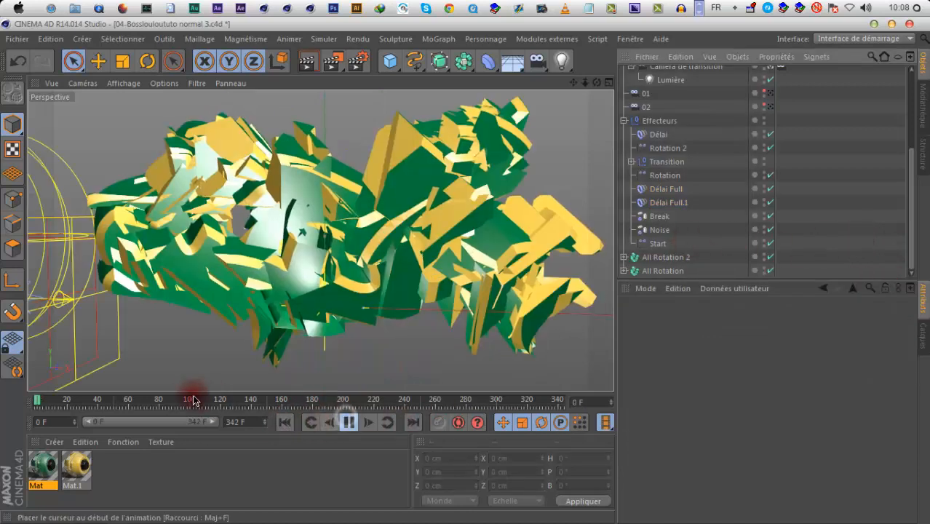
left_click(167, 399)
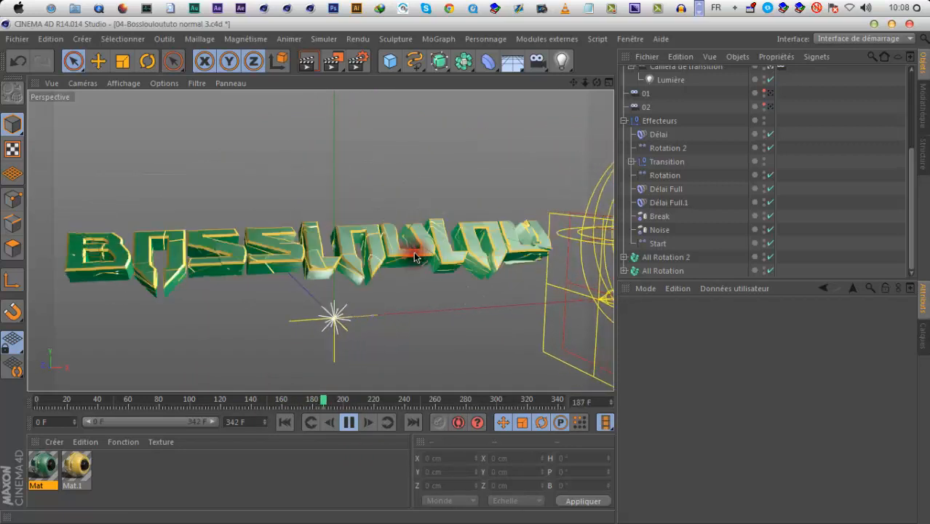
Set the Délai Full.1 strength on All Rotation 2 to 50 % and replay the logo assembly
left_click(666, 257)
left_click(824, 473)
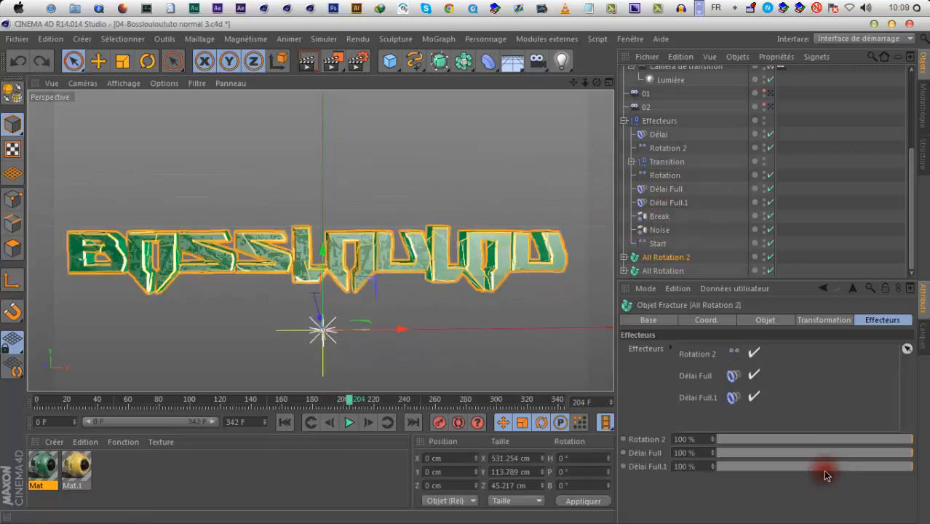
left_click(816, 467)
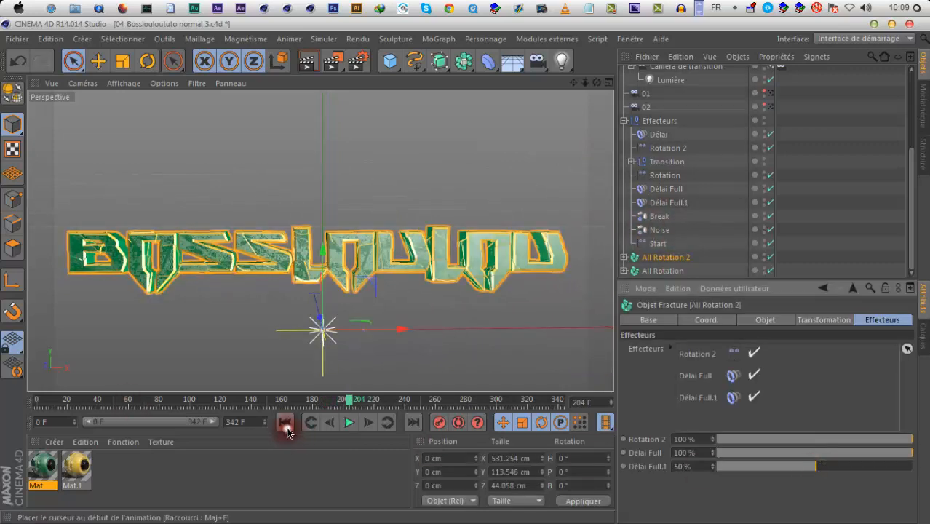
left_click(194, 400)
left_click(356, 426)
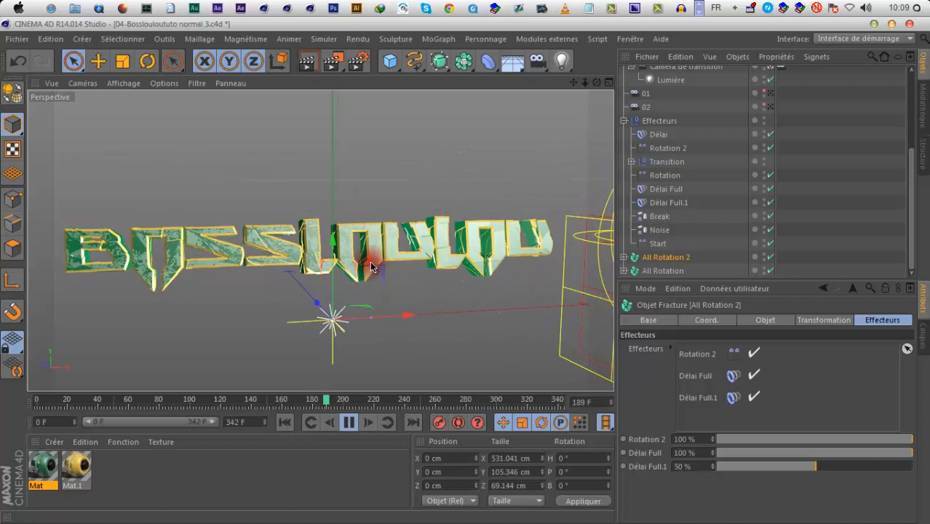
Set the Délai Full.1 strength on All Rotation 2 to 95 % and replay the transition, stopping at frame 238
left_click(868, 466)
left_click(308, 422)
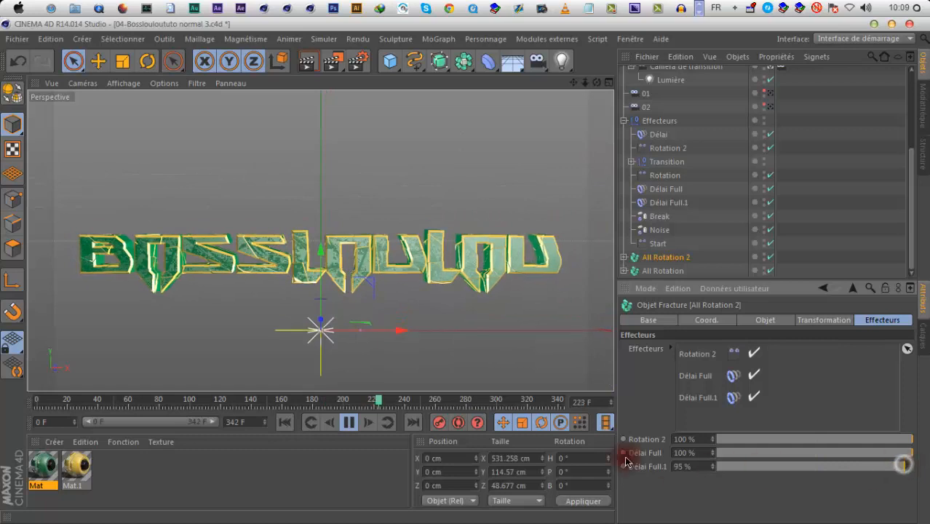
left_click(284, 422)
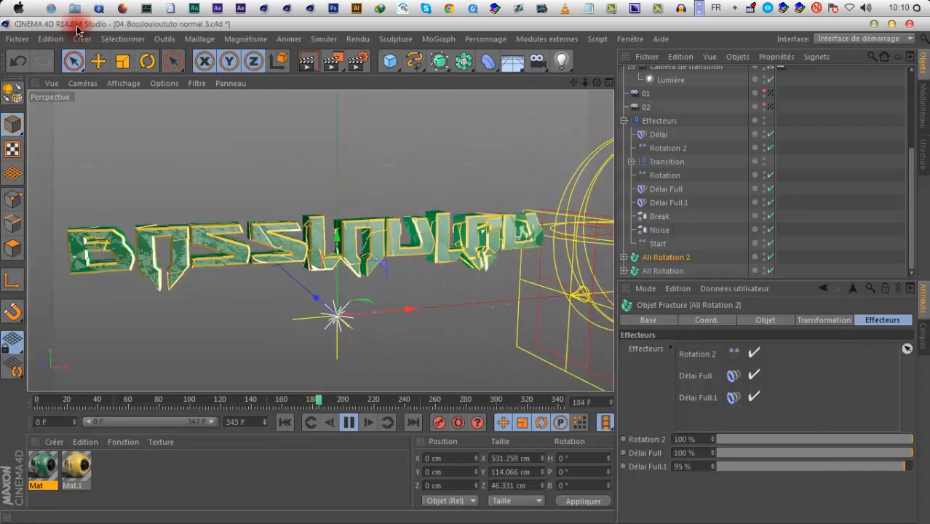
left_click(349, 422)
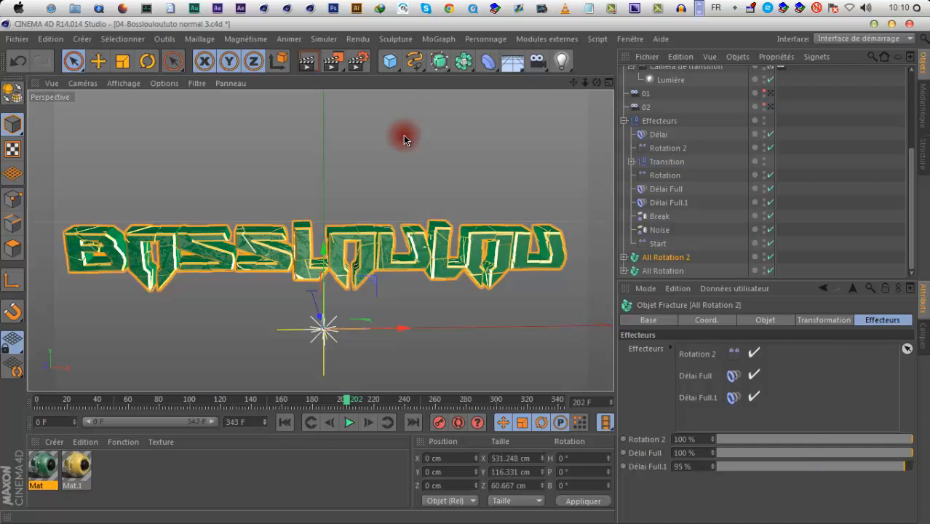
left_click(347, 428)
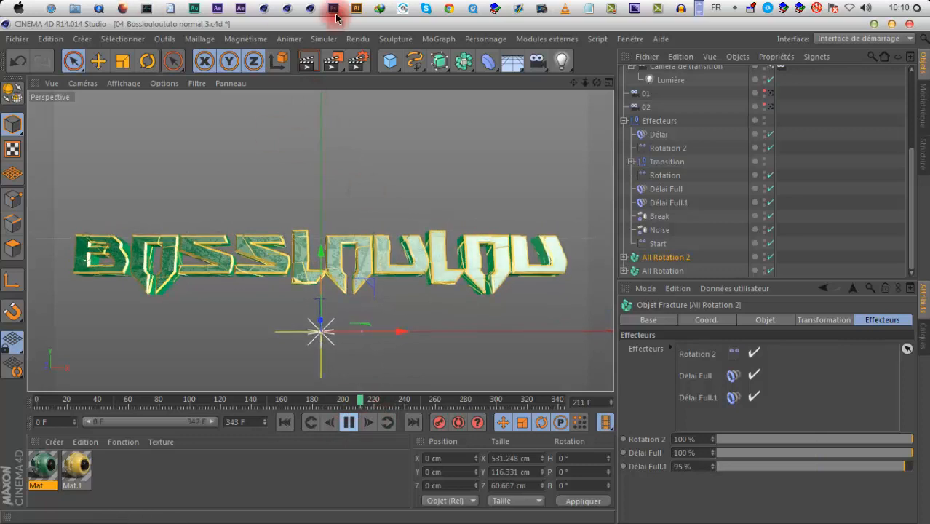
left_click(348, 425)
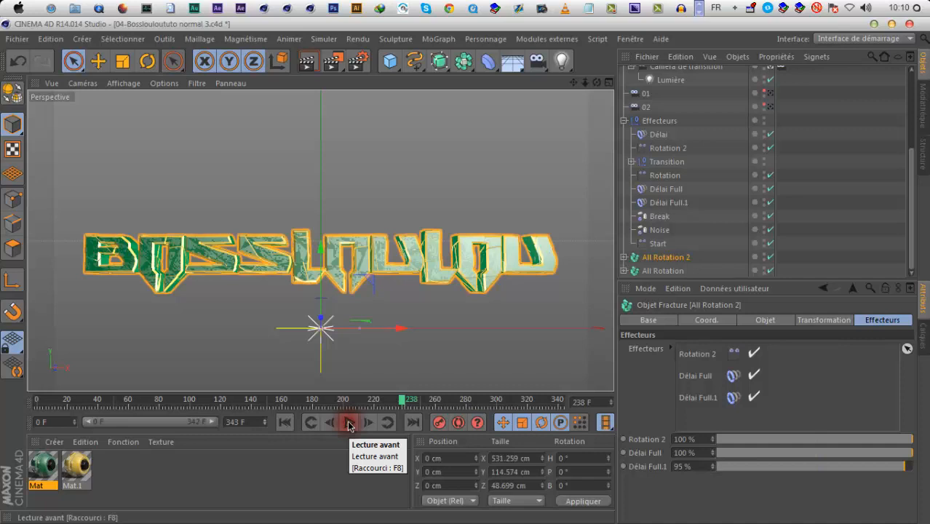
Open the project's render settings and show the options of the Physique renderer
left_click(357, 64)
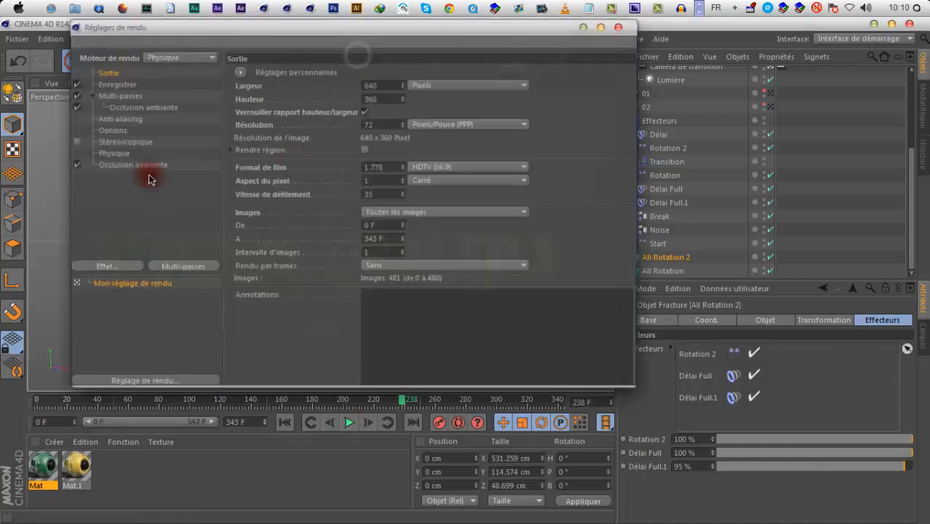
left_click(112, 153)
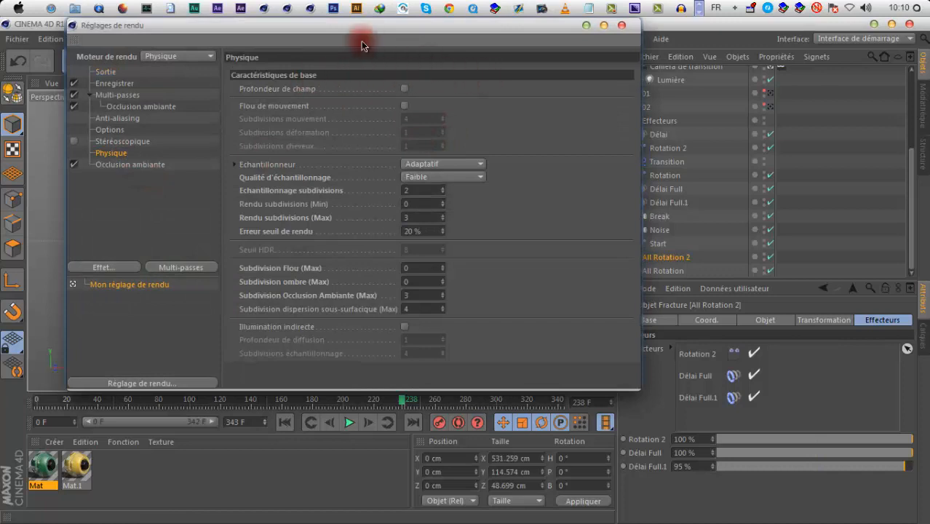
Switch to Cinema 4D R15, set its render engine to Physique and show the renderer's Avancé options
left_click(312, 9)
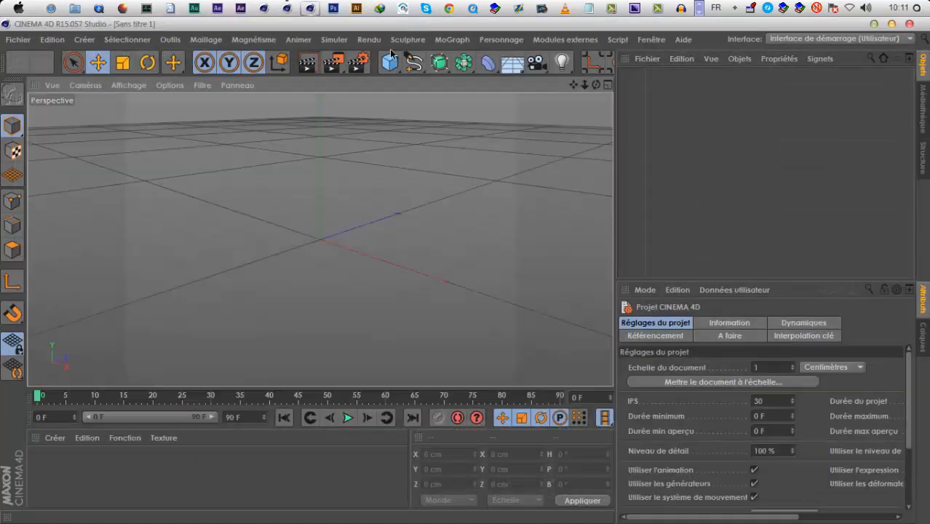
left_click(360, 64)
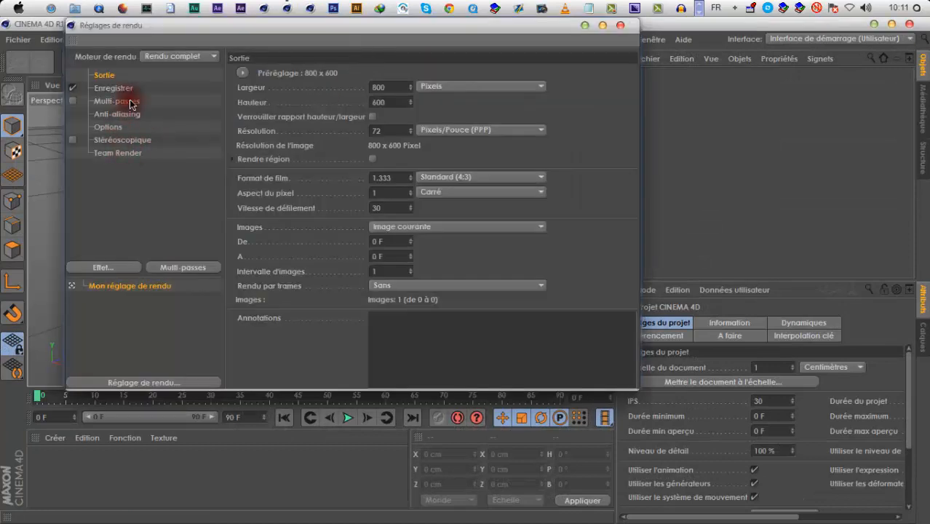
left_click(156, 56)
left_click(165, 93)
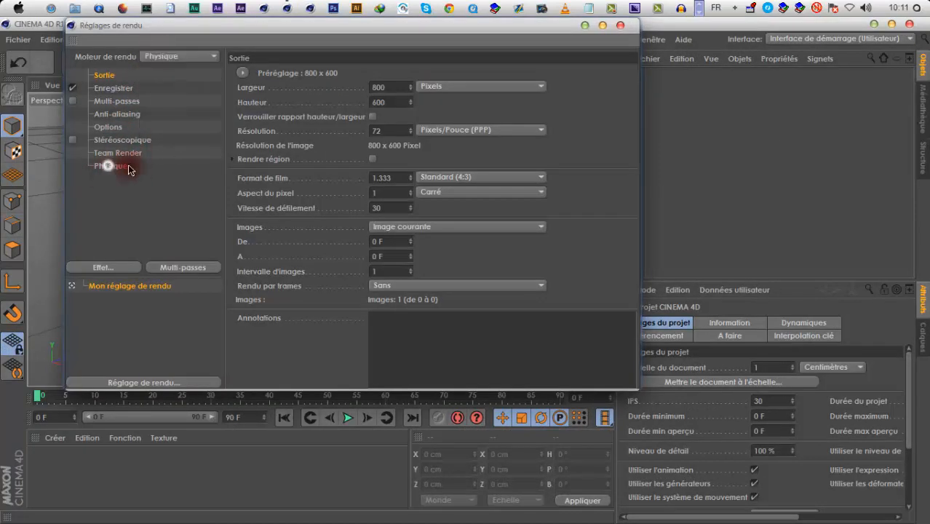
left_click(120, 166)
left_click(279, 74)
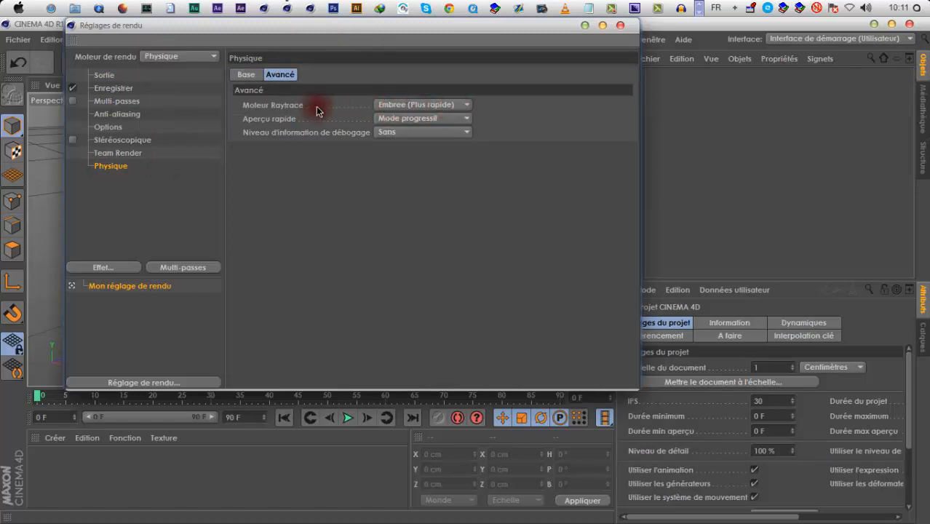
Examine the Moteur Raytrace choices and the Base options of the Physique renderer, and close Cinema 4D R15
left_click(424, 105)
left_click(261, 91)
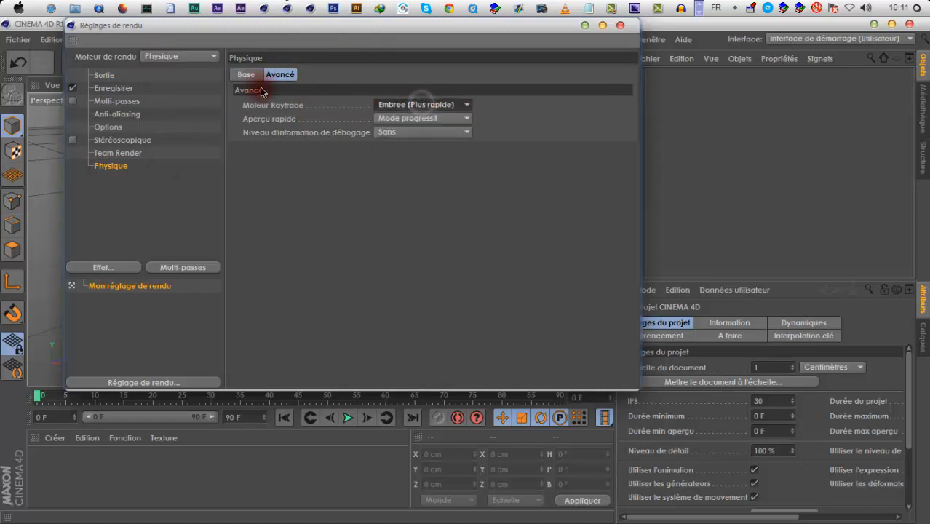
left_click(248, 74)
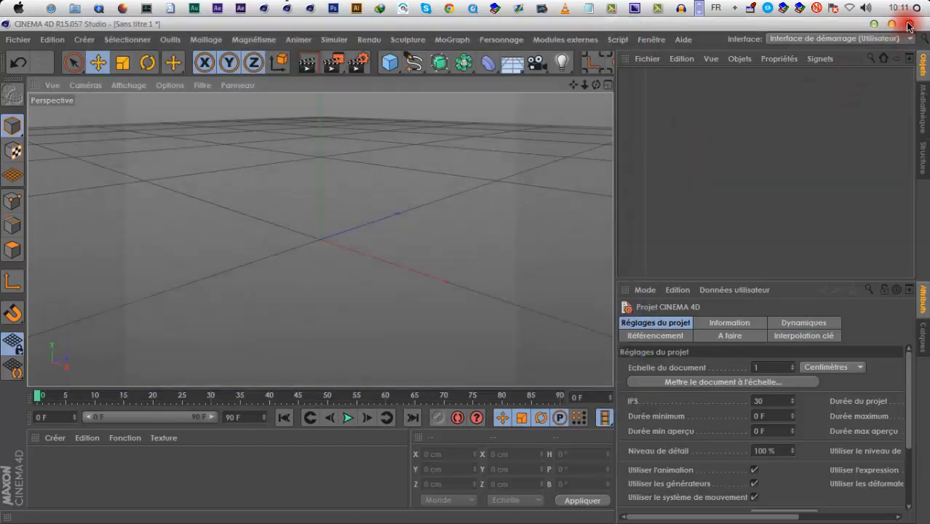
left_click(908, 25)
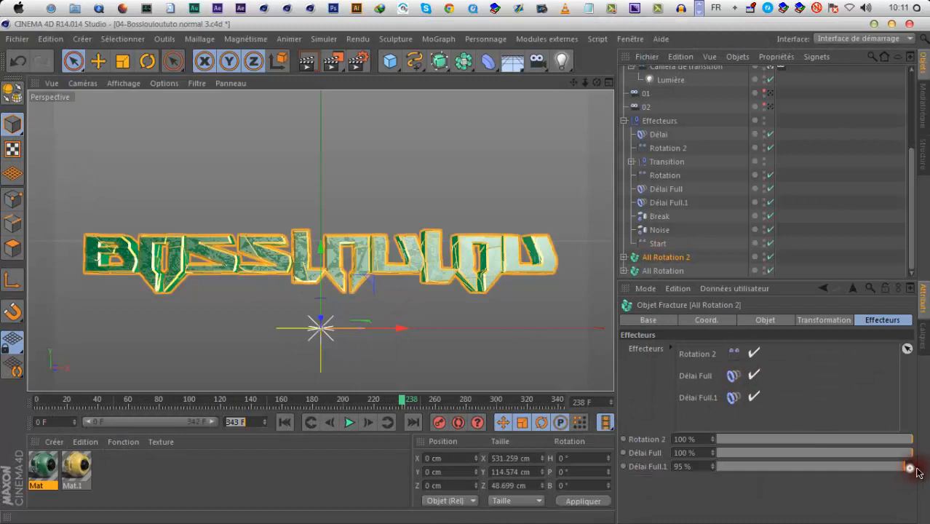
Set the Délai Full.1 strength on All Rotation 2 to 100 % and replay the transition
left_click_drag(917, 470, 924, 470)
left_click(343, 422)
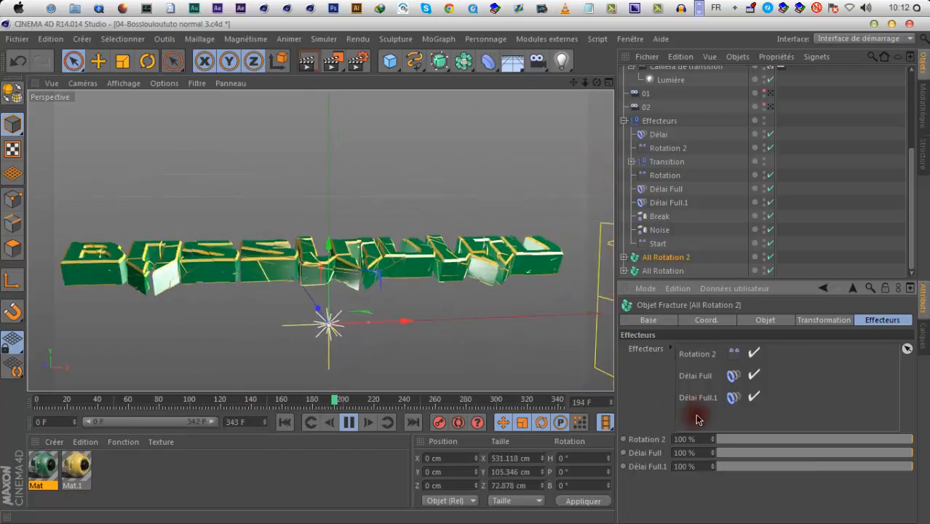
Set the Délai Full.1 strength on All Rotation 2 to 98 %, replay the transition up to frame 236 and save the project
left_click_drag(910, 467, 906, 467)
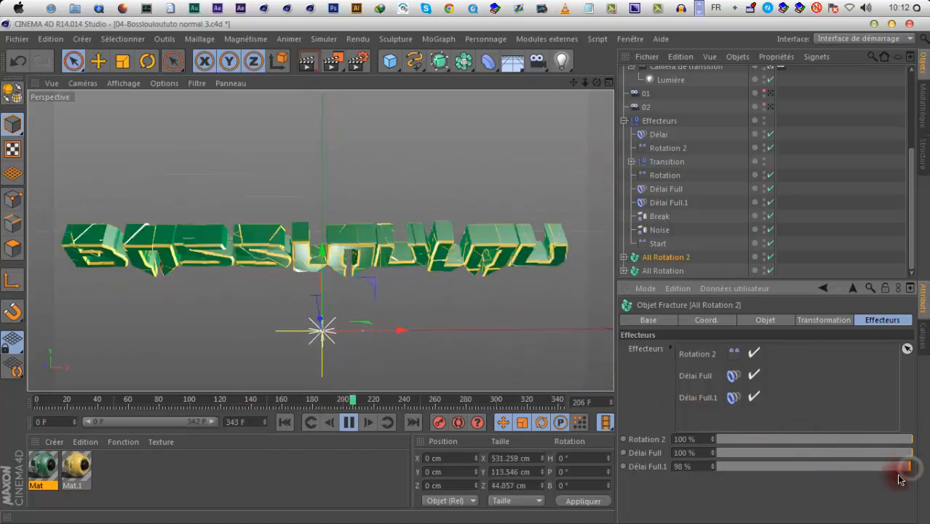
left_click(284, 426)
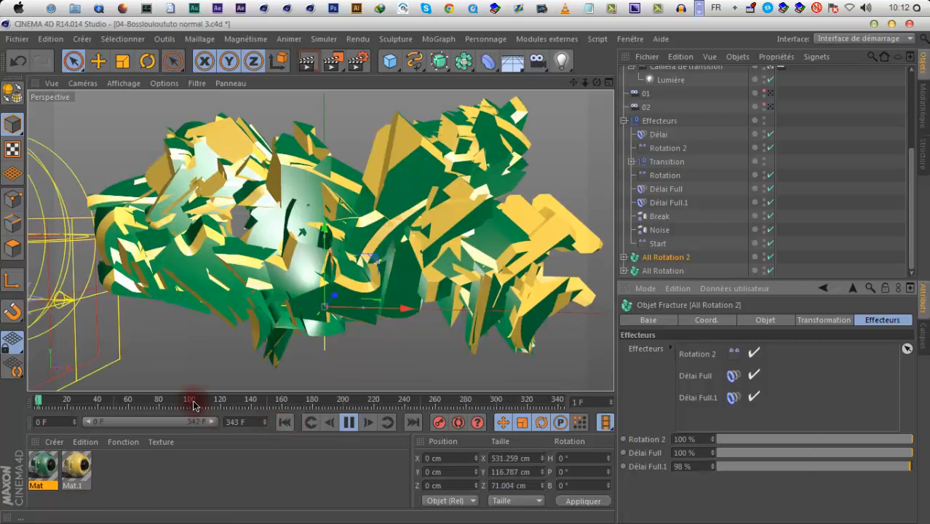
left_click(195, 401)
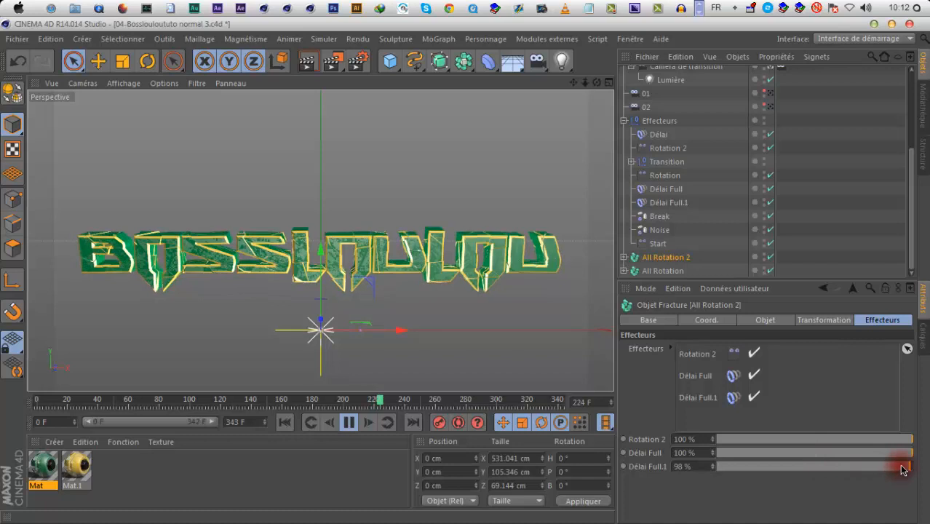
left_click(350, 422)
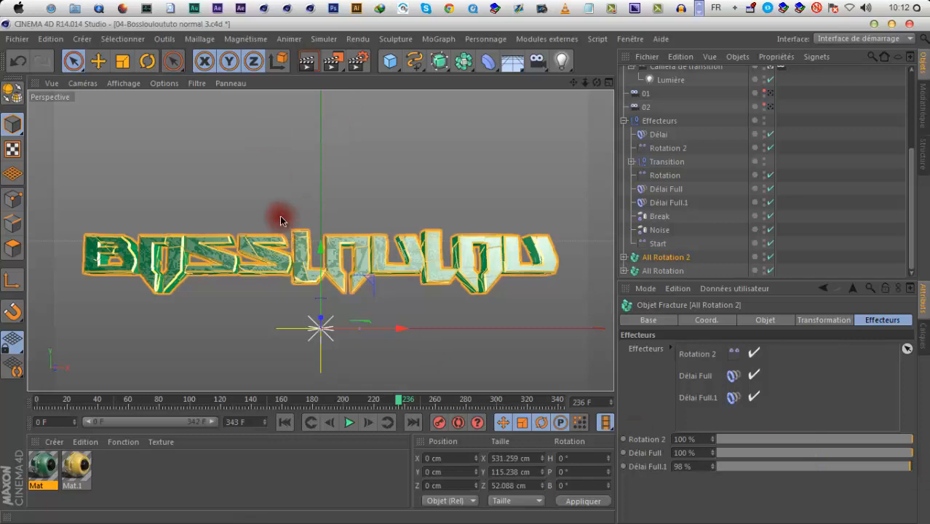
left_click(15, 41)
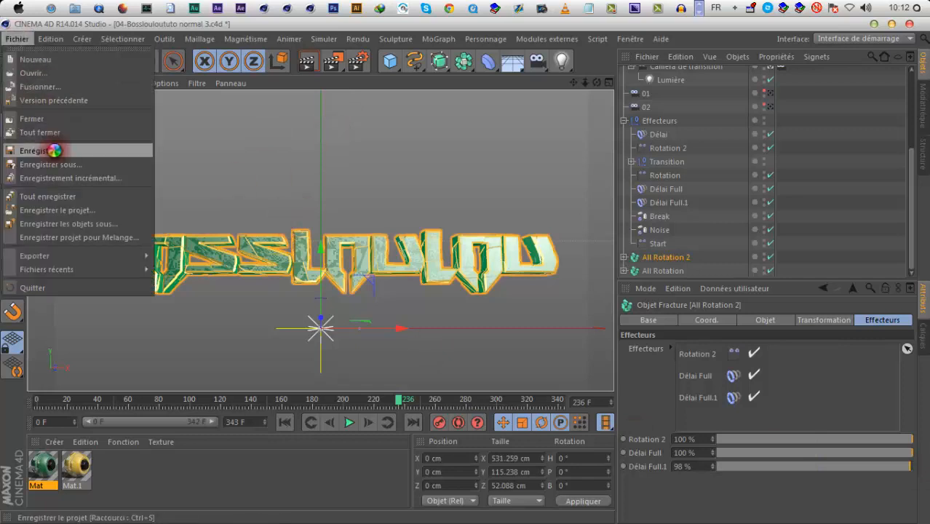
left_click(54, 150)
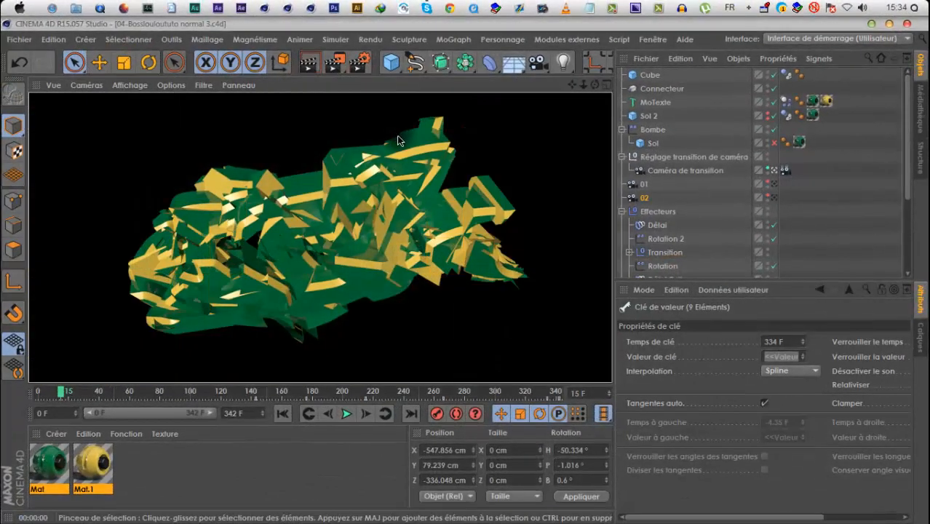
Add a light to the scene, enable Eclairage ambiant on it and lower its intensity
left_click(359, 62)
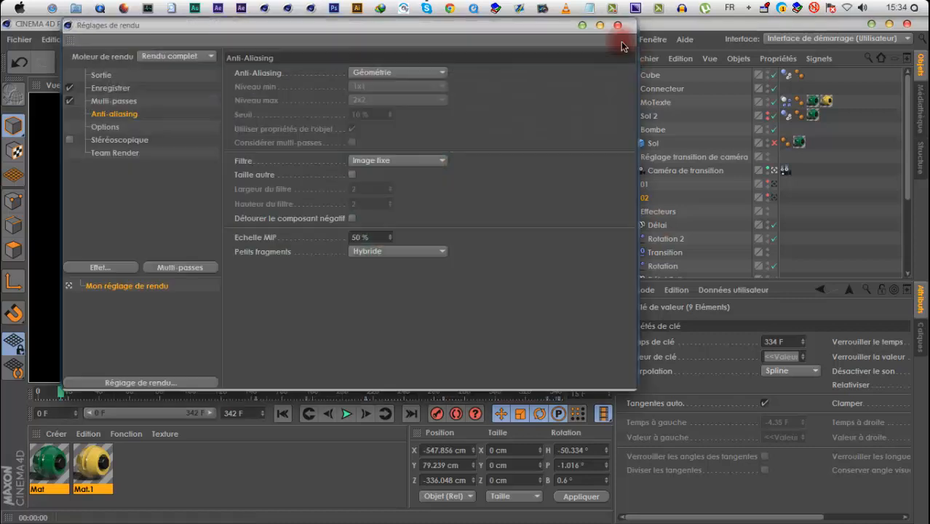
left_click(635, 86)
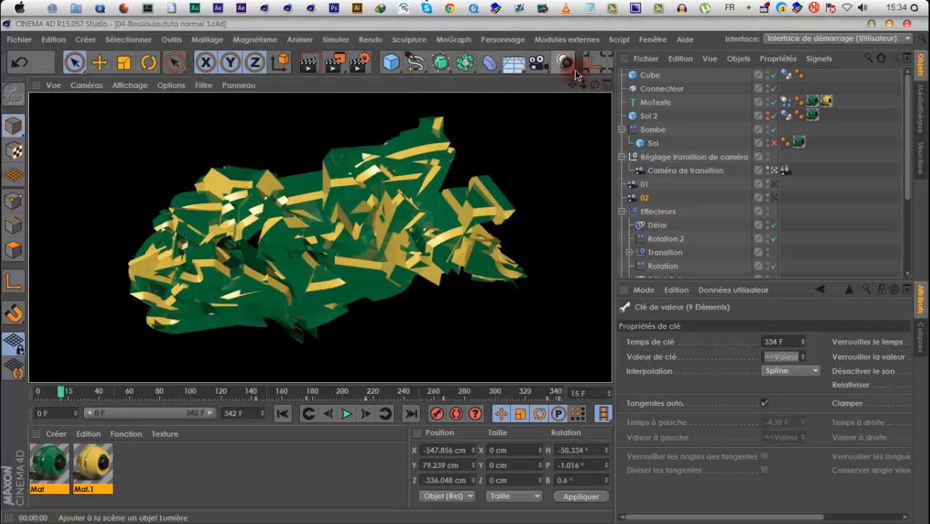
left_click(573, 70)
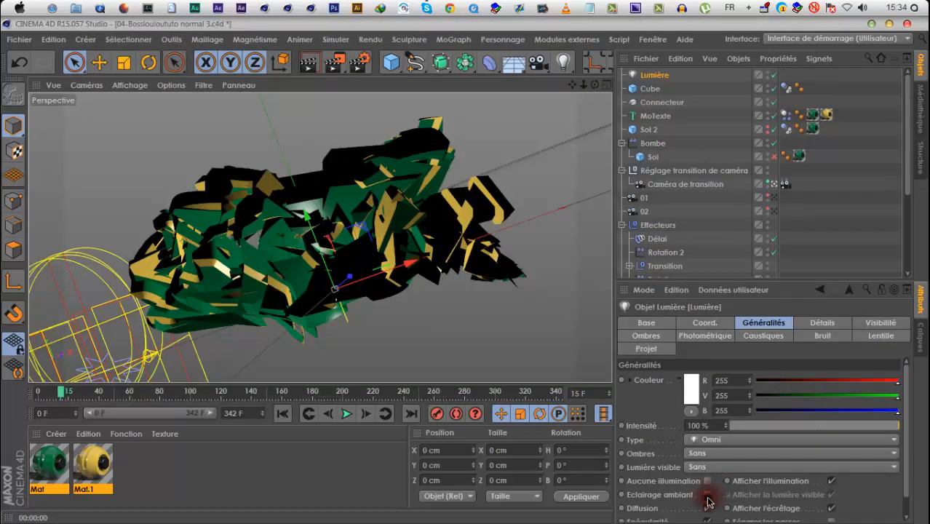
left_click(707, 495)
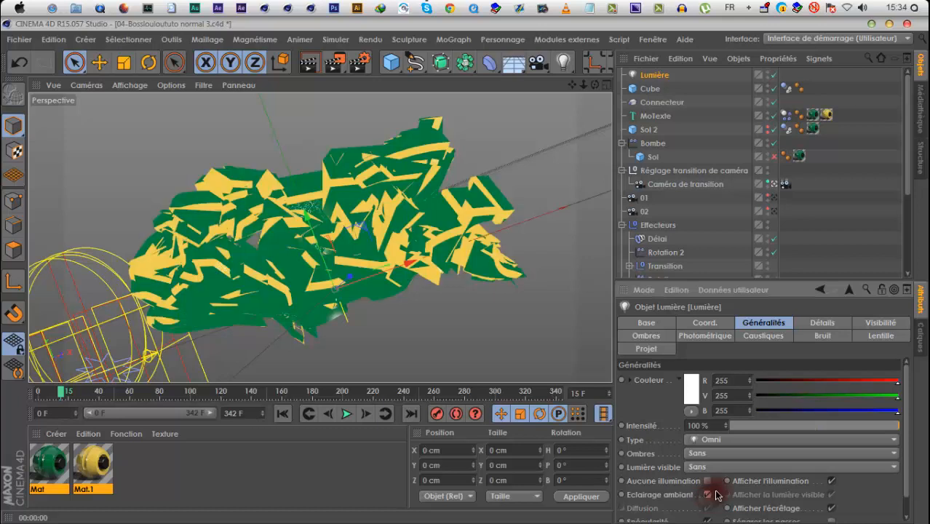
left_click(816, 428)
Nest a second light under Caméra de transition and set its X, Y and Z positions to 0 cm
left_click_drag(653, 89, 657, 191)
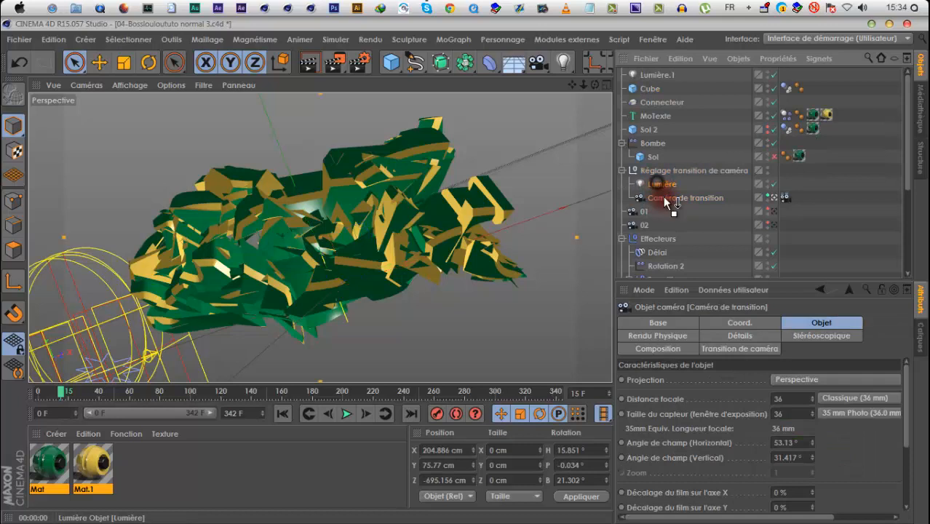
left_click(706, 334)
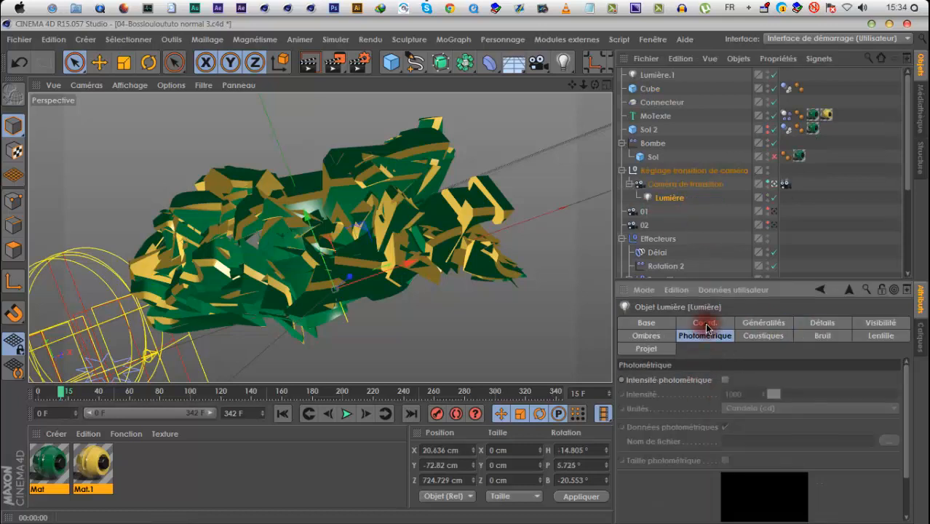
left_click(704, 324)
double_click(695, 379)
type("0")
key("Tab")
type("0")
key("Tab")
type("0")
left_click(769, 485)
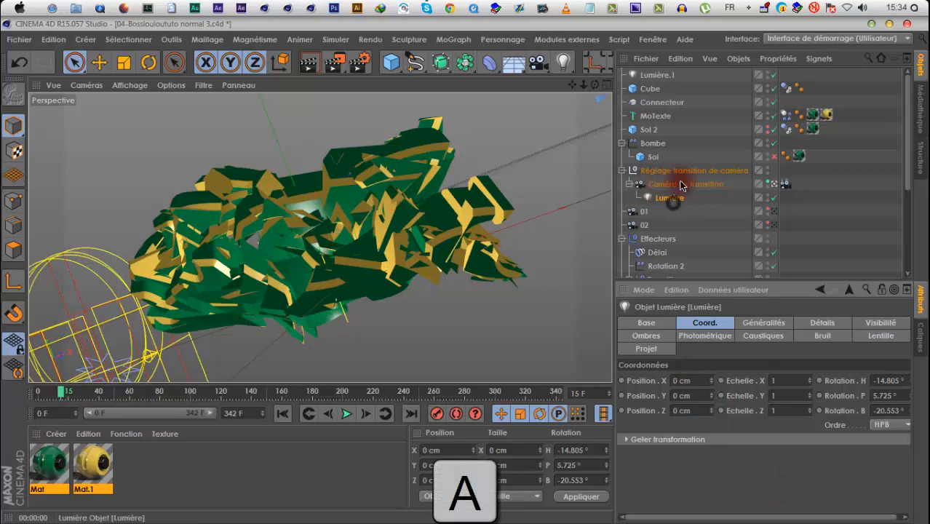
Select Caméra de transition and play the animation up to frame 27
left_click(681, 184)
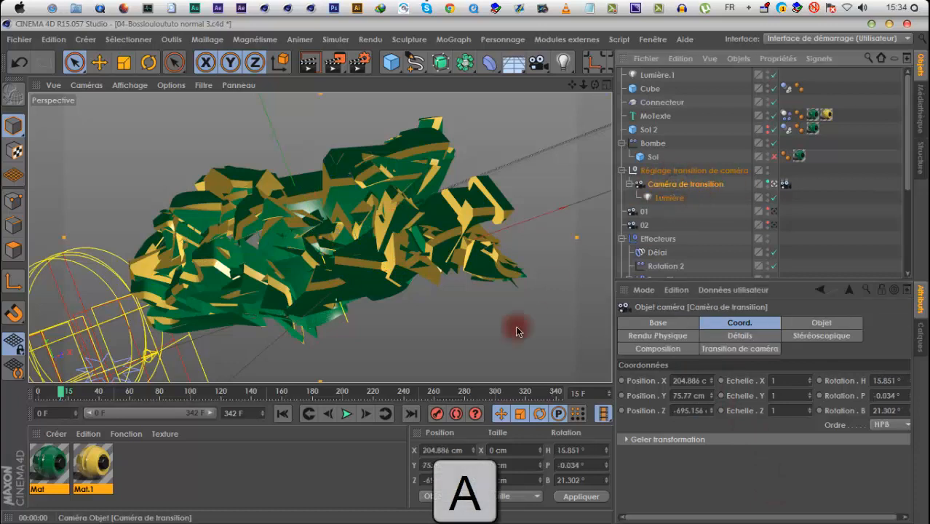
left_click(345, 414)
left_click(345, 413)
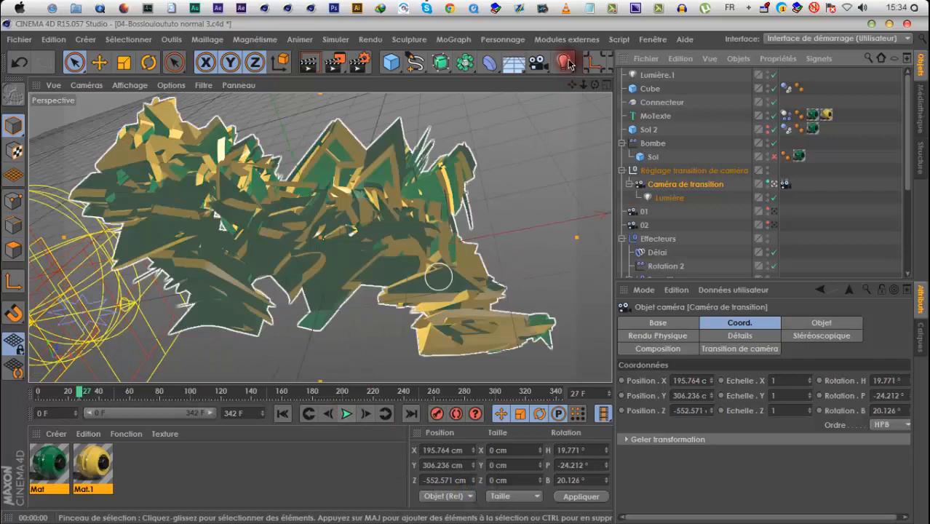
Add a third light and raise it to about 345 cm on the Y axis
left_click(562, 62)
left_click_drag(340, 237, 318, 231)
left_click_drag(298, 174, 273, 109)
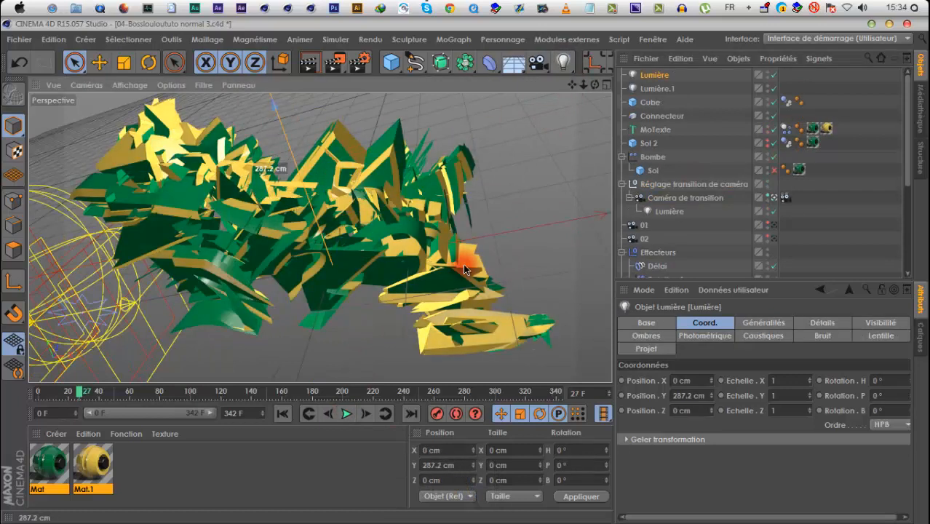
From the free editor view, move the third light to about X 444 cm and Z -421 cm, and return to Caméra de transition
left_click(773, 198)
left_click_drag(583, 85, 464, 275)
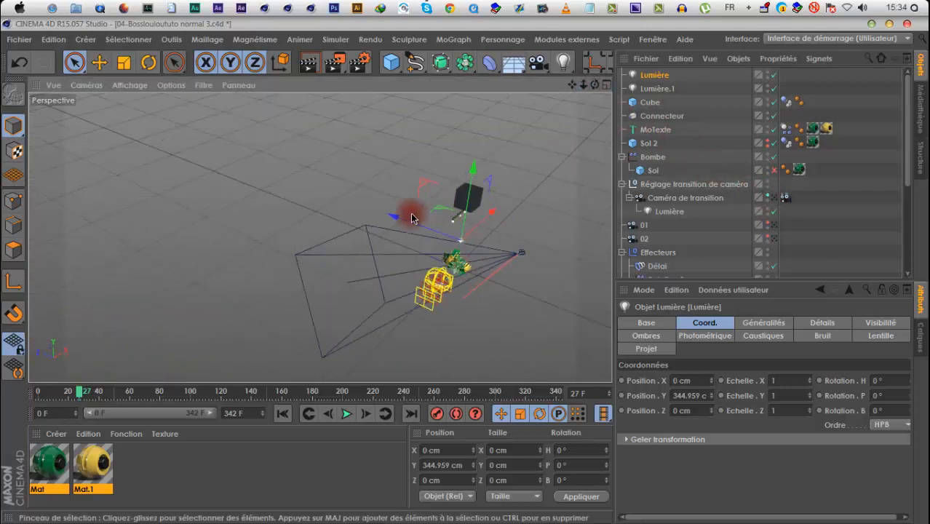
left_click_drag(402, 222, 439, 249)
left_click_drag(537, 232, 556, 148)
left_click(606, 85)
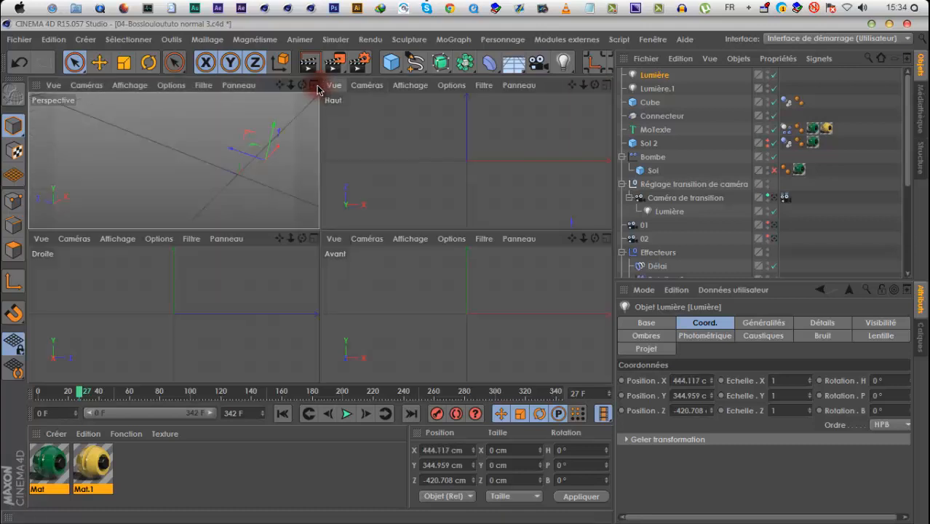
left_click(773, 198)
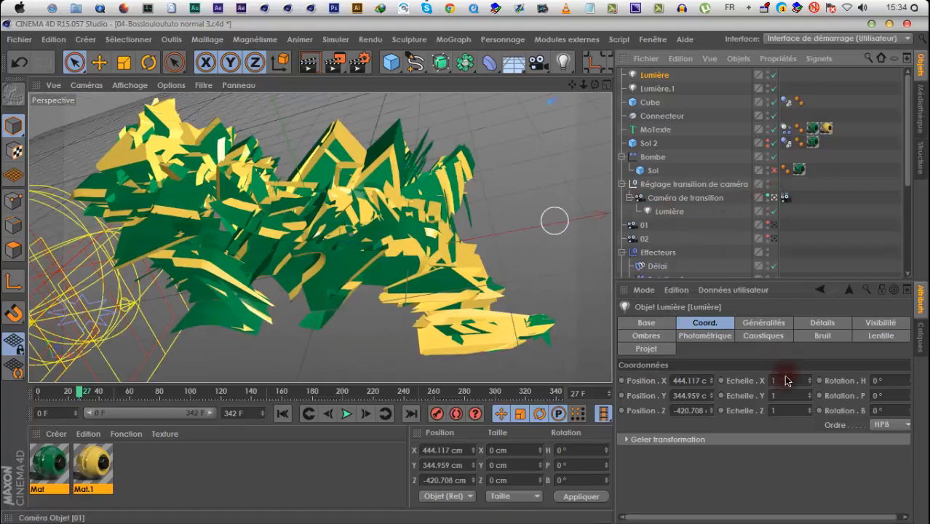
Add the Occlusion ambiante effect to the render settings and set its Longueur de rayon maximum to 75 cm
left_click(359, 63)
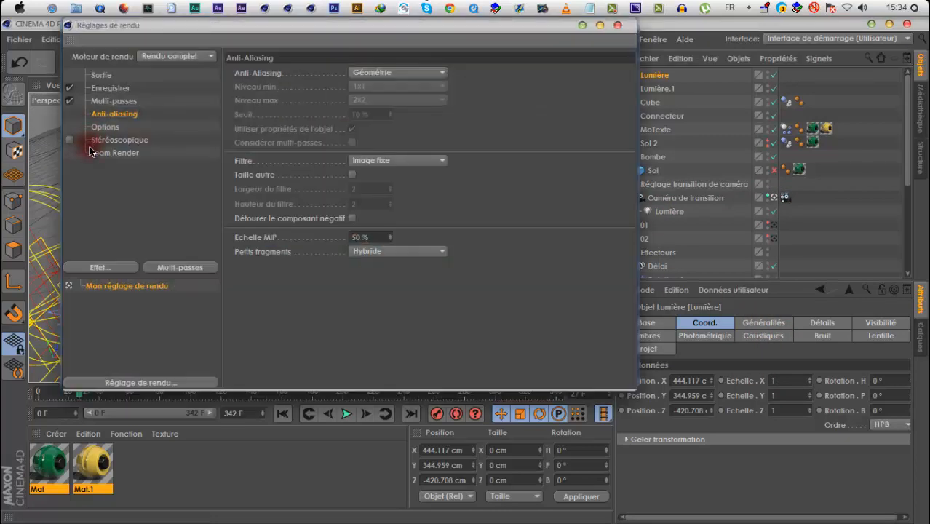
left_click(113, 268)
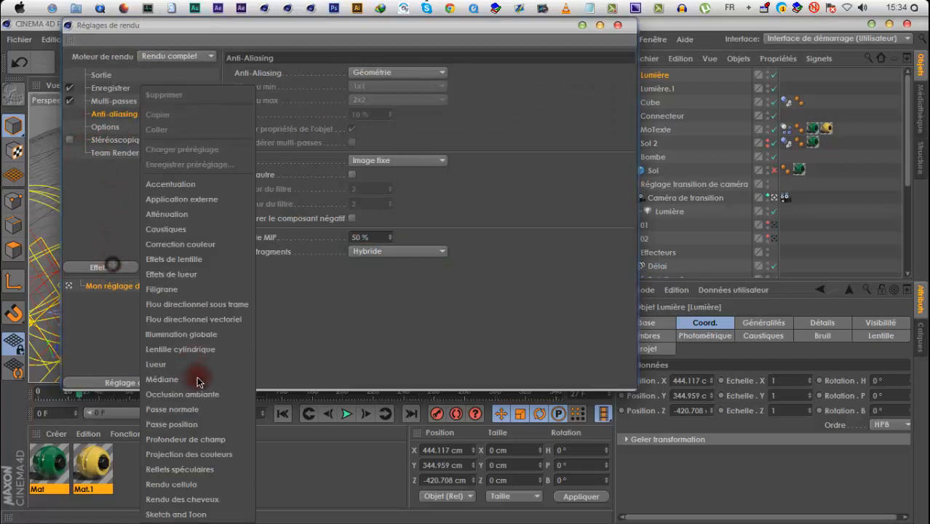
left_click(224, 336)
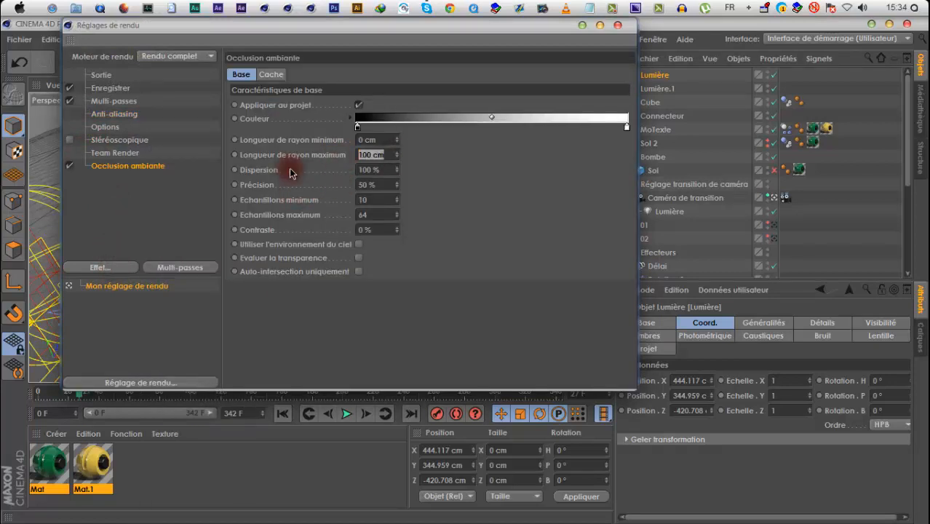
type("50")
key("Return")
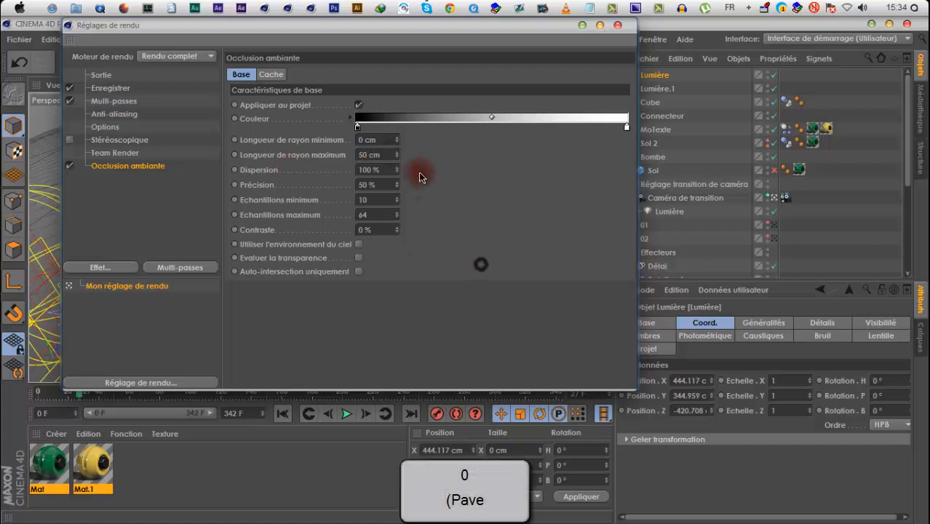
type("75")
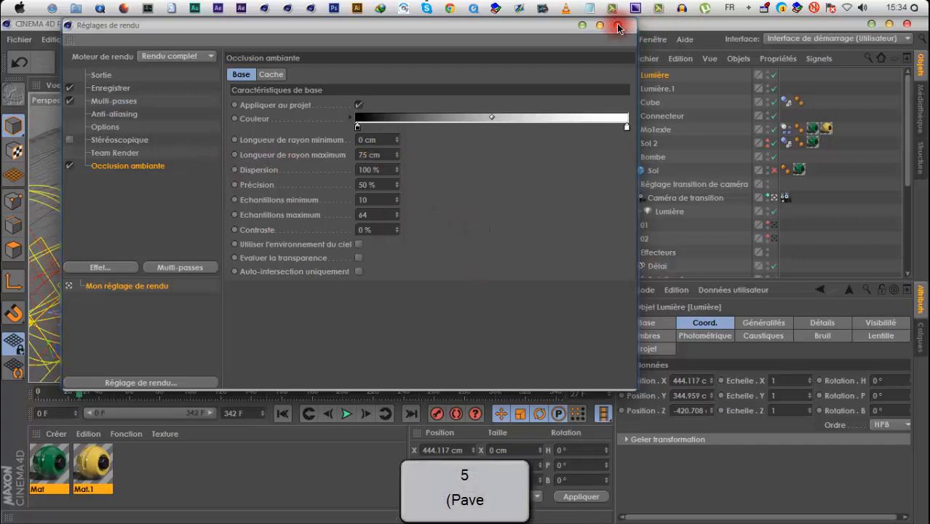
Set the render's Anti-Aliasing to Au mieux and close the render settings
left_click(125, 117)
left_click(364, 73)
left_click(372, 104)
left_click(616, 28)
Play the animation up to frame 55 and render that frame in the viewport
left_click(347, 413)
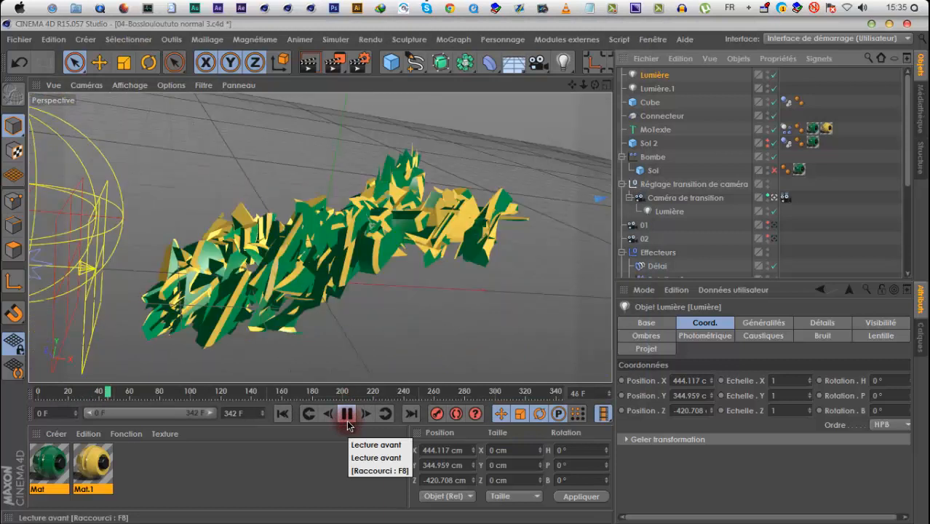
left_click(346, 413)
left_click(312, 67)
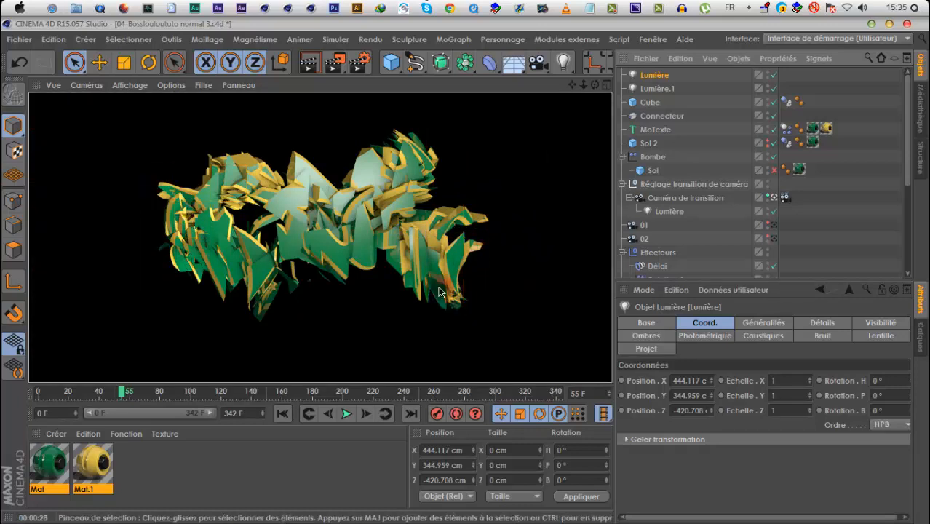
Play the animation from the start, return to frame 0 and render that frame in the viewport
left_click(283, 413)
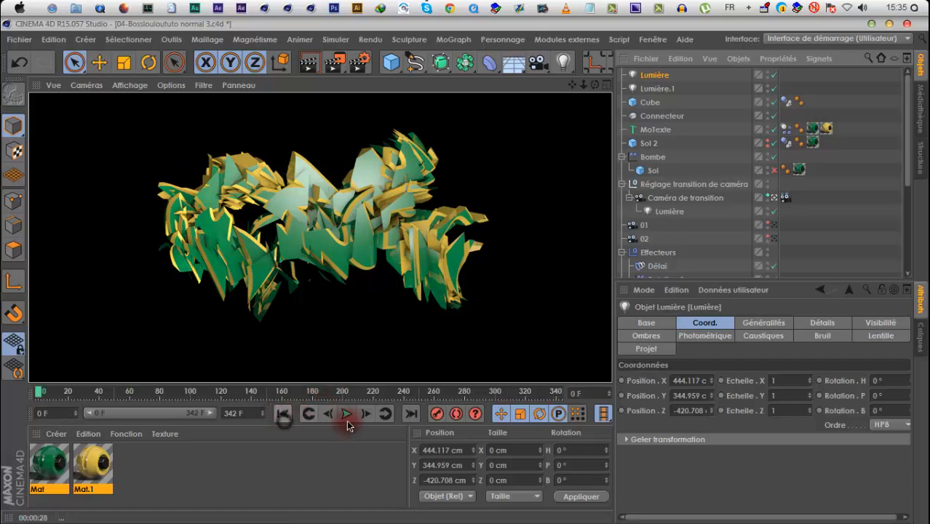
left_click(344, 420)
left_click(345, 419)
left_click(282, 414)
left_click(310, 63)
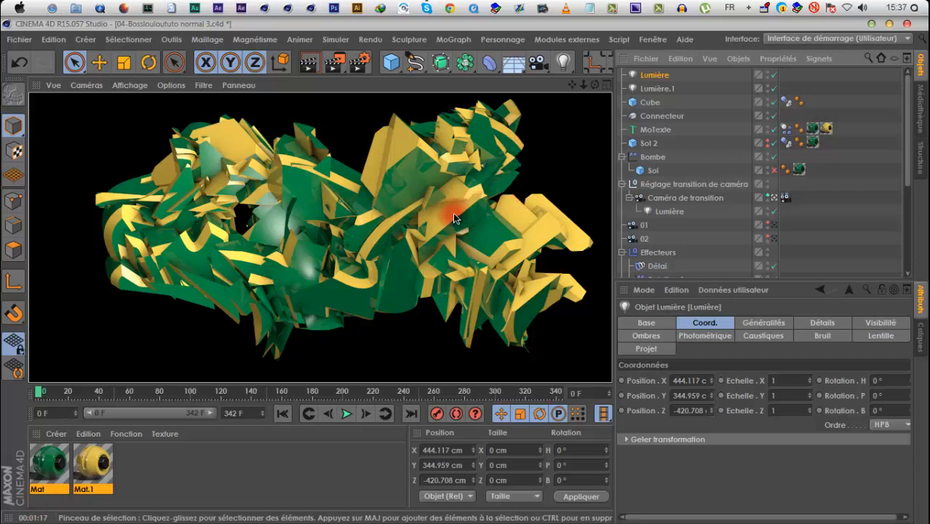
Set the project's render engine to Physique and show the renderer's Base options
left_click(359, 63)
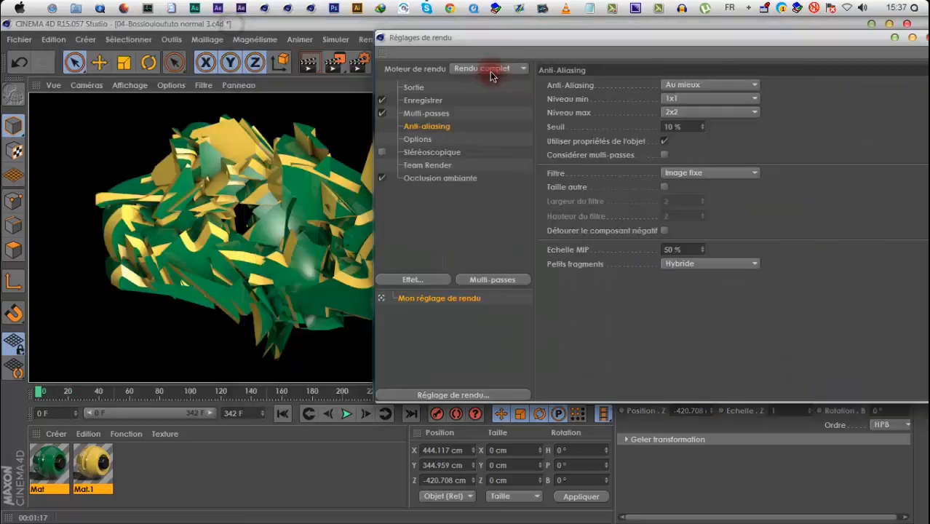
left_click(490, 69)
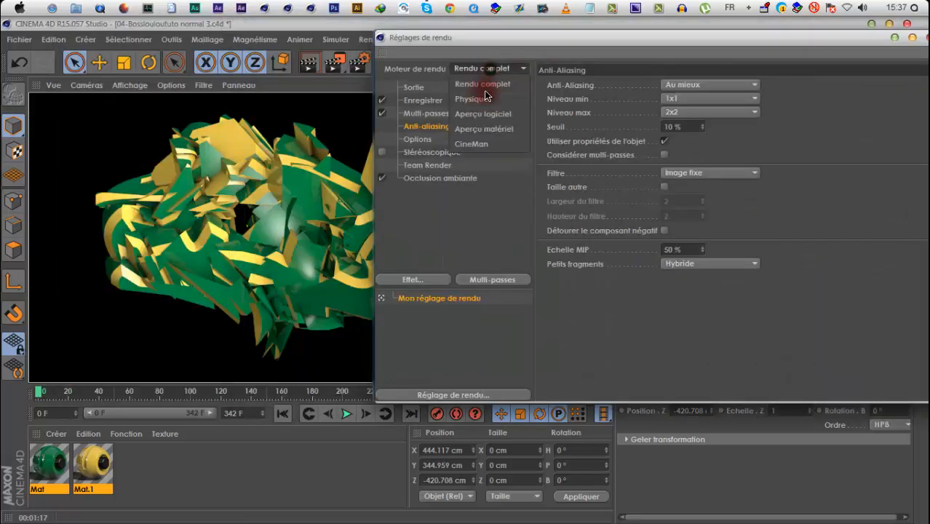
left_click(482, 95)
left_click(423, 178)
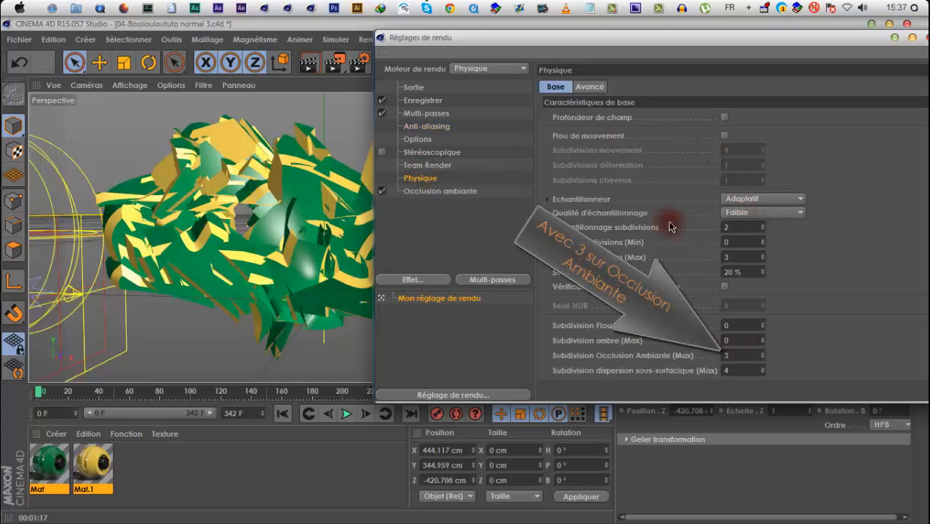
Render frame 0 in the viewport, and play the animation to about frame 111 and render that frame
left_click_drag(540, 37, 870, 354)
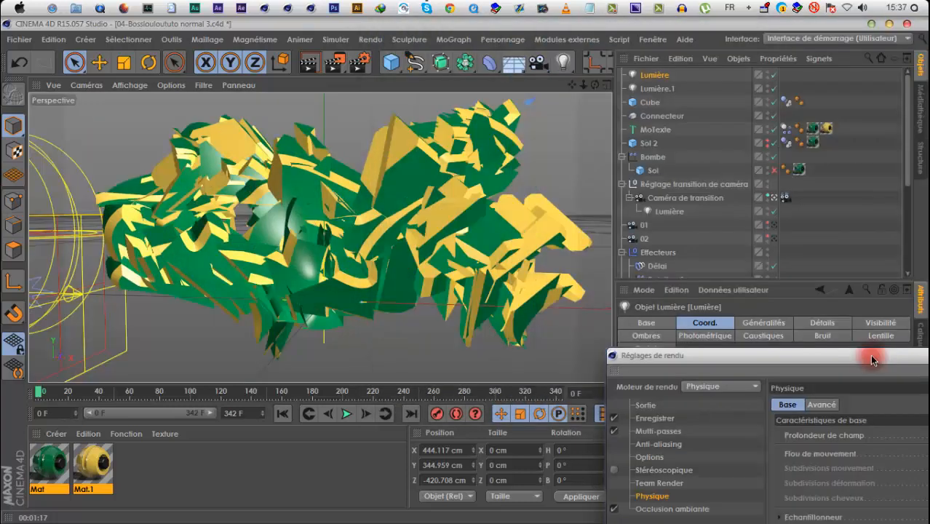
left_click(310, 62)
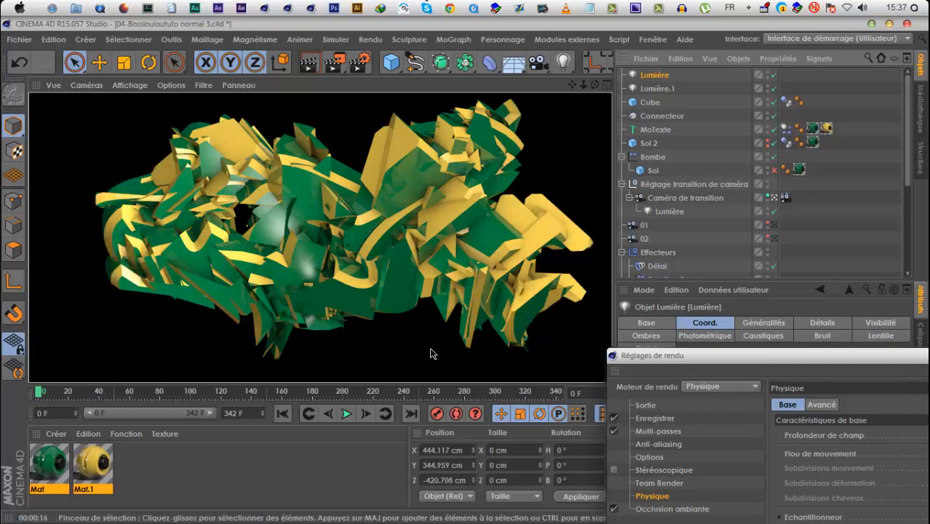
left_click(346, 414)
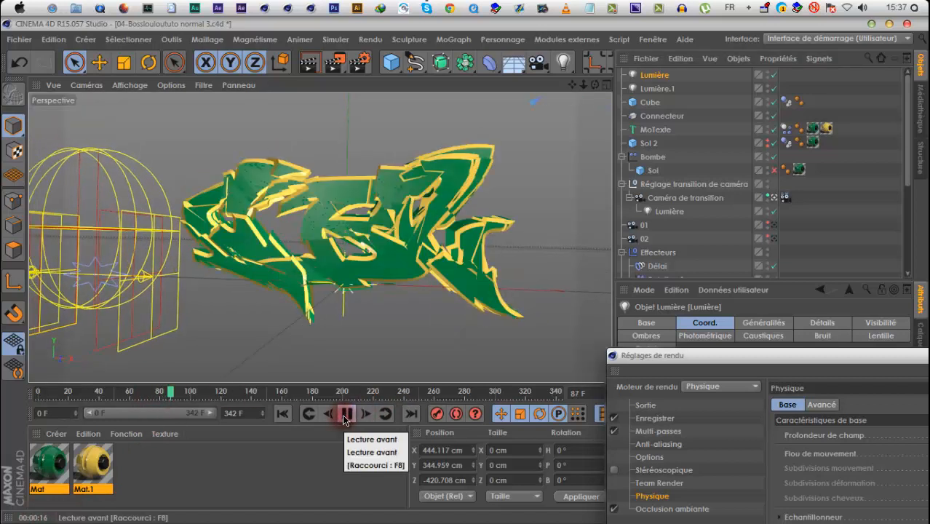
left_click(345, 415)
left_click(305, 60)
Set the Physique renderer's sampling quality to Moyenne and render the current frame in the viewport
left_click_drag(638, 356, 544, 126)
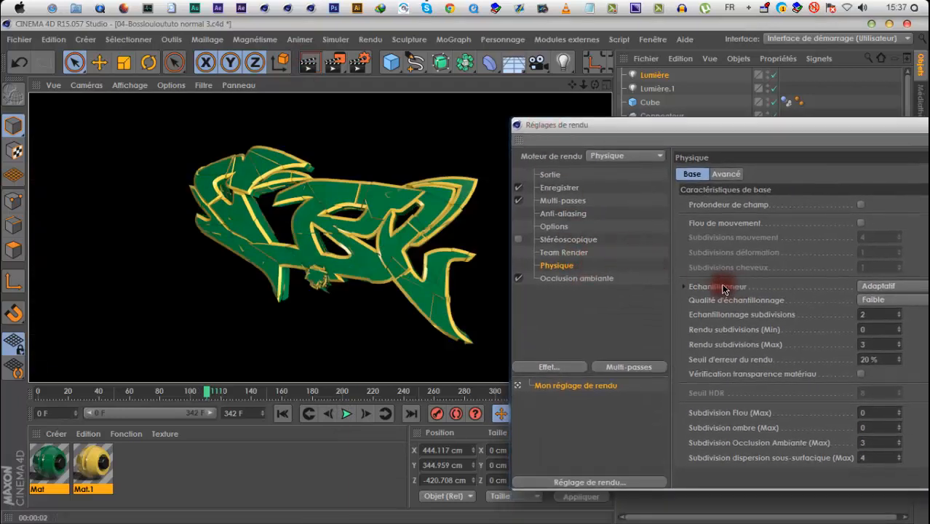
left_click(887, 301)
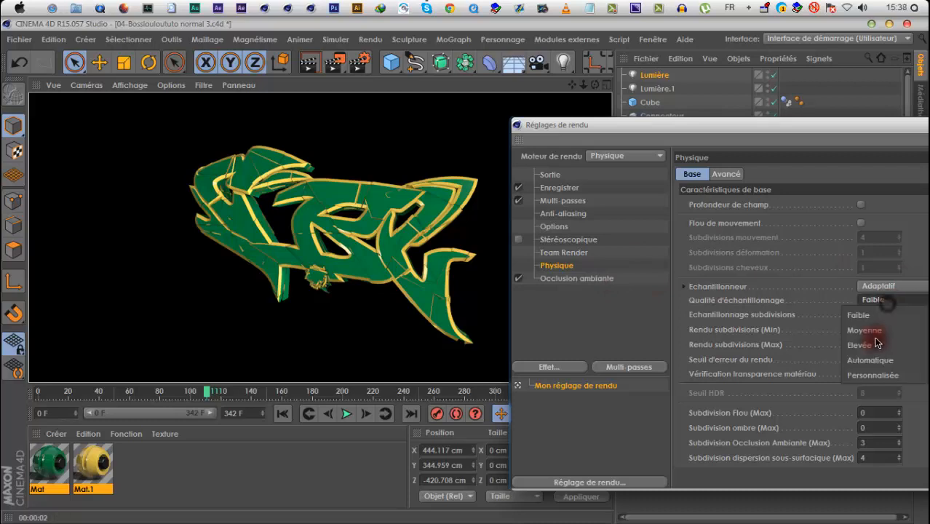
left_click(865, 329)
left_click(326, 68)
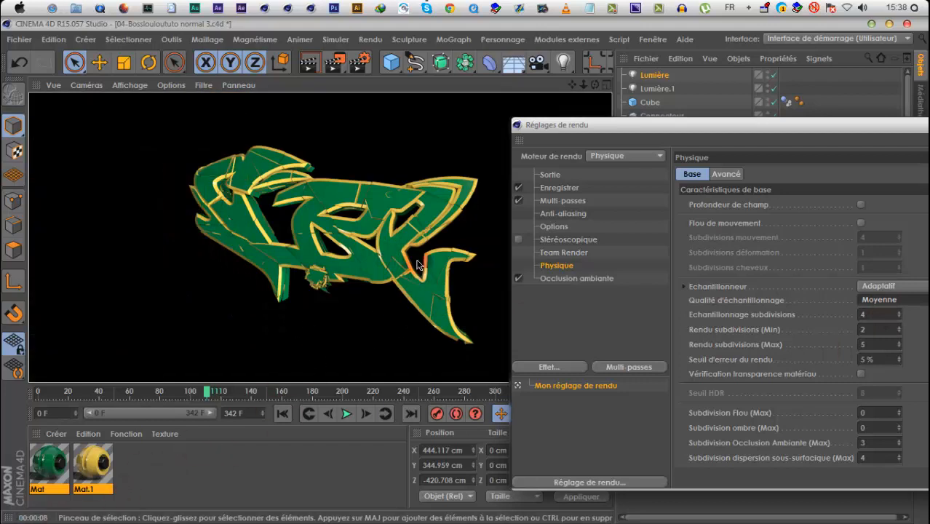
Play the animation on to frame 236 and render the BOSSLOULOU text in the viewport
left_click_drag(529, 123, 590, 189)
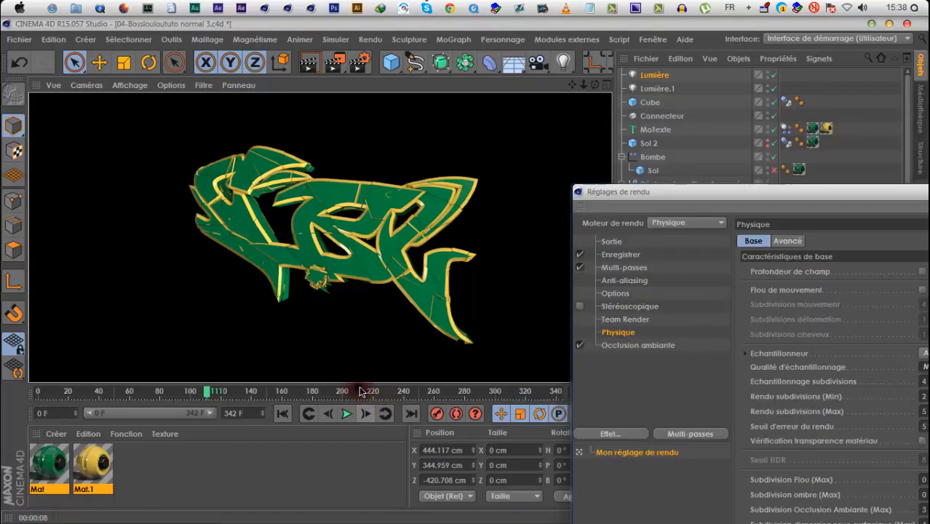
left_click(345, 416)
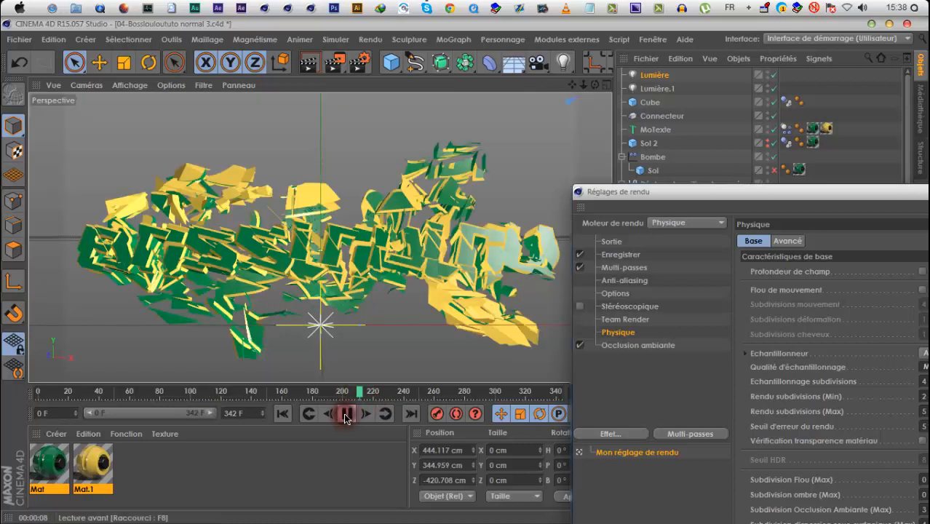
left_click(345, 414)
left_click(309, 63)
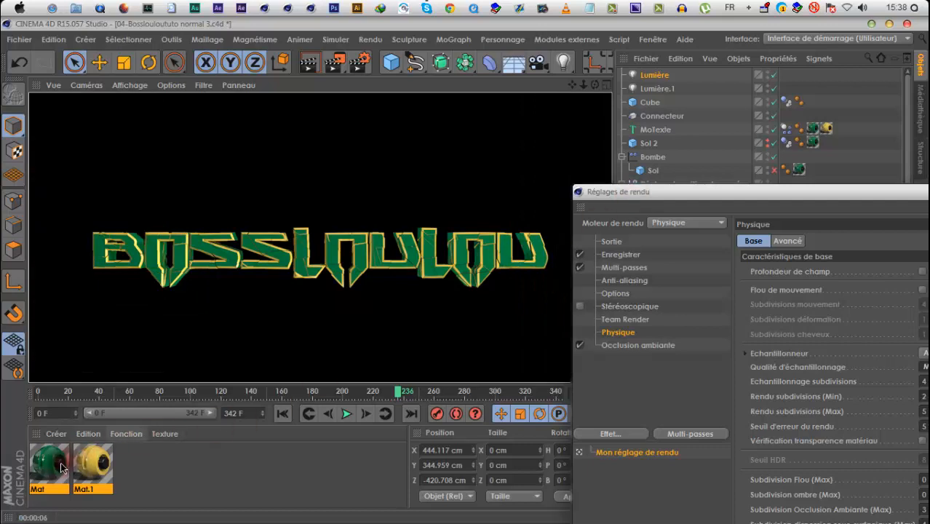
Set the green material's specularity to a width of 45% and a height of 91%
double_click(49, 466)
left_click(239, 352)
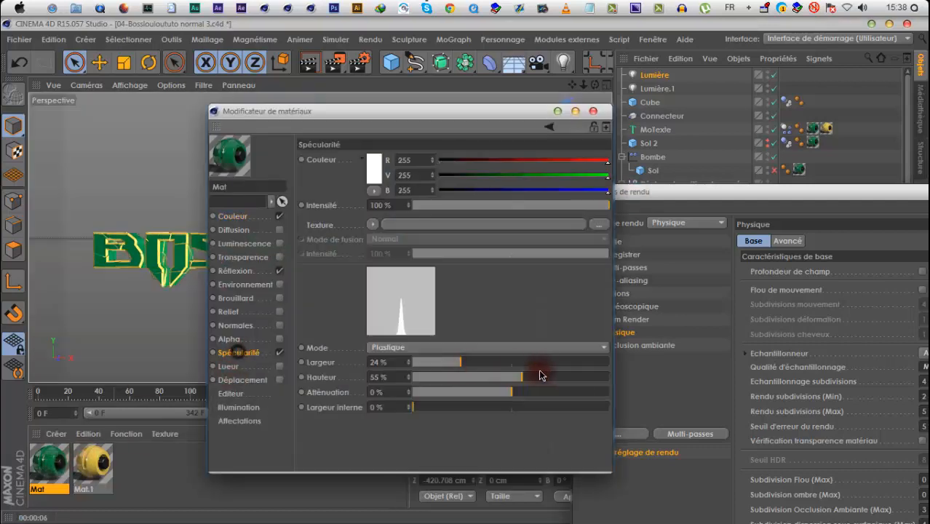
left_click(501, 361)
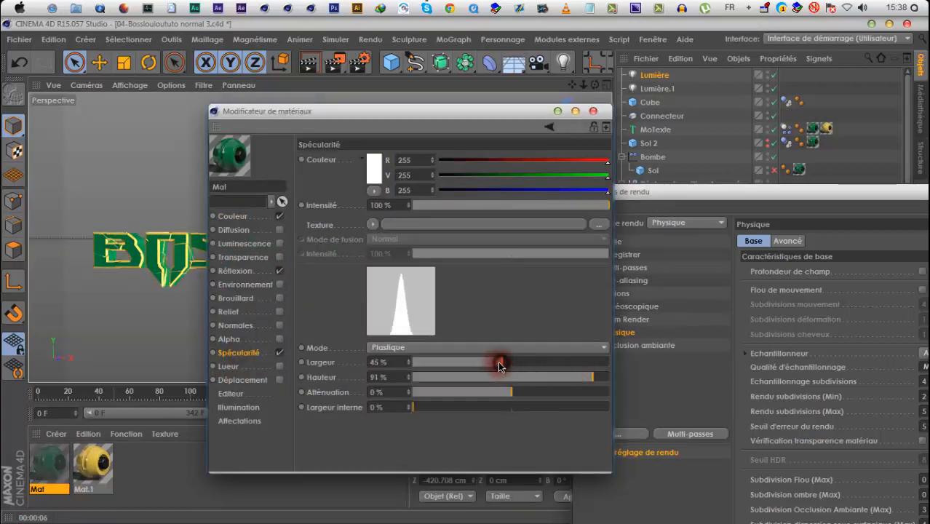
Set the yellow material's specularity to a width of 37% and a height of 96%
left_click(96, 465)
left_click(602, 376)
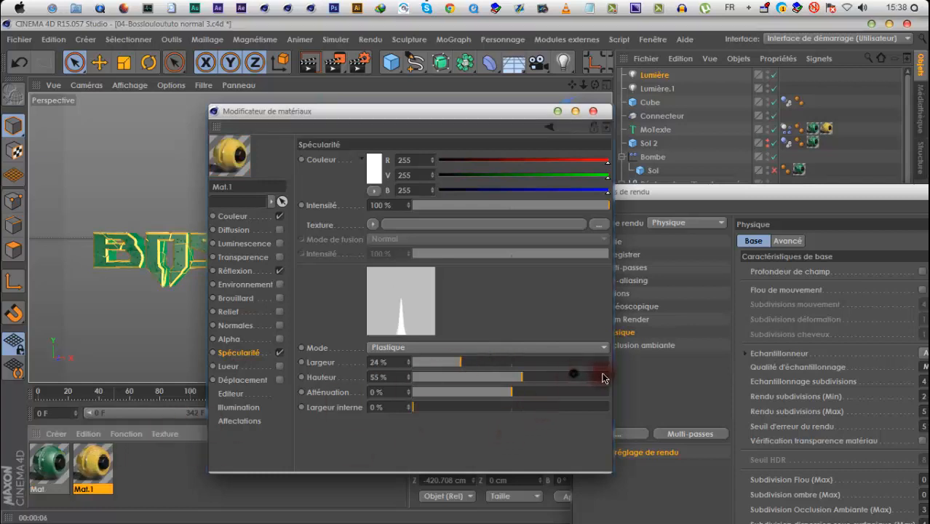
left_click(479, 361)
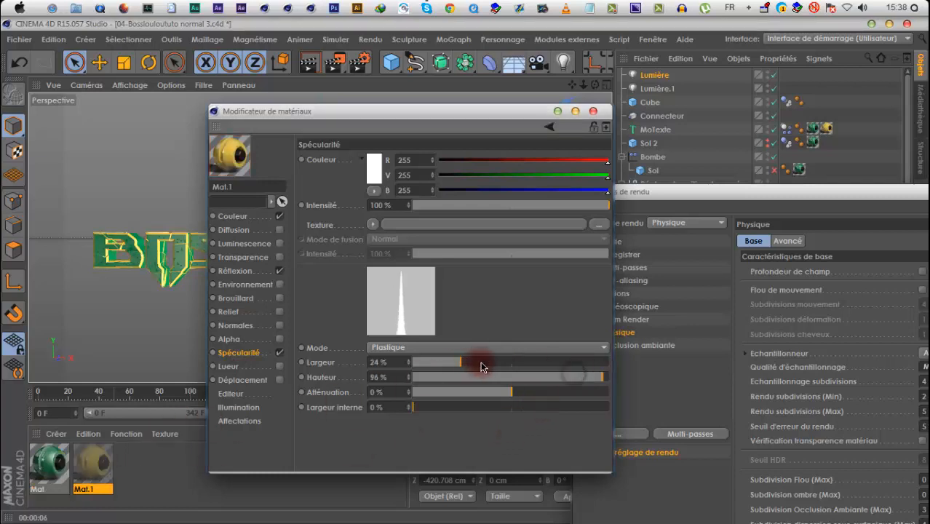
Set the yellow material's reflection intensity to 31% and its Fresnel texture intensity to 62%
left_click(235, 270)
left_click(539, 325)
left_click(480, 206)
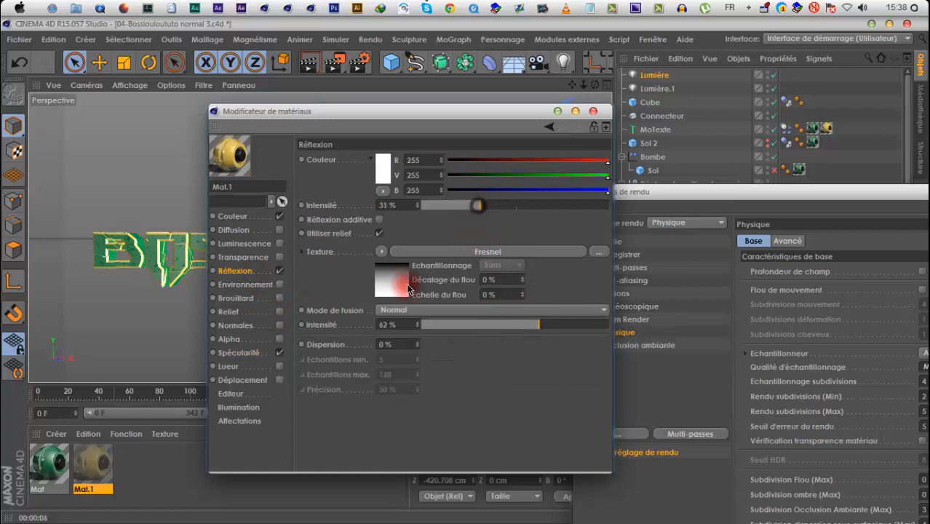
Set the green material's reflection intensity to 34% and its Fresnel texture intensity to 62%, and close the material editor
left_click(538, 326)
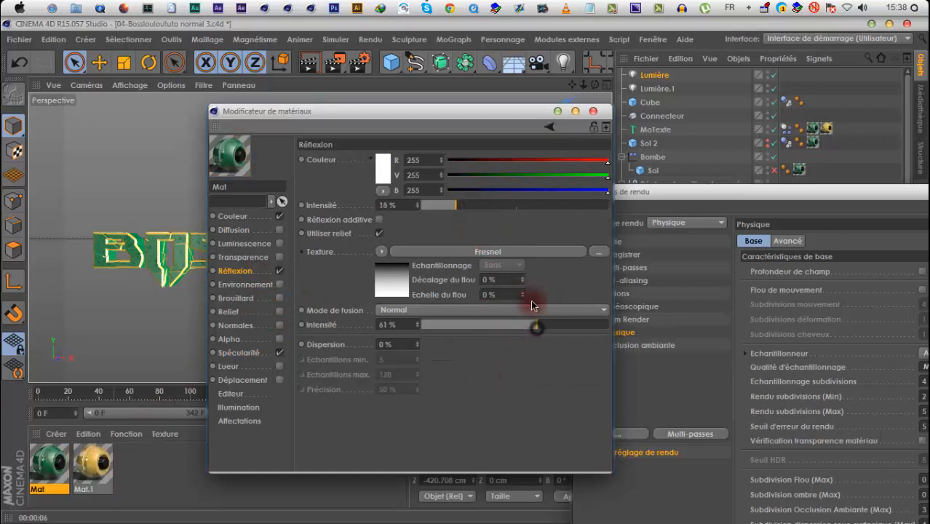
left_click(486, 202)
left_click(594, 111)
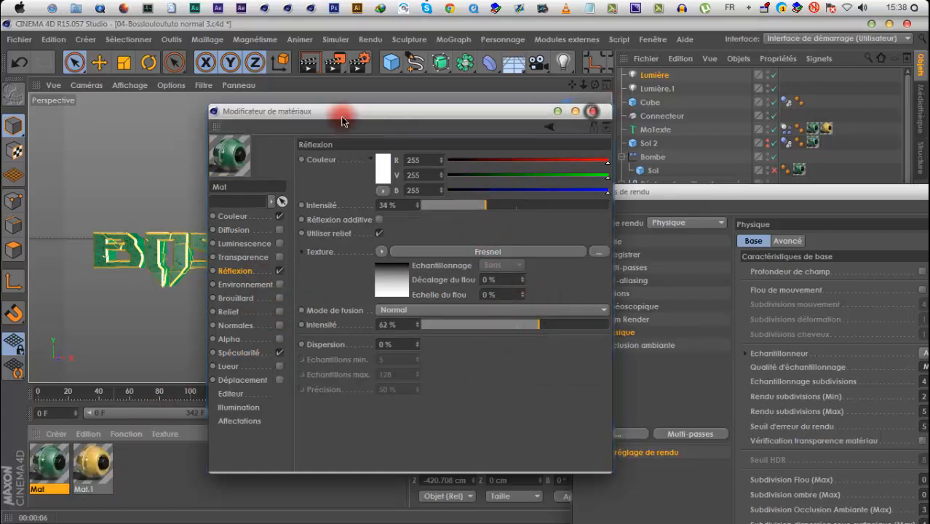
Render frame 236 in the viewport, and play the animation from the start up to frame 9
left_click(310, 58)
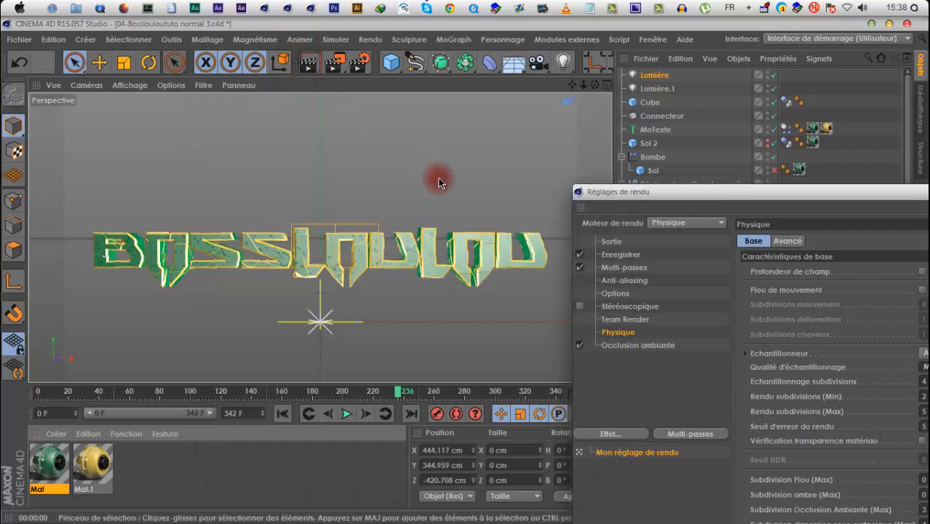
key("ctrl+r")
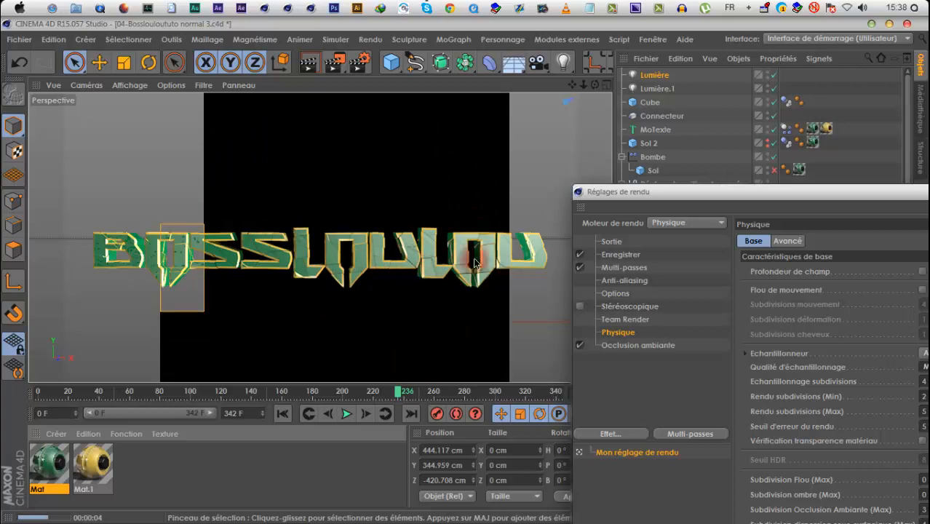
left_click(284, 413)
left_click(342, 413)
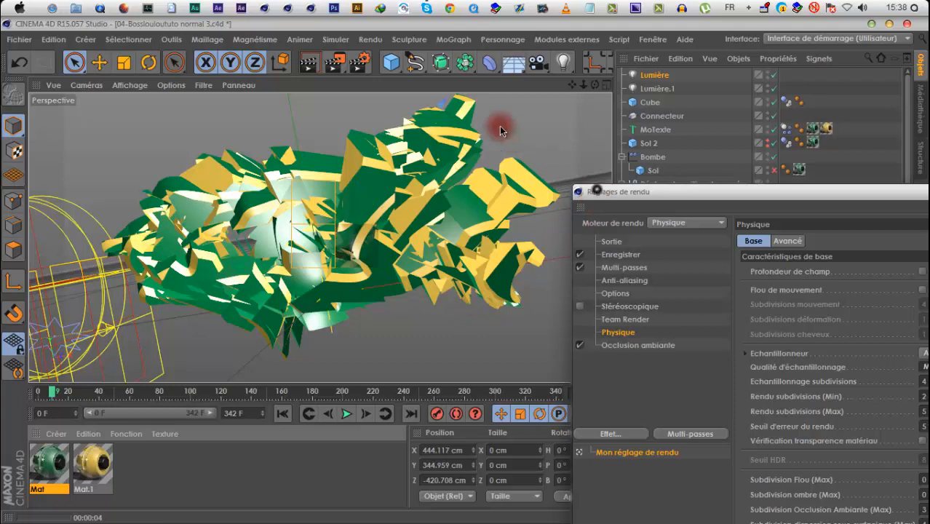
Set the Physique renderer's sampling quality to Faible and render frame 9 in the viewport
left_click_drag(596, 189, 486, 85)
left_click(860, 263)
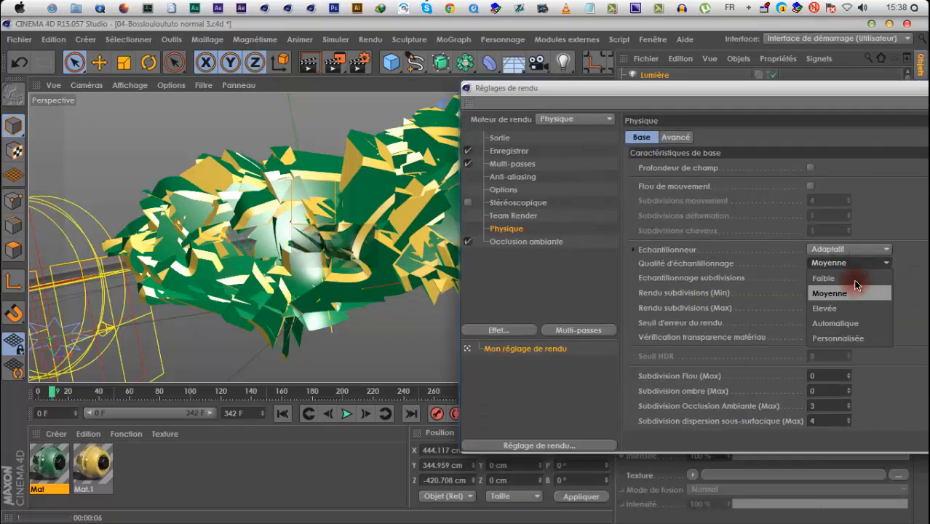
left_click(853, 278)
left_click(309, 63)
left_click_drag(479, 93, 629, 107)
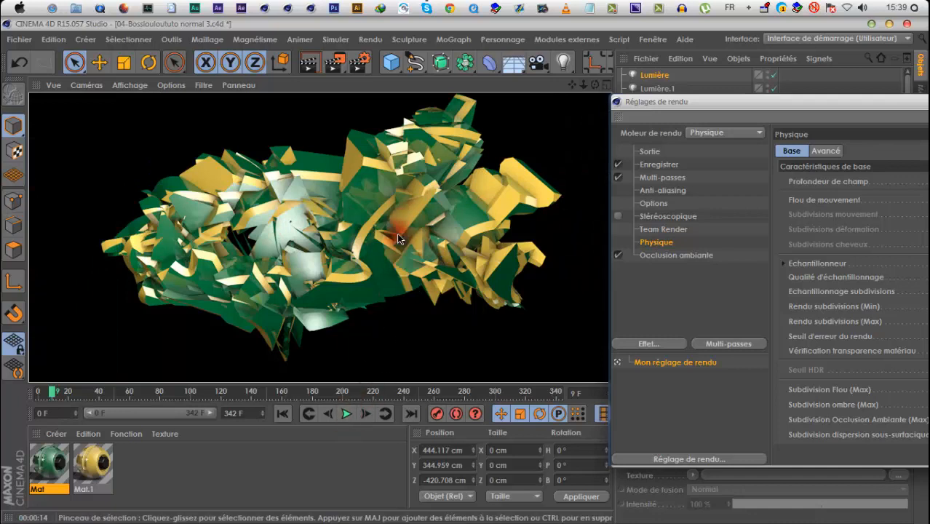
Set the ambient occlusion contrast to 20% and render frame 9 in the viewport
left_click(662, 254)
left_click_drag(769, 108, 620, 91)
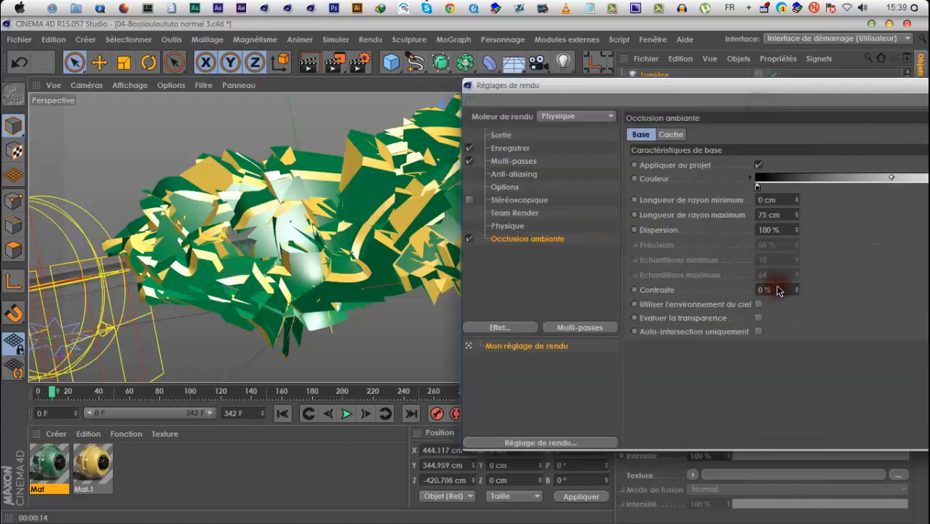
type("20")
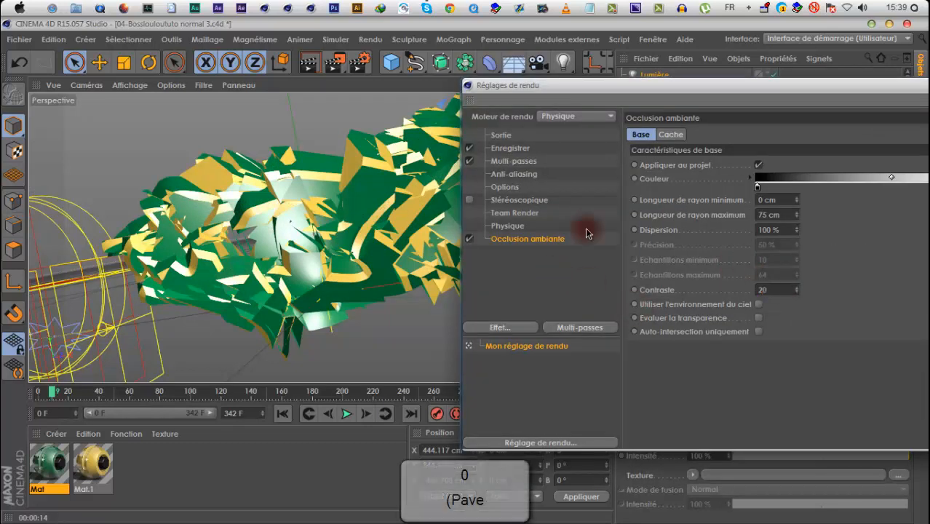
left_click_drag(617, 89, 738, 88)
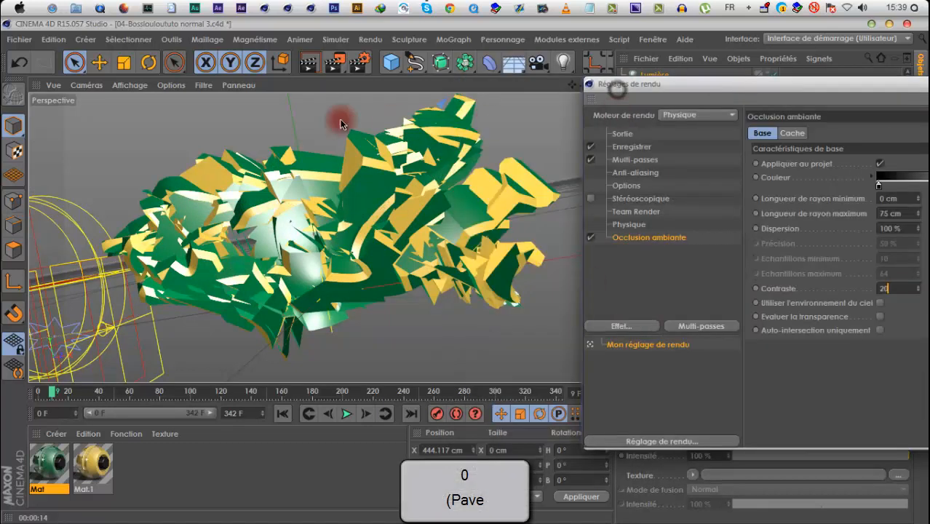
left_click(308, 64)
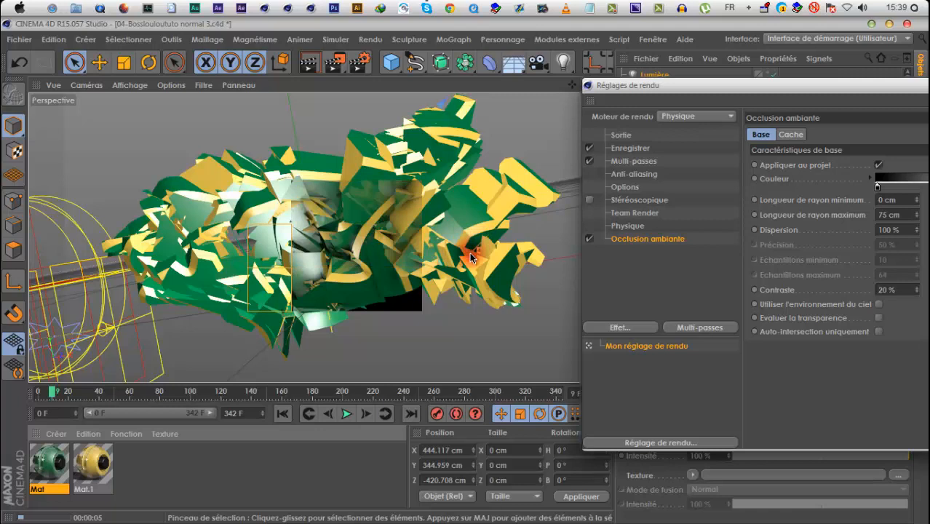
Set the ambient occlusion contrast to 0% and move the render settings window back into full view
left_click_drag(904, 290, 846, 295)
type("0")
left_click_drag(809, 89, 208, 223)
left_click_drag(436, 219, 738, 152)
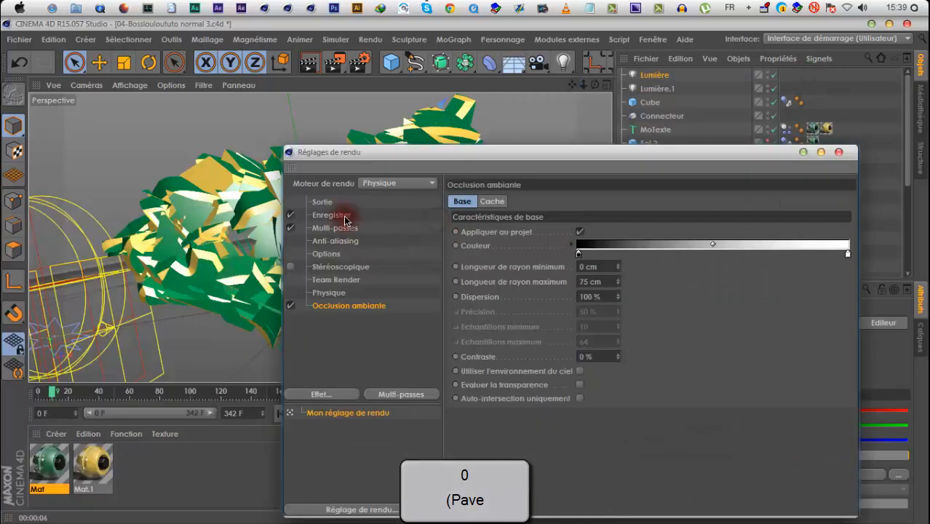
Review the render's output settings: the Toutes les images range, the frame rate, the HDTV (16:9) film format, and the width and height
left_click(329, 201)
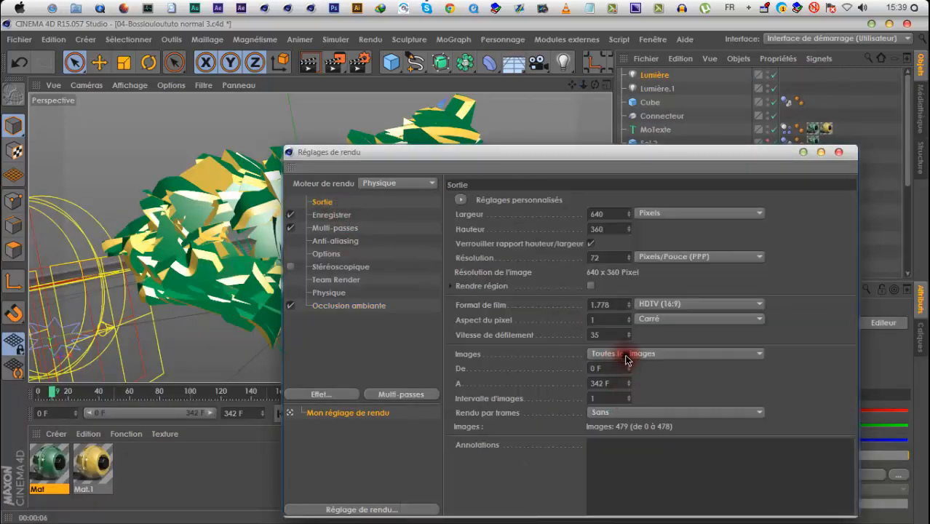
left_click(625, 359)
left_click(631, 393)
left_click(618, 335)
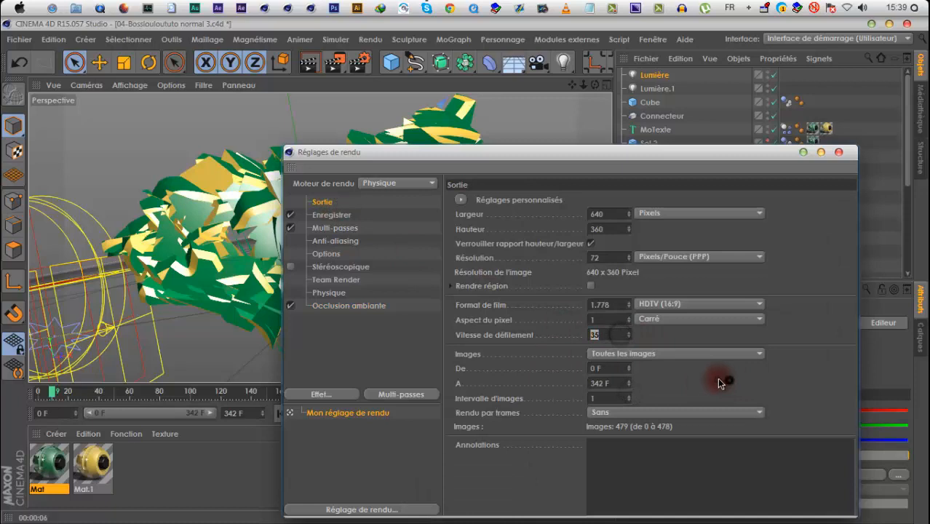
left_click_drag(737, 151, 414, 116)
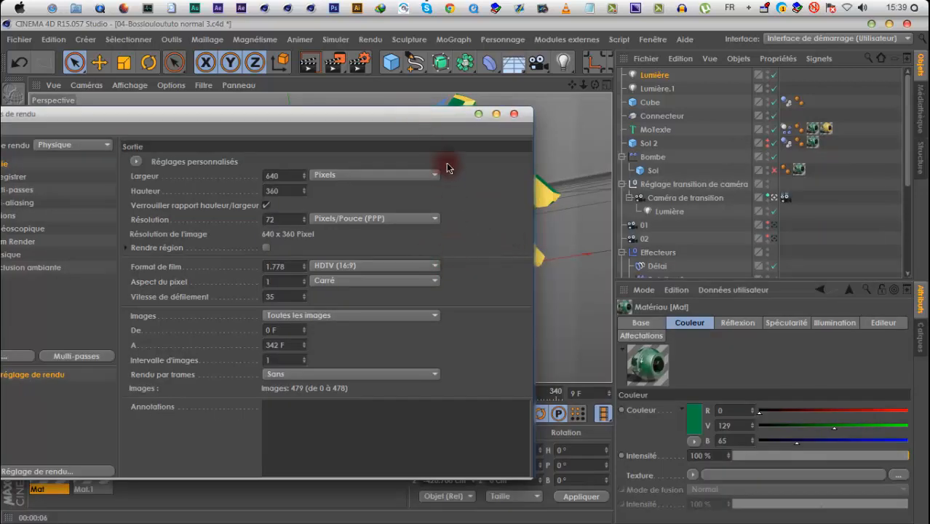
left_click_drag(452, 116, 662, 126)
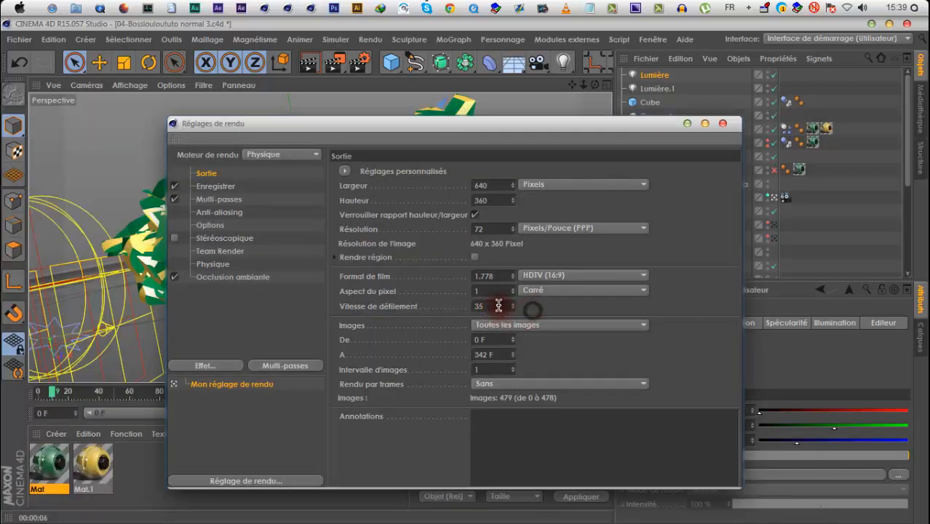
double_click(498, 201)
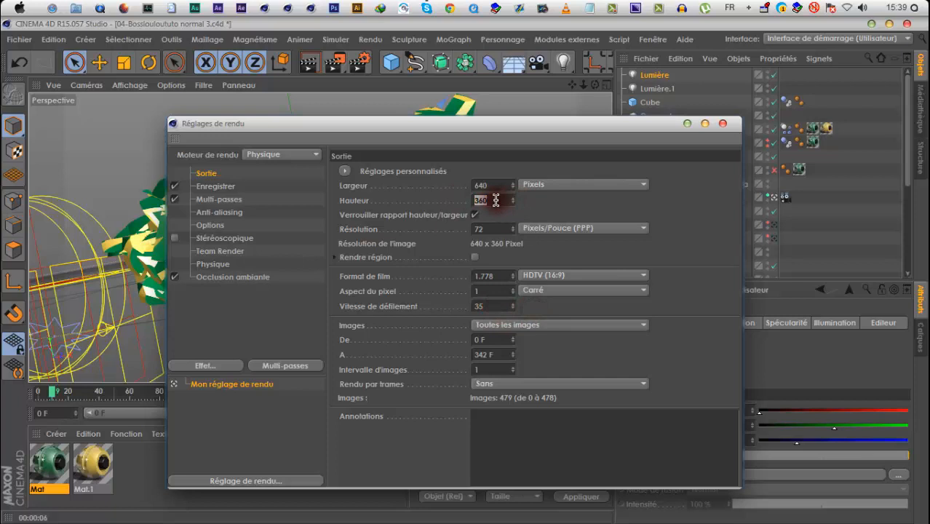
left_click(547, 277)
left_click(571, 332)
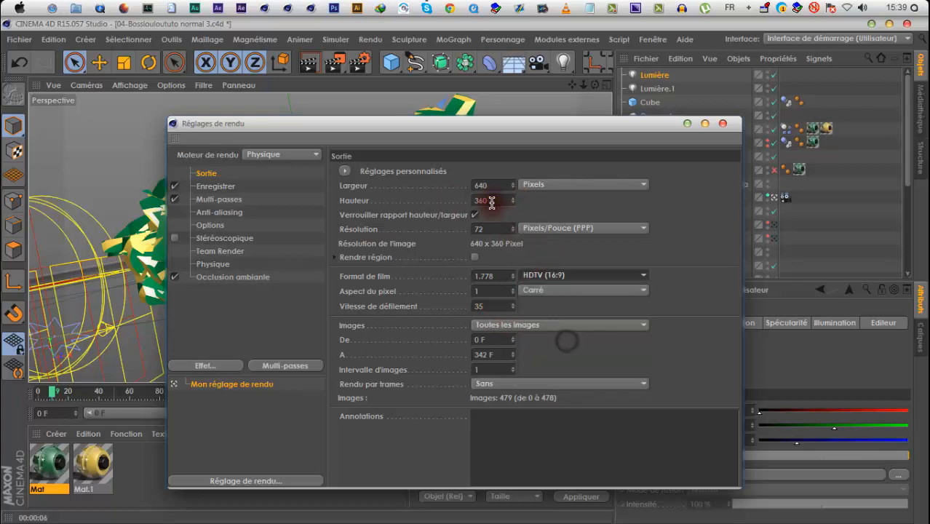
double_click(493, 201)
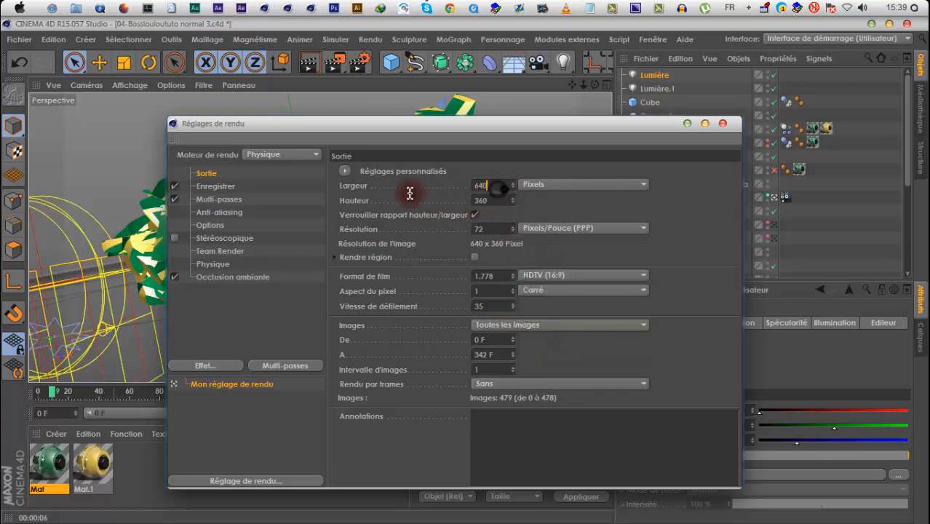
Add an Occlusion ambiante pass to the multi-pass render
left_click(215, 186)
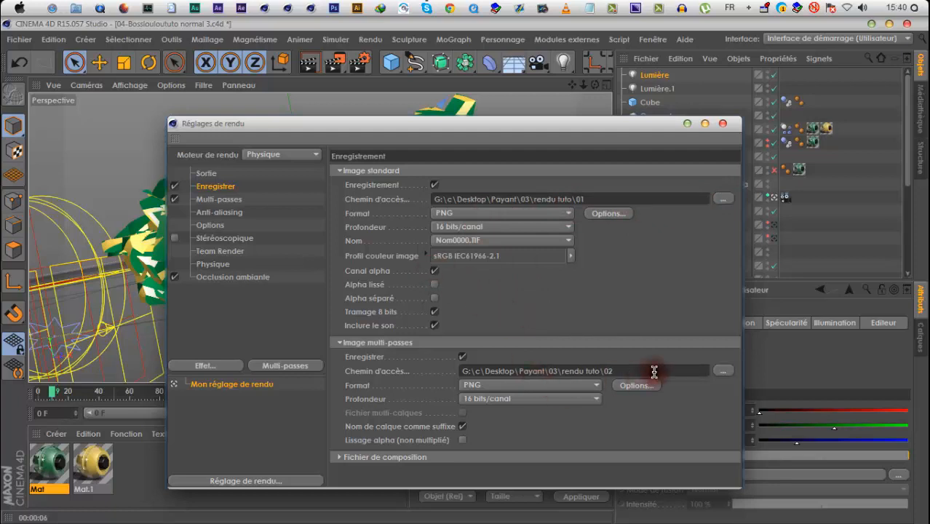
left_click(286, 365)
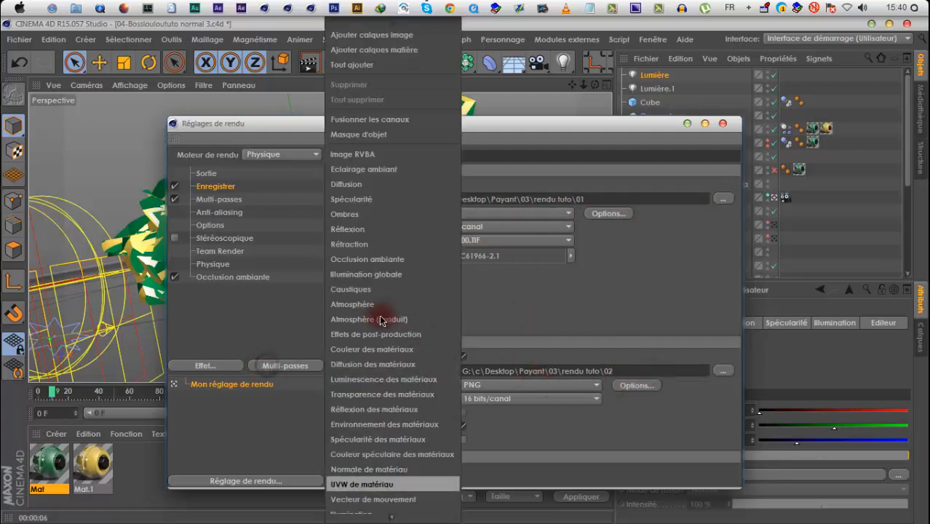
left_click(384, 271)
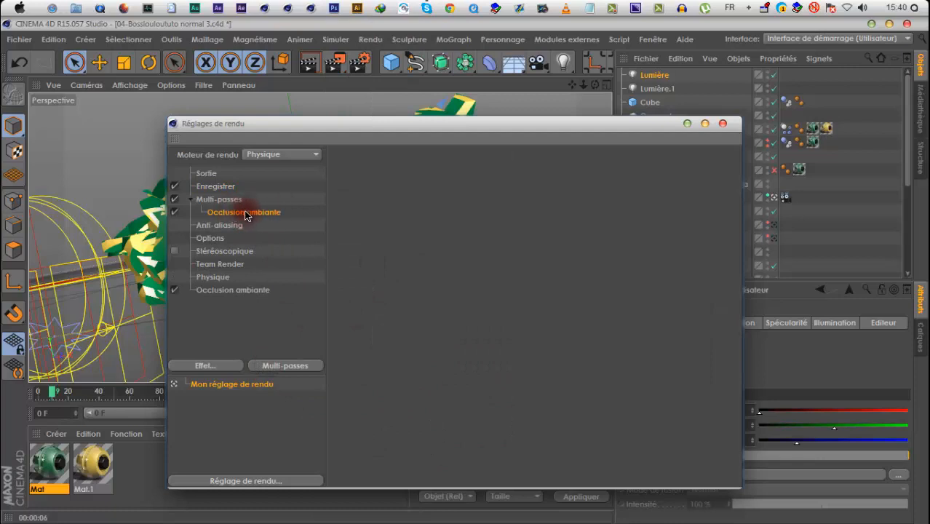
Compare the saving options with multi-pass rendering turned off and on, and review the multi-pass settings and save path
left_click(211, 191)
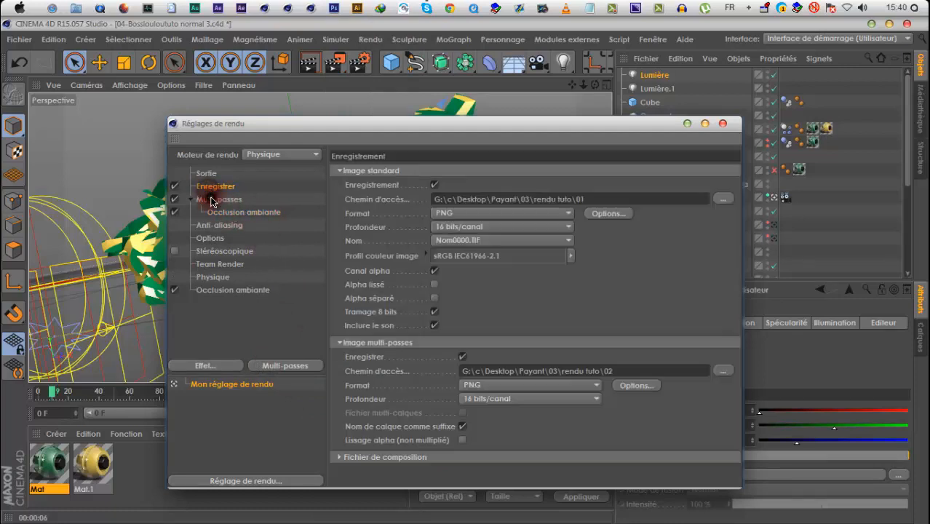
left_click(242, 202)
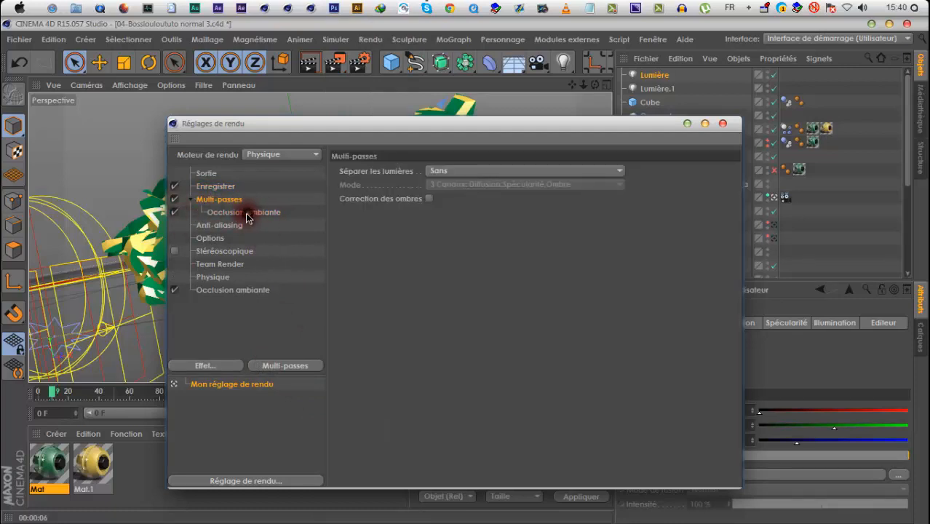
left_click(212, 186)
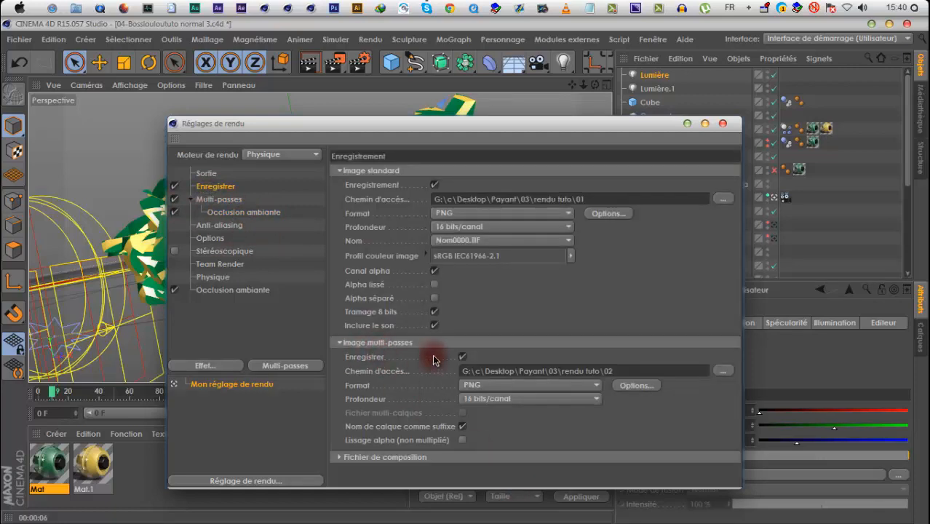
left_click(176, 200)
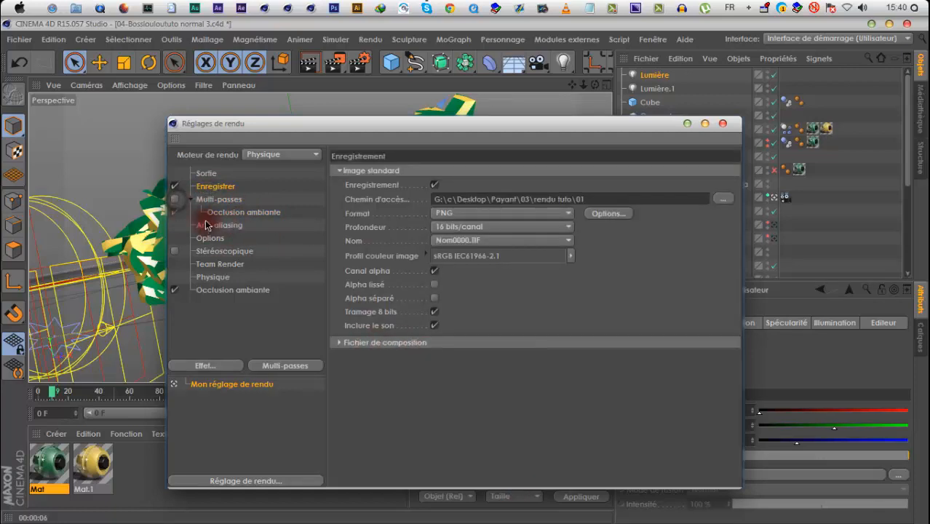
left_click(506, 356)
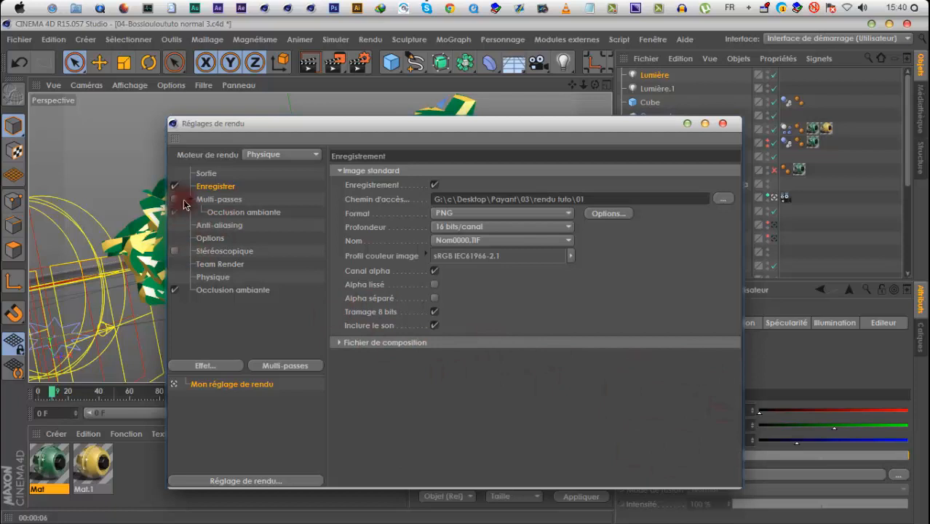
left_click(203, 209)
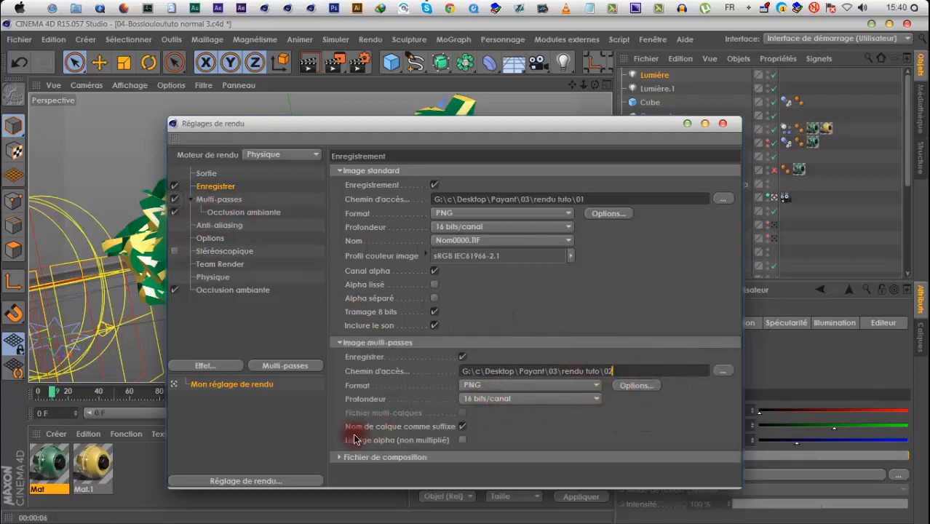
Try enabling the saving of an After Effects composition file in the render's saving settings
left_click(342, 457)
scroll(473, 373, "down", 2)
left_click(466, 412)
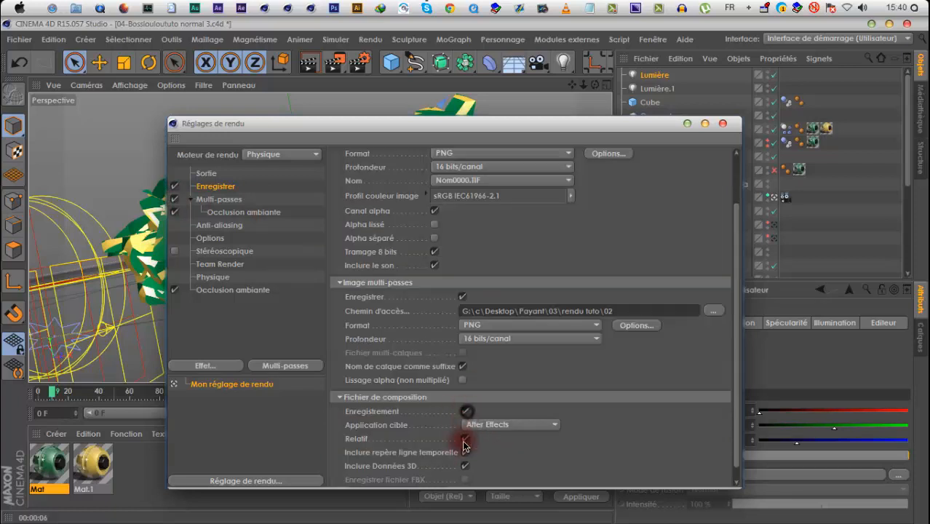
scroll(593, 349, "up", 2)
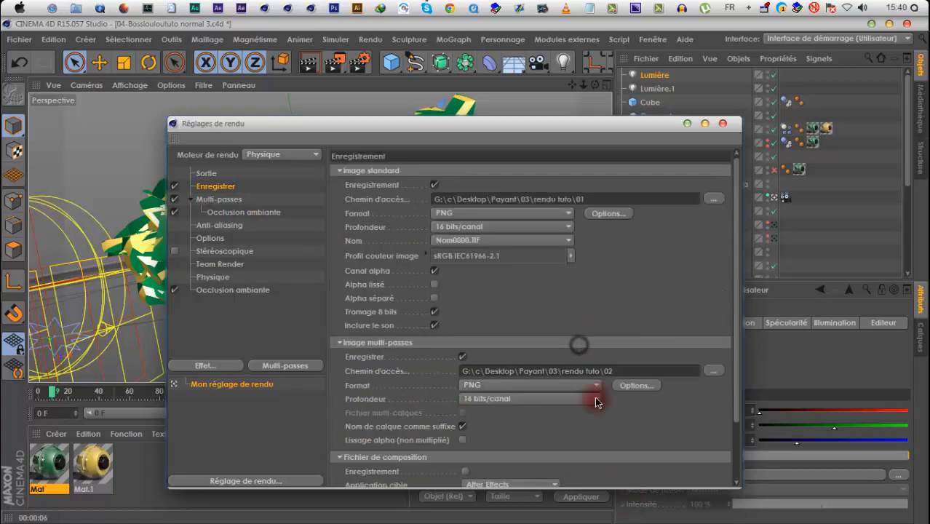
Review the Sortie, ambient occlusion and Physique settings, then close the render settings and save the scene
left_click(207, 173)
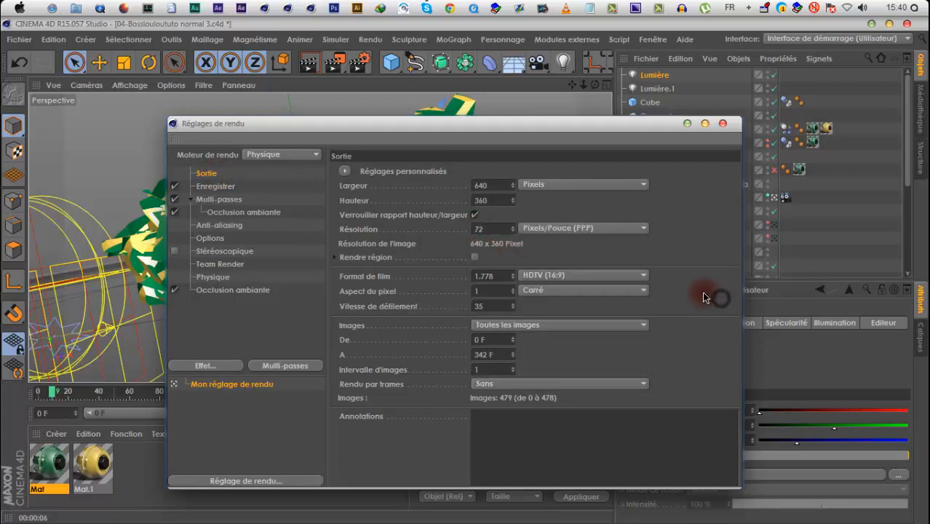
left_click(234, 289)
left_click(214, 276)
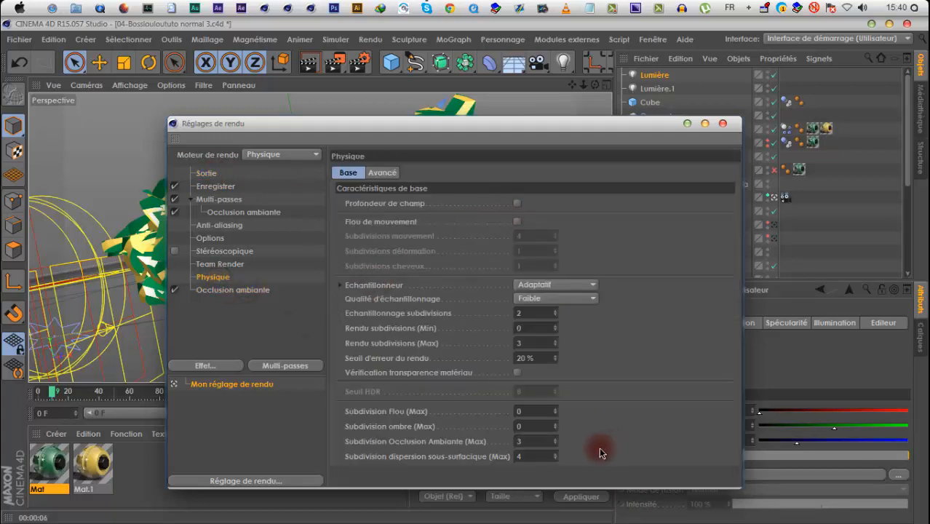
left_click(724, 124)
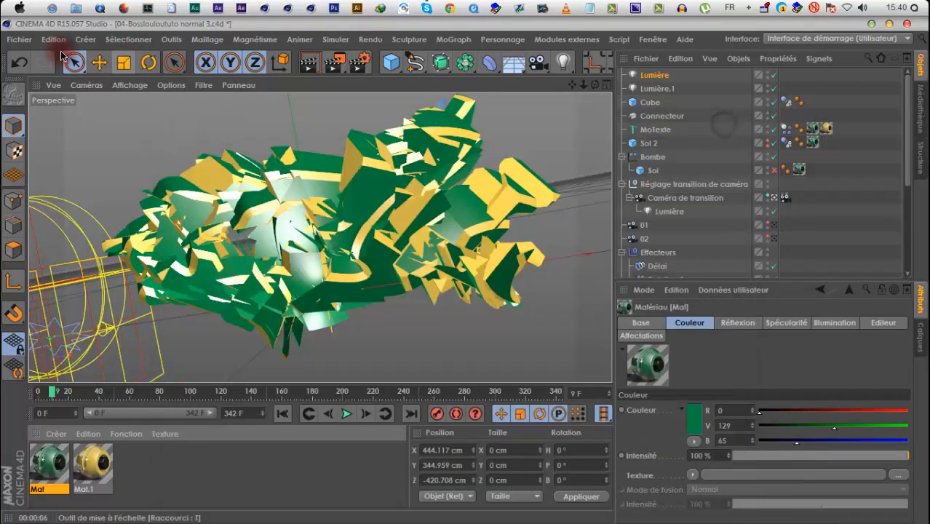
left_click(20, 41)
left_click(26, 159)
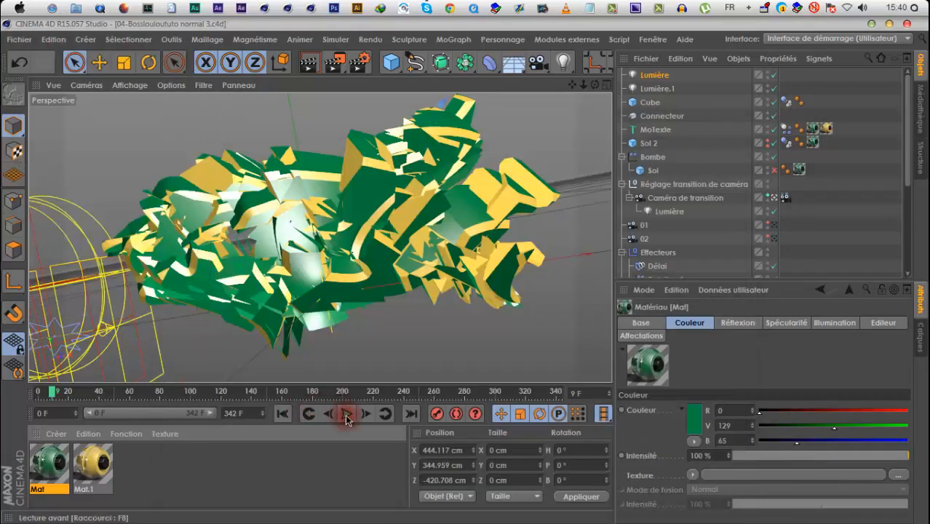
Play the animation and stop to render frames 126 and 156 in the viewport
left_click(347, 416)
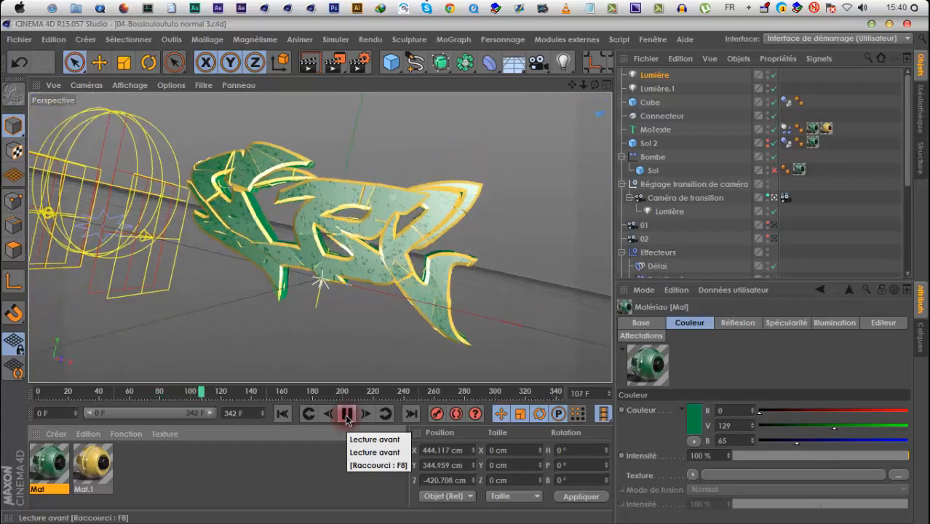
left_click(310, 64)
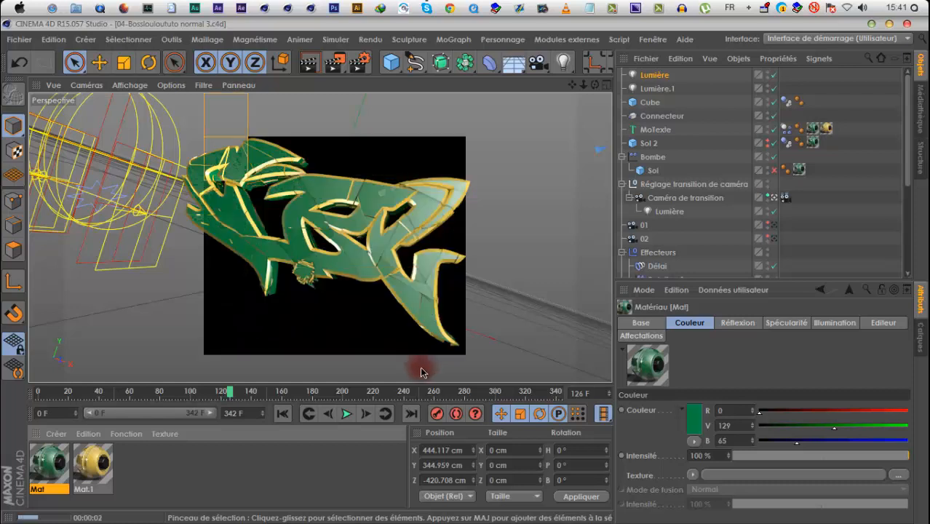
left_click(343, 415)
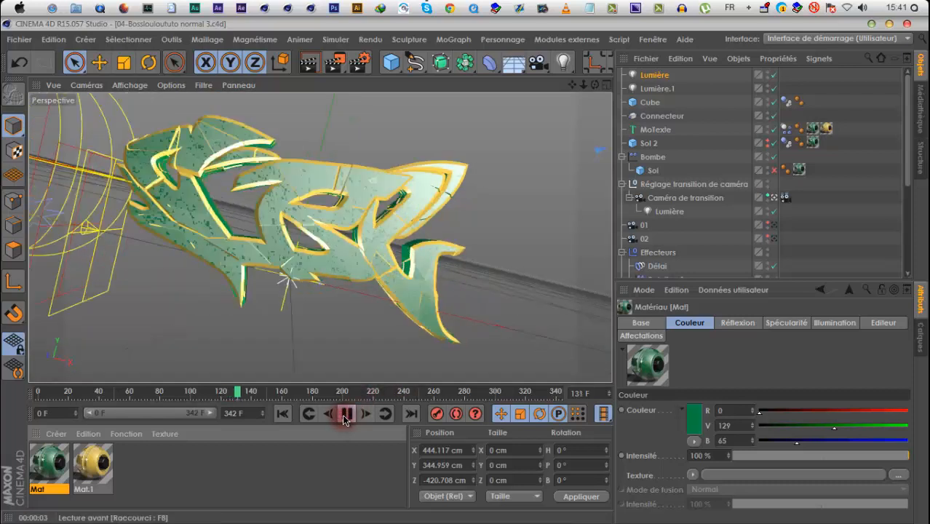
left_click(307, 64)
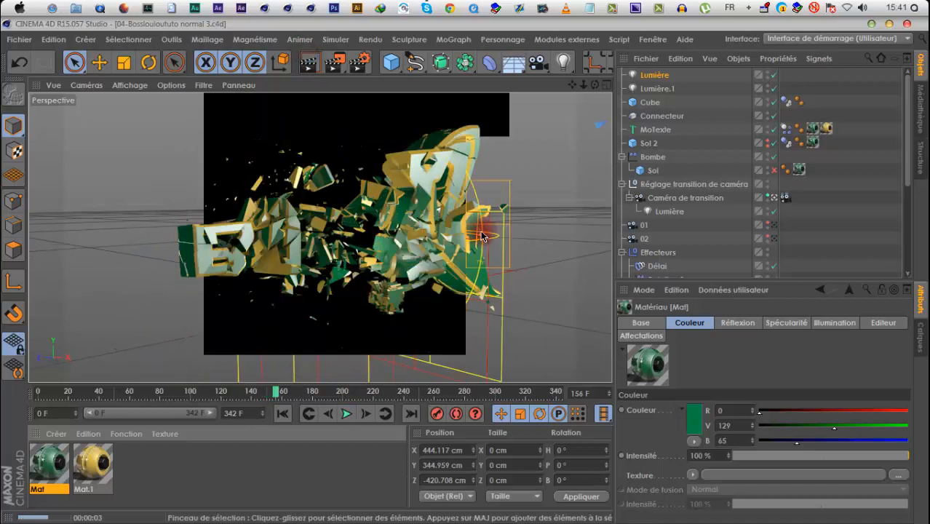
Play the animation on past the logo-to-text transition and bring the timeline back to frame 61
left_click(328, 413)
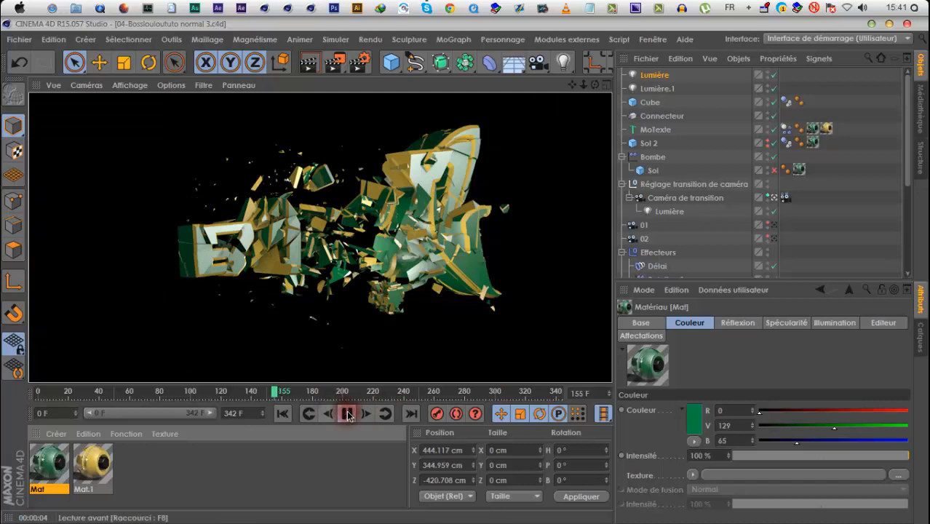
left_click(348, 415)
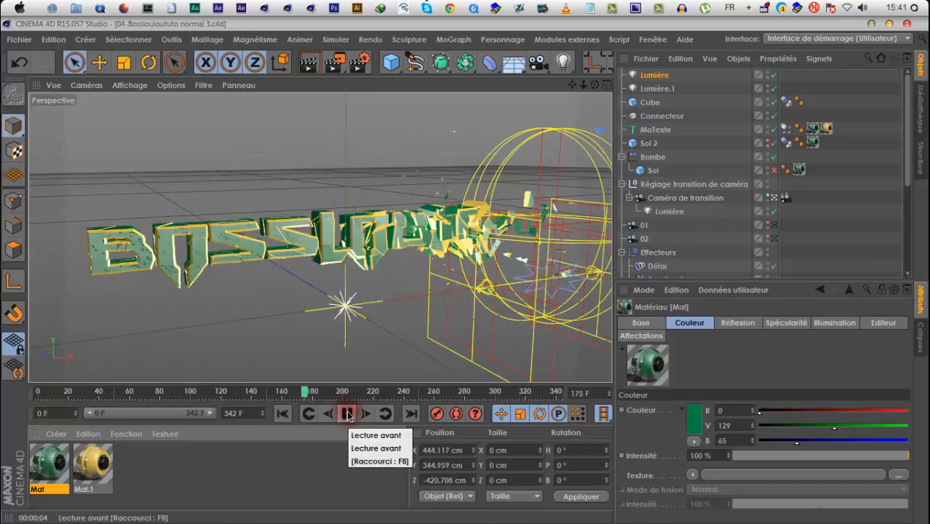
left_click(348, 416)
left_click_drag(313, 389, 132, 394)
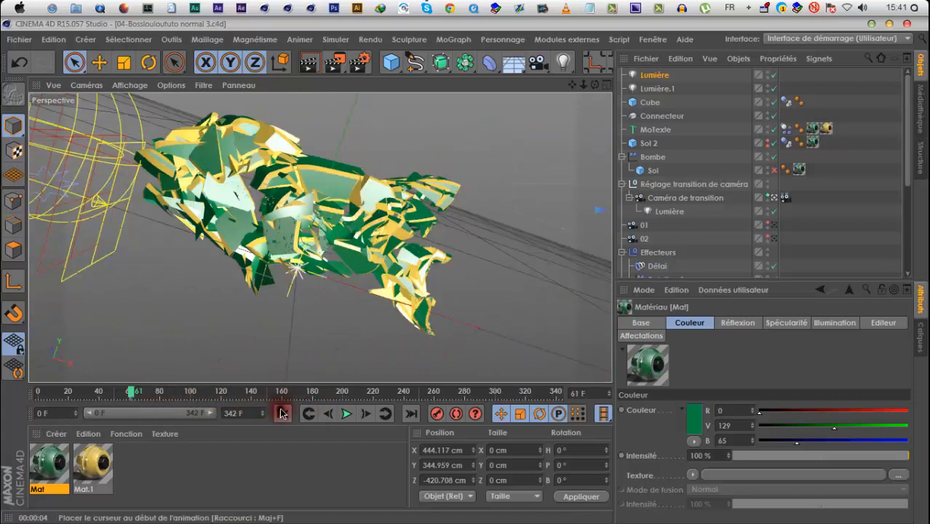
Play the animation from its start, render frame 67 in the viewport, and play it through to the end
left_click(282, 414)
left_click(348, 414)
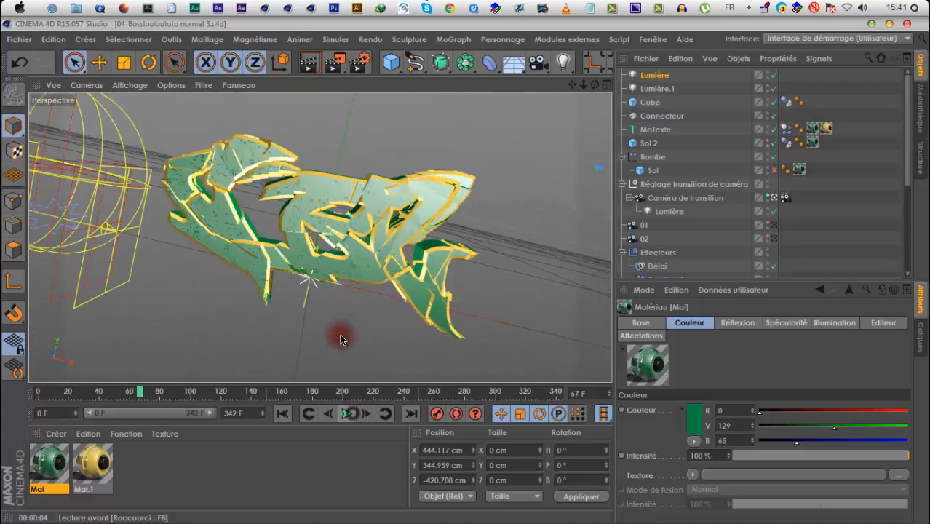
left_click(310, 65)
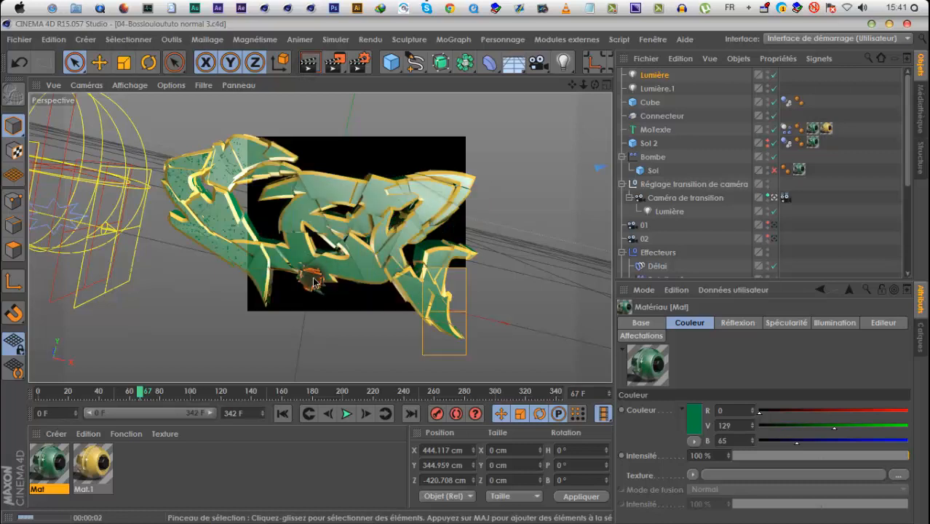
left_click(345, 416)
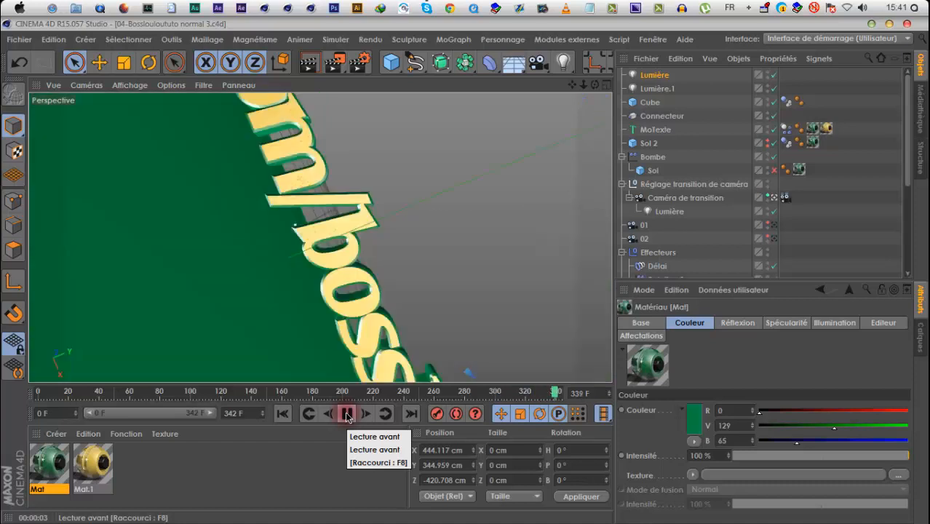
left_click(346, 415)
Save the scene and start rendering the full animation in the Visualiseur with its window maximized
left_click(20, 40)
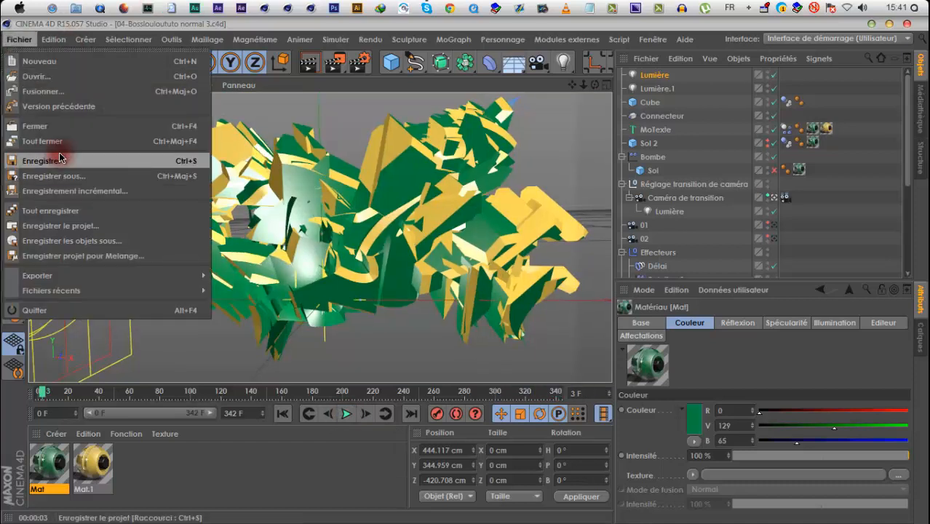
left_click(59, 154)
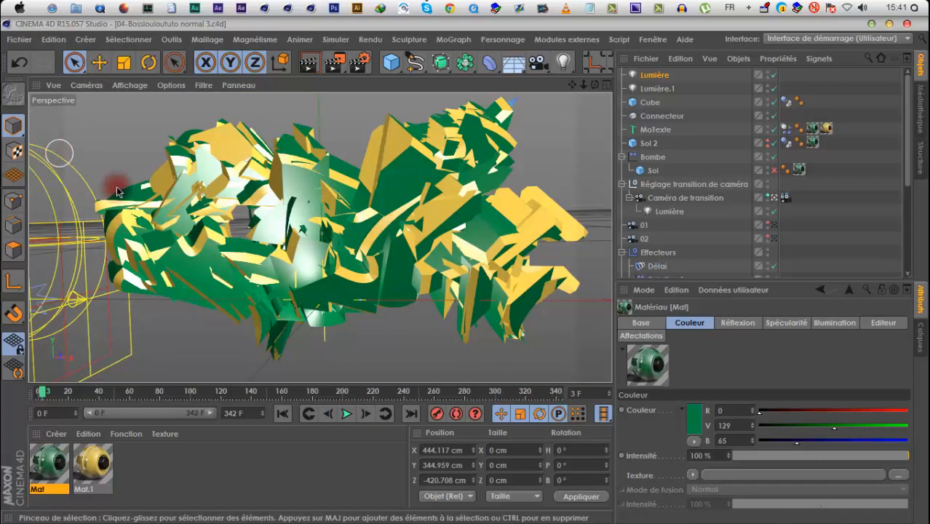
left_click(440, 227)
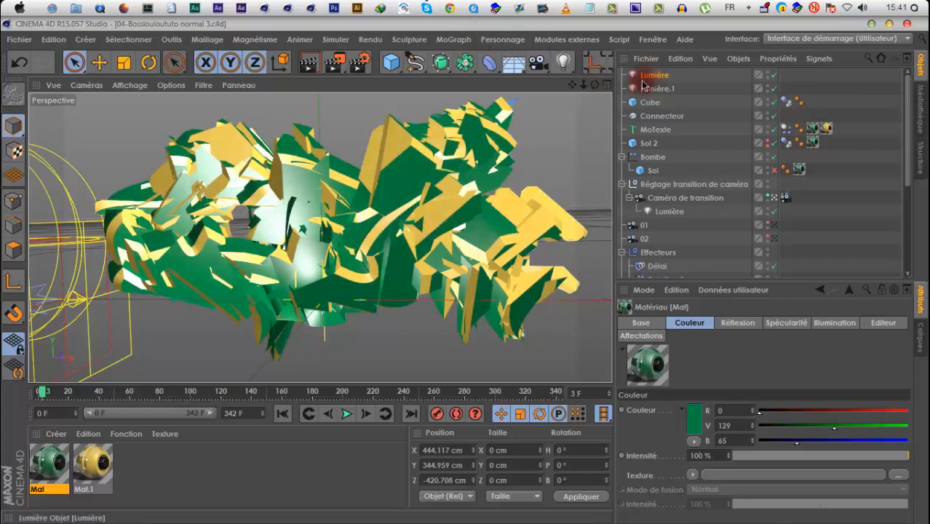
left_click(339, 66)
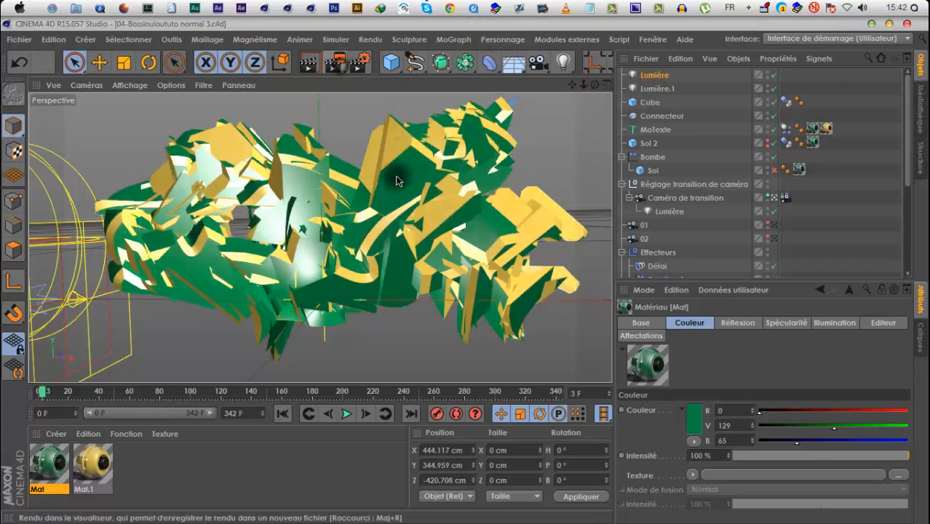
left_click(433, 323)
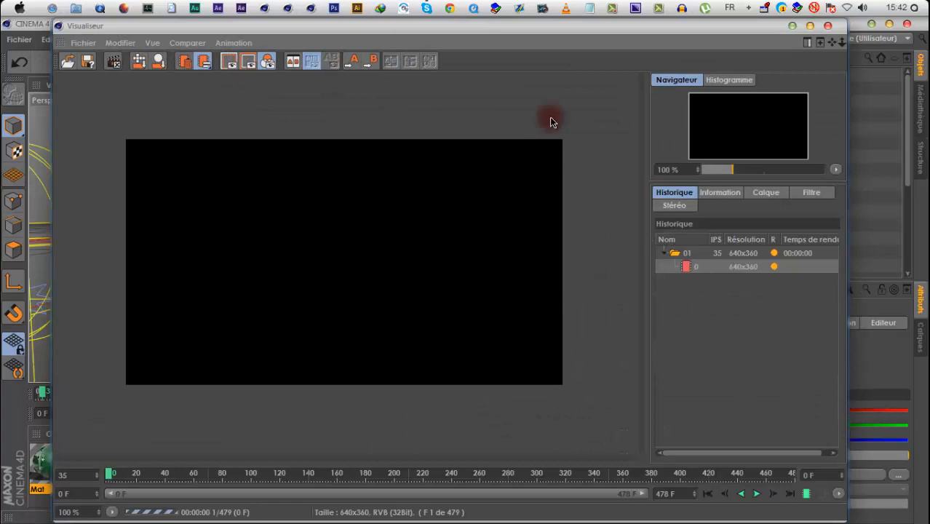
double_click(577, 27)
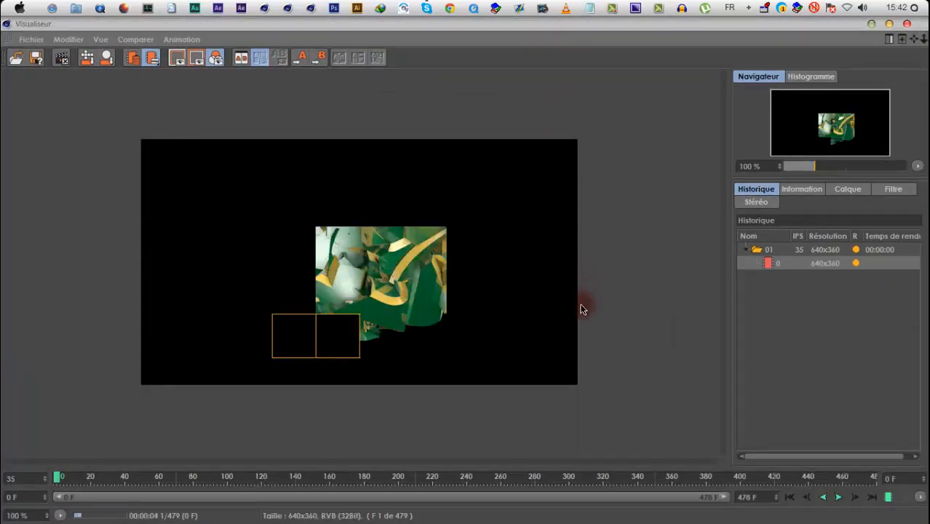
Compare the Occlusion ambiante layer in Mono-passe view with the full Image view of the render
left_click(848, 189)
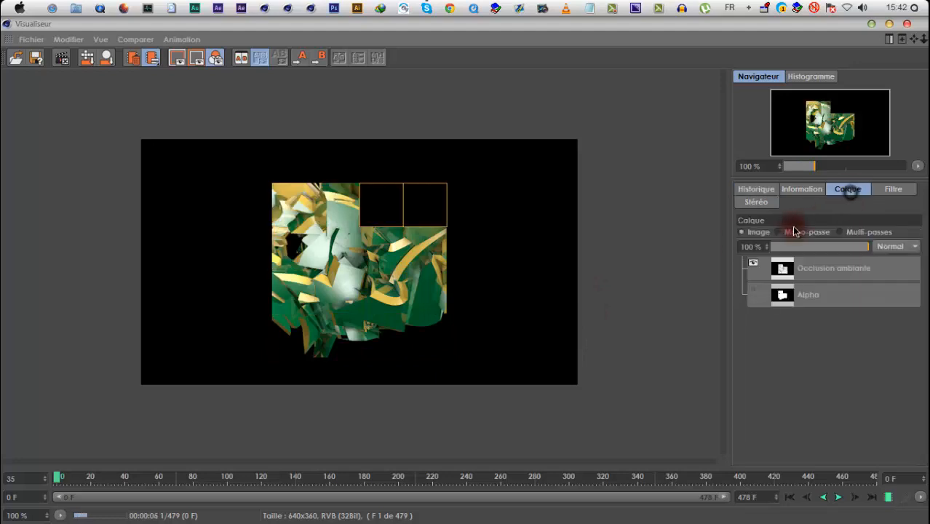
left_click(797, 269)
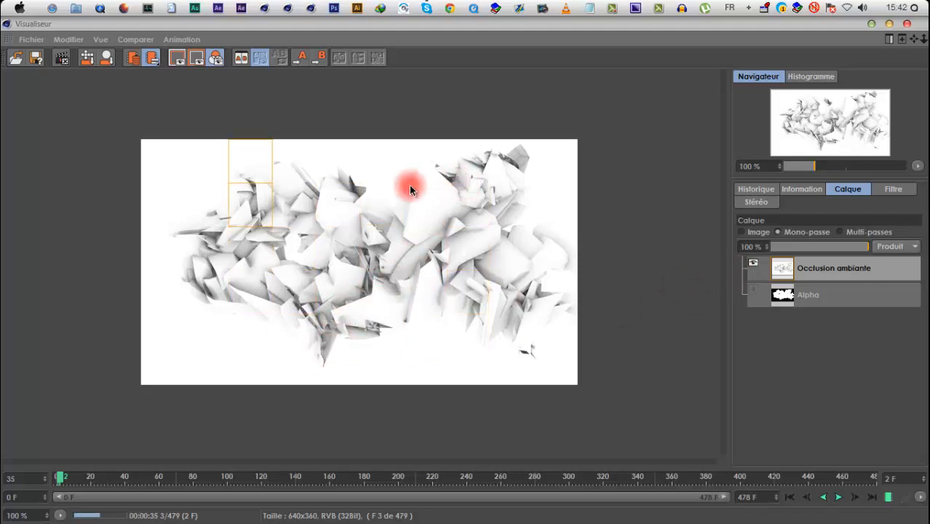
left_click(741, 231)
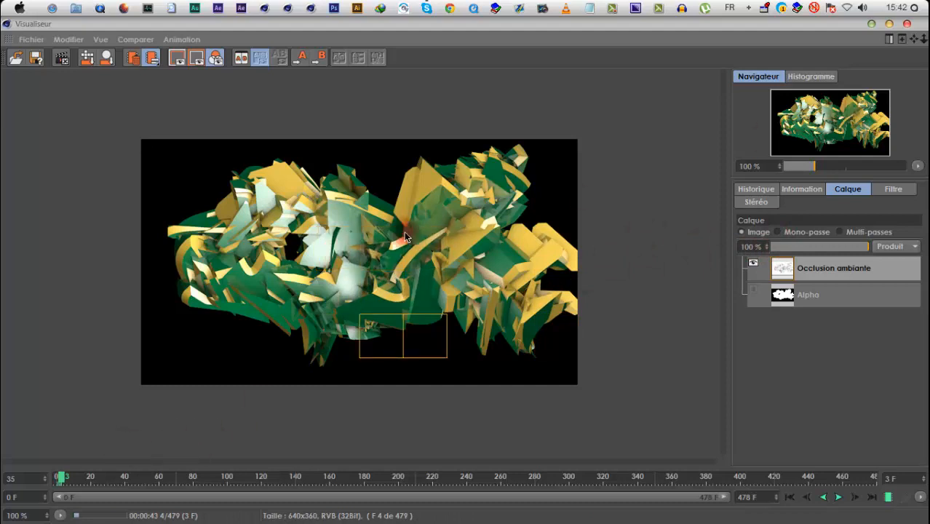
left_click(803, 232)
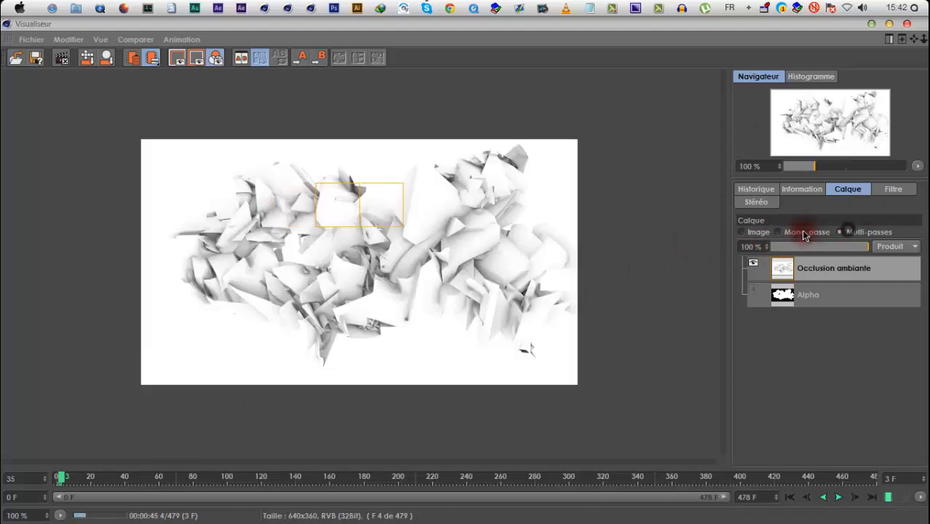
left_click(757, 231)
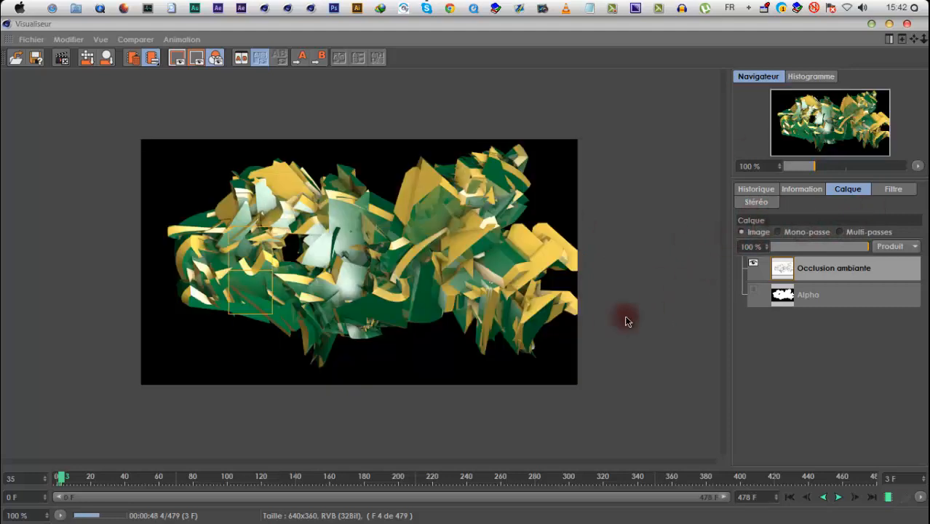
Check the render times of frames 0 to 3 in the render history
left_click(757, 190)
left_click(894, 292)
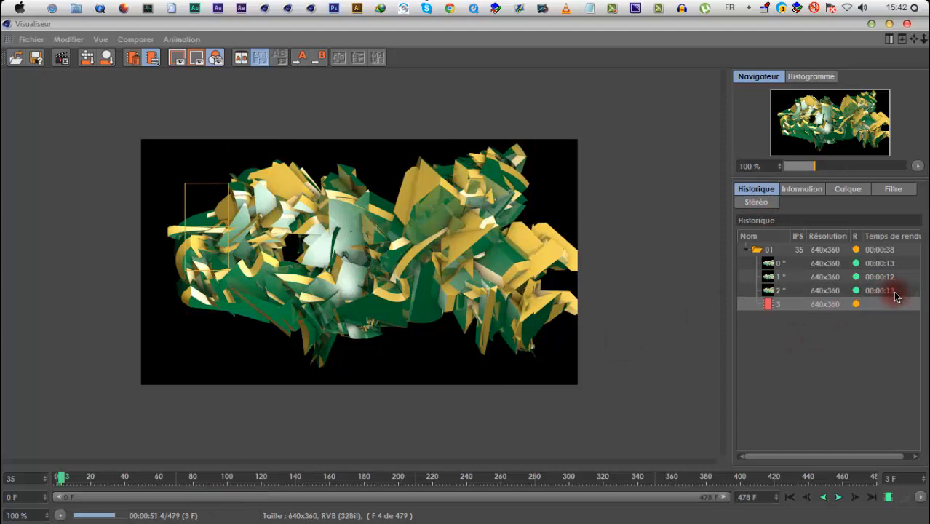
left_click(894, 276)
left_click(896, 263)
left_click(897, 288)
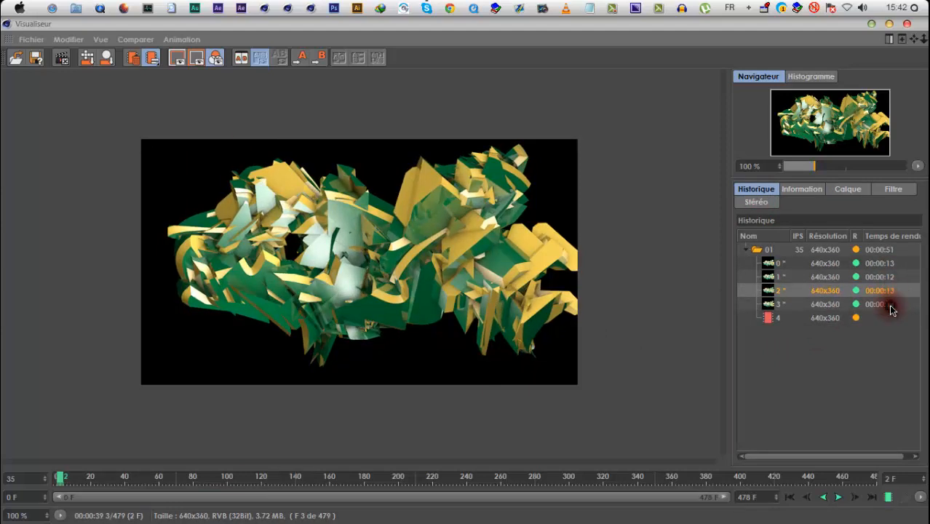
left_click(893, 306)
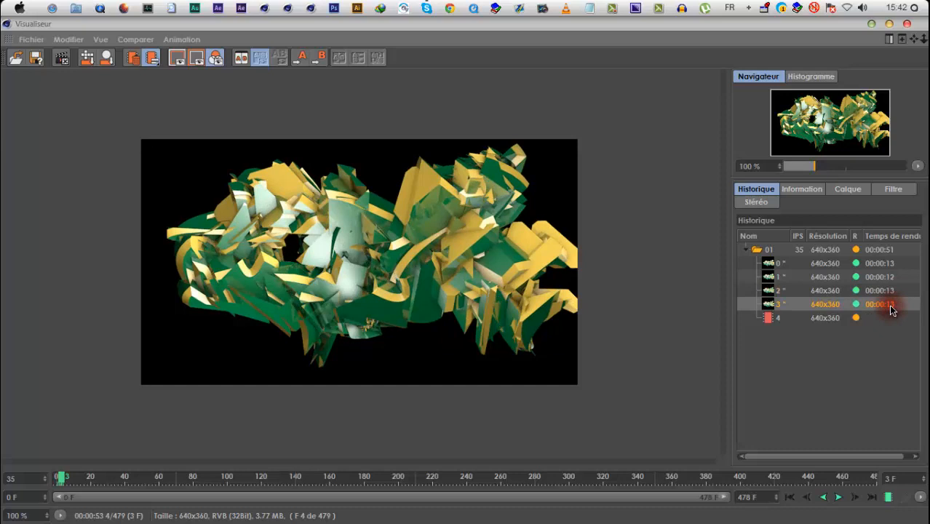